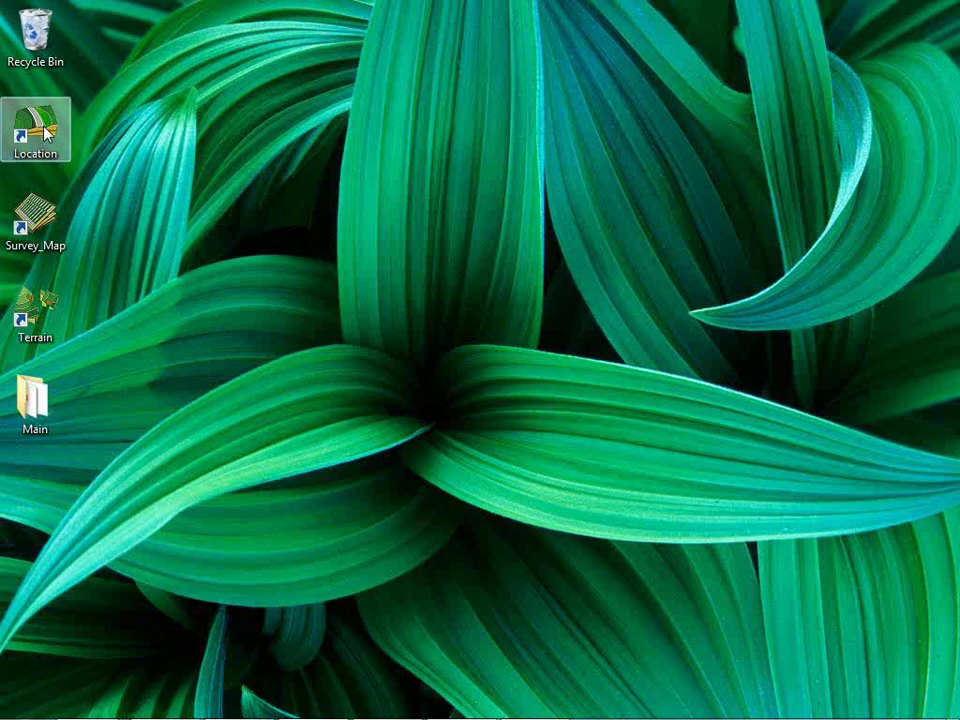
Step: Launch Softree Terrain and open the File Open dialog on the AsBuiltExample folder
{"action": "double_click", "coordinate": [40, 320]}
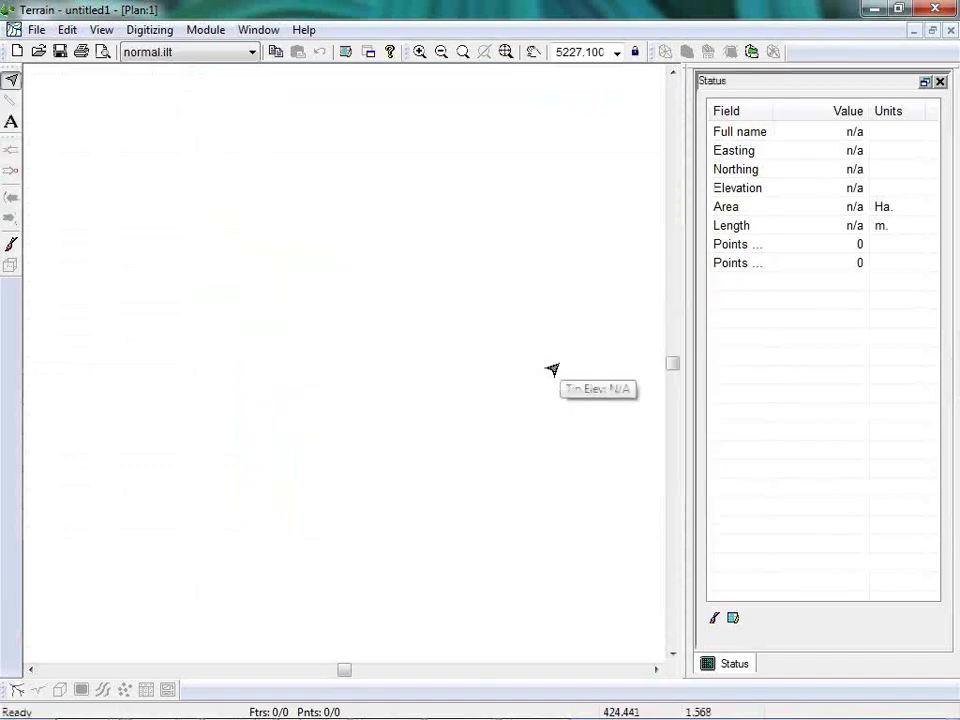
{"action": "left_click", "coordinate": [36, 30]}
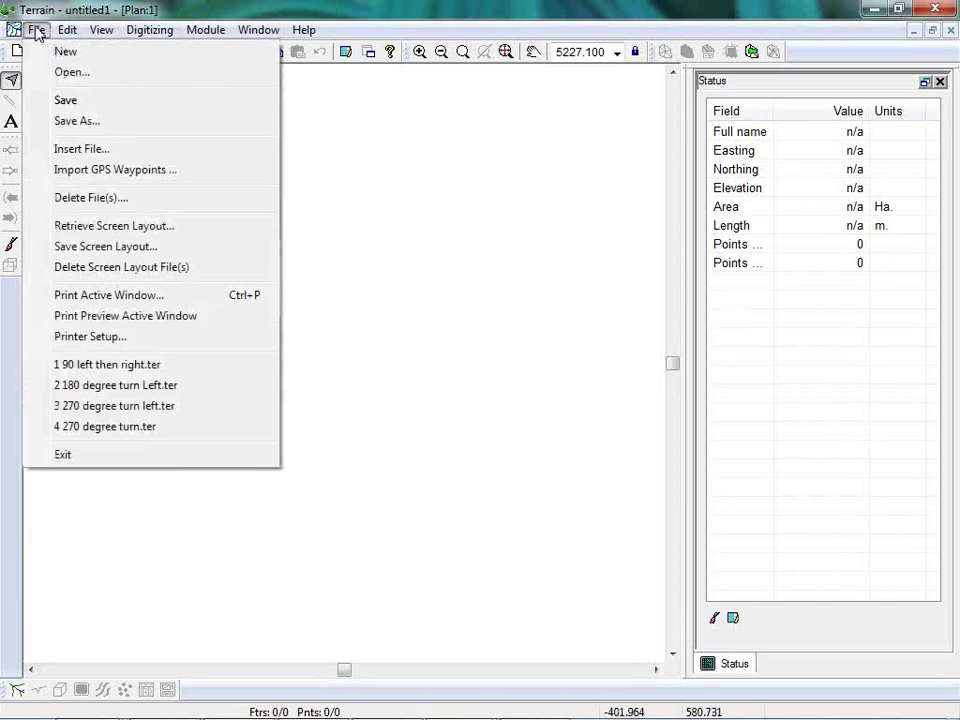
{"action": "left_click", "coordinate": [71, 74]}
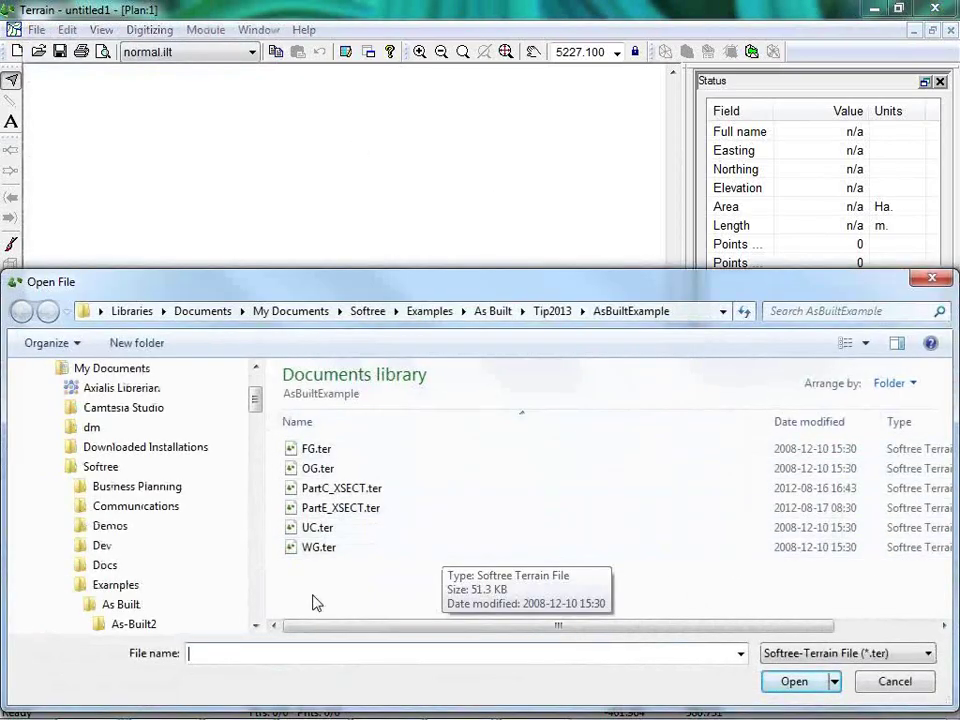
{"action": "scroll", "coordinate": [256, 402], "scroll_direction": "down", "scroll_amount": 1}
{"action": "scroll", "coordinate": [256, 402], "scroll_direction": "down", "scroll_amount": 1}
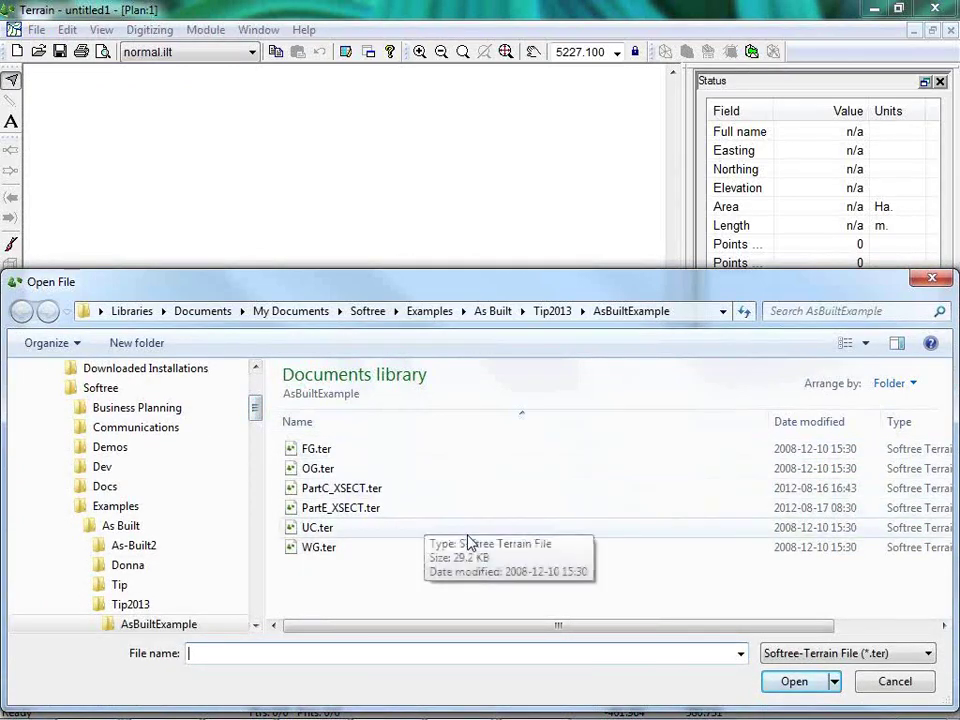
{"action": "scroll", "coordinate": [700, 534], "scroll_direction": "down", "scroll_amount": 5}
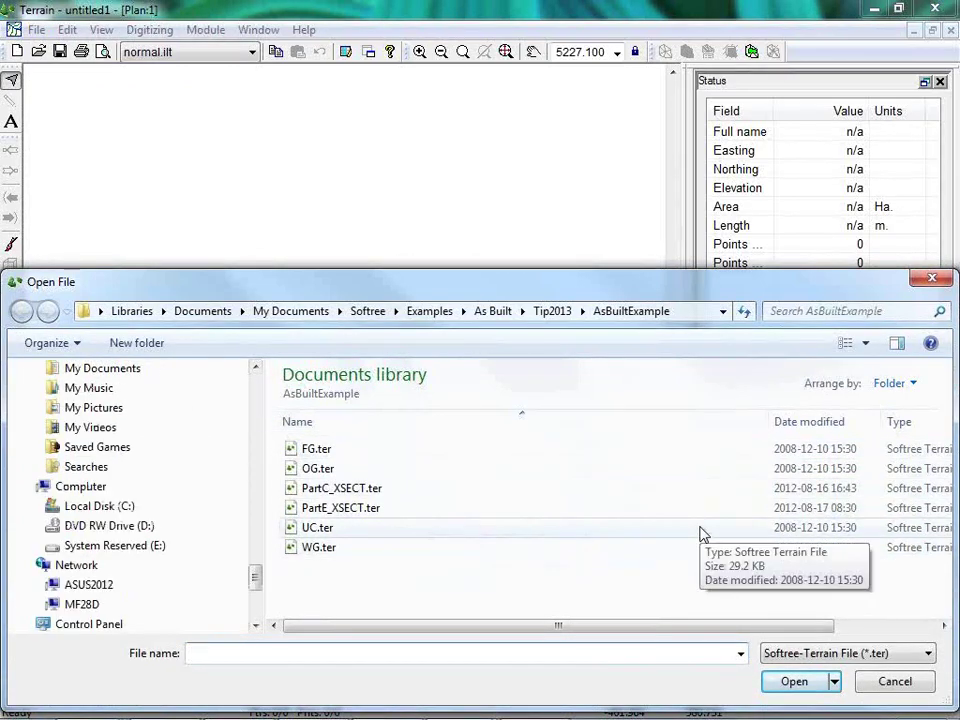
{"action": "mouse_move", "coordinate": [197, 706]}
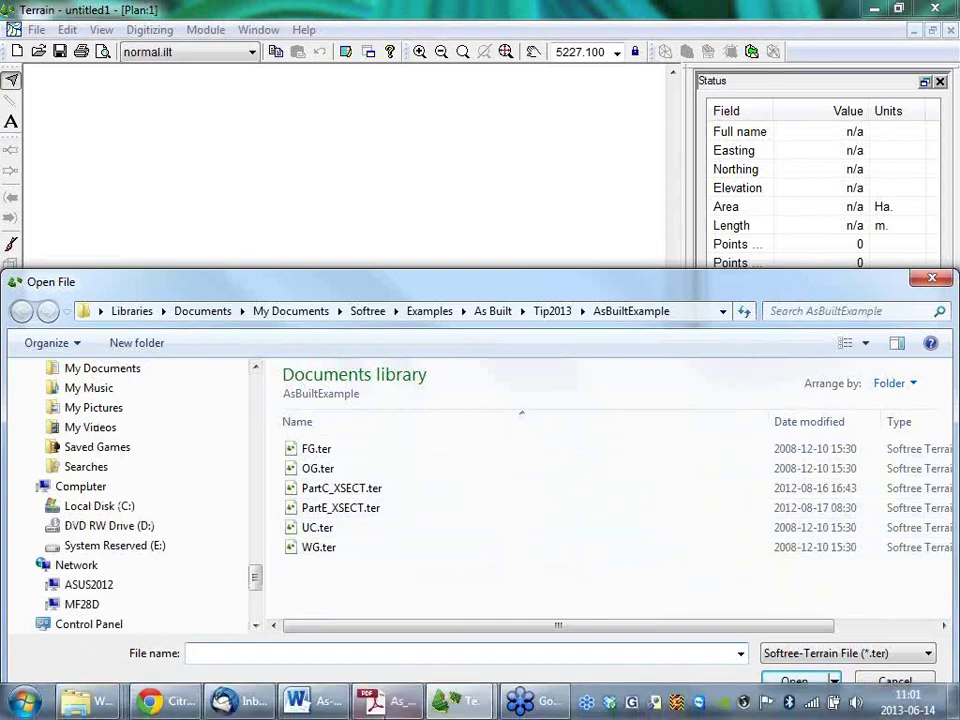
Step: In Chrome, replace the address bar text after selecting it with 'com'
{"action": "left_click", "coordinate": [186, 705]}
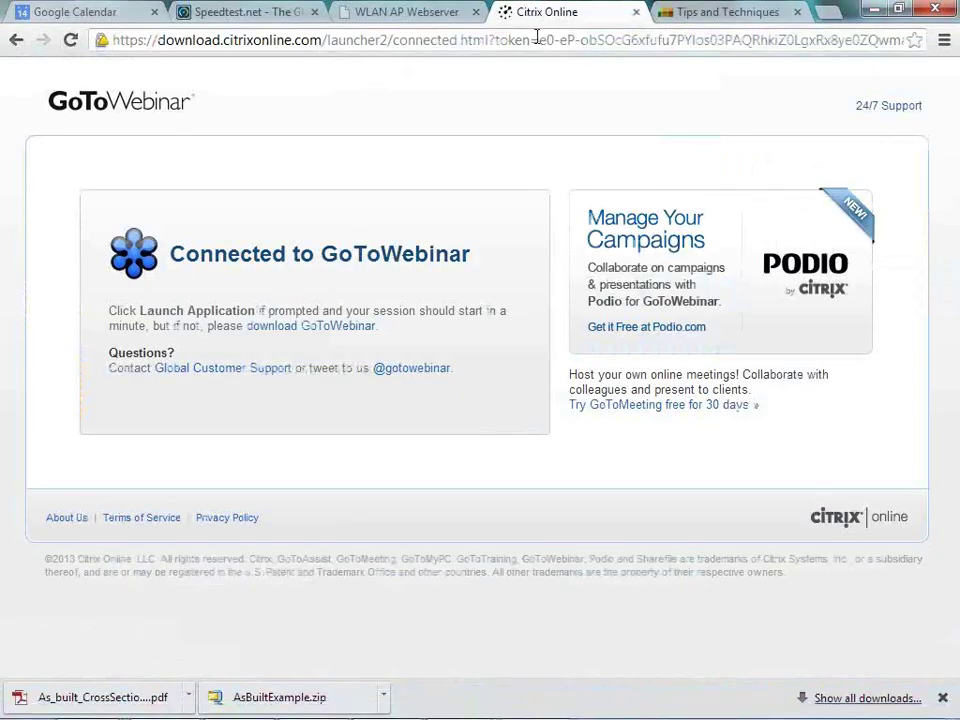
{"action": "left_click", "coordinate": [716, 14]}
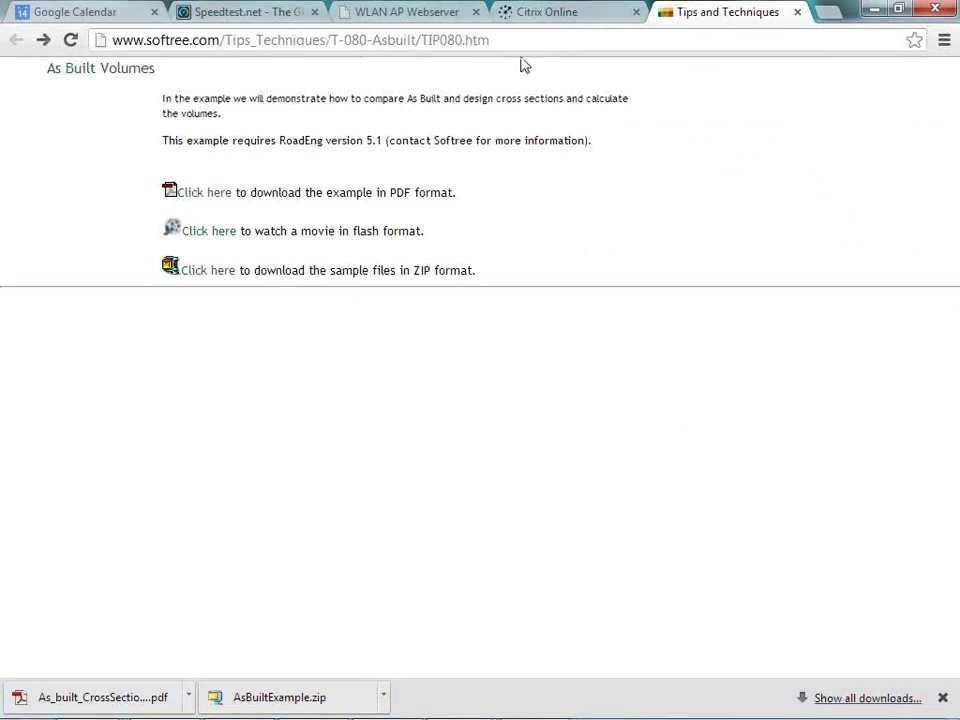
{"action": "left_click", "coordinate": [226, 47]}
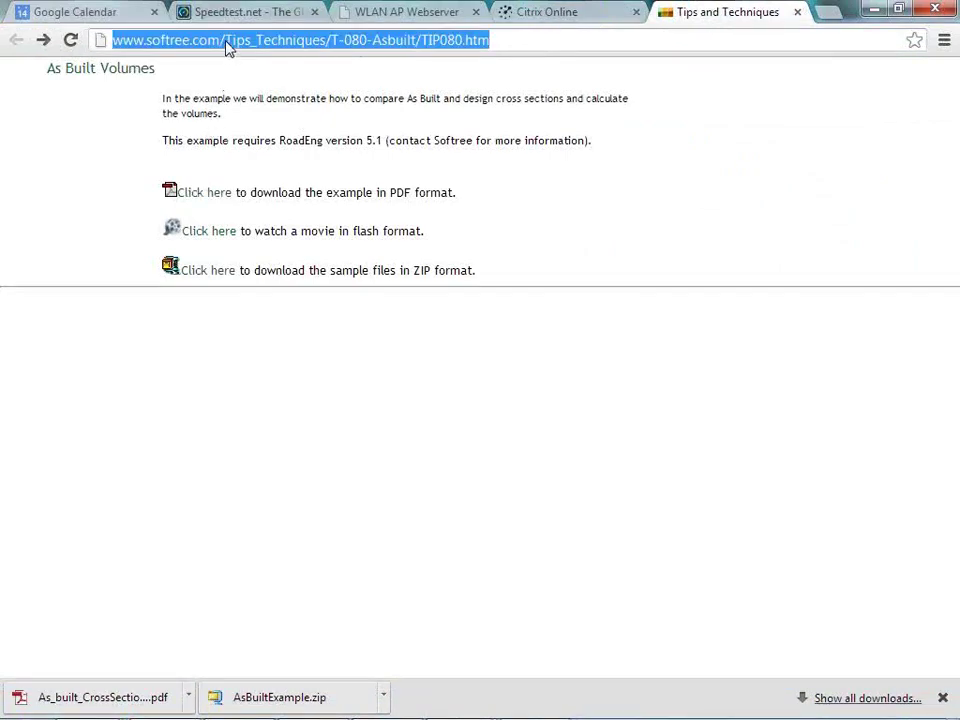
{"action": "left_click", "coordinate": [222, 45]}
{"action": "double_click", "coordinate": [210, 42]}
{"action": "left_click_drag", "start_coordinate": [210, 42], "coordinate": [525, 58]}
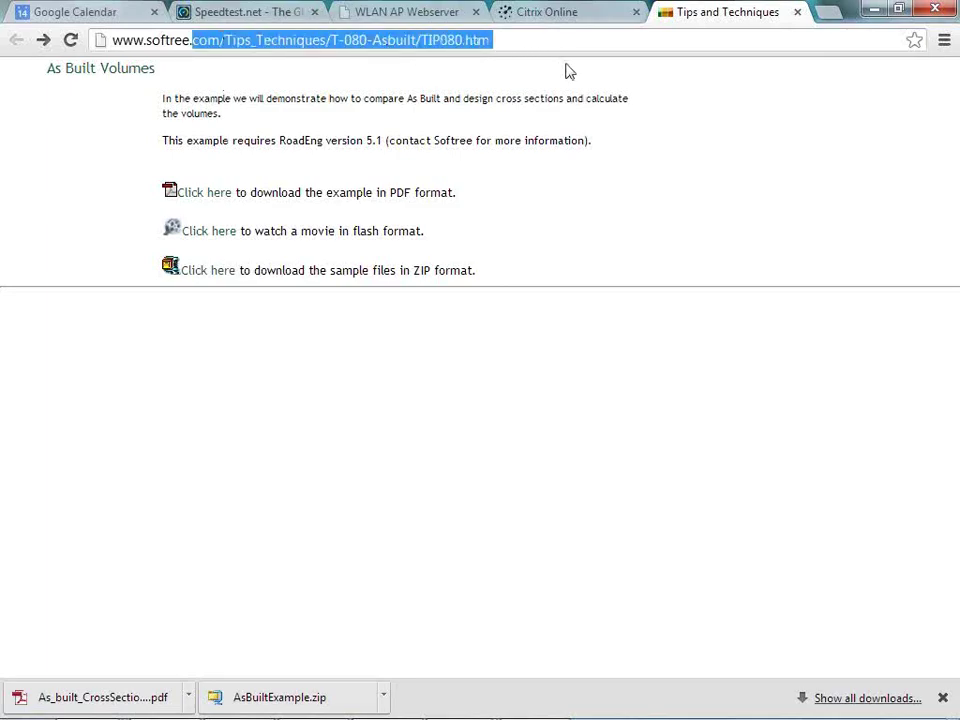
{"action": "type", "text": "com"}
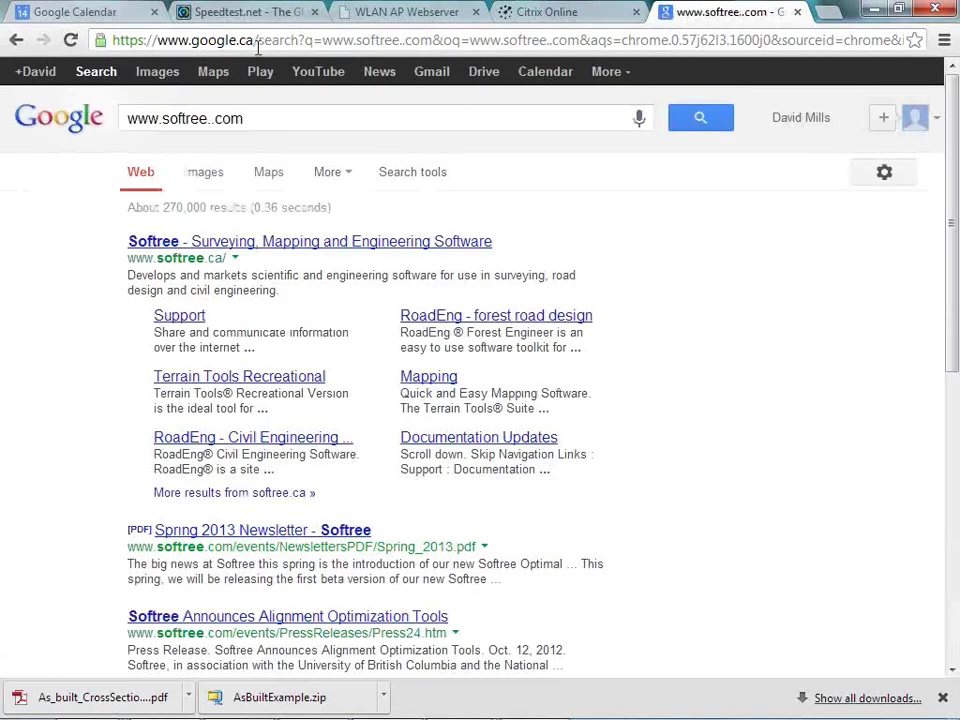
Step: Remove the extra dot from the search query and rerun the search
{"action": "left_click", "coordinate": [236, 118]}
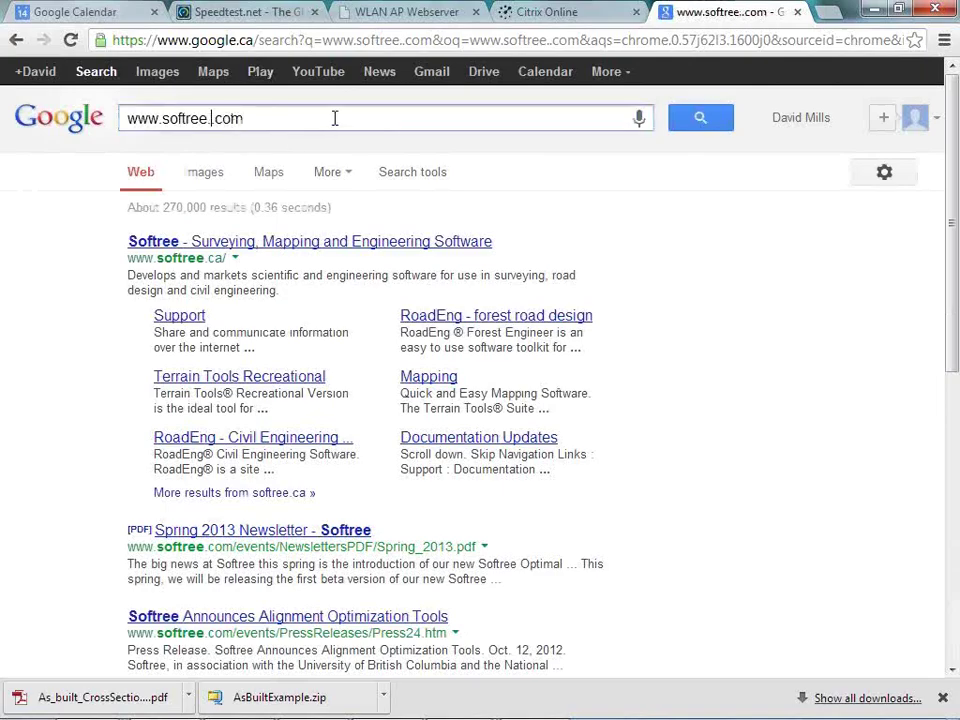
{"action": "key", "text": "Left"}
{"action": "key", "text": "Left"}
{"action": "key", "text": "Left"}
{"action": "key", "text": "BackSpace"}
{"action": "left_click_drag", "start_coordinate": [249, 118], "coordinate": [64, 121]}
{"action": "key", "text": "Return"}
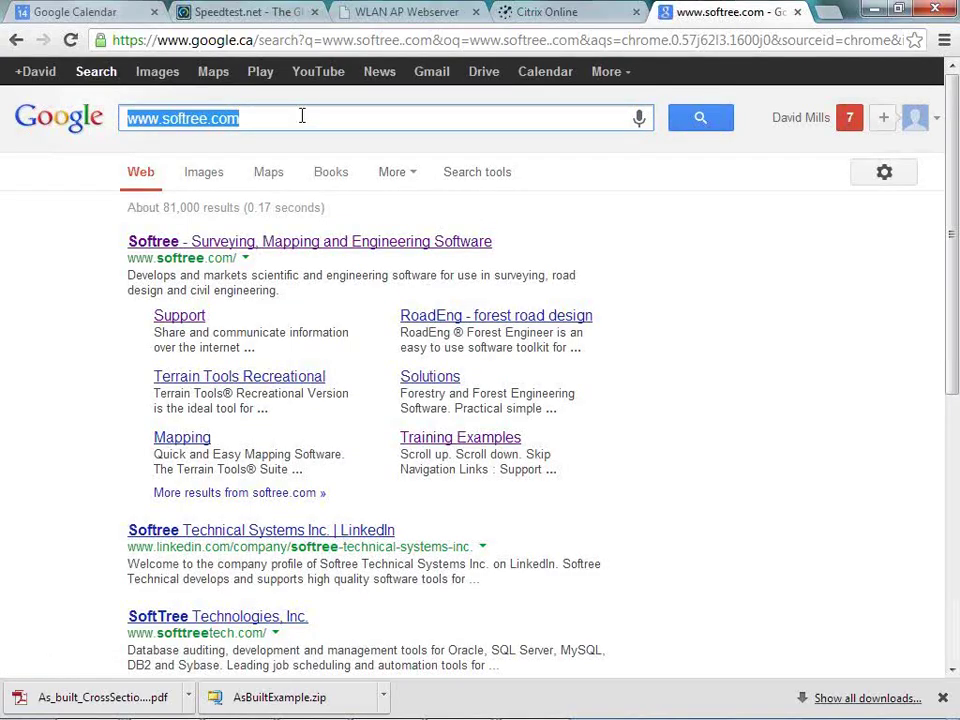
Step: Enter softree.com in the address bar to load the Softree home page
{"action": "left_click", "coordinate": [414, 40]}
{"action": "type", "text": "www.softree.com"}
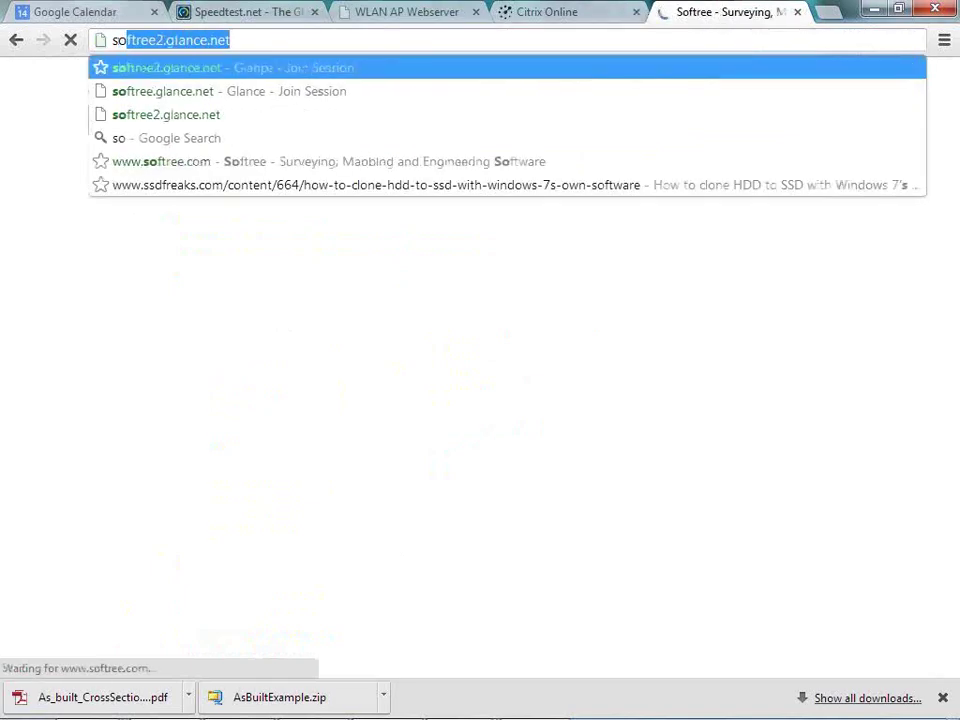
{"action": "type", "text": ".com"}
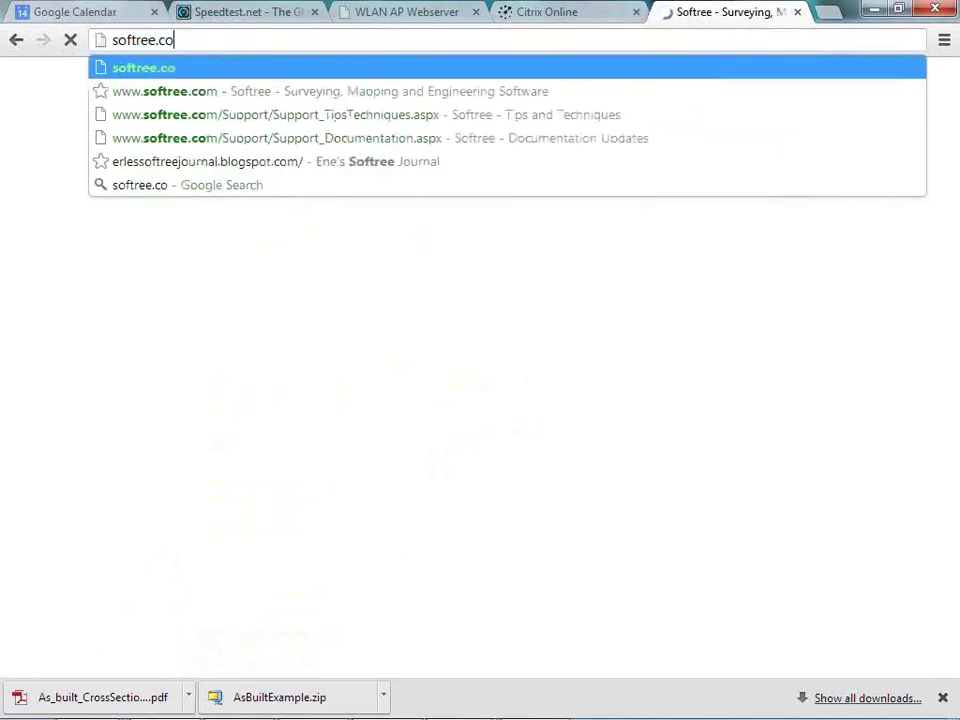
{"action": "key", "text": "Return"}
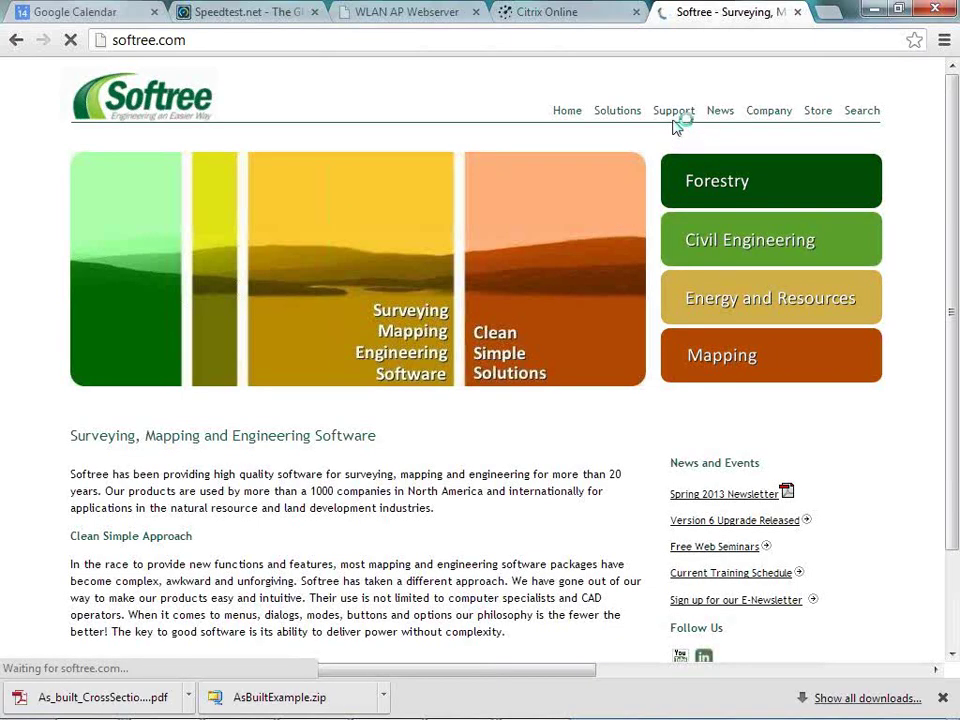
Step: Show the Civil Engineering training examples and find 'as-' on the page
{"action": "mouse_move", "coordinate": [676, 122]}
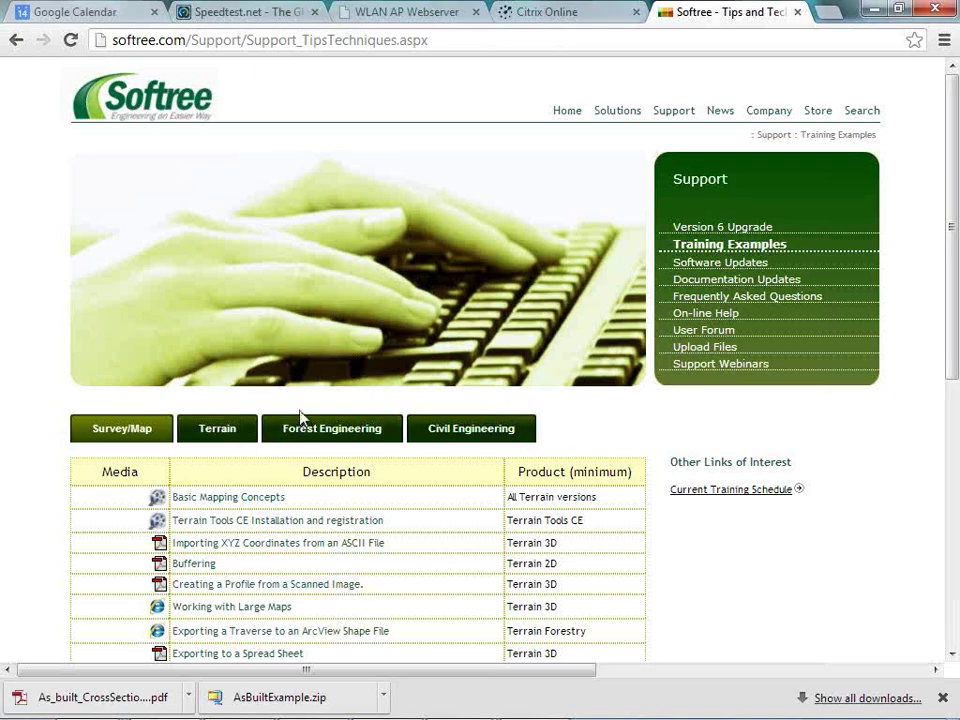
{"action": "left_click", "coordinate": [465, 440]}
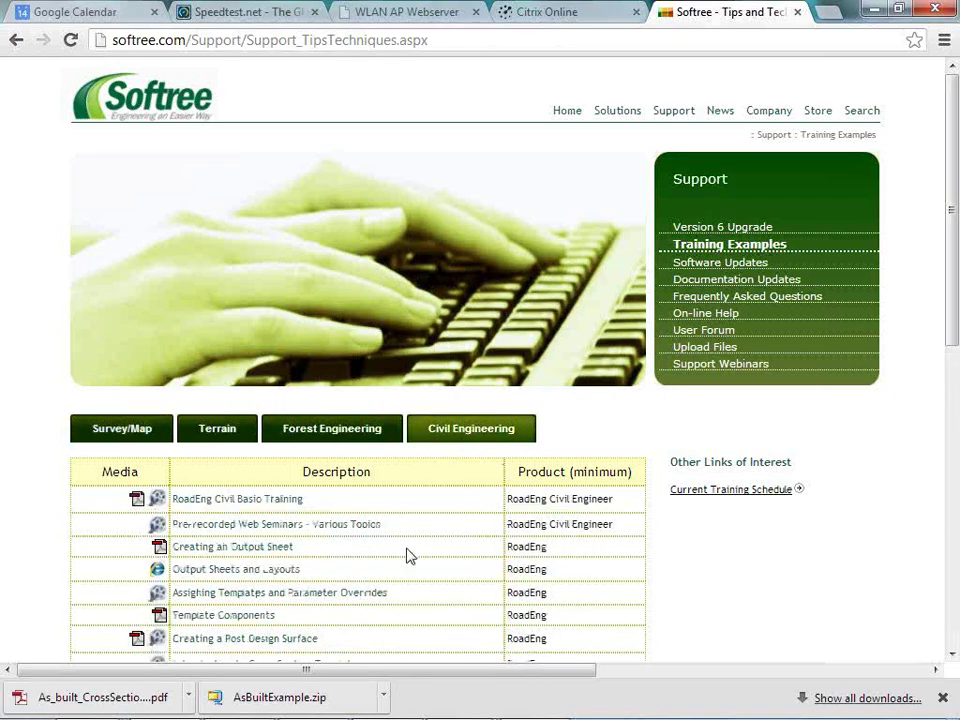
{"action": "key", "text": "ctrl+f"}
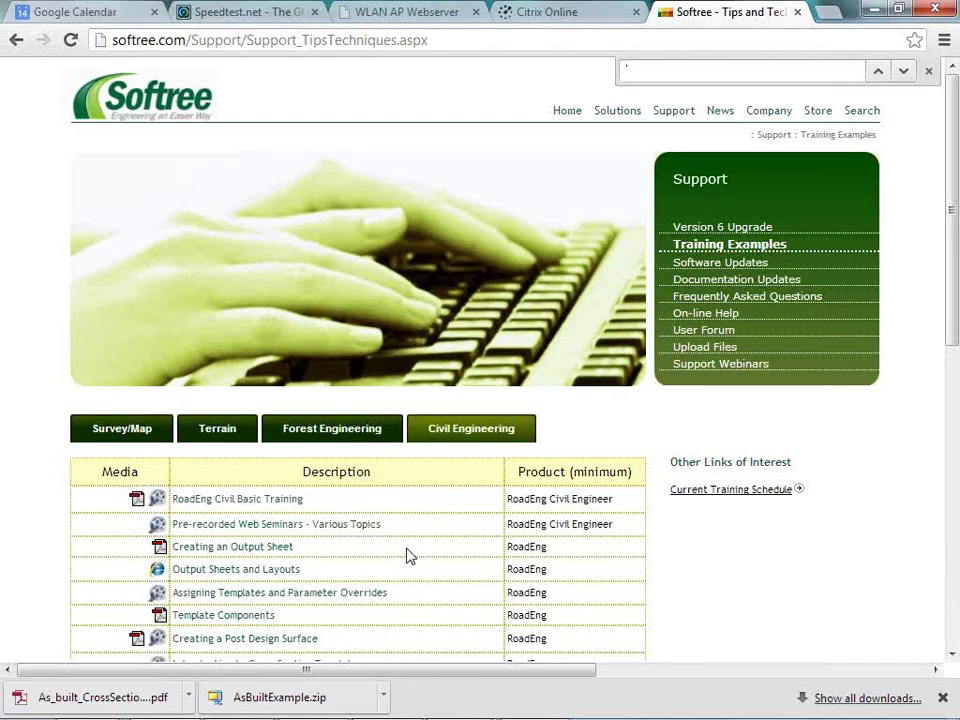
{"action": "type", "text": "as."}
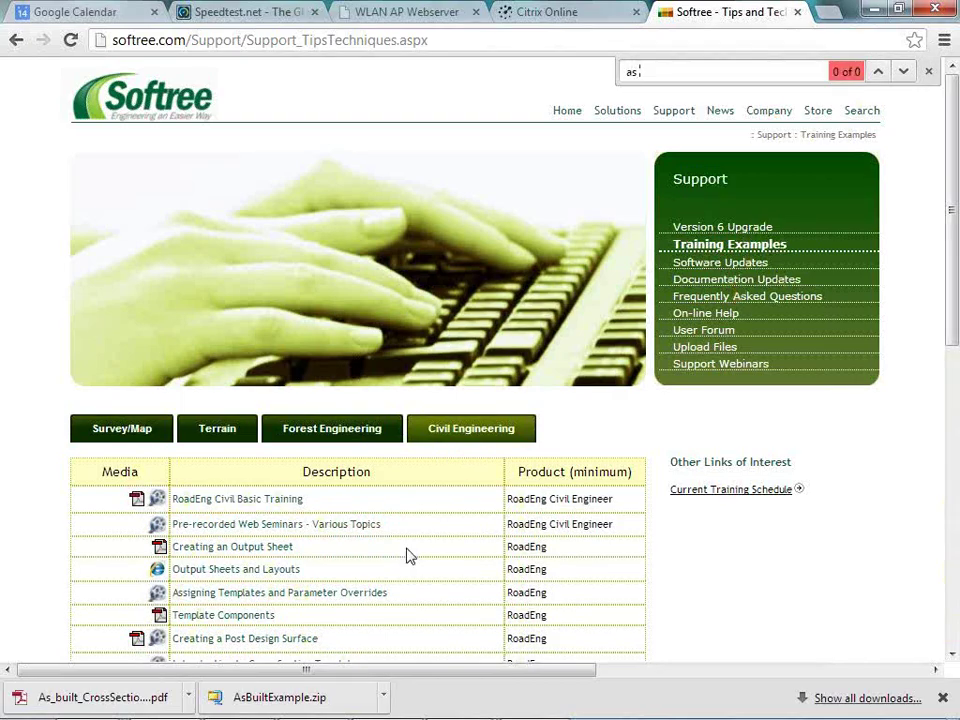
{"action": "key", "text": "BackSpace"}
{"action": "key", "text": "BackSpace"}
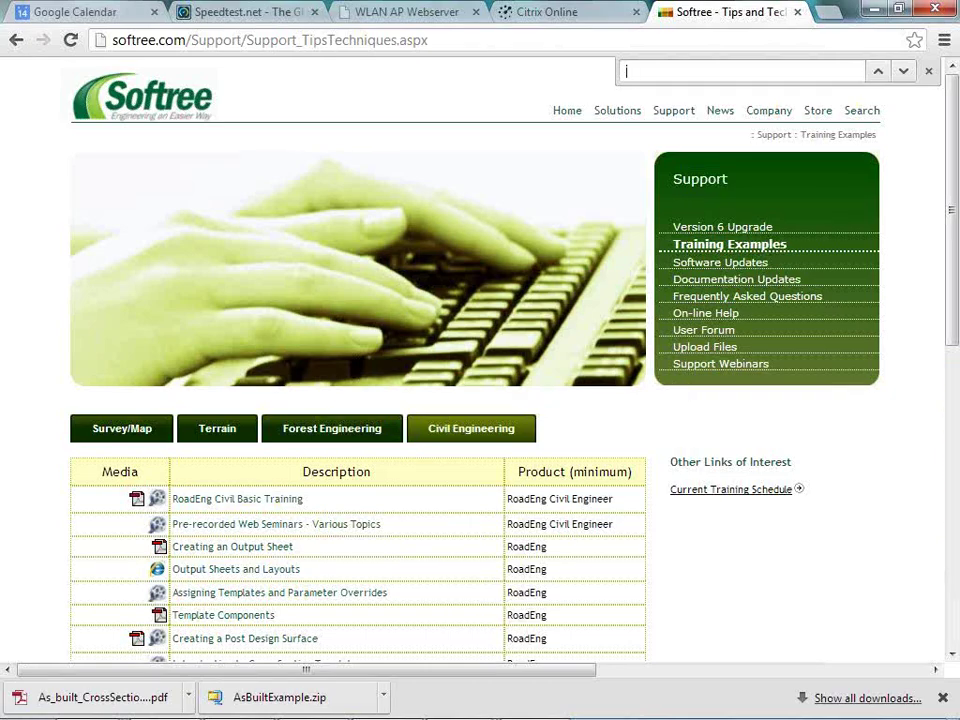
{"action": "type", "text": "as"}
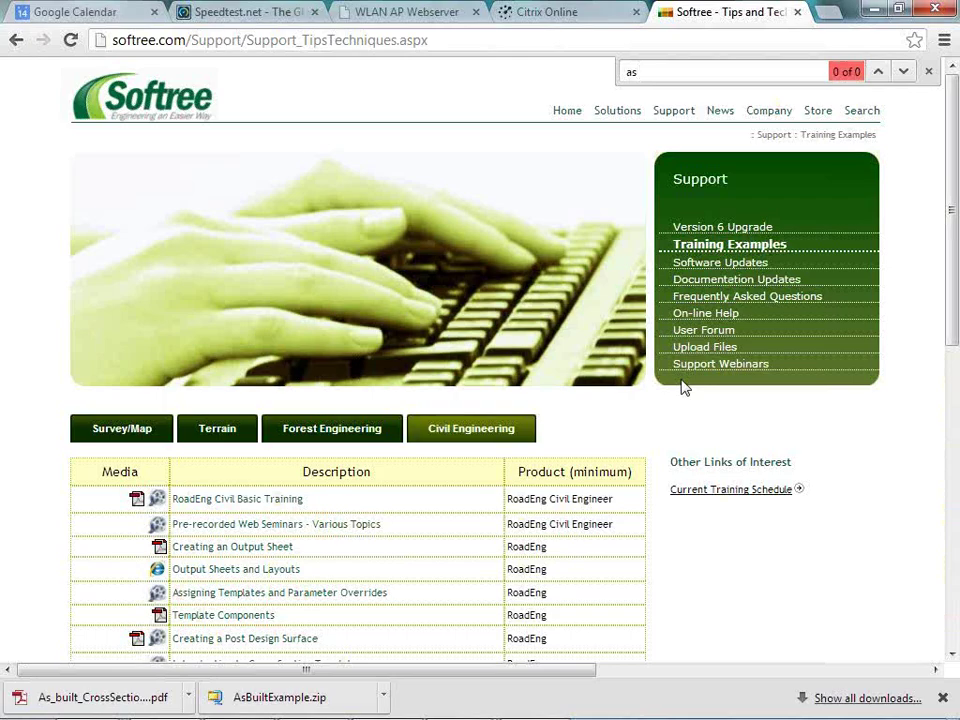
{"action": "key", "text": "BackSpace"}
{"action": "type", "text": "-080-Asbuilt/TIP080.htm"}
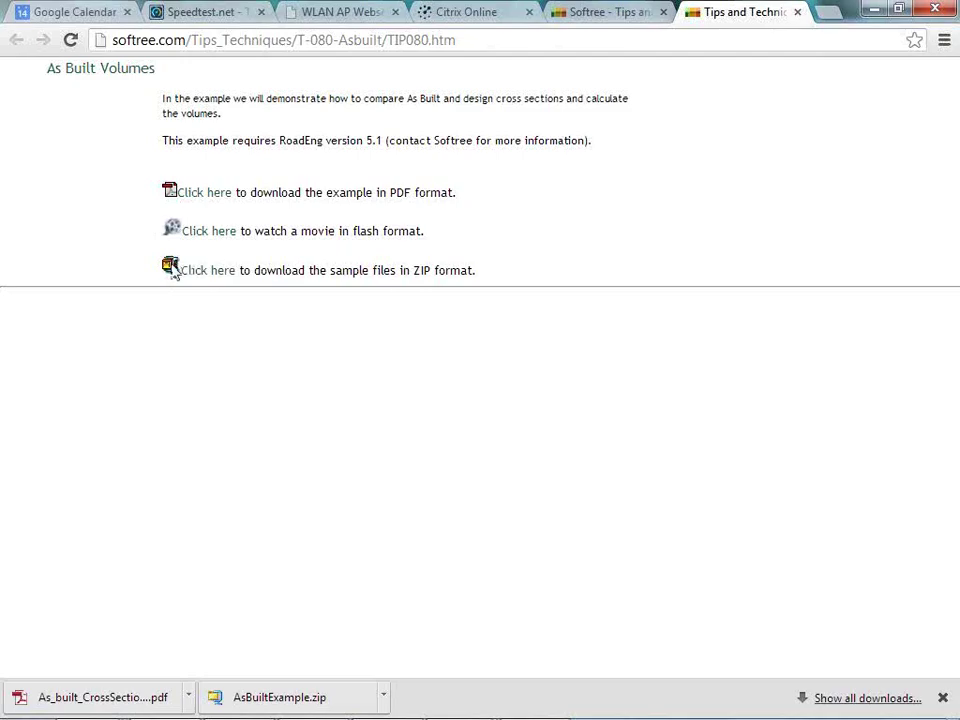
Step: Back in Terrain, open FG.TXT using the As Built ASCII file type
{"action": "left_click", "coordinate": [876, 10]}
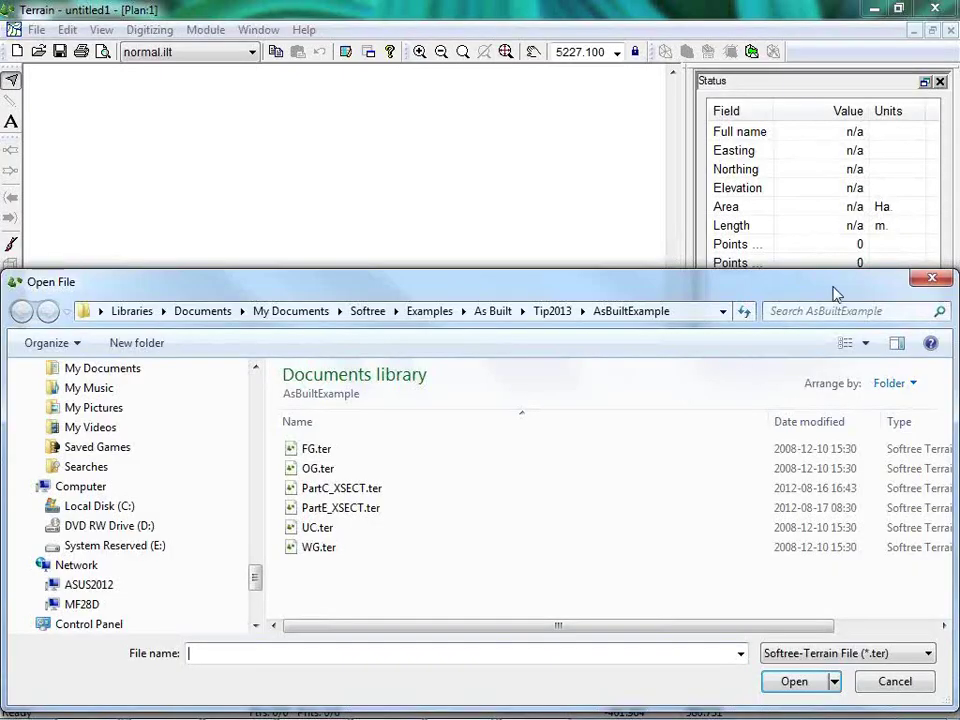
{"action": "left_click", "coordinate": [418, 9]}
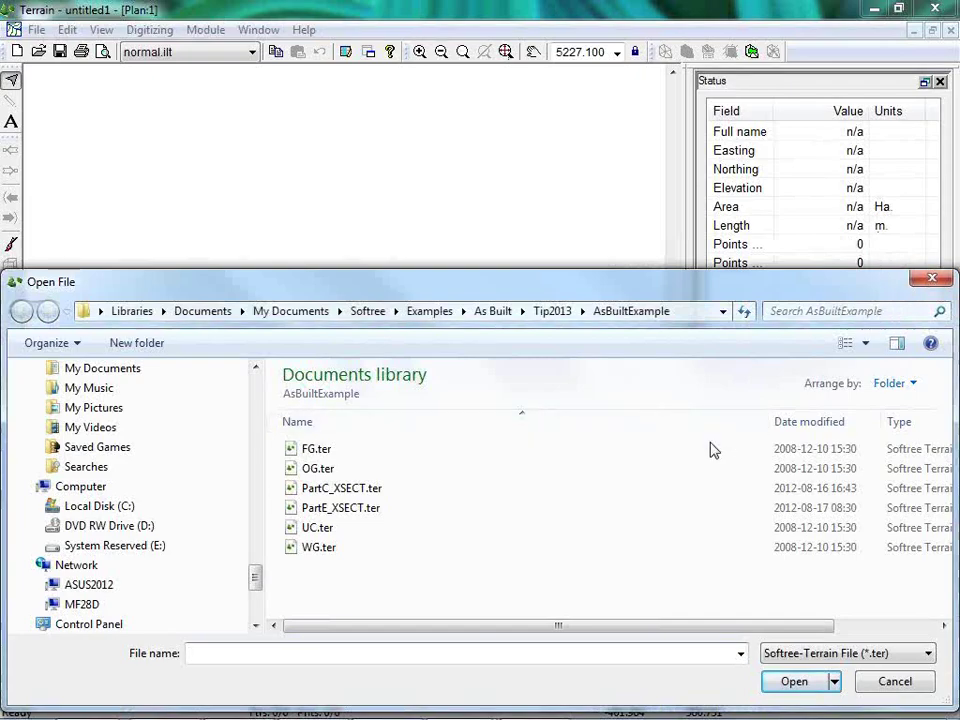
{"action": "left_click", "coordinate": [862, 653]}
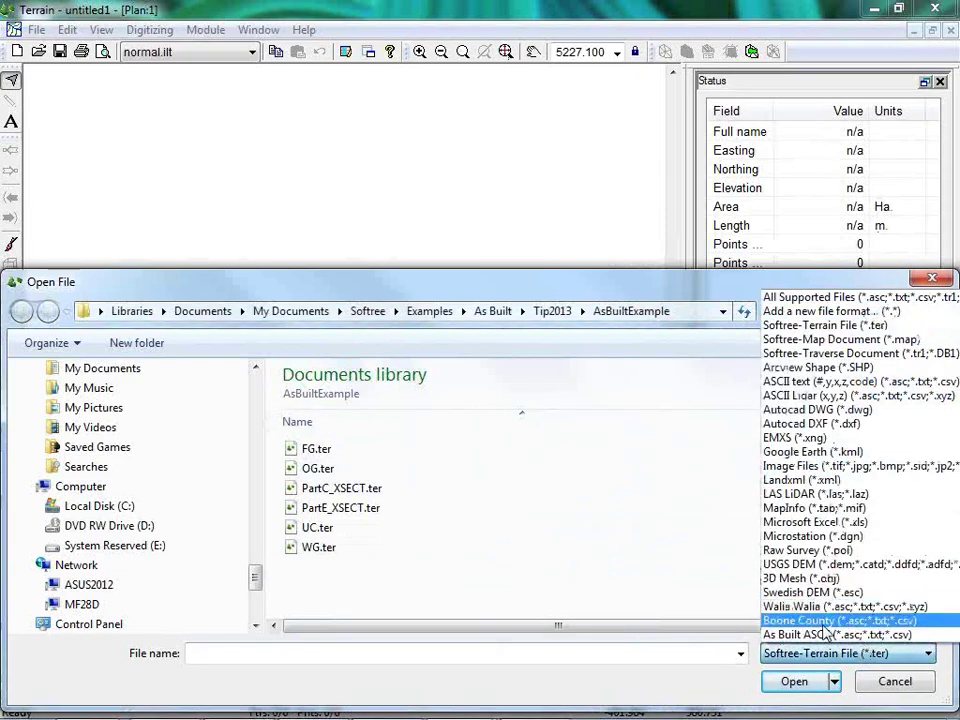
{"action": "left_click", "coordinate": [830, 634]}
{"action": "left_click", "coordinate": [315, 450]}
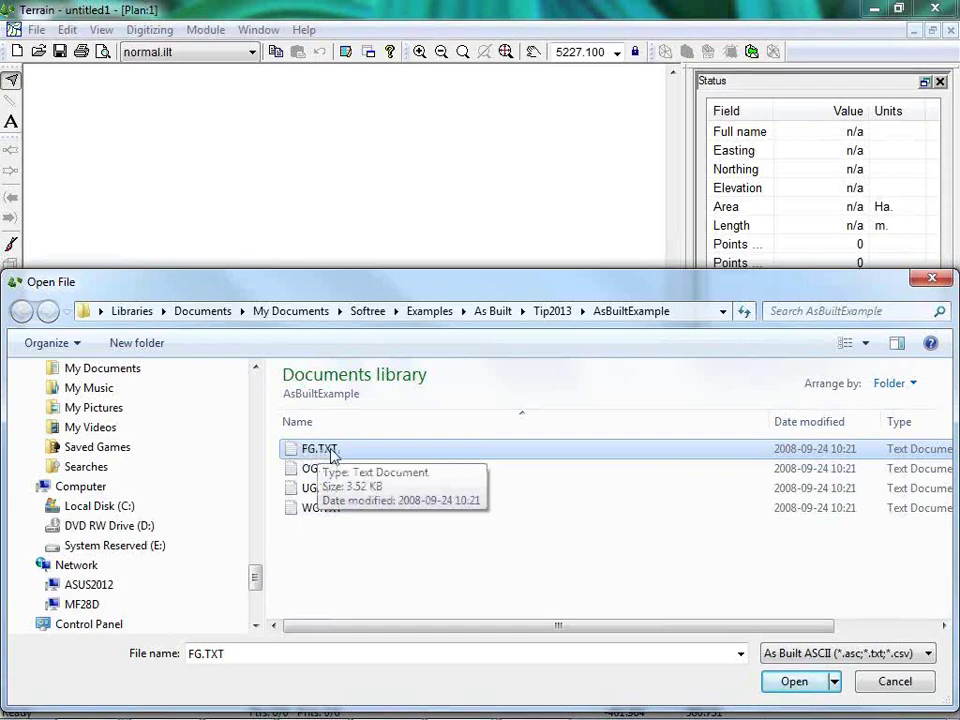
{"action": "left_click", "coordinate": [795, 685]}
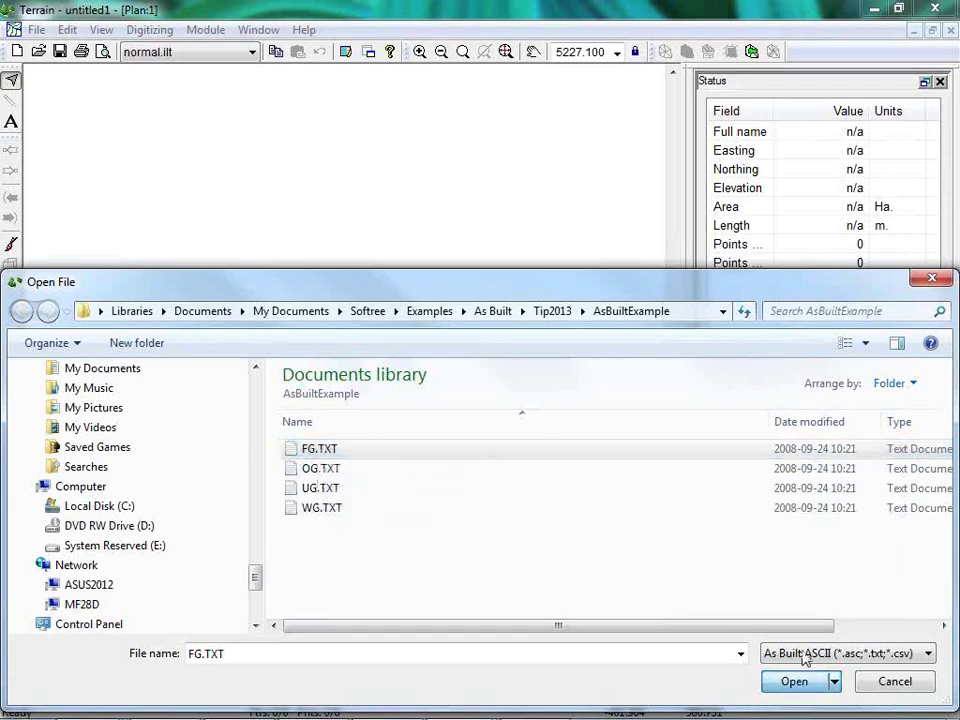
{"action": "left_click", "coordinate": [797, 683]}
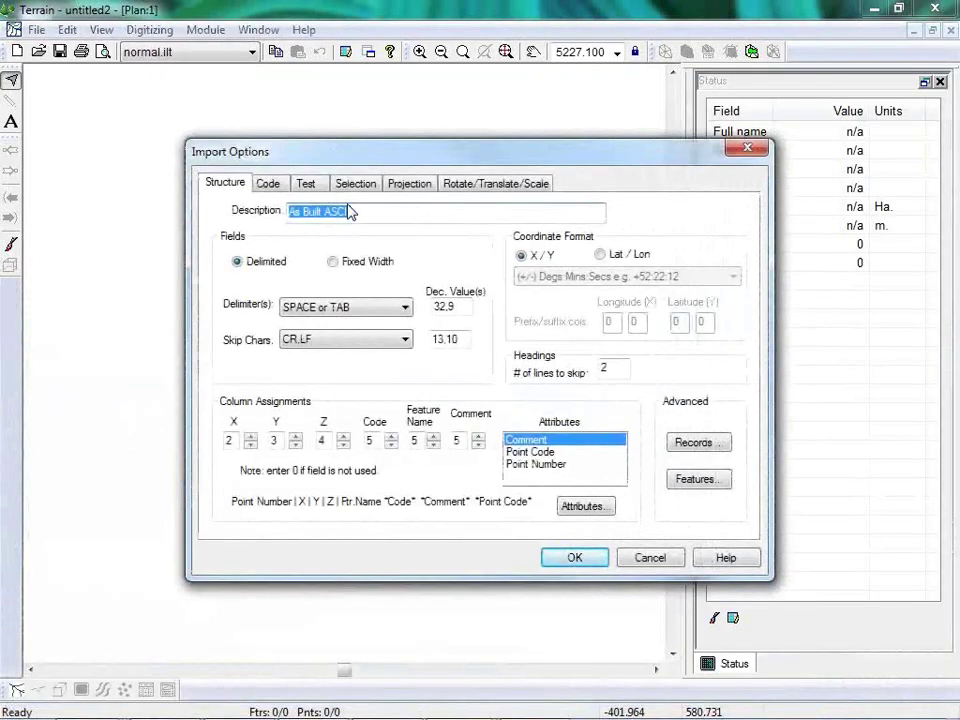
Step: Preview FG.TXT records in the Test tab, then import without coordinate conversion
{"action": "left_click", "coordinate": [309, 188]}
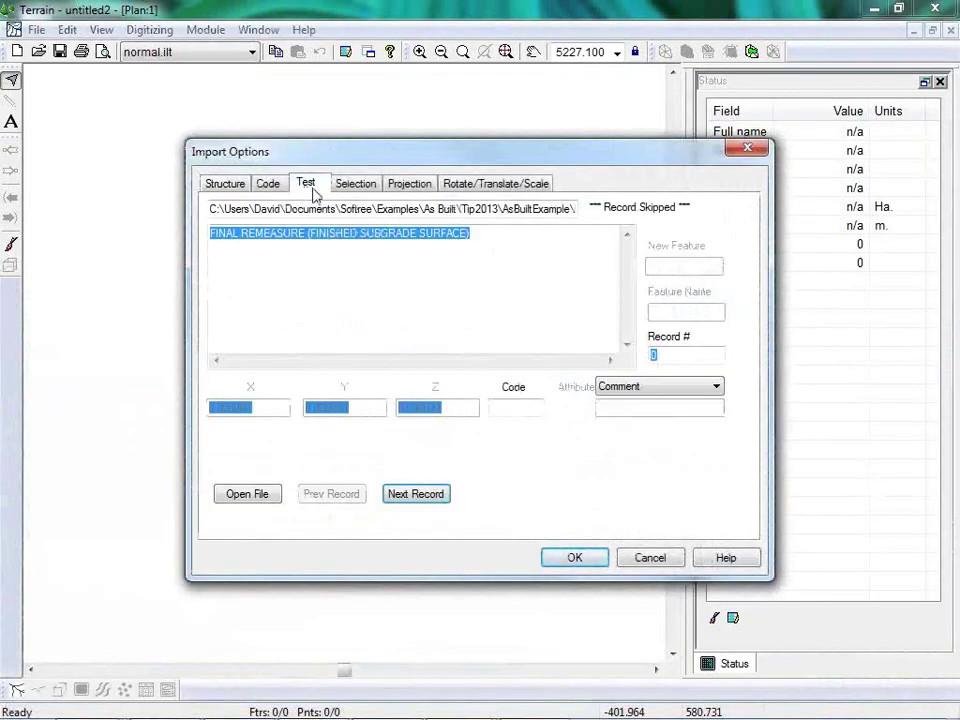
{"action": "left_click", "coordinate": [418, 495]}
{"action": "left_click", "coordinate": [424, 497]}
{"action": "left_click", "coordinate": [424, 497]}
{"action": "left_click", "coordinate": [425, 497]}
{"action": "left_click", "coordinate": [425, 497]}
{"action": "left_click", "coordinate": [425, 497]}
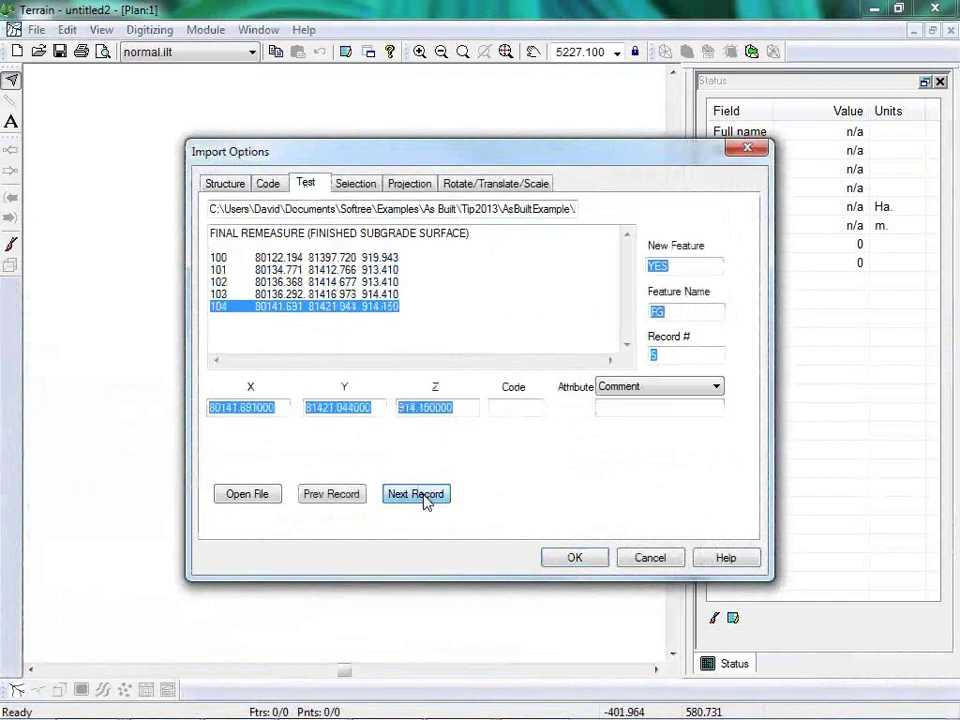
{"action": "left_click", "coordinate": [425, 497]}
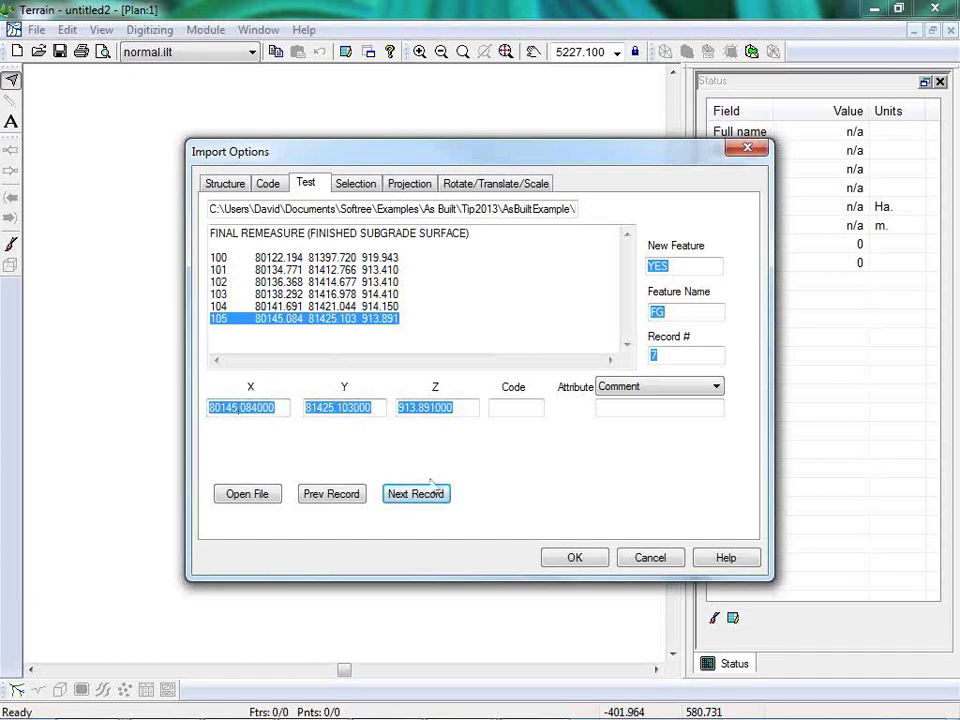
{"action": "left_click", "coordinate": [575, 559]}
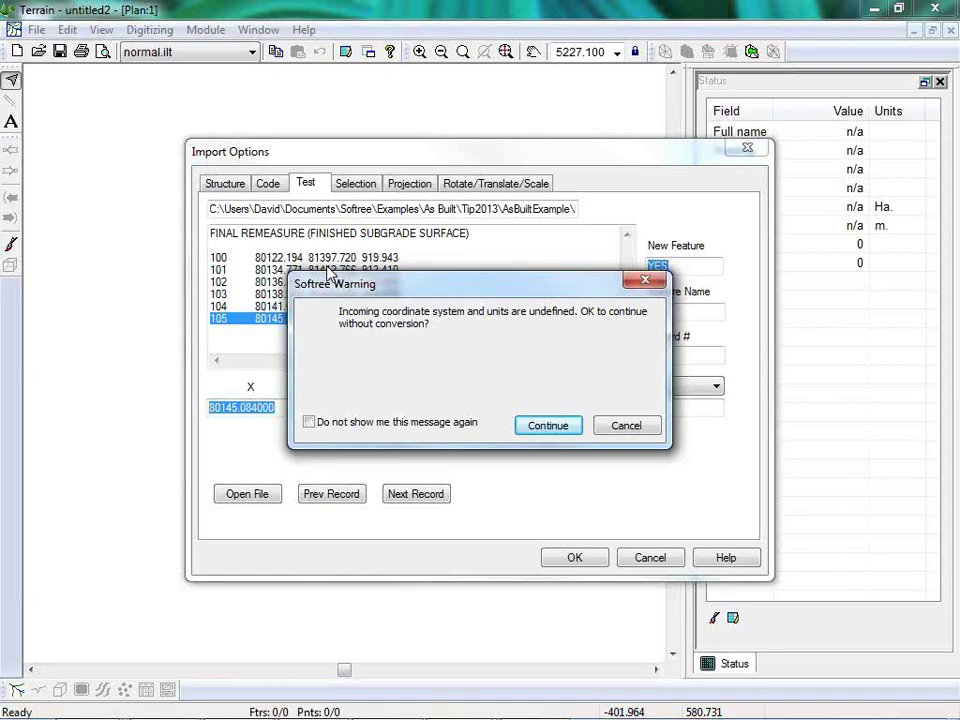
{"action": "left_click", "coordinate": [549, 427]}
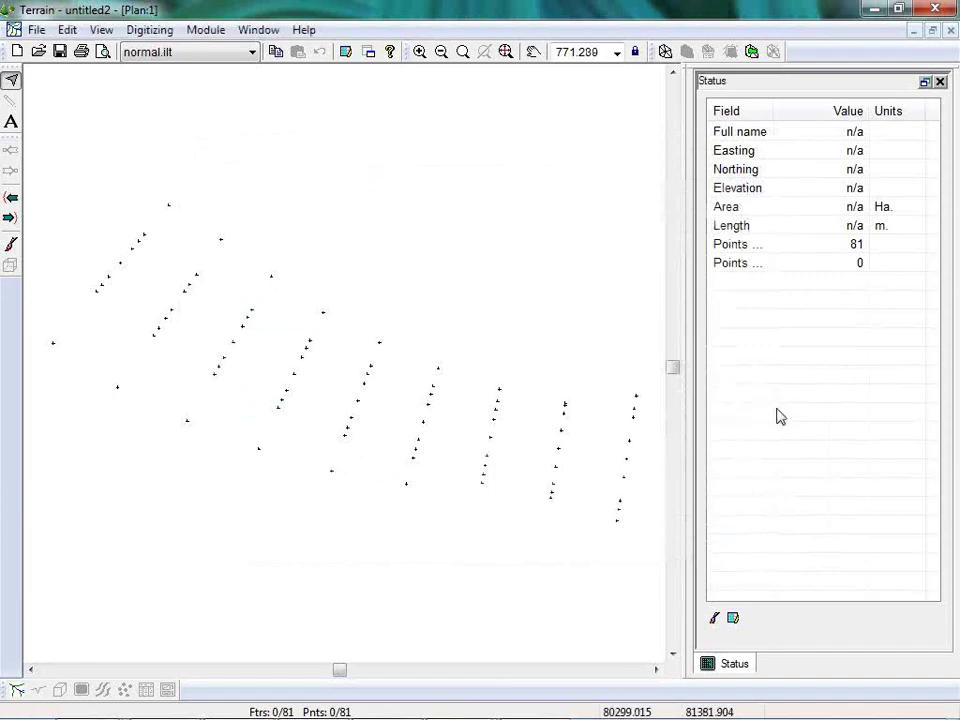
Step: Generate the terrain with a maximum side length of 40 and contour labelling off
{"action": "left_click", "coordinate": [665, 52]}
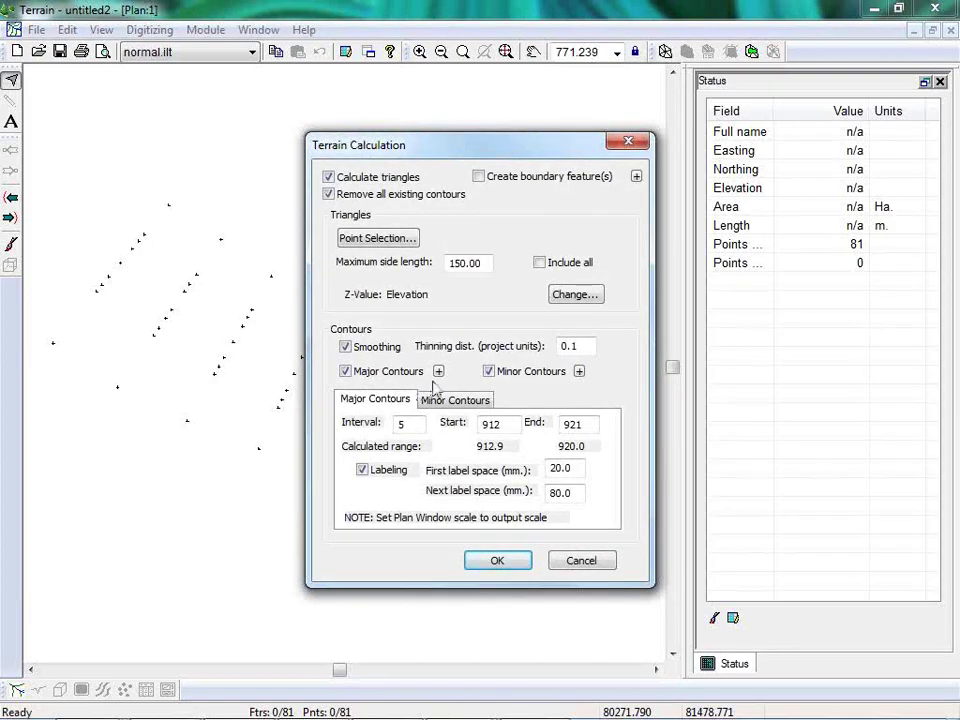
{"action": "double_click", "coordinate": [482, 264]}
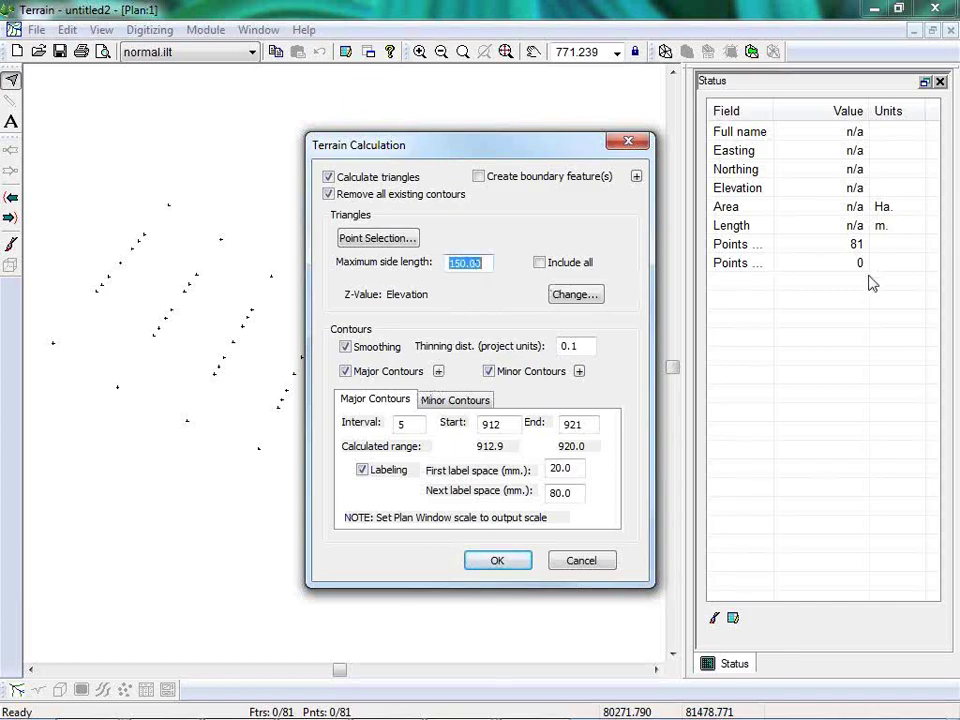
{"action": "type", "text": "40"}
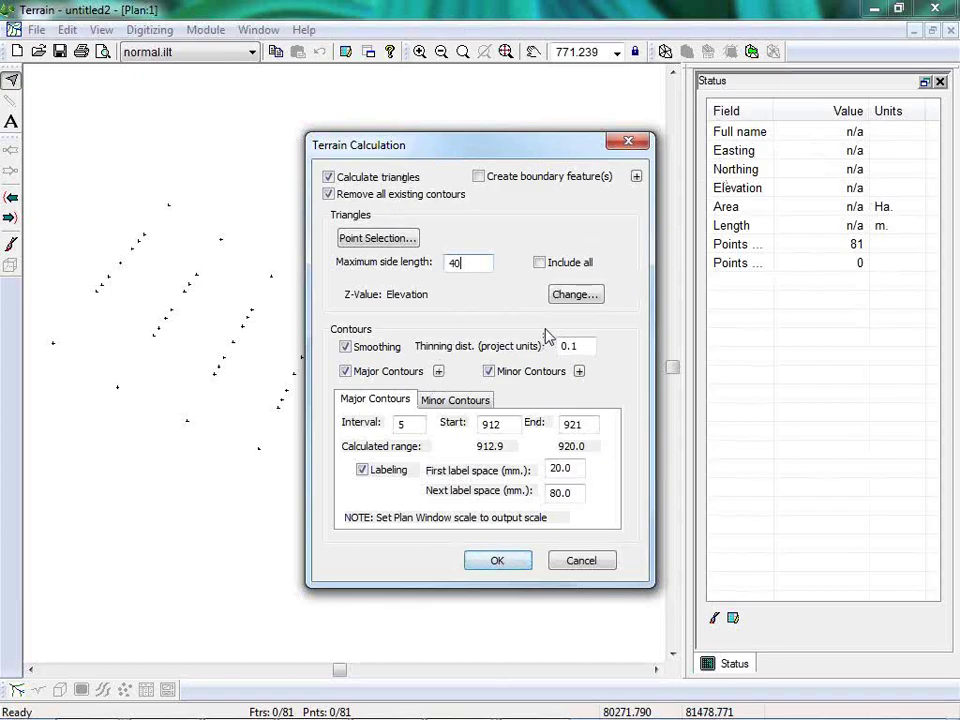
{"action": "left_click", "coordinate": [362, 470]}
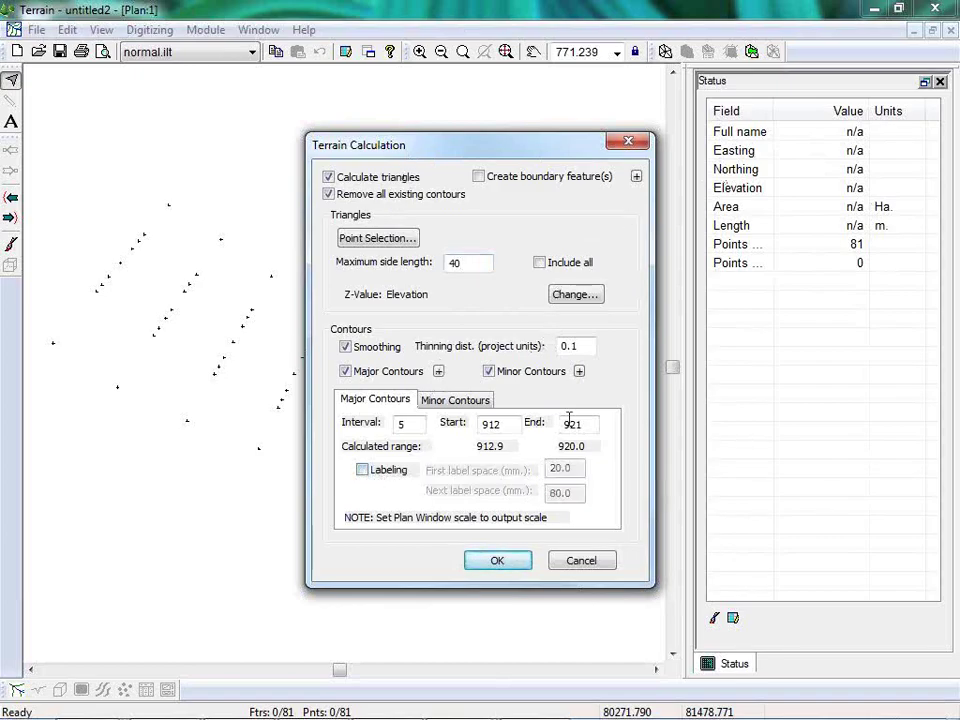
{"action": "left_click", "coordinate": [498, 561]}
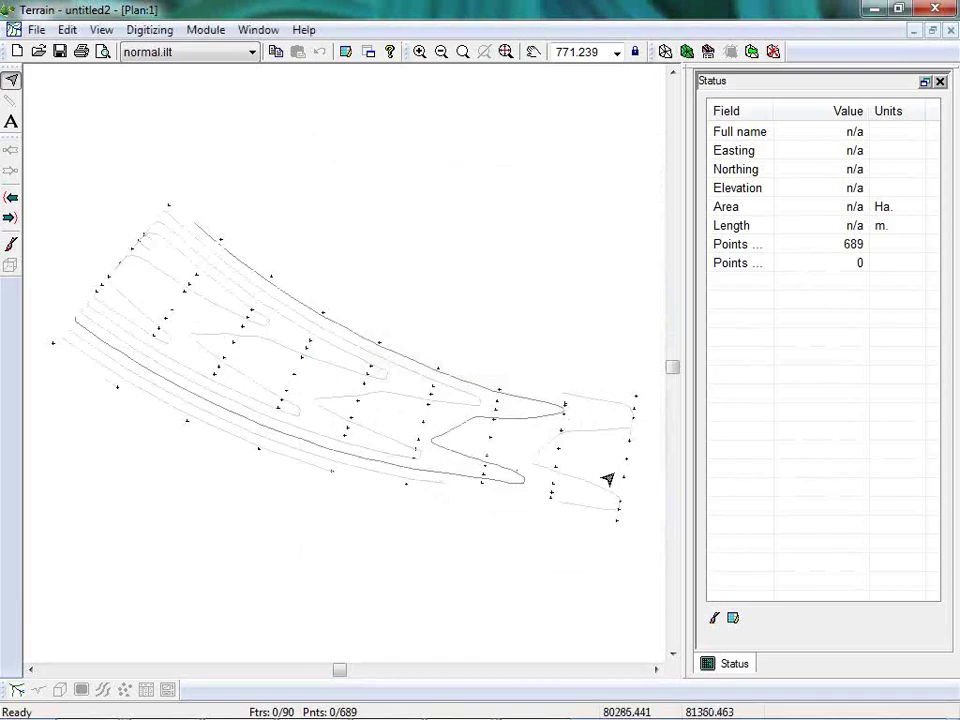
Step: Open a new 3D graphics window of the terrain and orbit the surface
{"action": "mouse_move", "coordinate": [610, 480]}
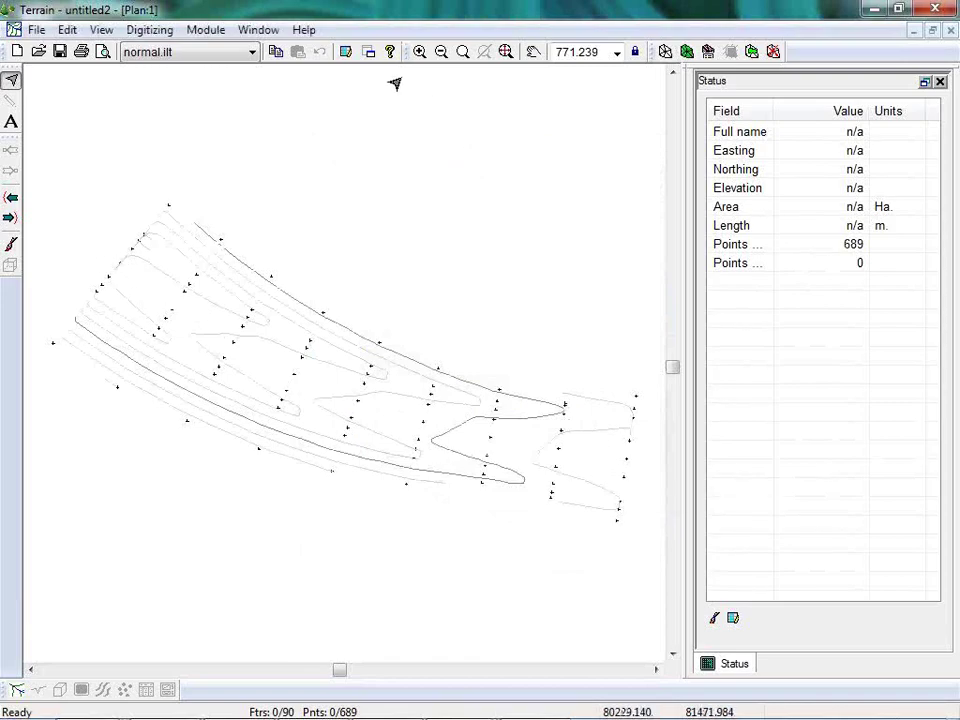
{"action": "left_click", "coordinate": [258, 30]}
{"action": "mouse_move", "coordinate": [330, 51]}
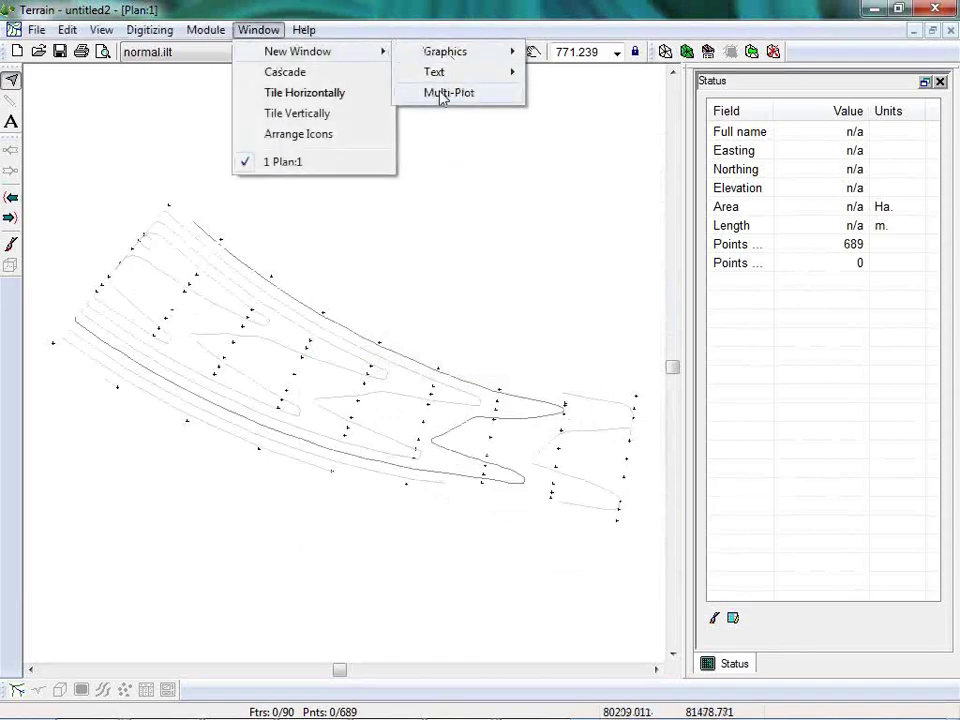
{"action": "mouse_move", "coordinate": [493, 58]}
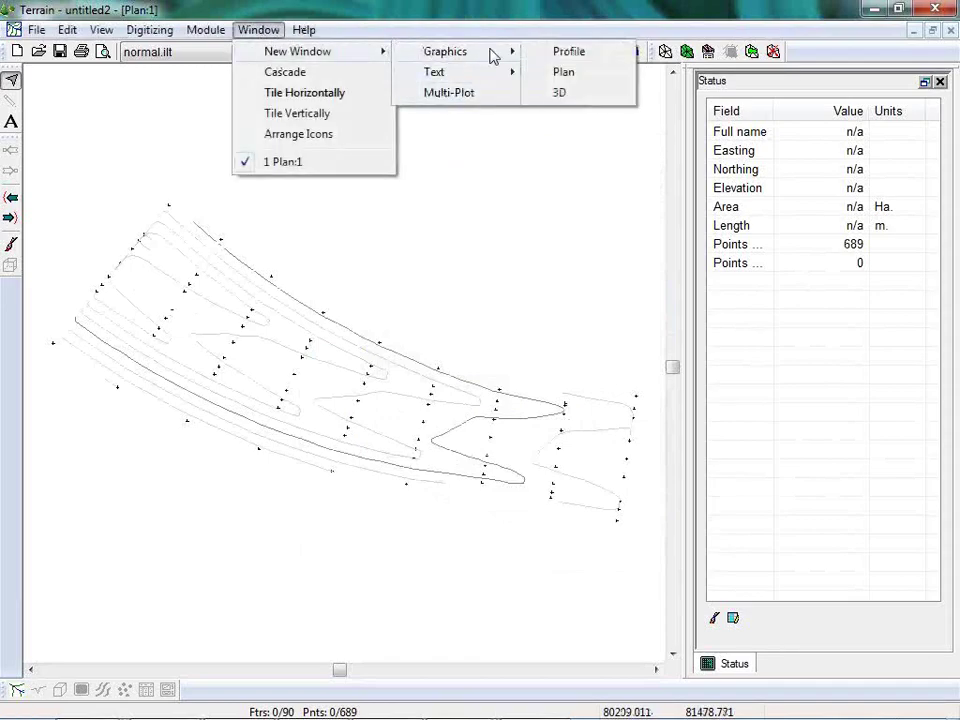
{"action": "left_click", "coordinate": [557, 93]}
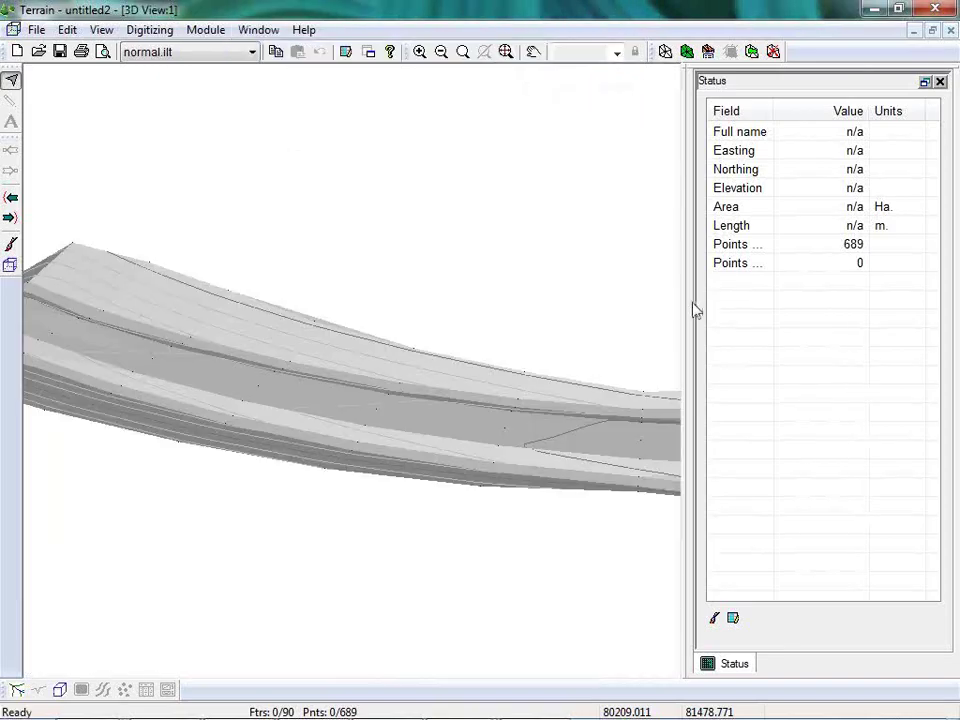
{"action": "left_click_drag", "start_coordinate": [553, 424], "coordinate": [427, 377]}
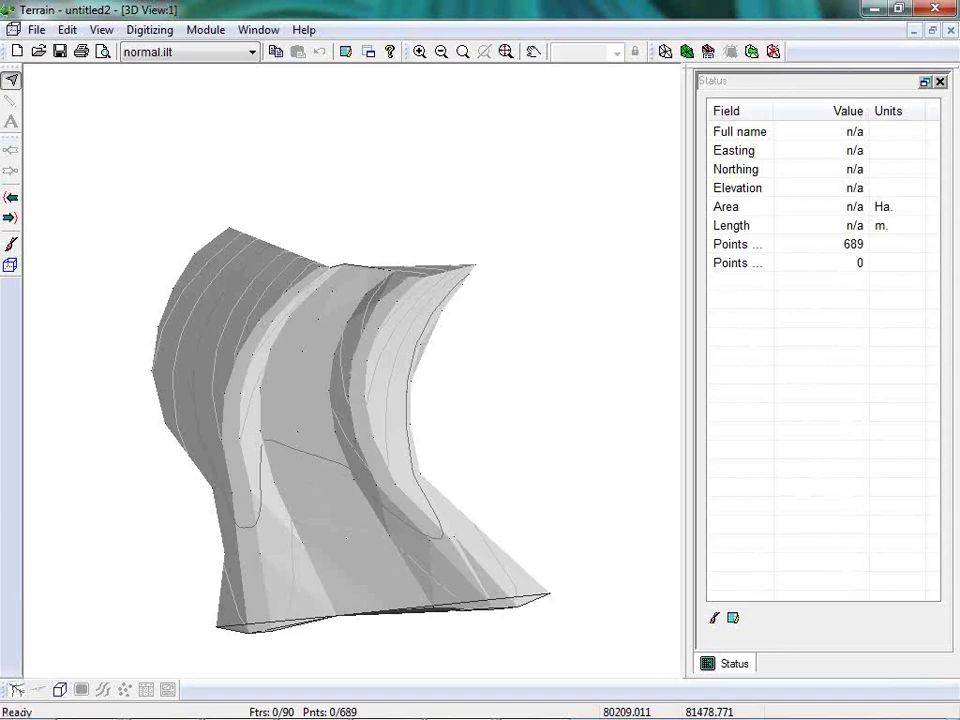
Step: Switch to plan view, zoom in and read Tin Elev values at several spots
{"action": "left_click", "coordinate": [17, 690]}
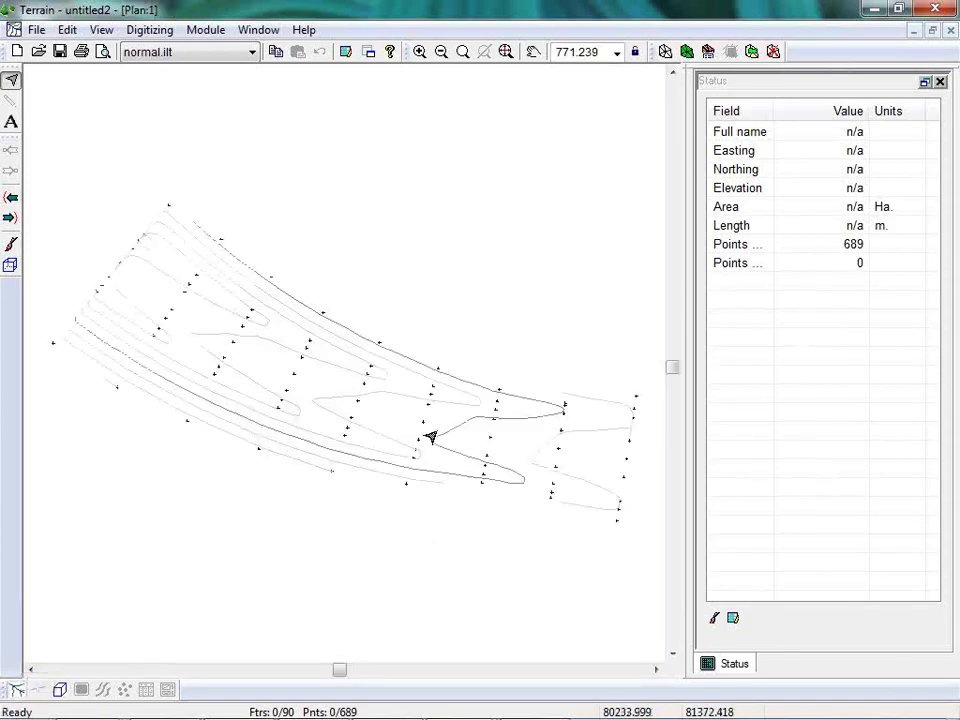
{"action": "scroll", "coordinate": [326, 356], "scroll_direction": "up", "scroll_amount": 4}
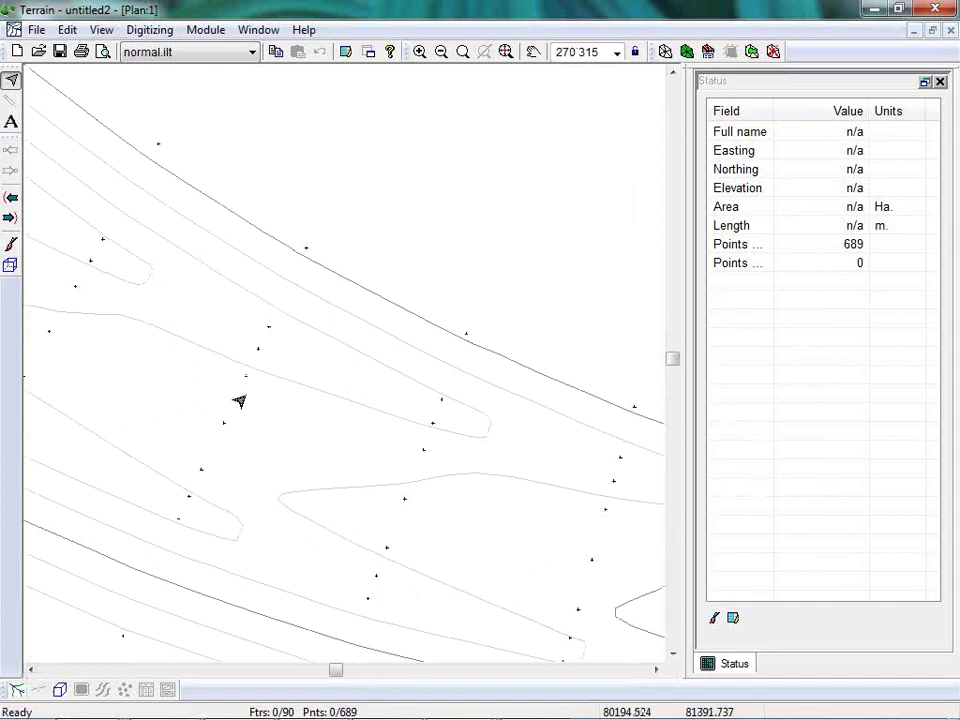
{"action": "mouse_move", "coordinate": [240, 399]}
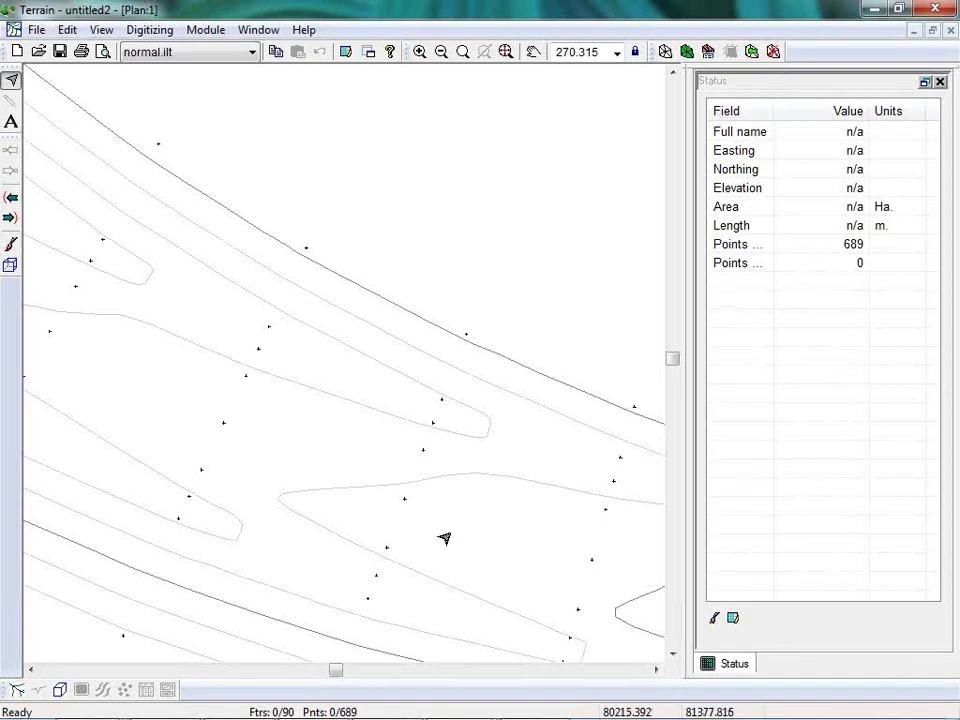
{"action": "mouse_move", "coordinate": [444, 538]}
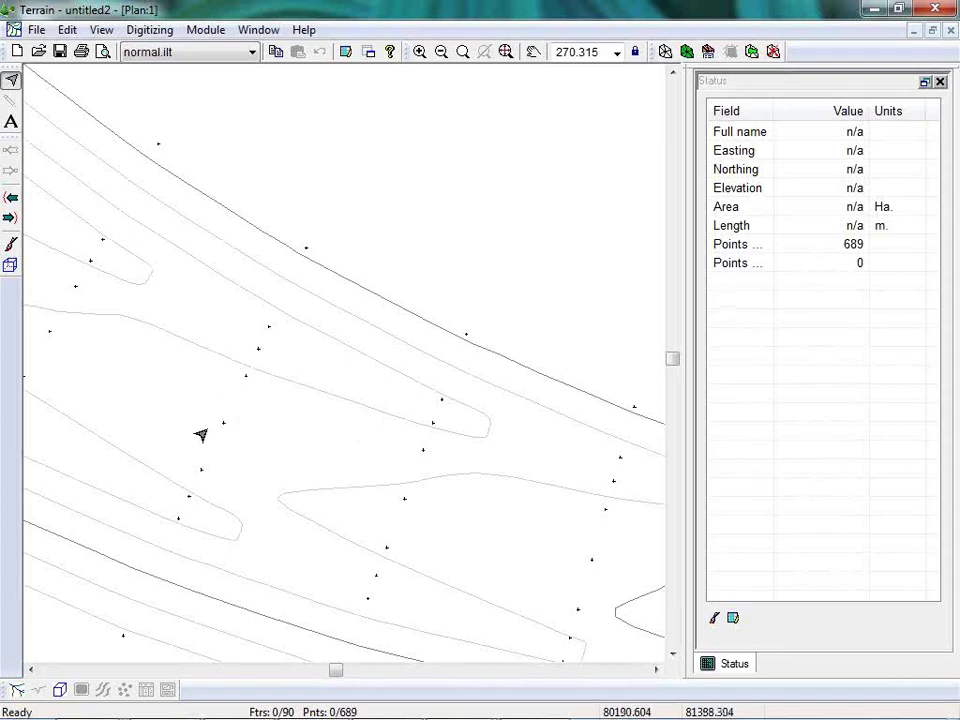
{"action": "mouse_move", "coordinate": [201, 436]}
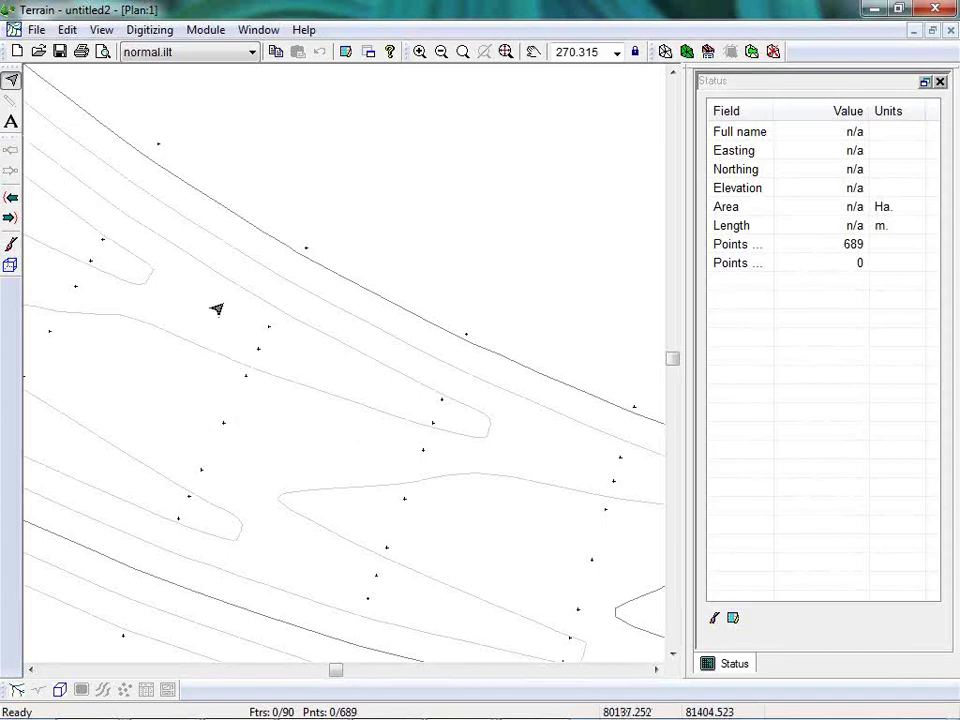
{"action": "mouse_move", "coordinate": [341, 545]}
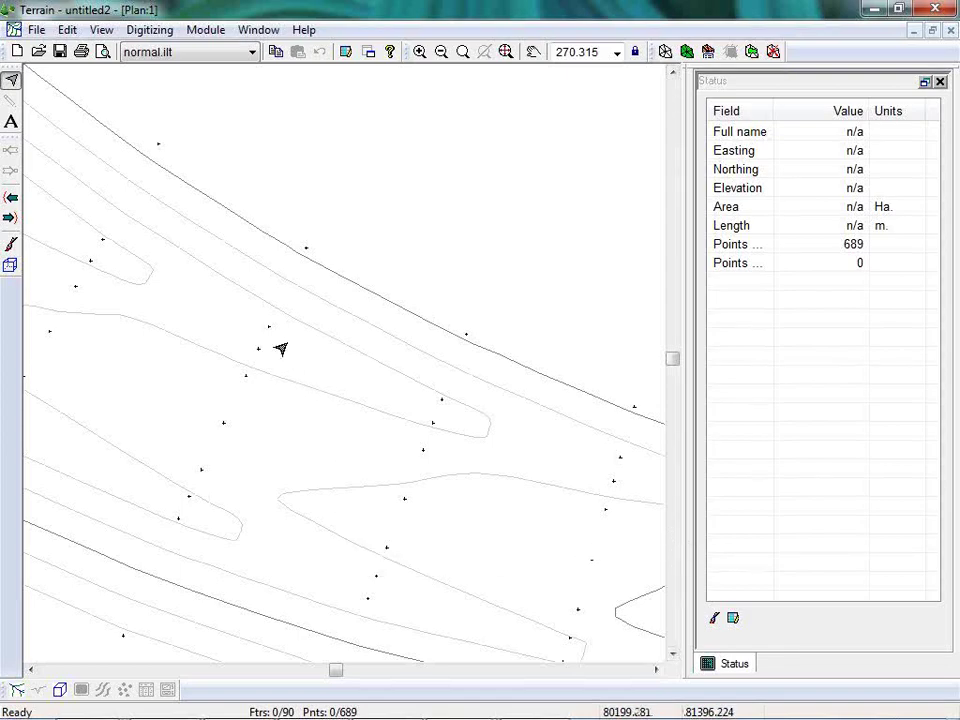
{"action": "mouse_move", "coordinate": [89, 242]}
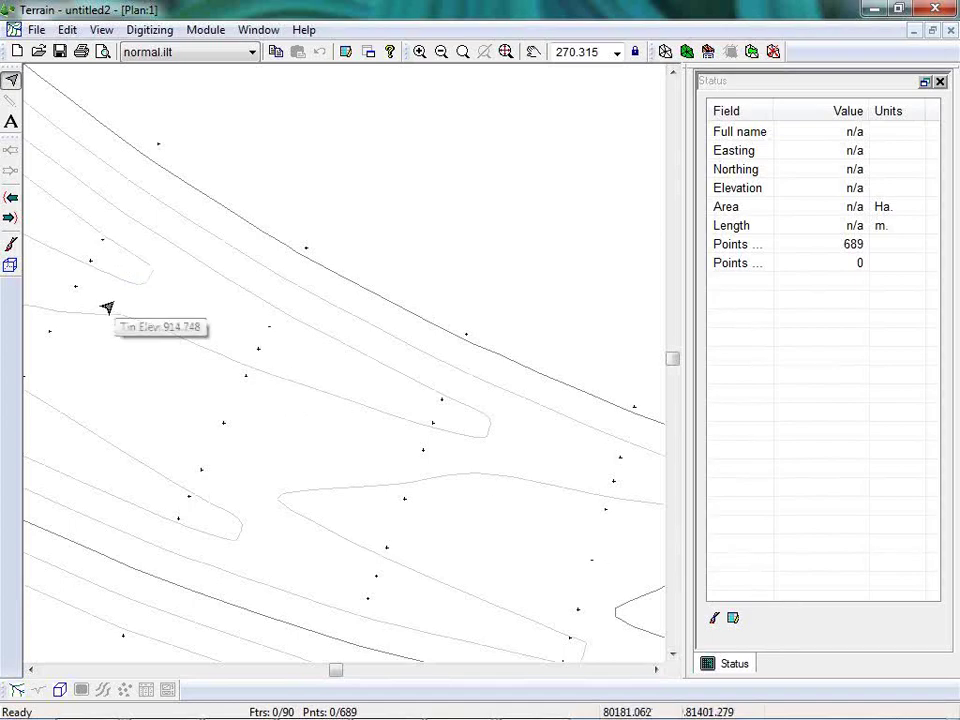
{"action": "mouse_move", "coordinate": [73, 260]}
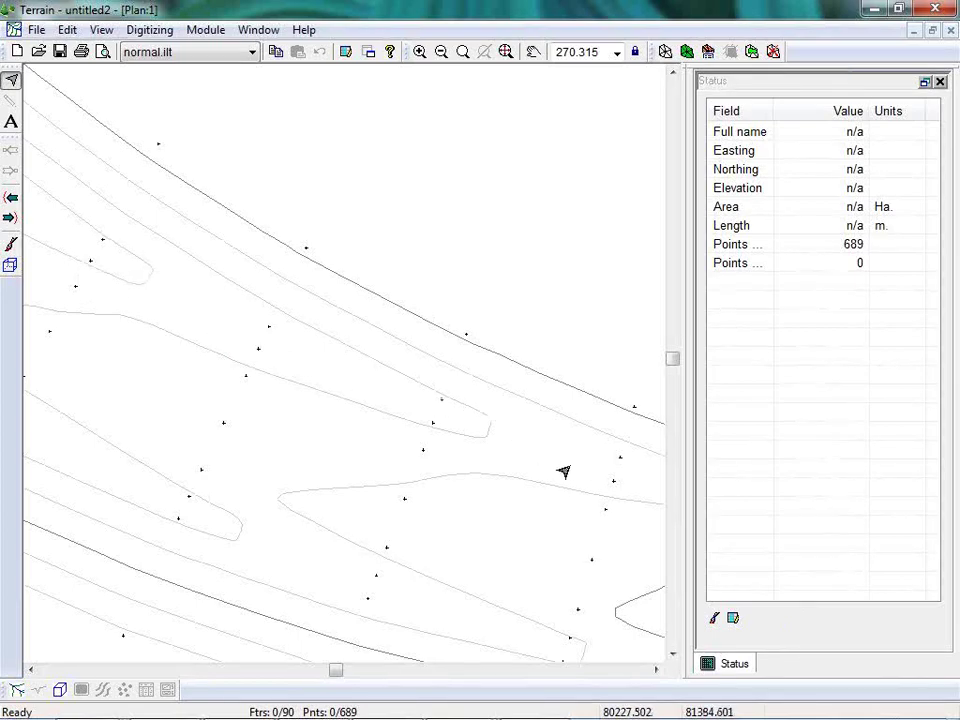
{"action": "mouse_move", "coordinate": [563, 471]}
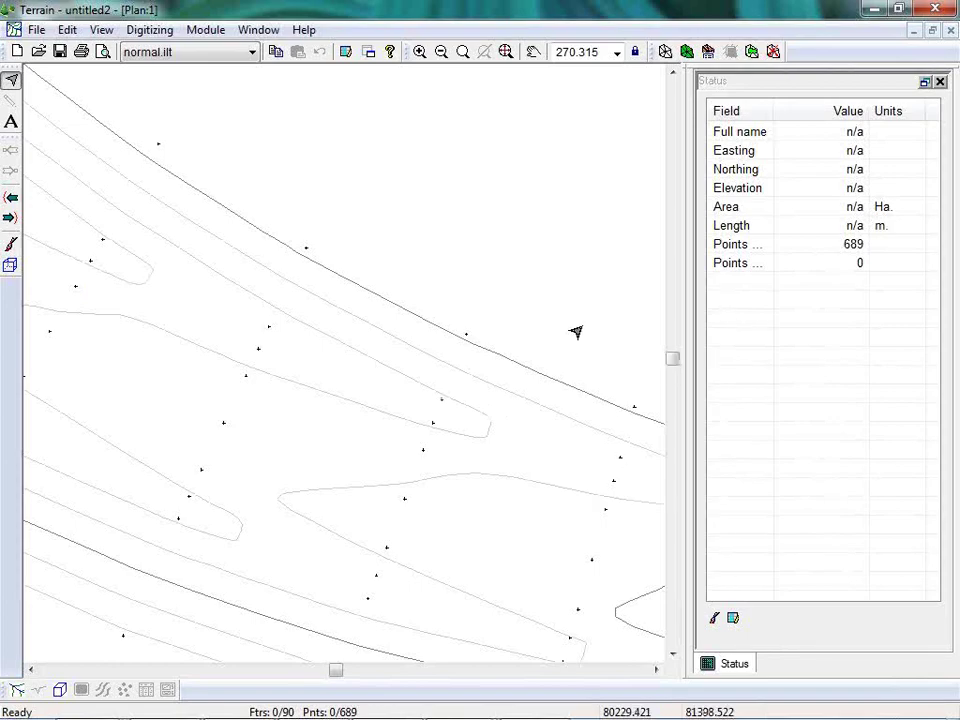
{"action": "mouse_move", "coordinate": [371, 287]}
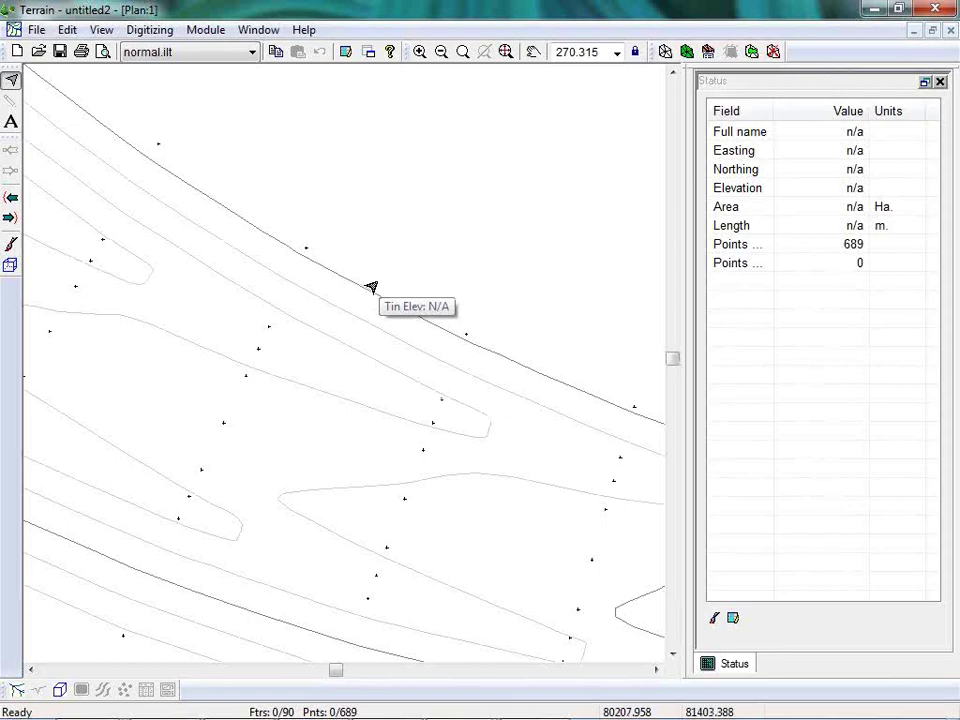
Step: Switch to the Location Design module and begin a new location design
{"action": "left_click", "coordinate": [257, 31]}
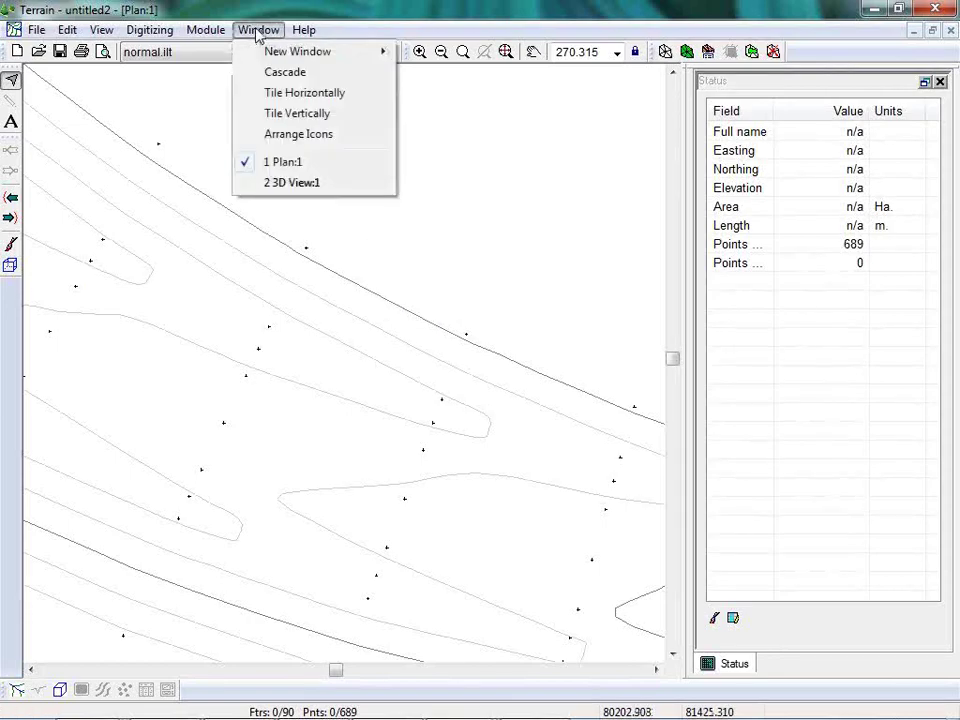
{"action": "mouse_move", "coordinate": [210, 30]}
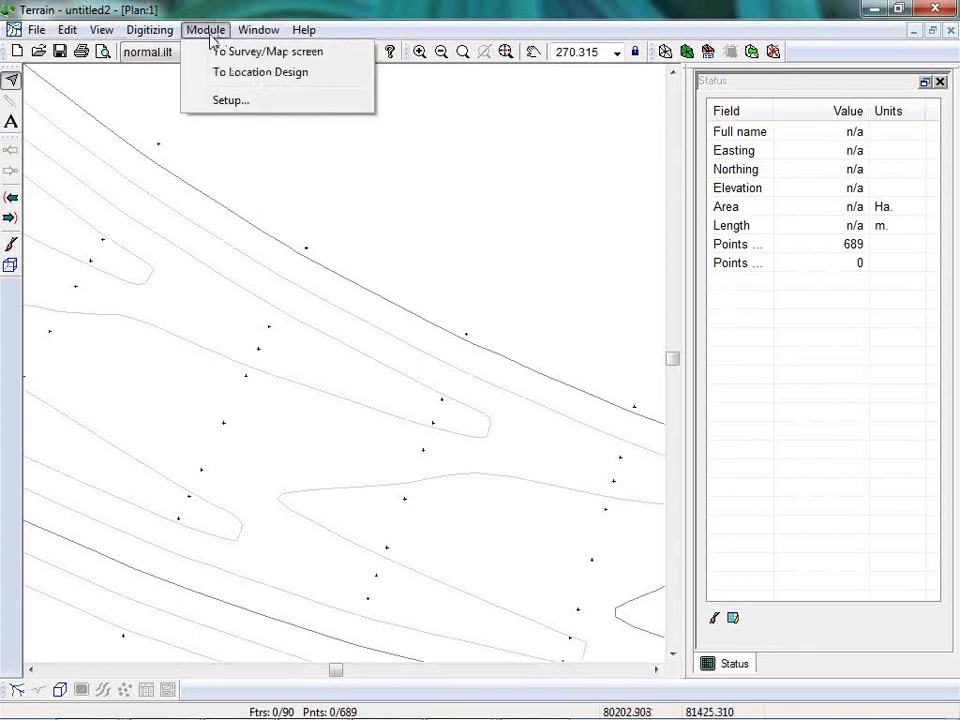
{"action": "left_click", "coordinate": [251, 76]}
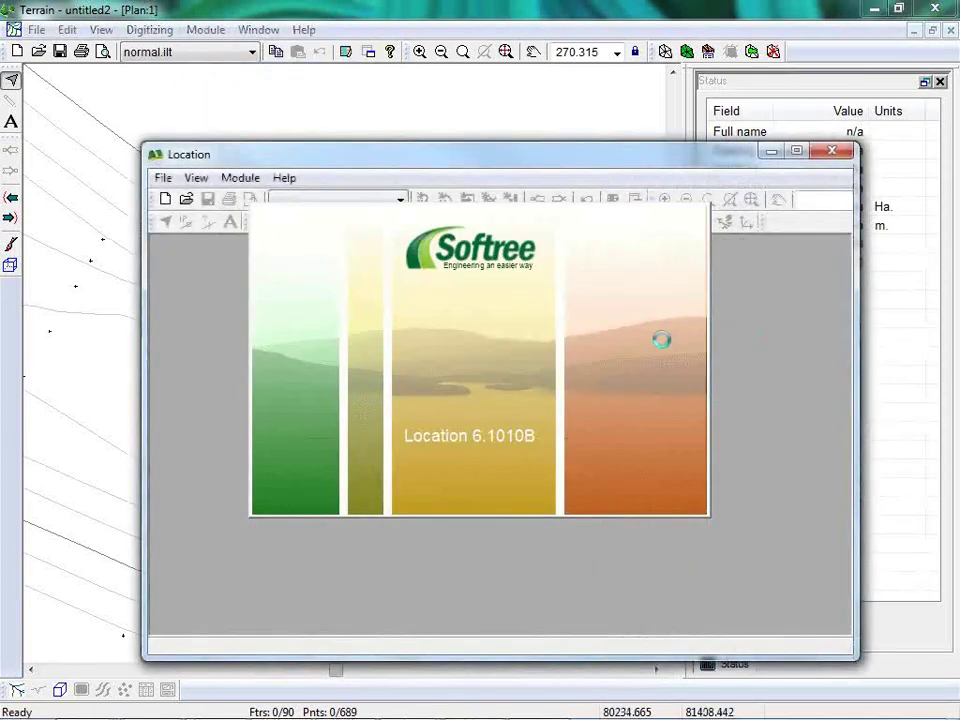
{"action": "left_click", "coordinate": [163, 179]}
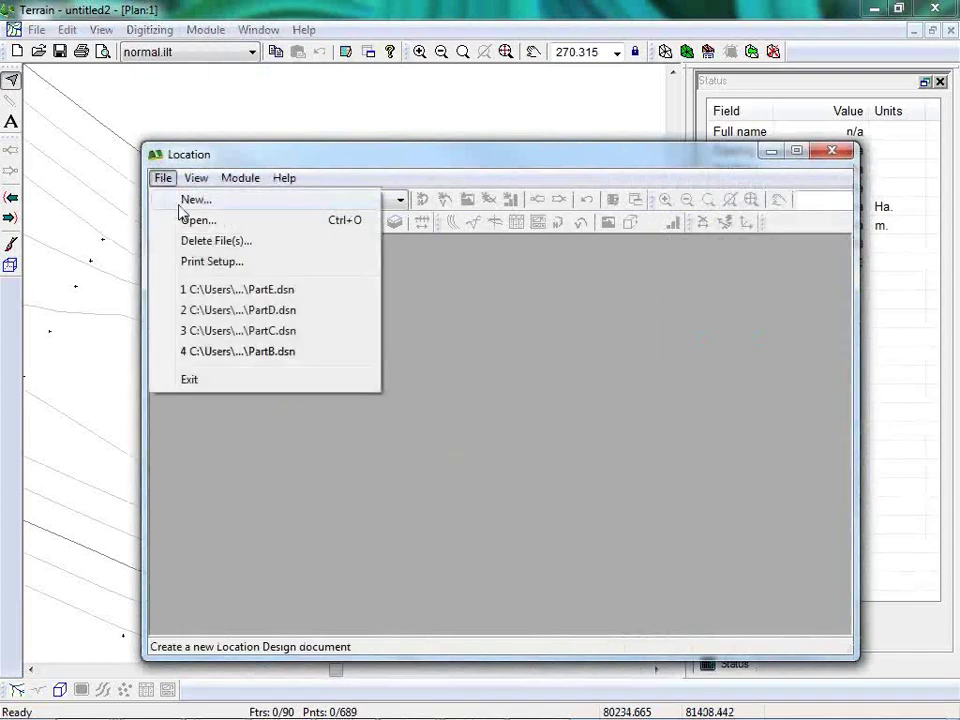
{"action": "left_click", "coordinate": [181, 205]}
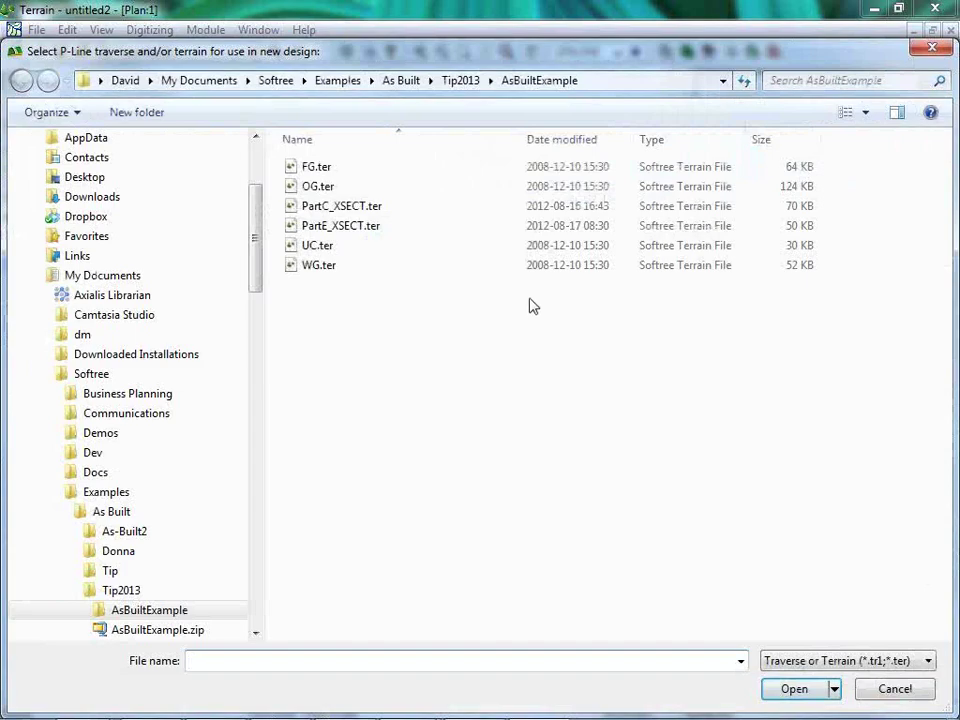
Step: Load OG.ter and start the alignment from all points of the current Terrain feature
{"action": "left_click", "coordinate": [332, 188]}
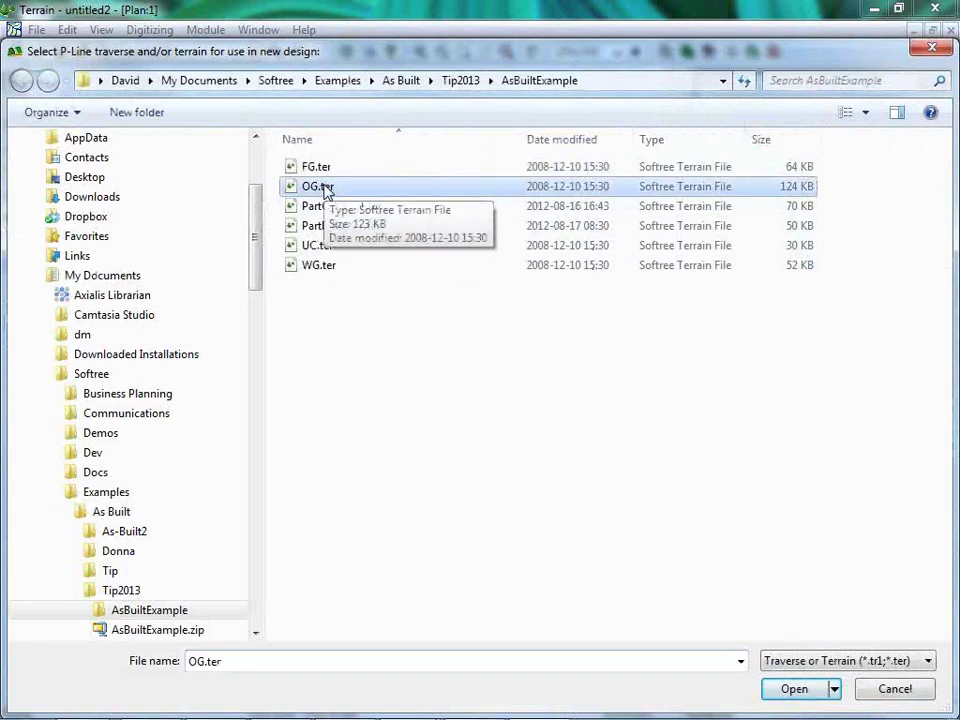
{"action": "left_click", "coordinate": [796, 690]}
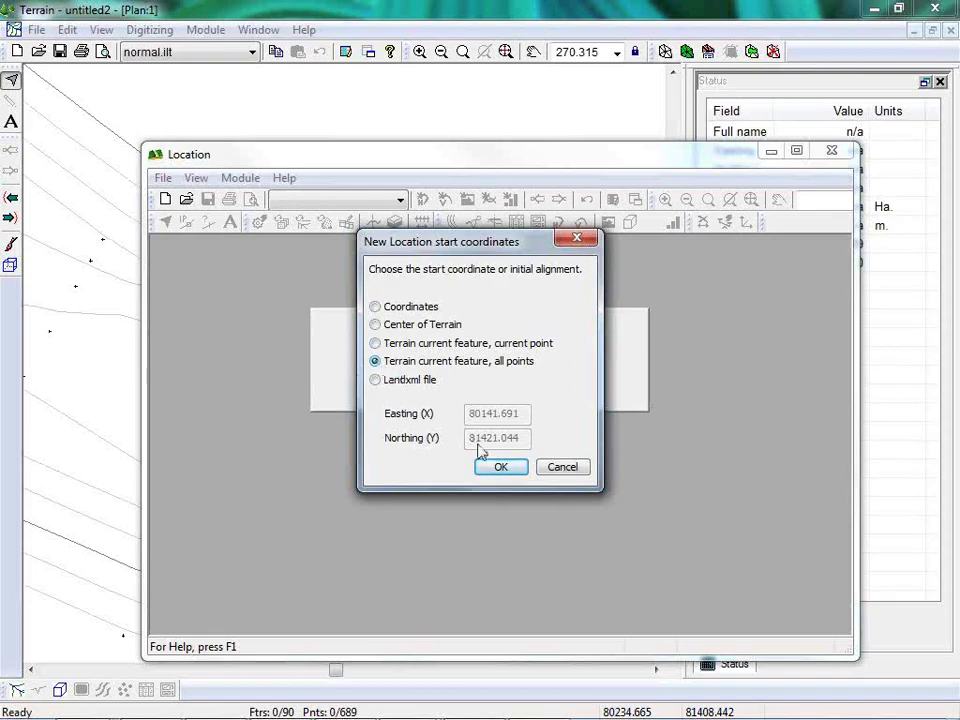
{"action": "left_click", "coordinate": [501, 468]}
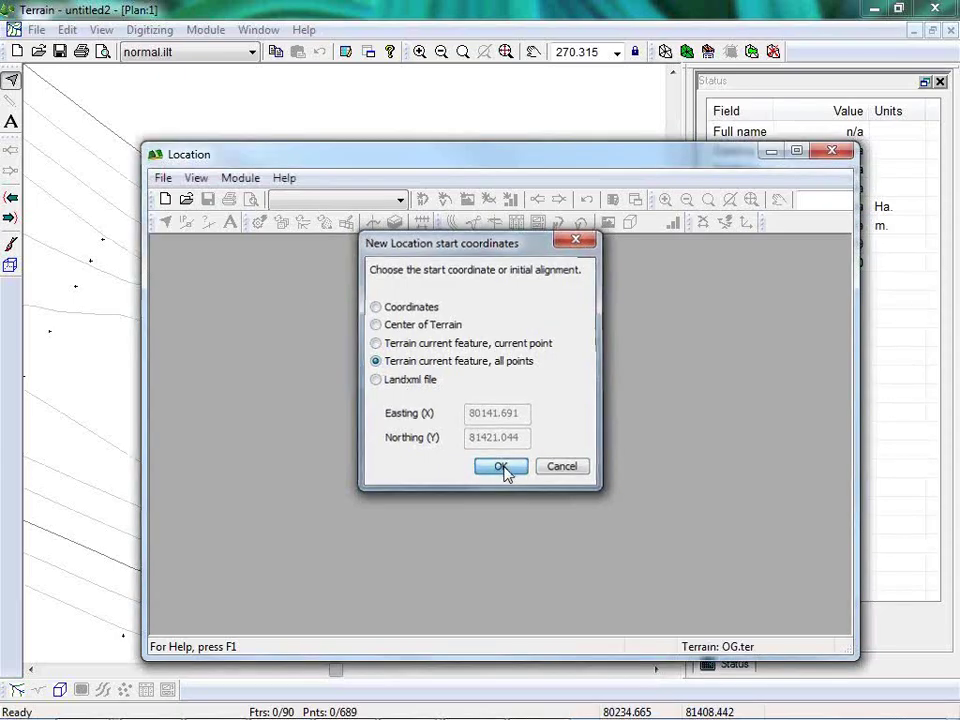
{"action": "middle_click_drag", "start_coordinate": [777, 442], "coordinate": [707, 364]}
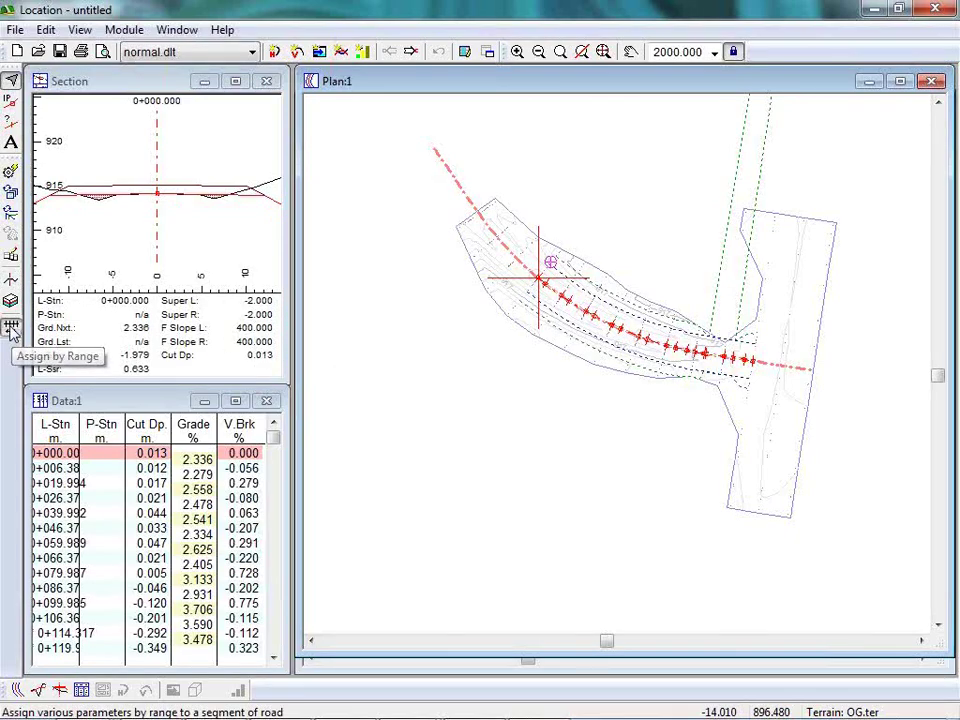
Step: Assign the BR Bridge (no cut/fill) template across the full range and recalculate the alignment
{"action": "left_click", "coordinate": [12, 332]}
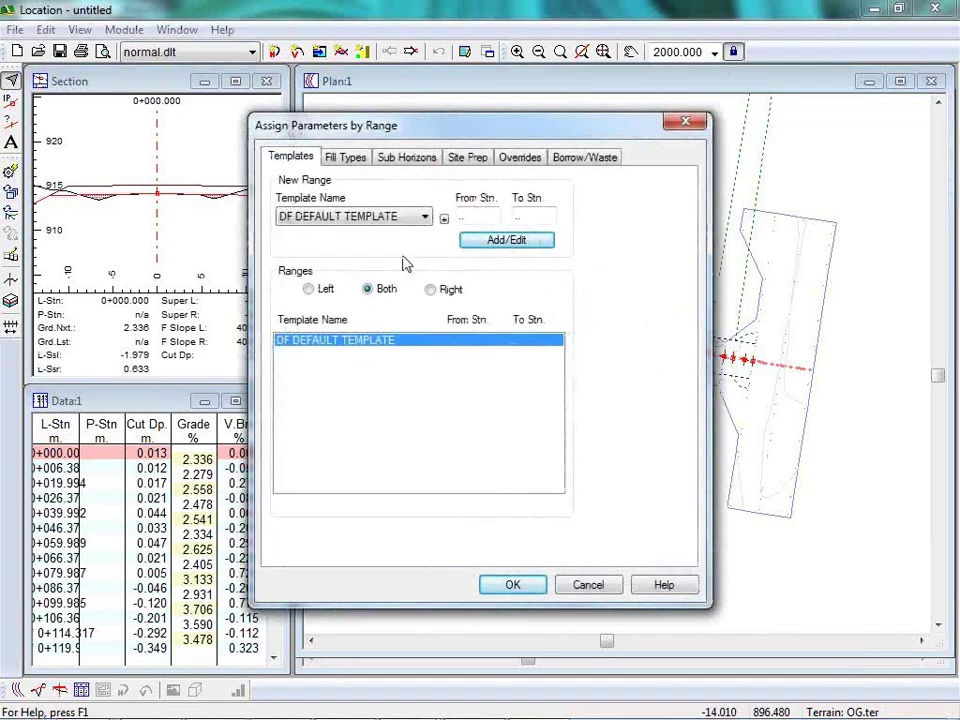
{"action": "left_click", "coordinate": [426, 217]}
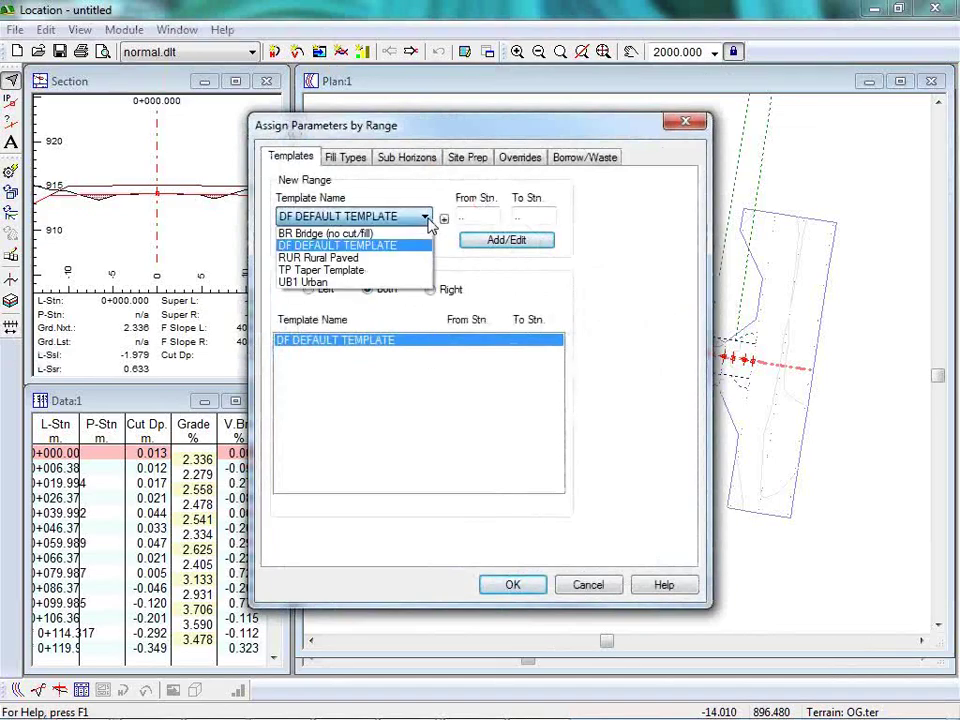
{"action": "left_click", "coordinate": [320, 233]}
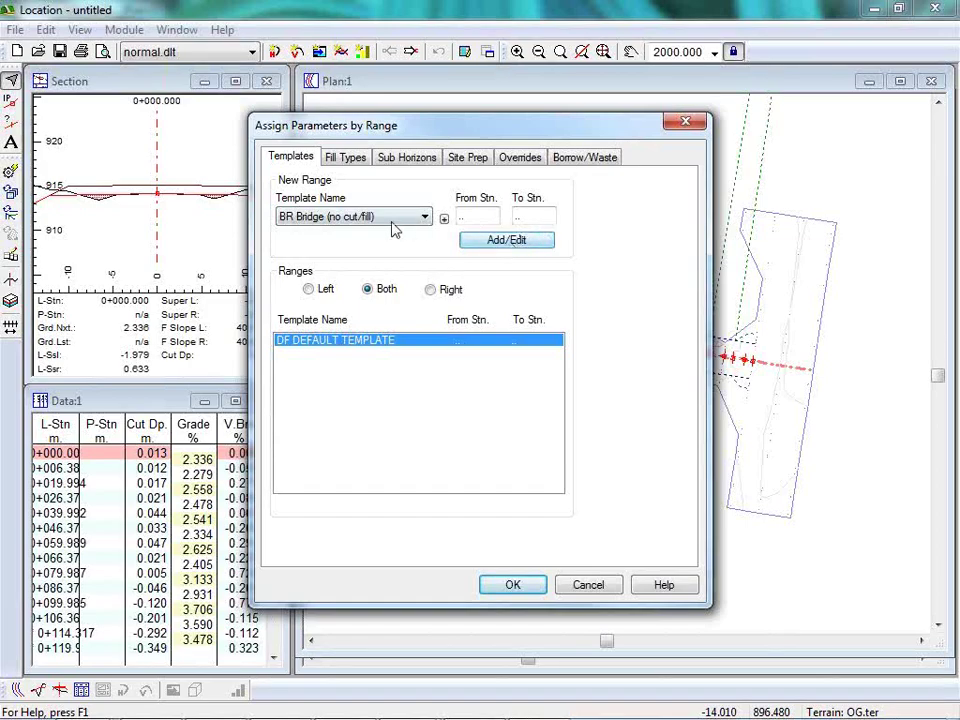
{"action": "left_click", "coordinate": [514, 240]}
{"action": "left_click", "coordinate": [513, 588]}
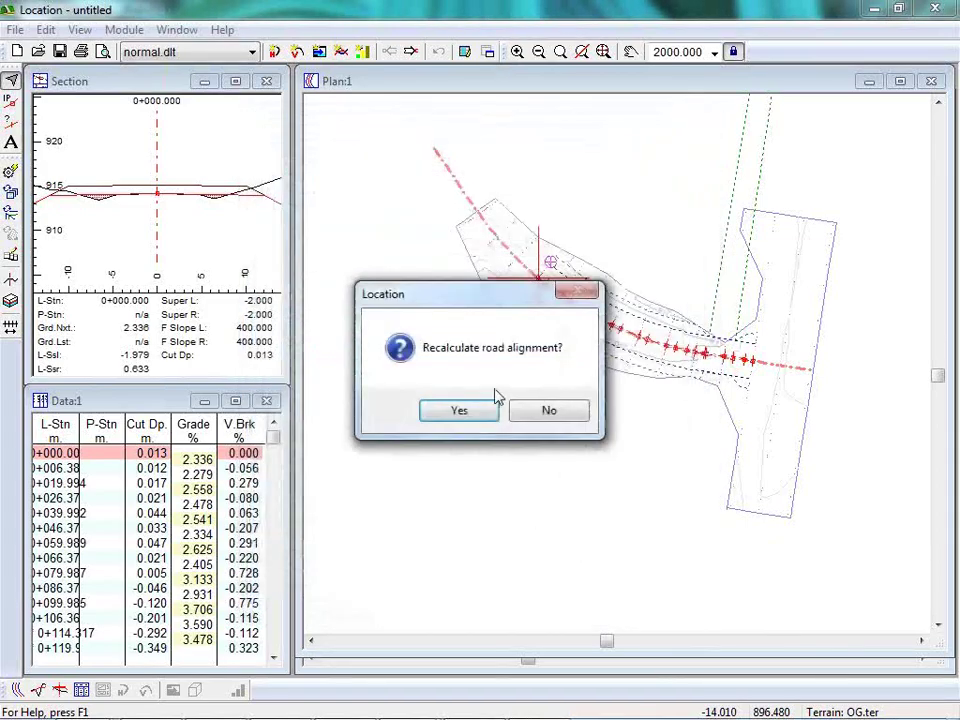
{"action": "left_click", "coordinate": [495, 410]}
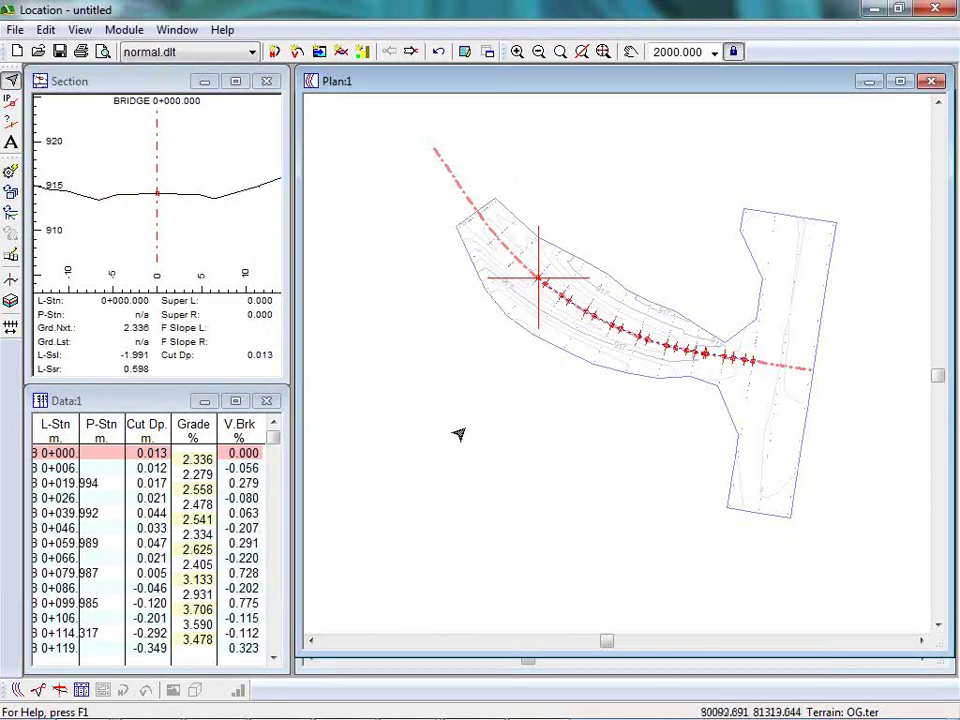
{"action": "mouse_move", "coordinate": [456, 431]}
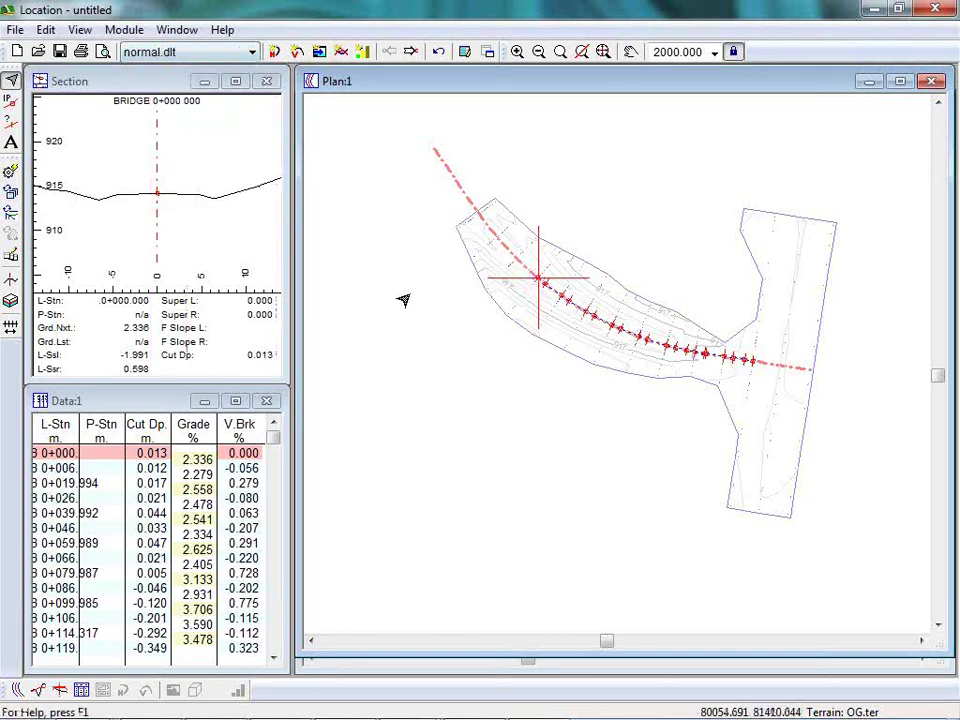
{"action": "mouse_move", "coordinate": [500, 302]}
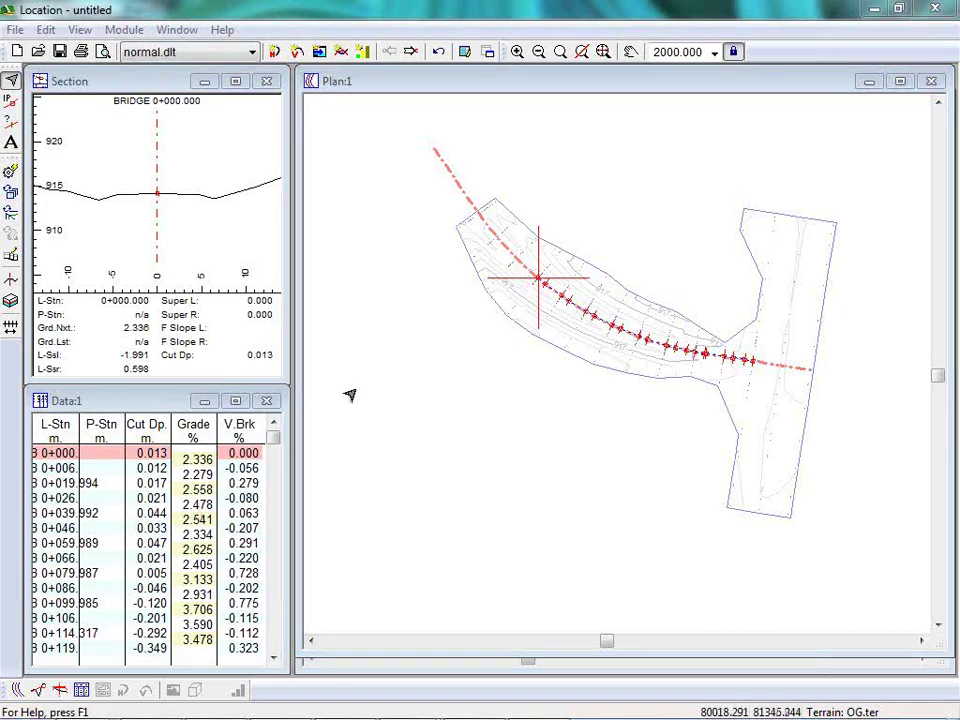
{"action": "left_click", "coordinate": [133, 30]}
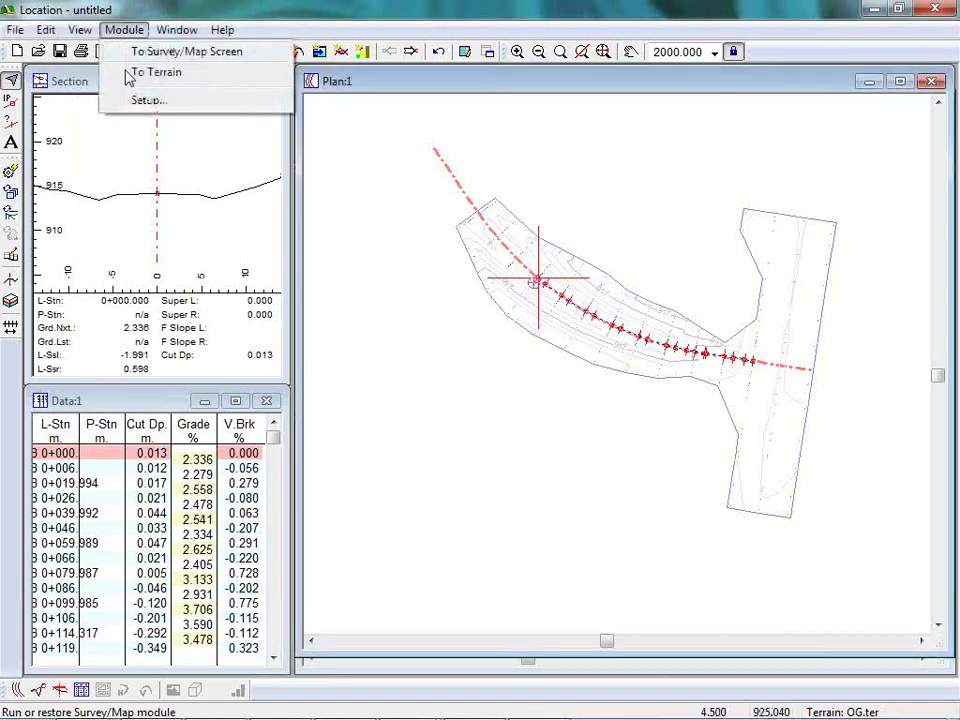
Step: Open the Reference Terrains dialog from the Alignment tab of Location Setup
{"action": "left_click", "coordinate": [147, 101]}
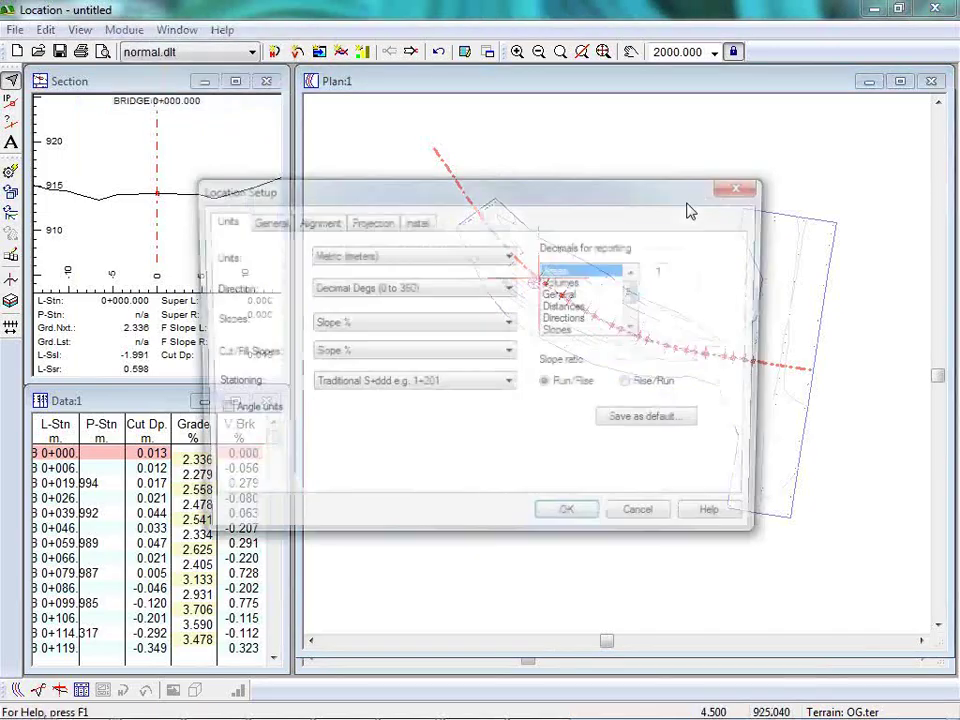
{"action": "left_click", "coordinate": [322, 222]}
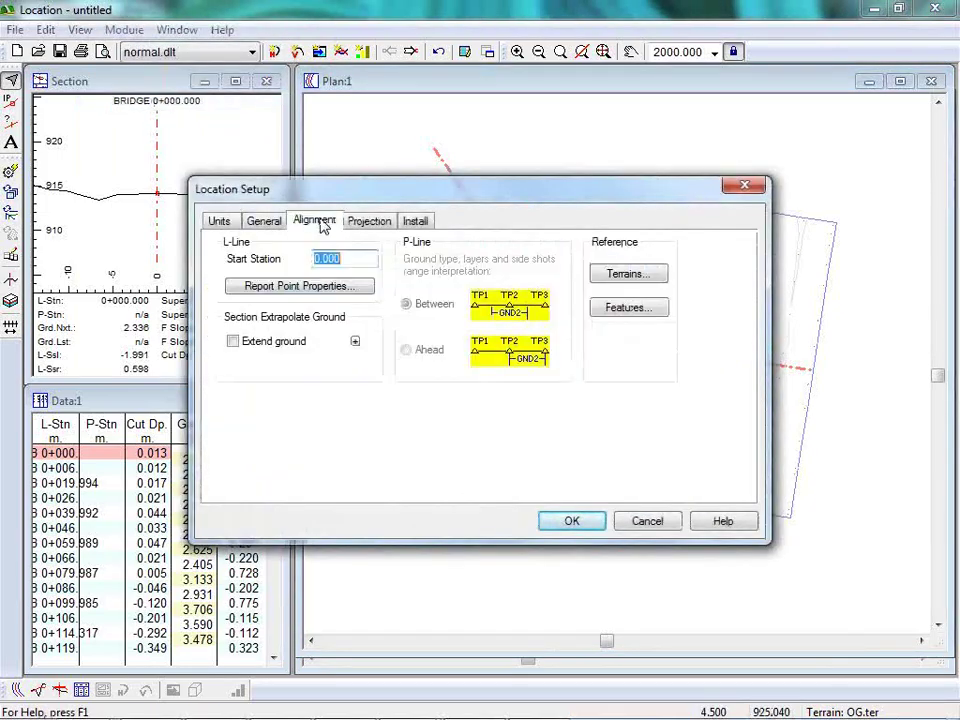
{"action": "left_click", "coordinate": [648, 285]}
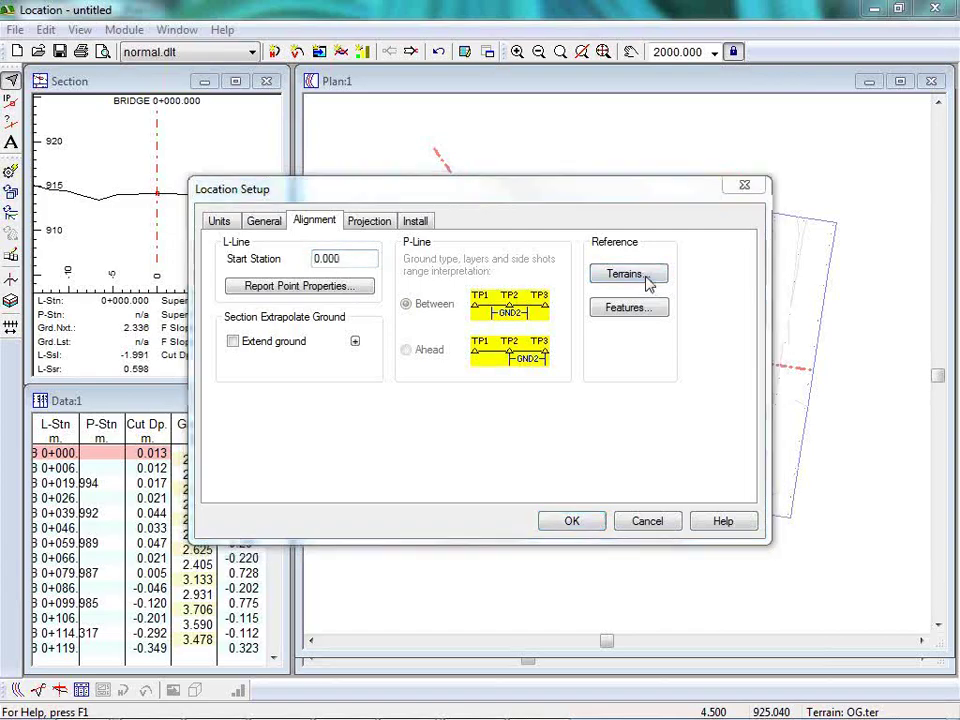
{"action": "left_click", "coordinate": [648, 285]}
Step: Scroll the terrain list to the top and select the empty Reference terrain 1 slot
{"action": "left_click_drag", "start_coordinate": [622, 262], "coordinate": [626, 278]}
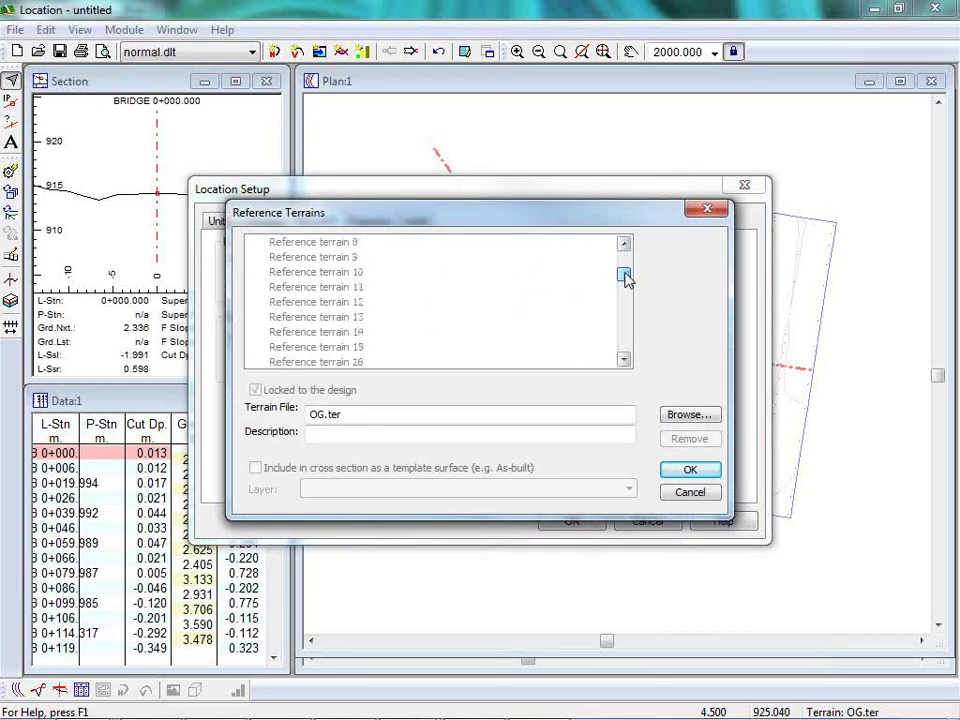
{"action": "left_click", "coordinate": [623, 245]}
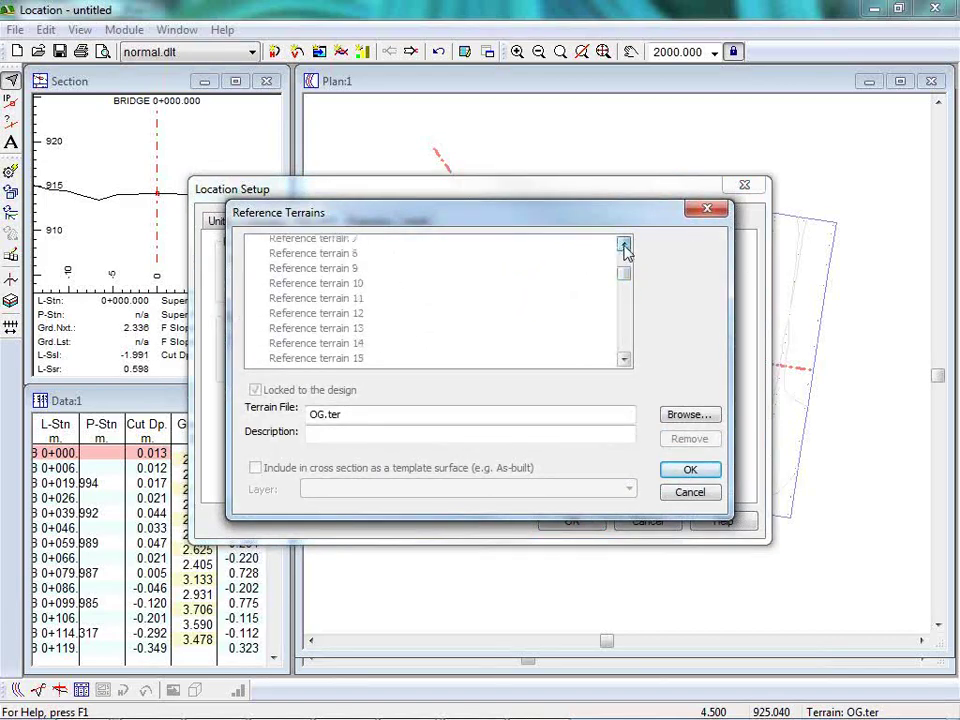
{"action": "left_click", "coordinate": [623, 245]}
{"action": "left_click", "coordinate": [623, 245]}
{"action": "left_click", "coordinate": [623, 245]}
{"action": "left_click", "coordinate": [623, 245]}
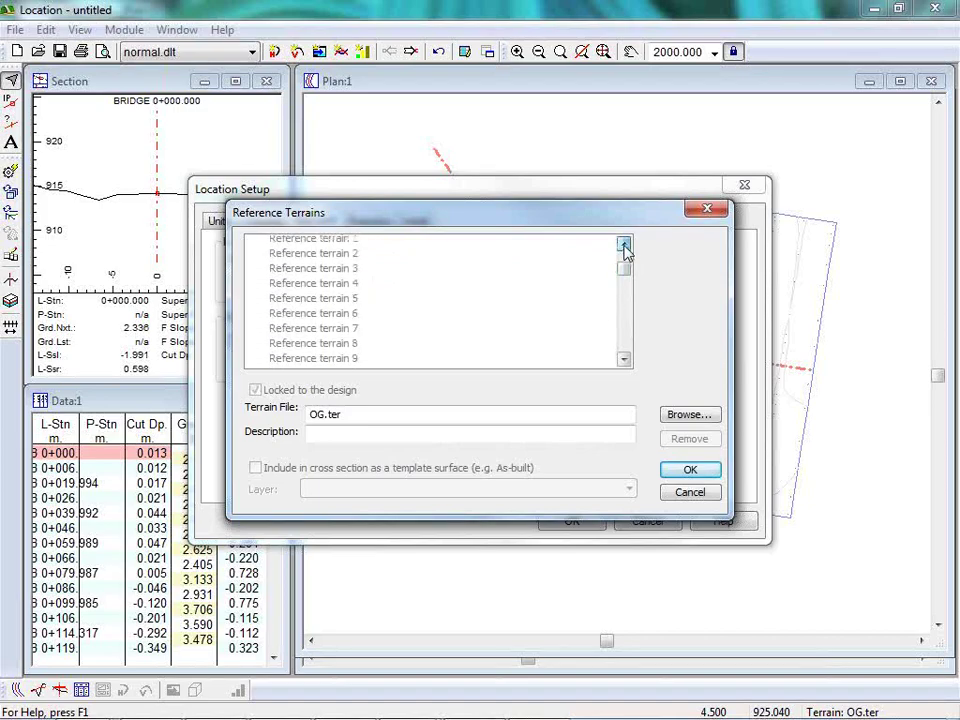
{"action": "left_click", "coordinate": [623, 245]}
{"action": "left_click", "coordinate": [623, 245]}
{"action": "left_click", "coordinate": [623, 245]}
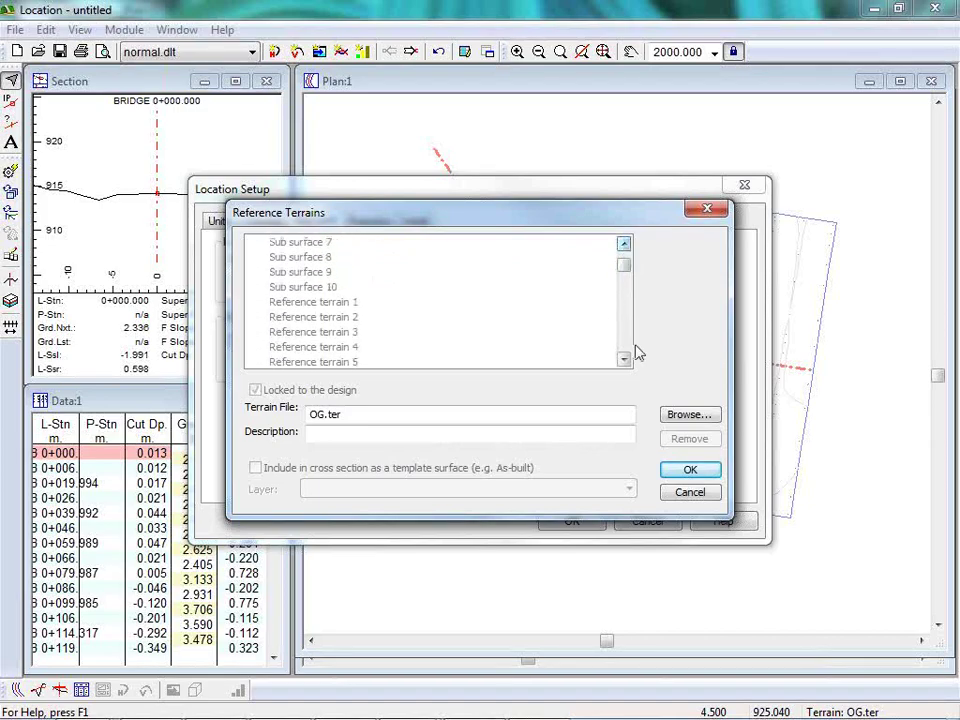
{"action": "left_click", "coordinate": [311, 304]}
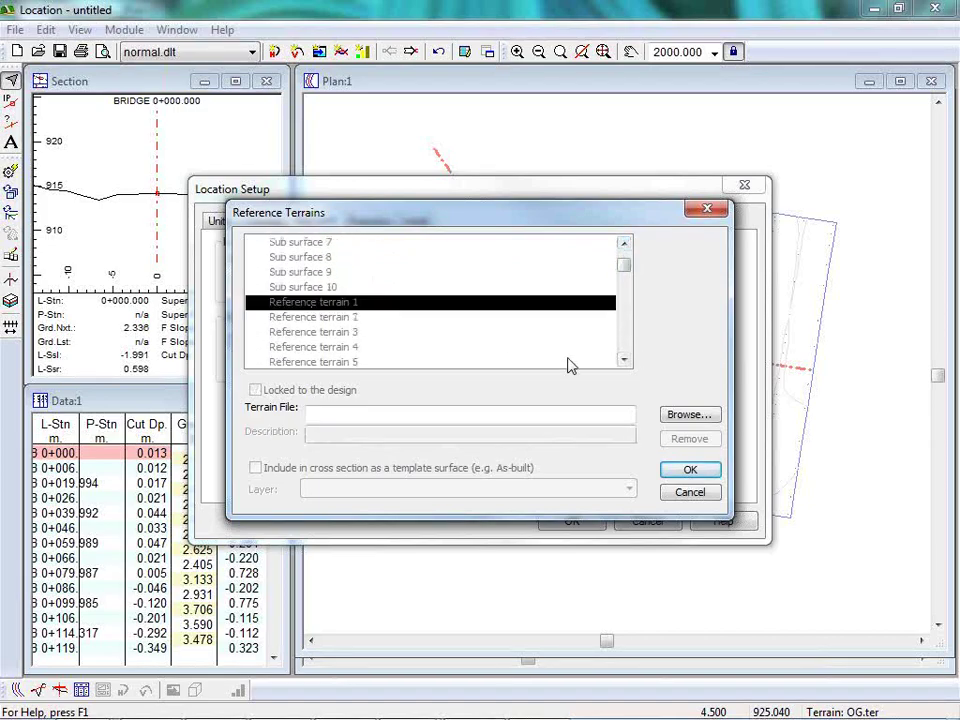
Step: Load the WG.ter file as Reference terrain 1
{"action": "left_click", "coordinate": [688, 415]}
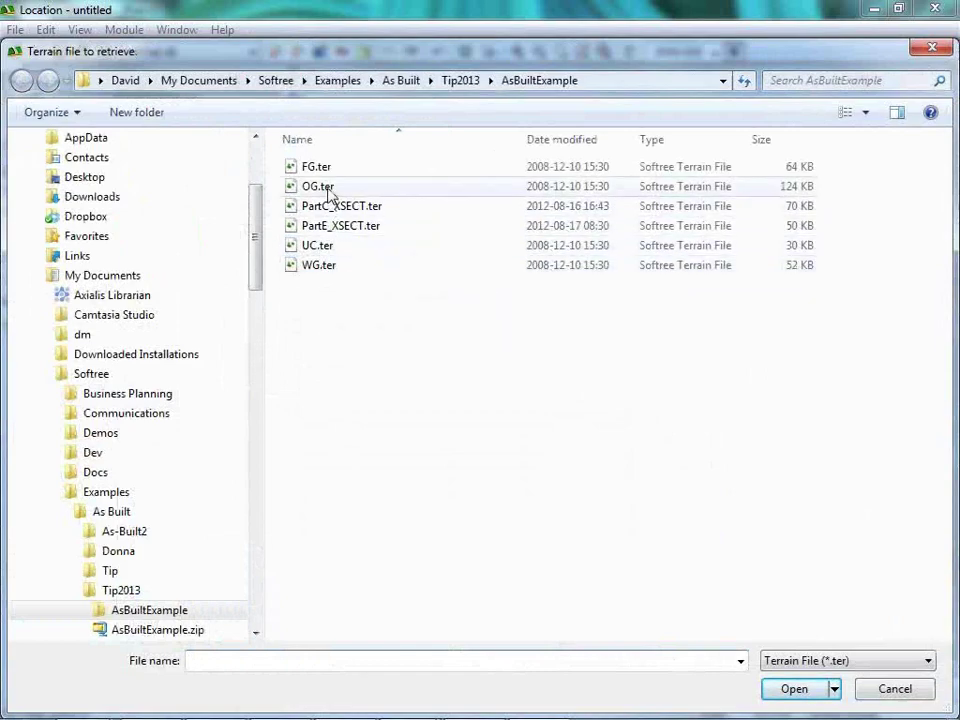
{"action": "left_click", "coordinate": [312, 268]}
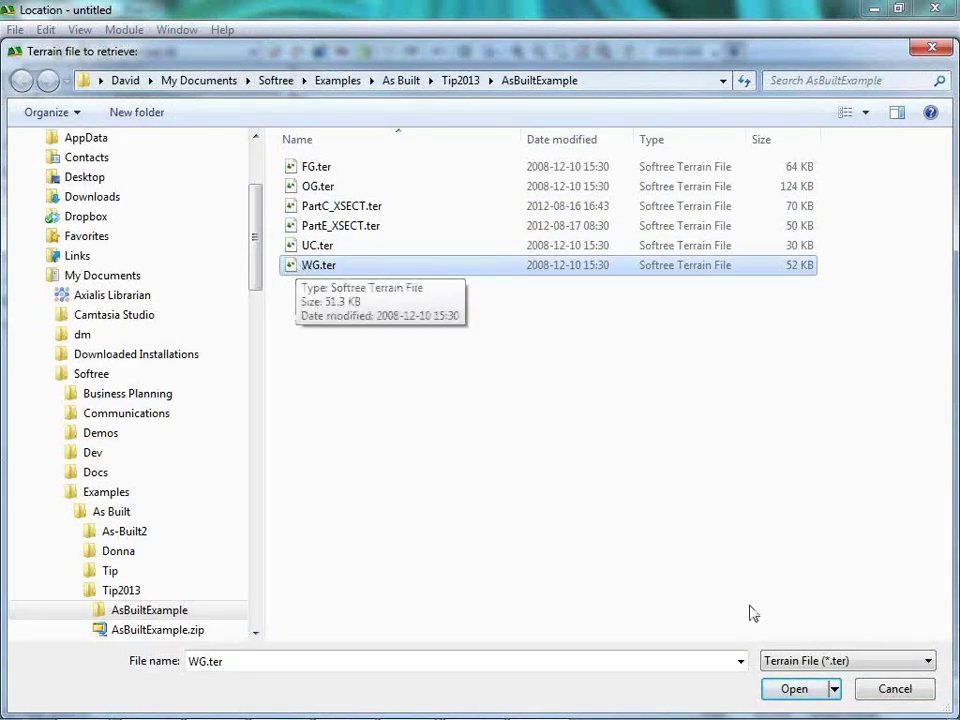
{"action": "left_click", "coordinate": [796, 692]}
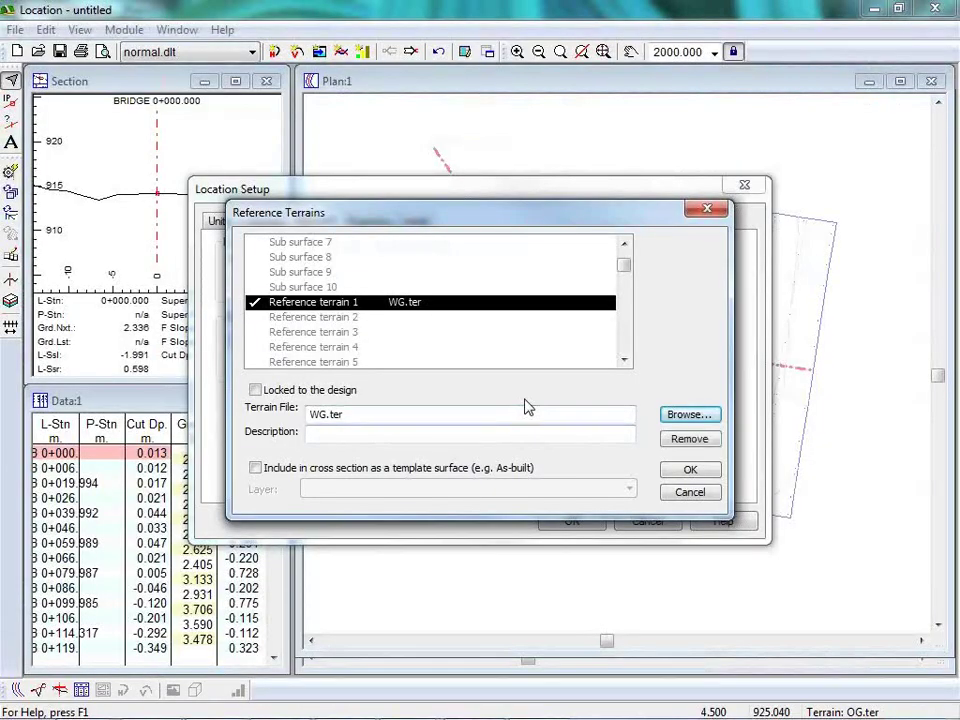
Step: Describe it as 'stripping' and include it in cross sections on layer Srf10
{"action": "left_click", "coordinate": [315, 432]}
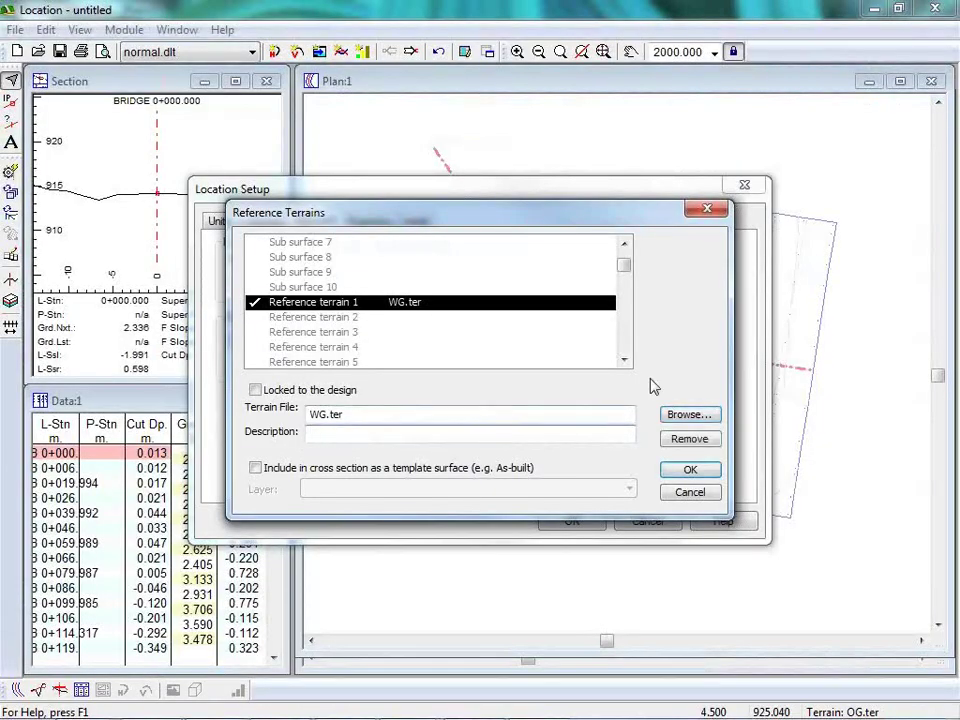
{"action": "type", "text": "stripp"}
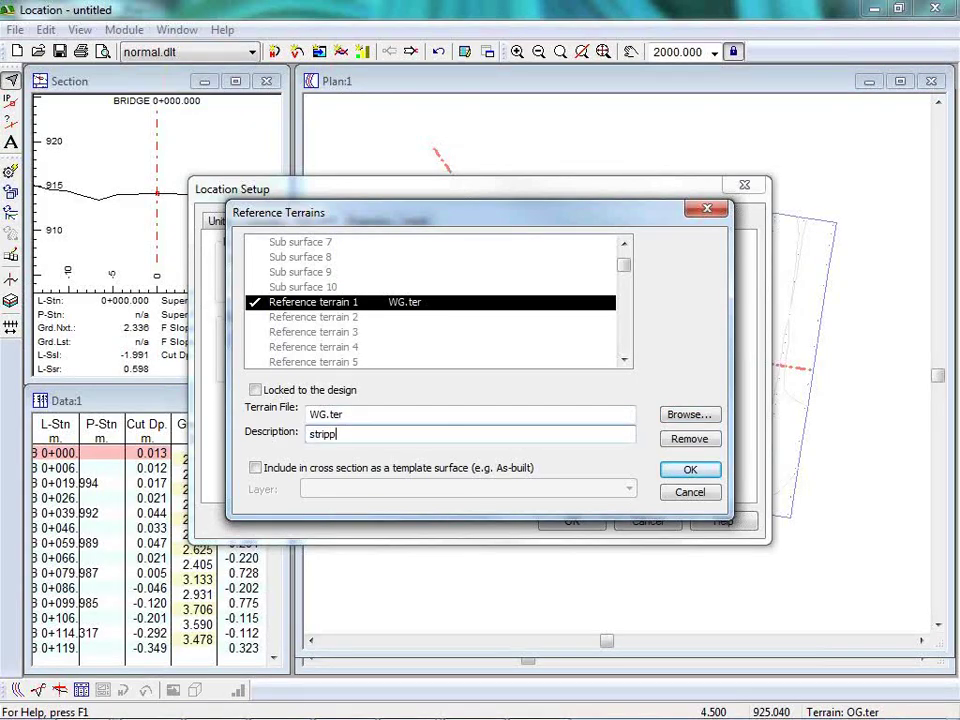
{"action": "type", "text": "ing"}
{"action": "left_click", "coordinate": [257, 468]}
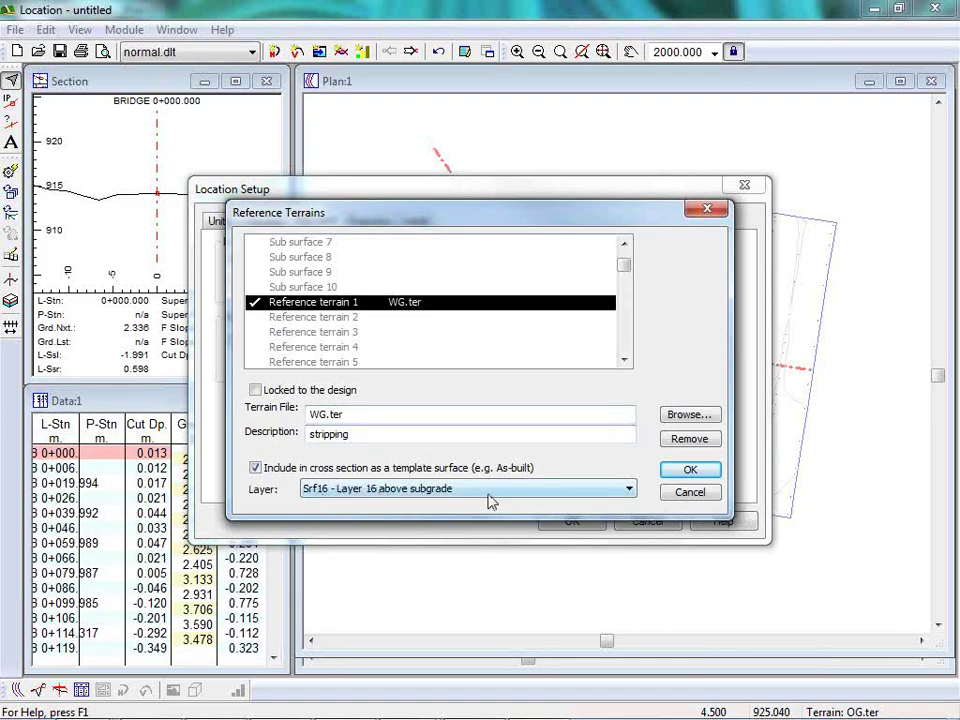
{"action": "left_click", "coordinate": [527, 492]}
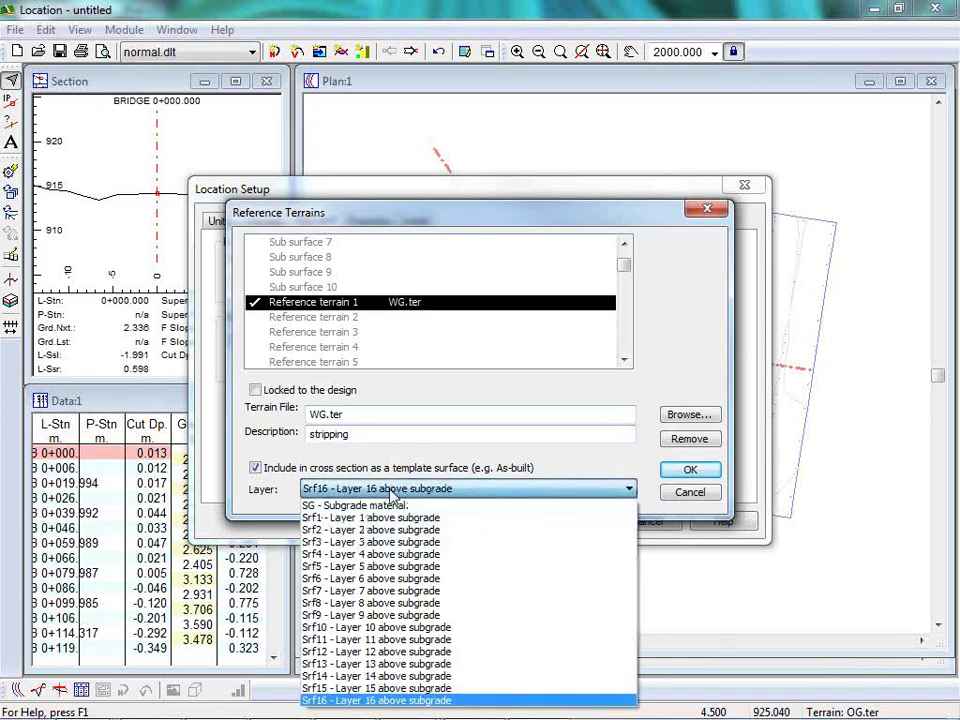
{"action": "left_click", "coordinate": [578, 629]}
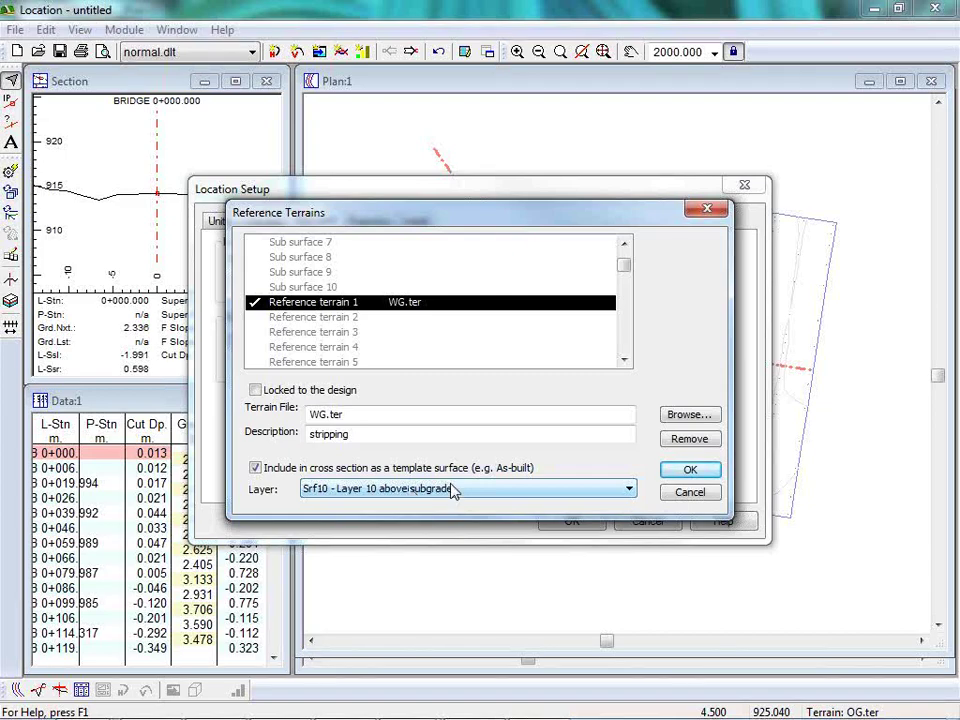
Step: Load UC.ter into Reference terrain 2 and include it in cross sections on layer Srf11
{"action": "left_click", "coordinate": [308, 318]}
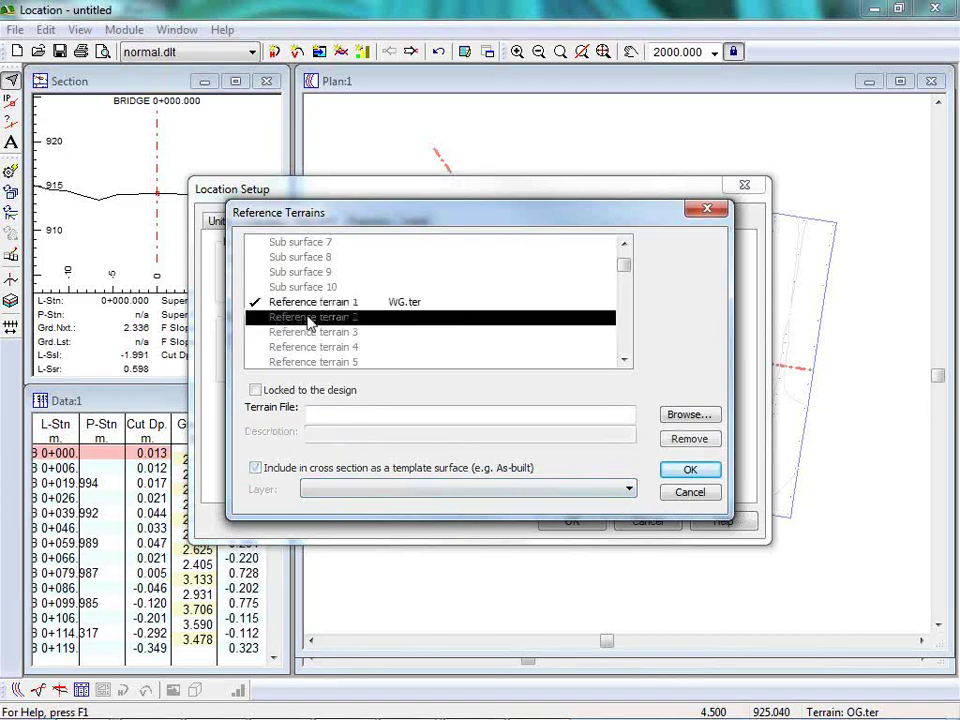
{"action": "left_click", "coordinate": [700, 416]}
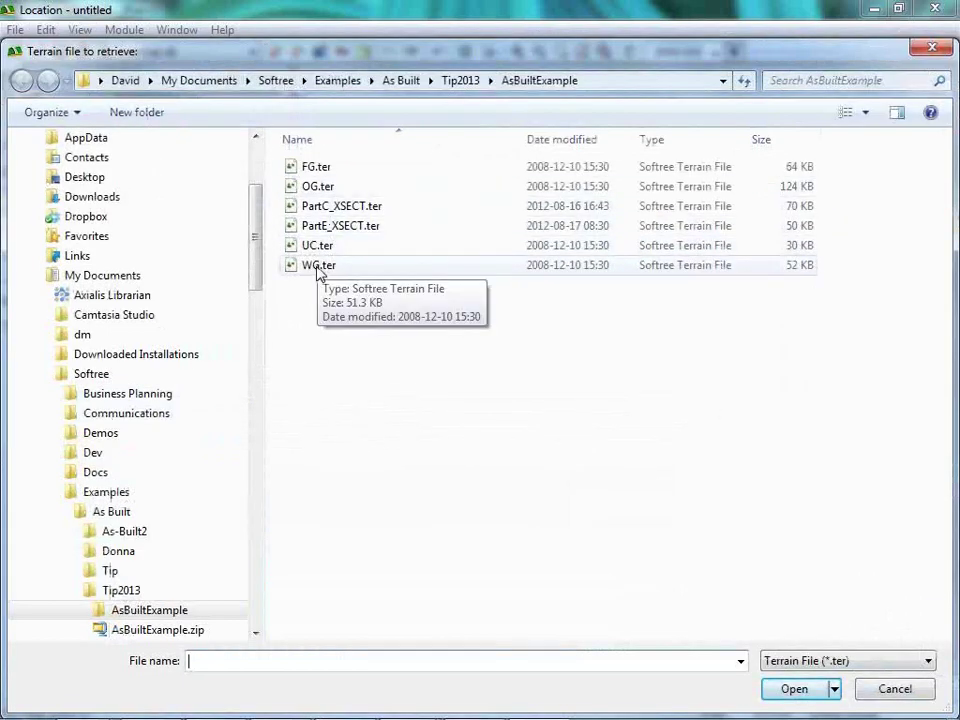
{"action": "left_click", "coordinate": [321, 250]}
{"action": "double_click", "coordinate": [321, 251]}
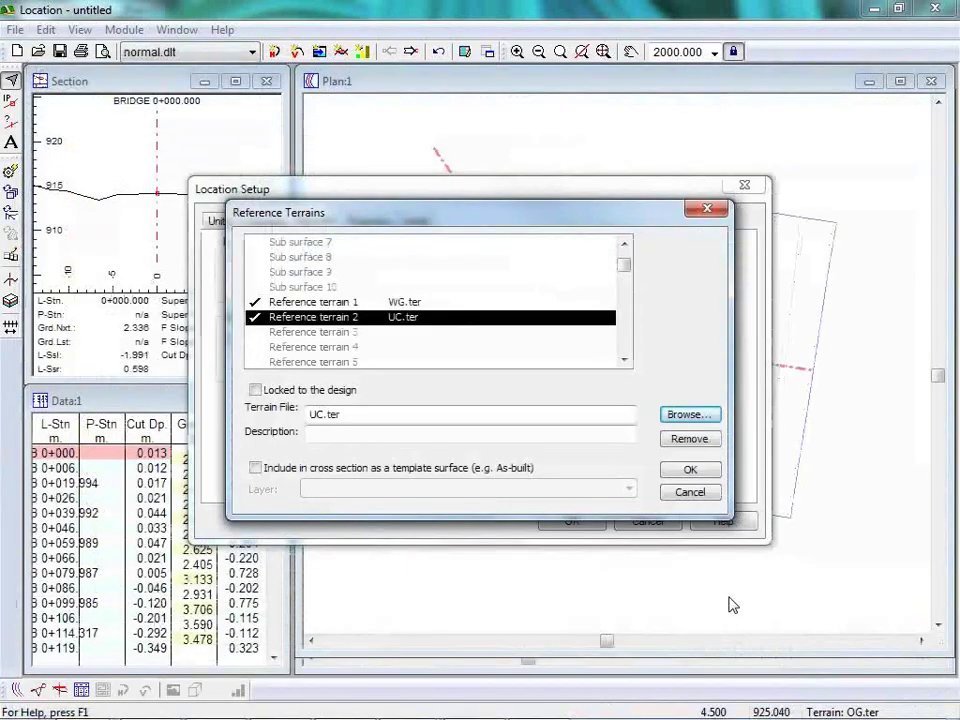
{"action": "left_click", "coordinate": [257, 468]}
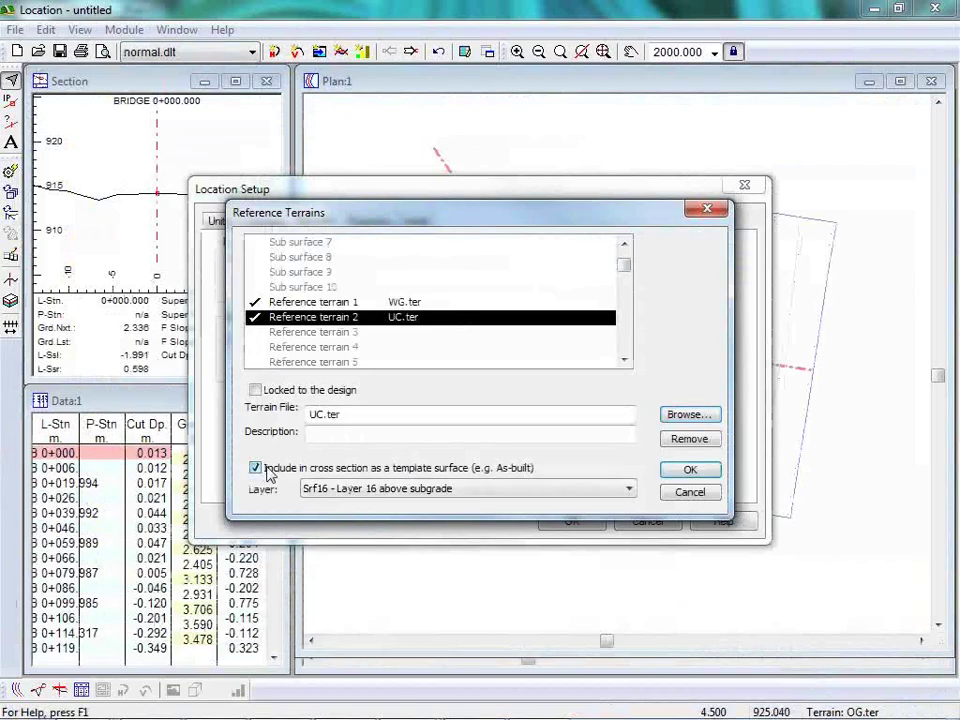
{"action": "left_click", "coordinate": [630, 489]}
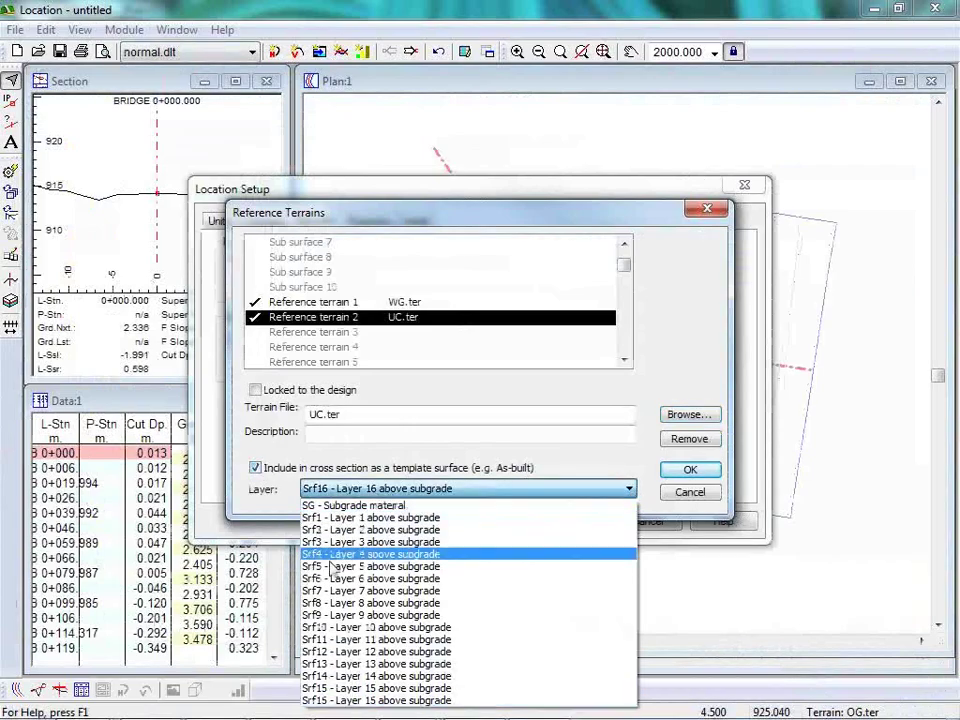
{"action": "left_click", "coordinate": [360, 628]}
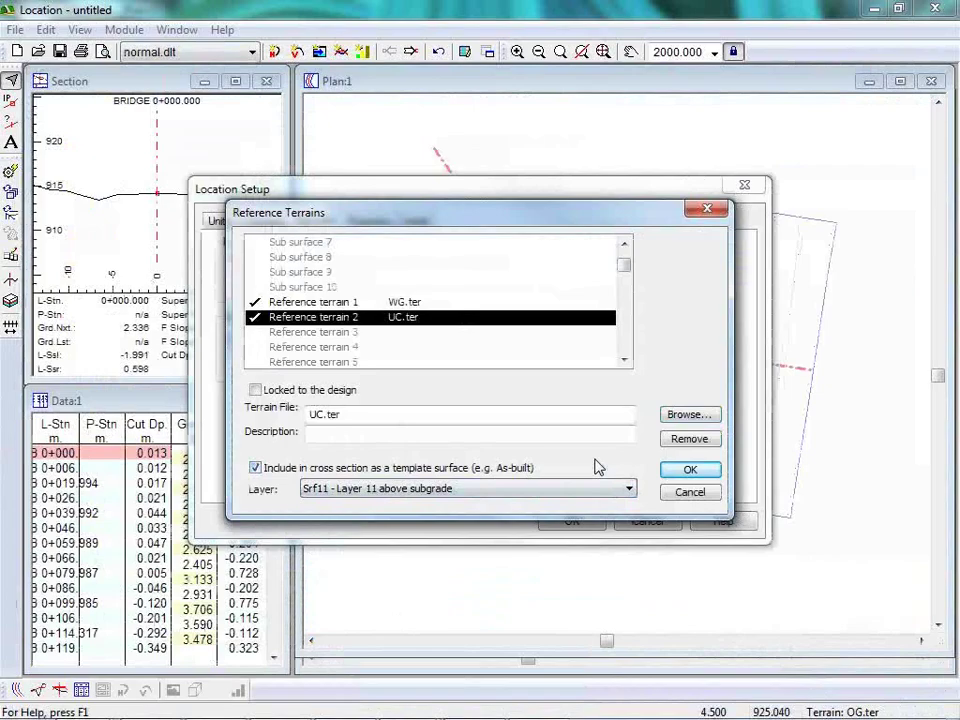
Step: Load FG.ter as Reference terrain 3 on layer Srf12 (included in cross sections) and confirm
{"action": "left_click", "coordinate": [340, 332]}
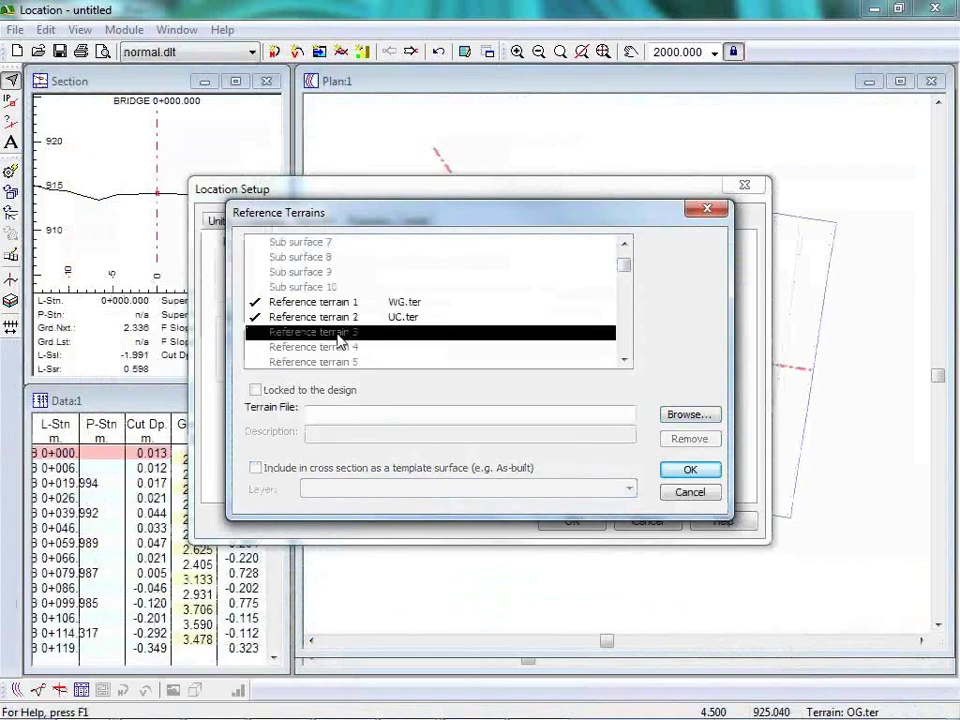
{"action": "left_click", "coordinate": [689, 414]}
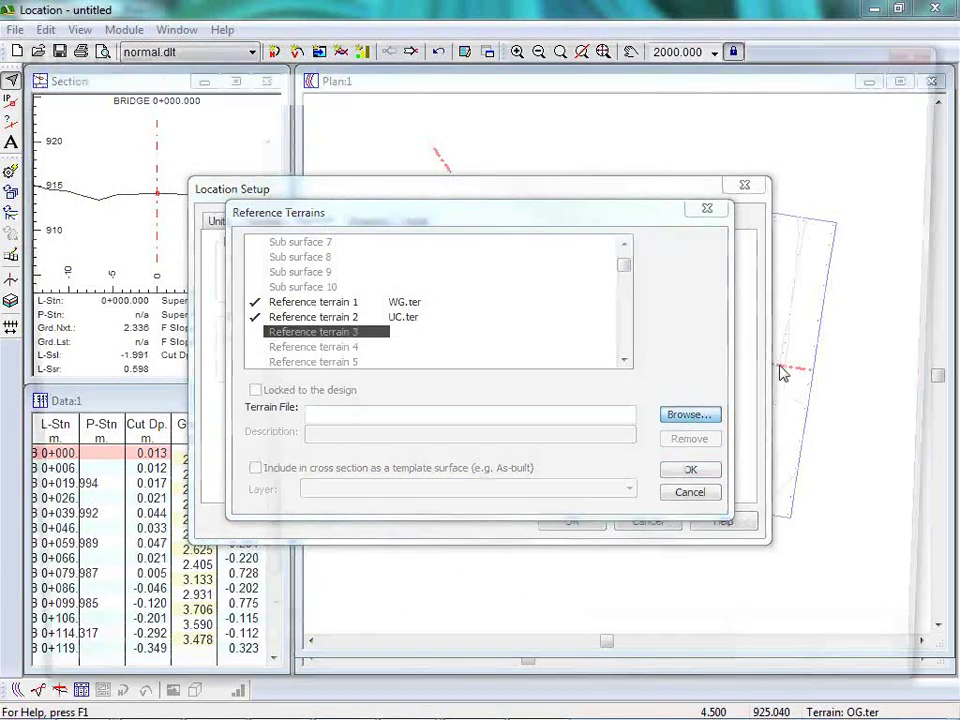
{"action": "double_click", "coordinate": [313, 167]}
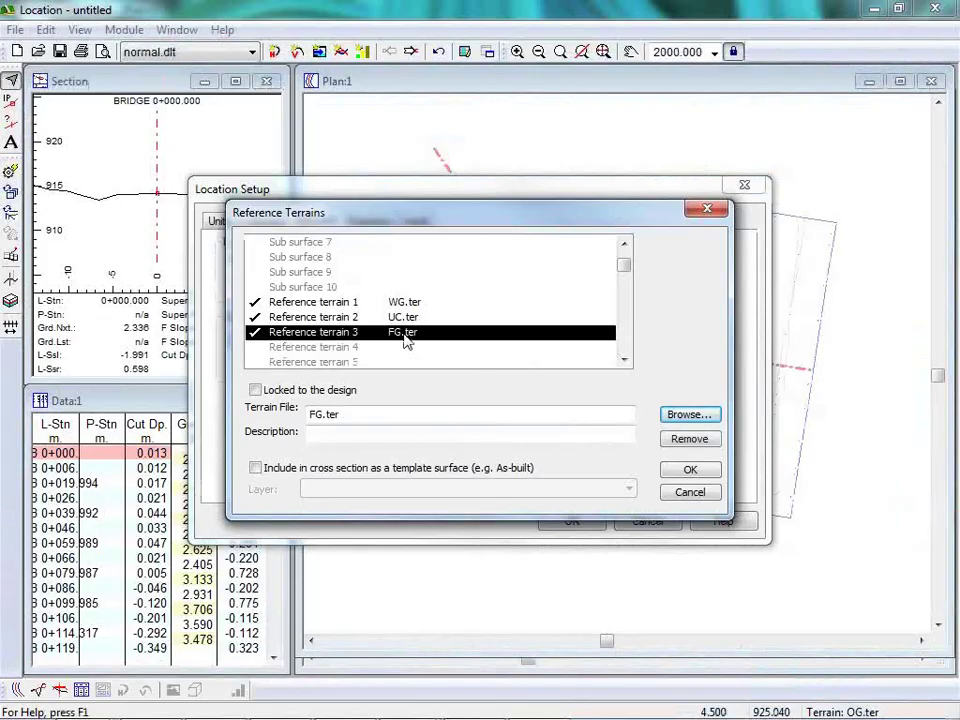
{"action": "left_click", "coordinate": [256, 467]}
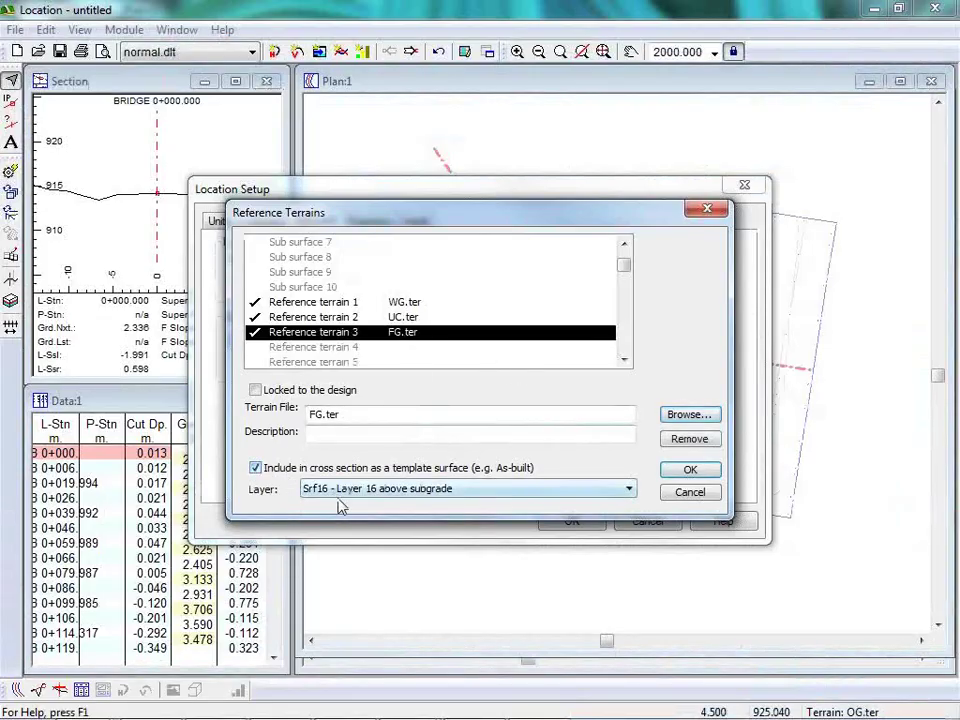
{"action": "left_click", "coordinate": [508, 489]}
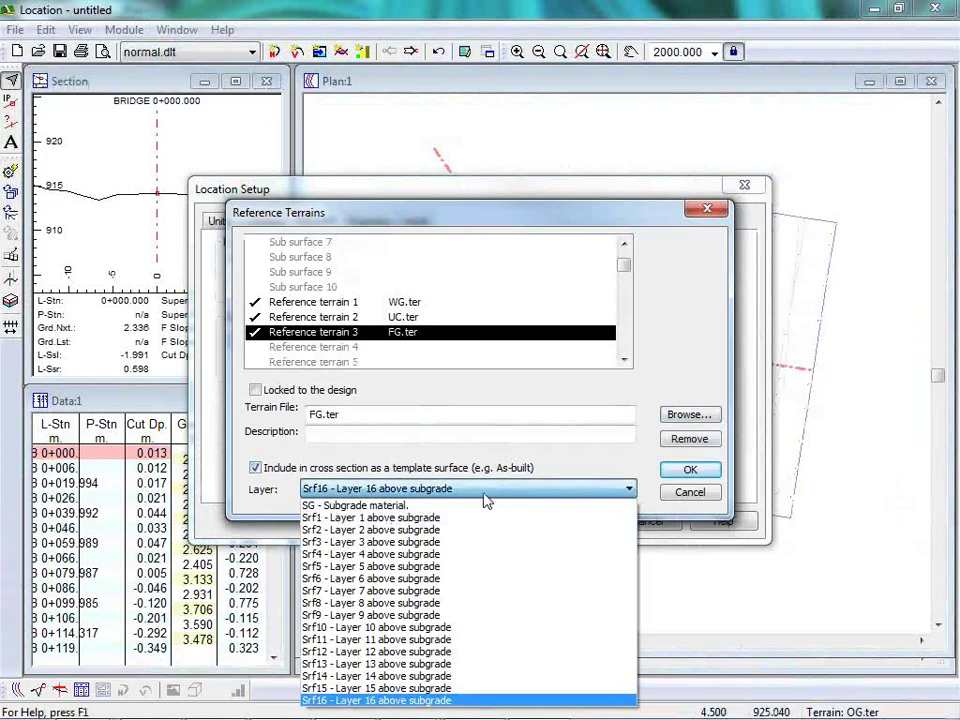
{"action": "left_click", "coordinate": [364, 651]}
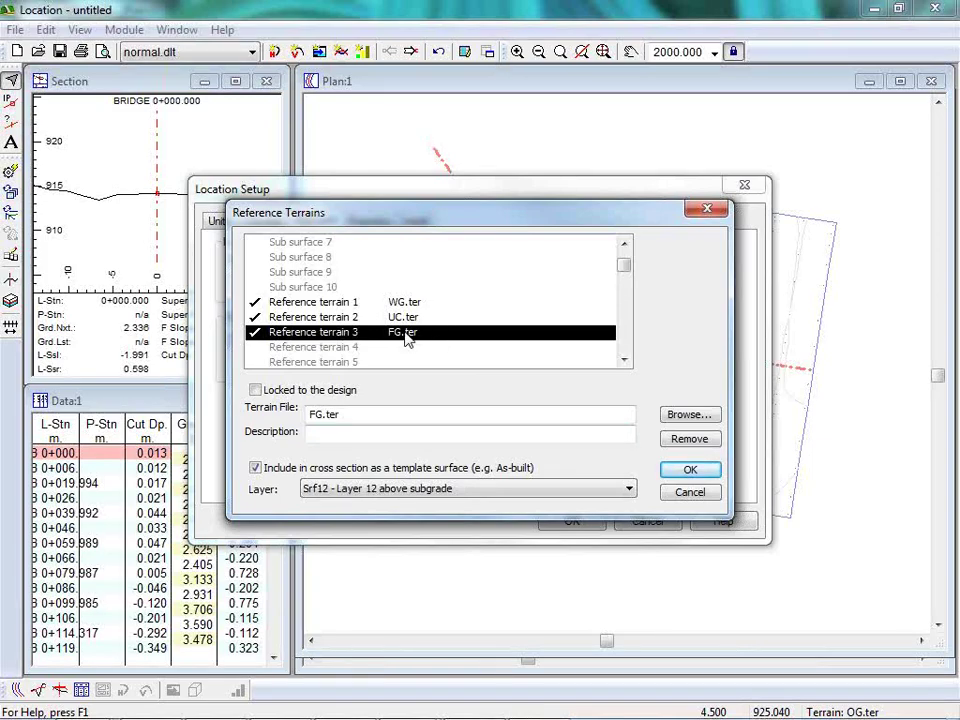
{"action": "left_click", "coordinate": [692, 471]}
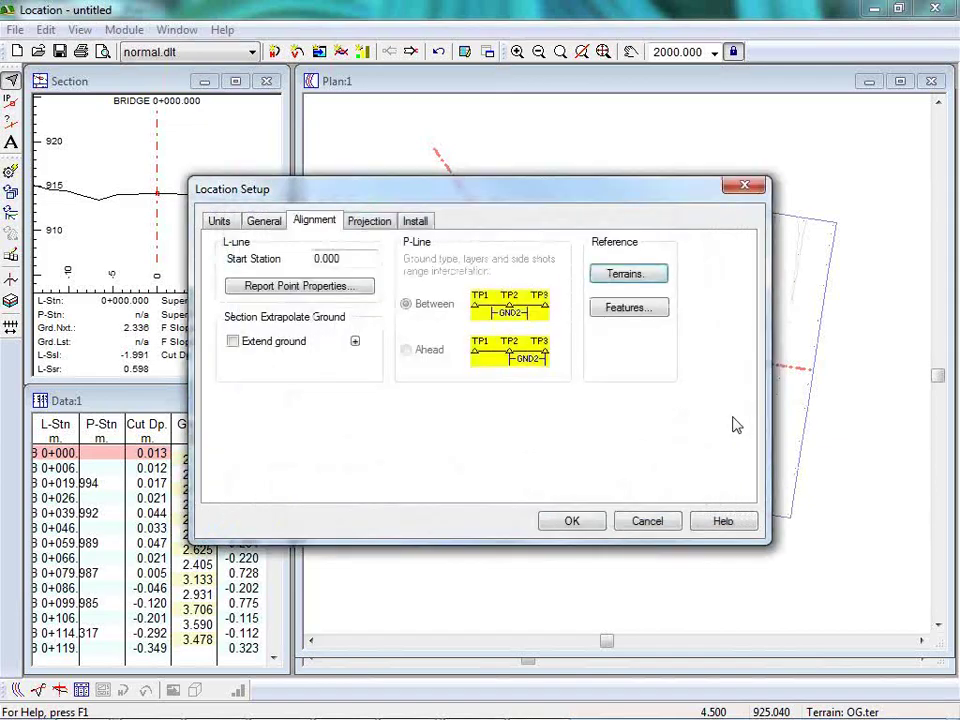
{"action": "left_click", "coordinate": [581, 523]}
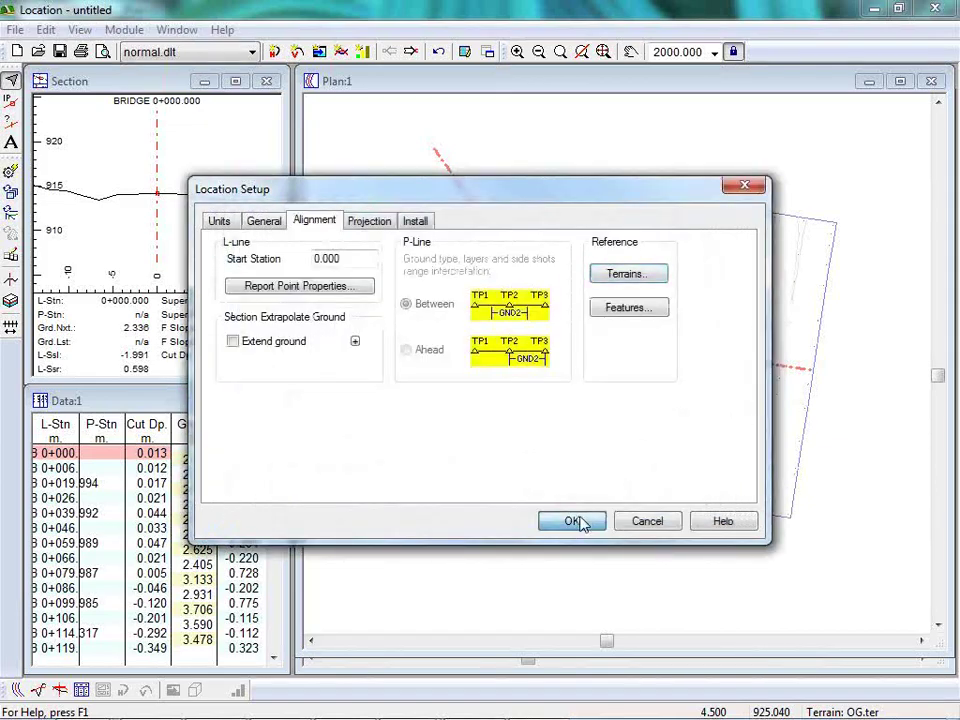
Step: Close Location Setup and advance three design points to station 0+059.989
{"action": "left_click", "coordinate": [573, 529]}
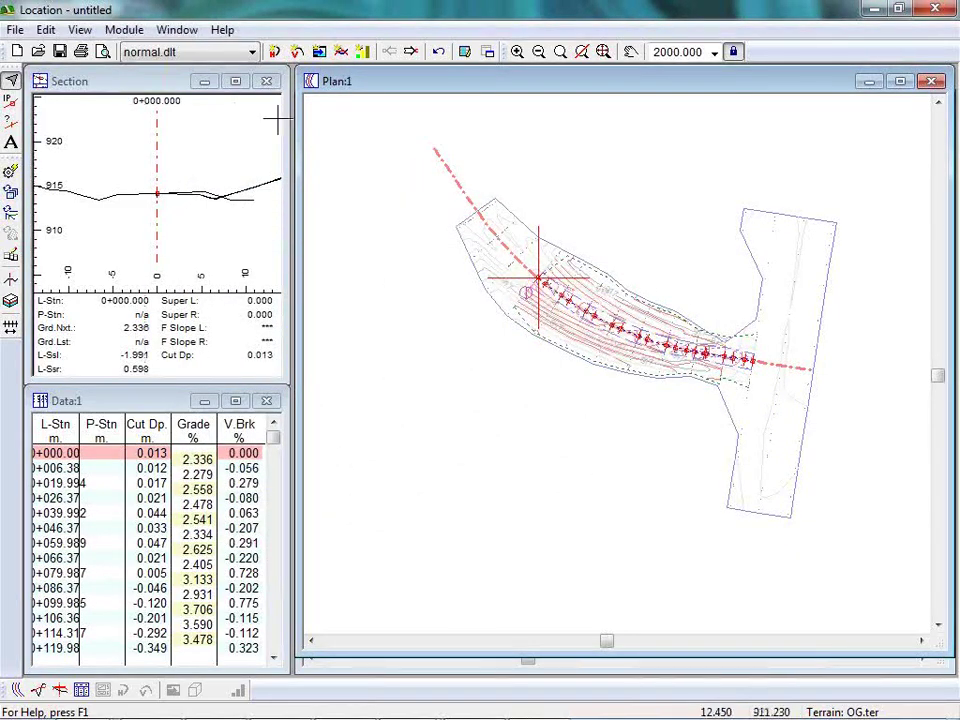
{"action": "left_click", "coordinate": [410, 52]}
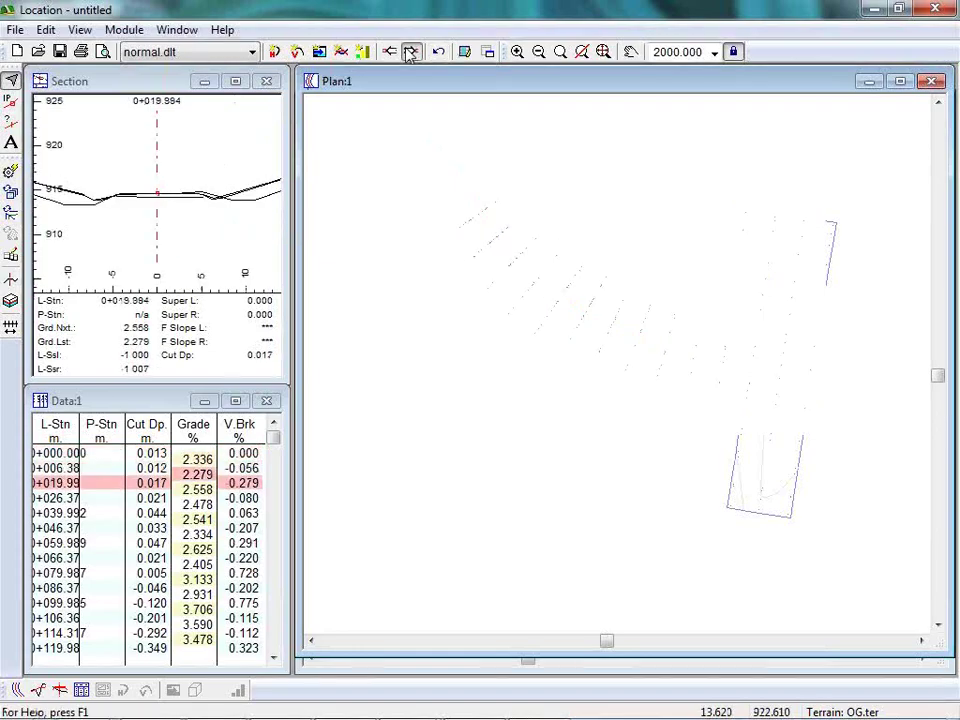
{"action": "left_click", "coordinate": [410, 52]}
{"action": "left_click", "coordinate": [410, 52]}
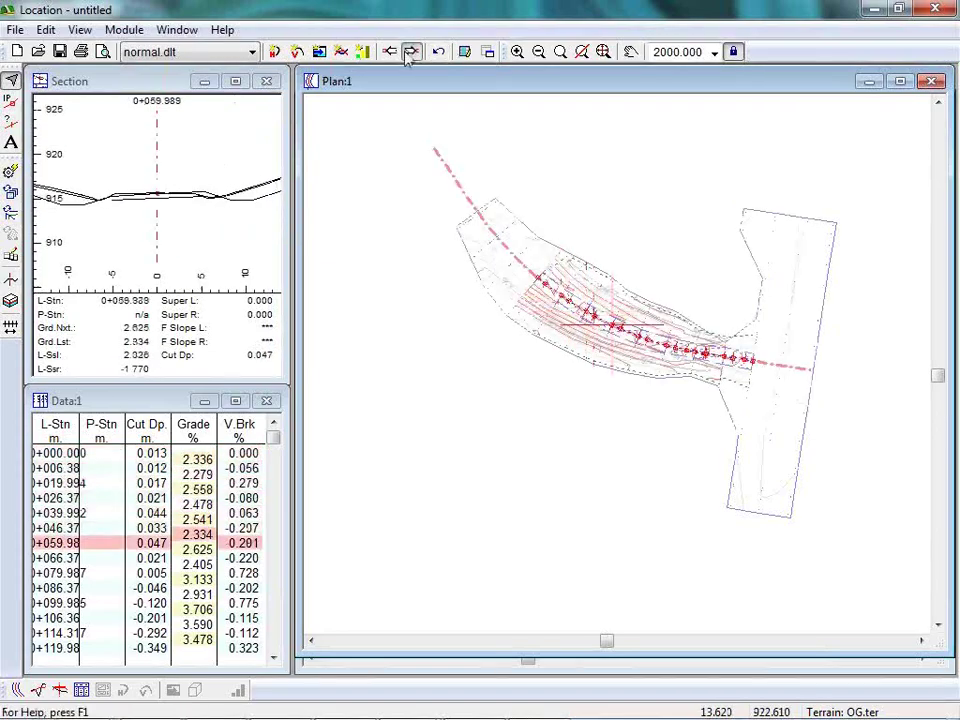
Step: Maximize the Section window and zoom in on the cross section
{"action": "double_click", "coordinate": [150, 82]}
{"action": "scroll", "coordinate": [506, 356], "scroll_direction": "up", "scroll_amount": 2}
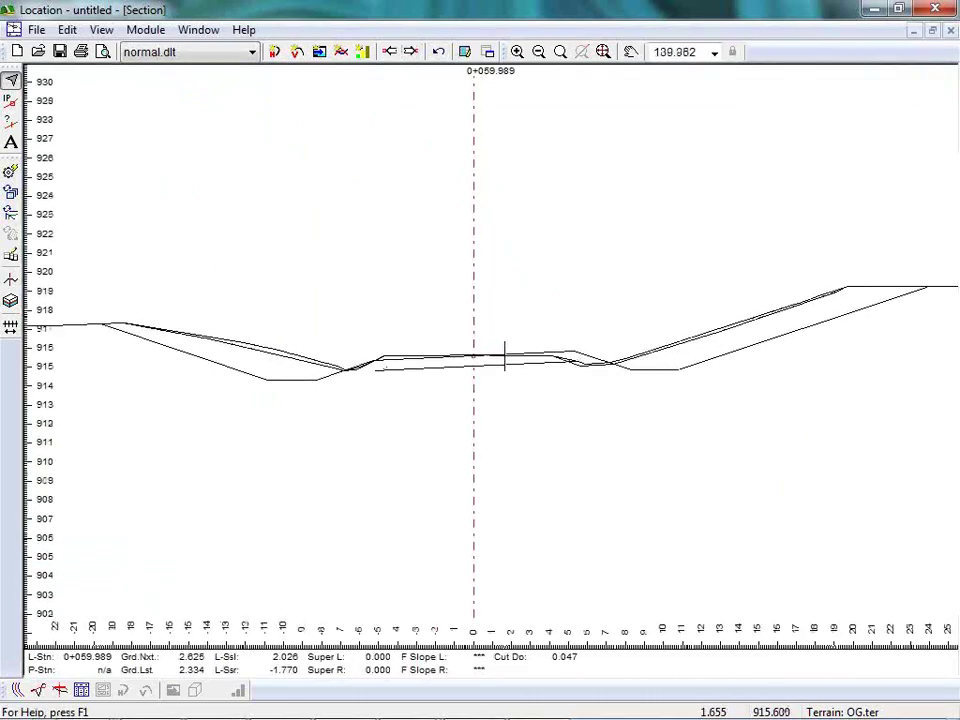
{"action": "scroll", "coordinate": [506, 356], "scroll_direction": "up", "scroll_amount": 1}
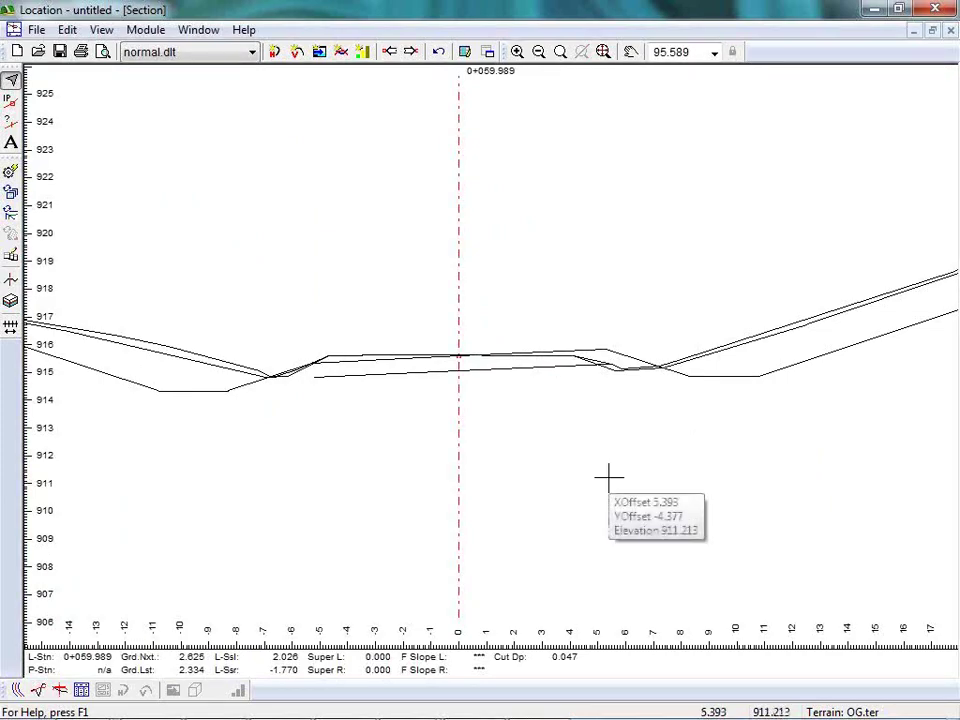
{"action": "right_click", "coordinate": [338, 312]}
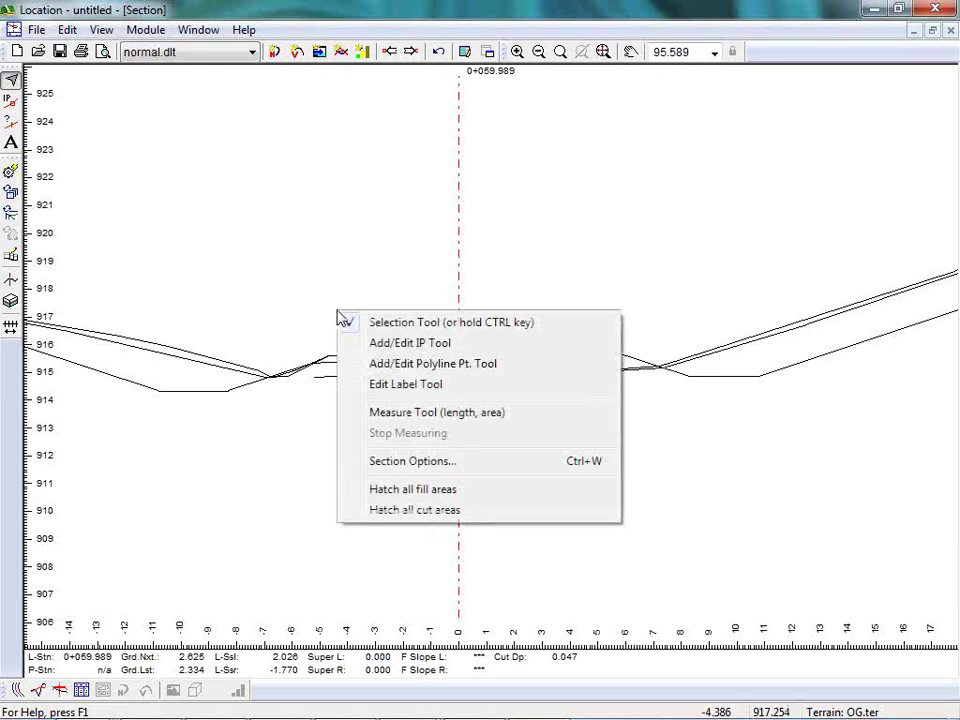
{"action": "left_click", "coordinate": [481, 461]}
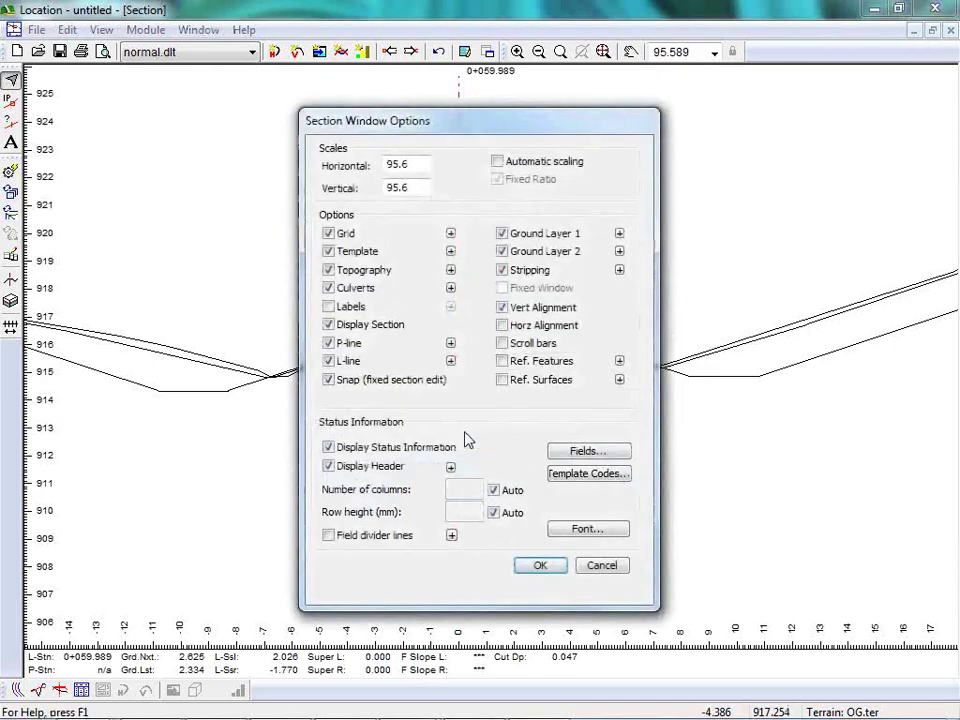
{"action": "left_click", "coordinate": [450, 251]}
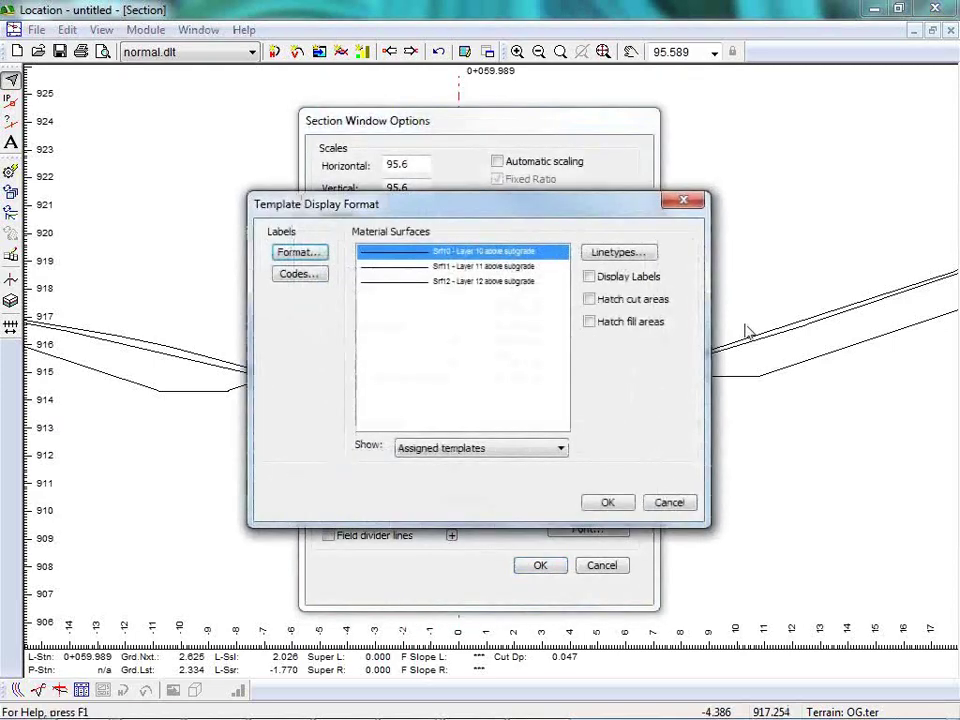
{"action": "left_click", "coordinate": [407, 267]}
{"action": "left_click", "coordinate": [407, 283]}
{"action": "left_click", "coordinate": [414, 269]}
{"action": "left_click", "coordinate": [430, 252]}
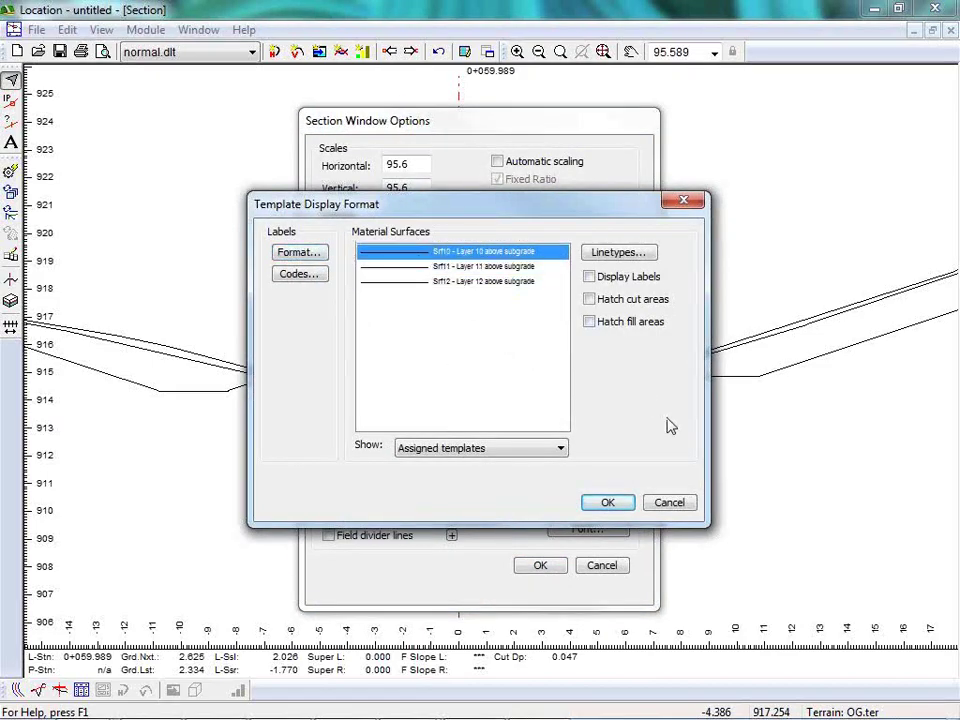
{"action": "left_click", "coordinate": [669, 502]}
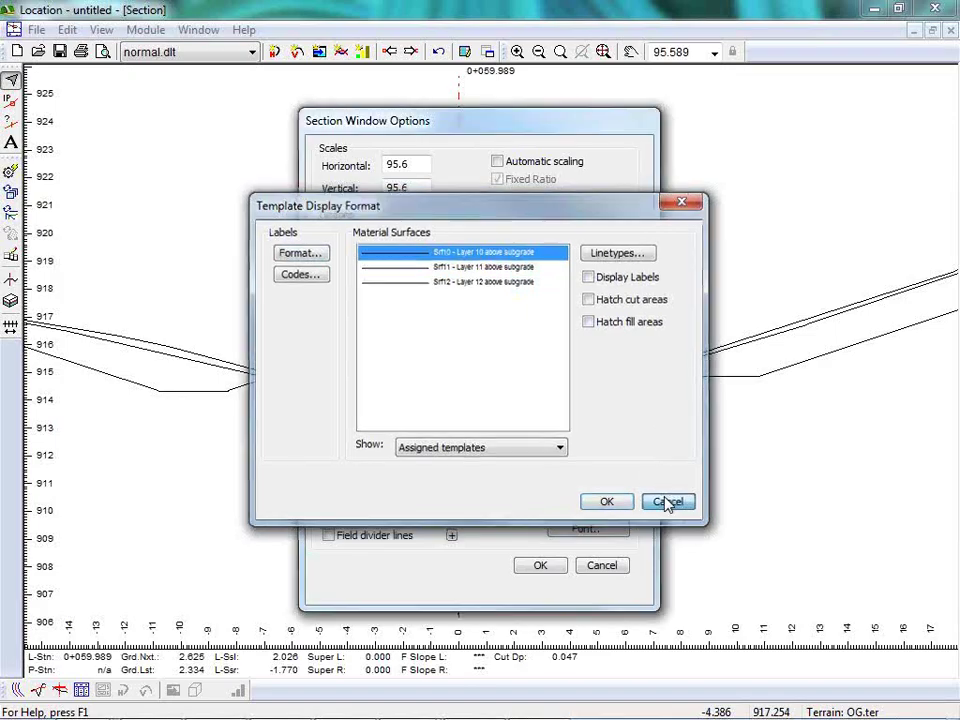
{"action": "left_click", "coordinate": [600, 566]}
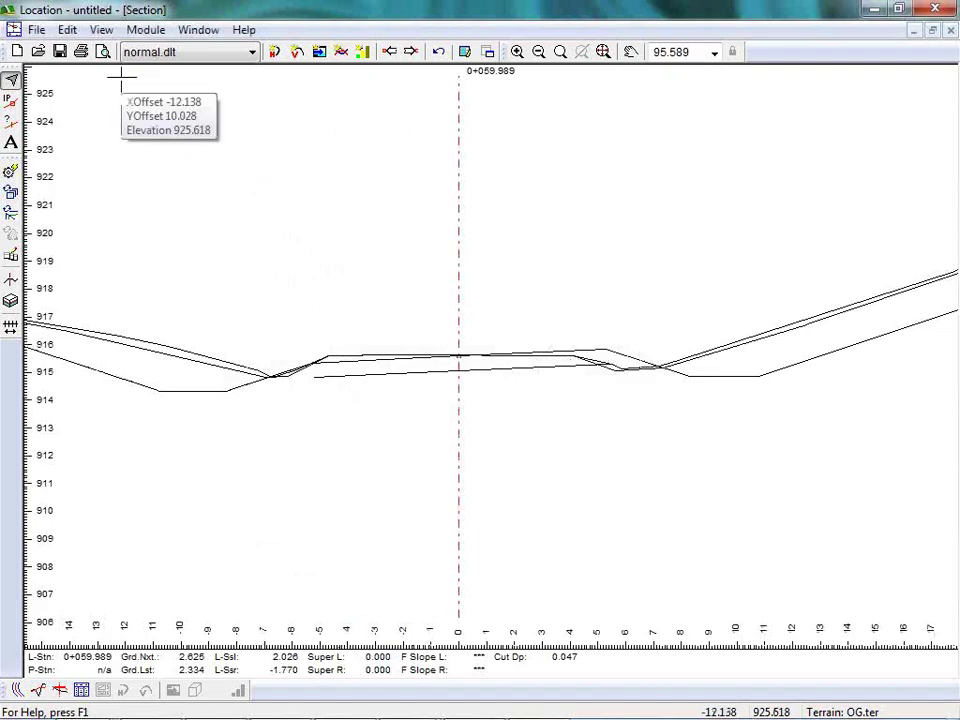
Step: Load the training as-built.dlt layout from the Training folder of the layout list
{"action": "left_click", "coordinate": [253, 56]}
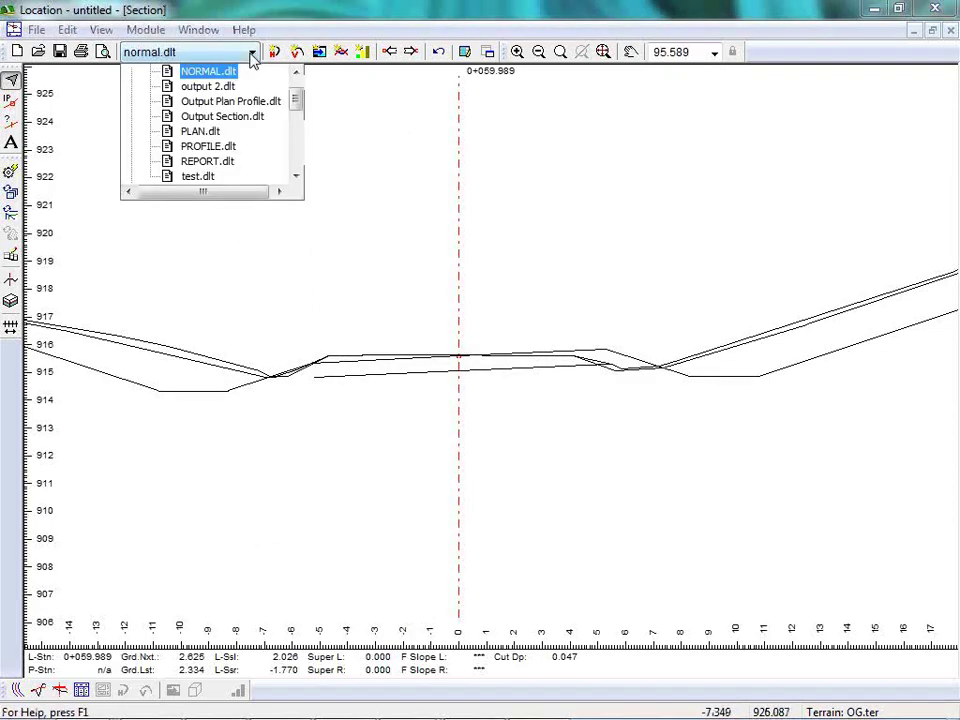
{"action": "left_click_drag", "start_coordinate": [298, 99], "coordinate": [304, 131]}
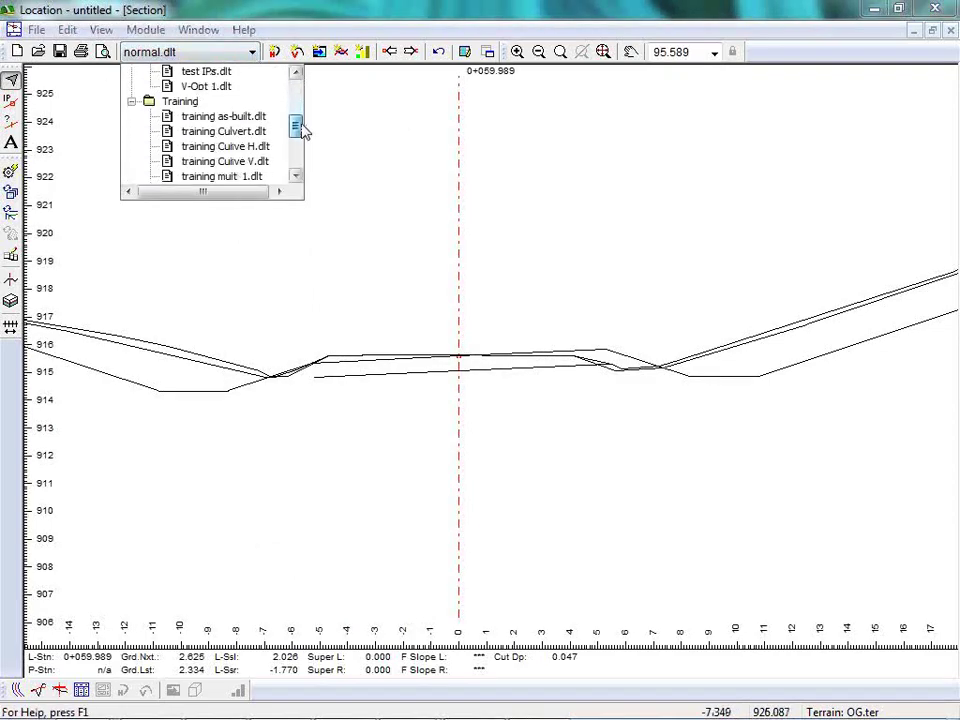
{"action": "left_click", "coordinate": [217, 119]}
{"action": "mouse_move", "coordinate": [503, 233]}
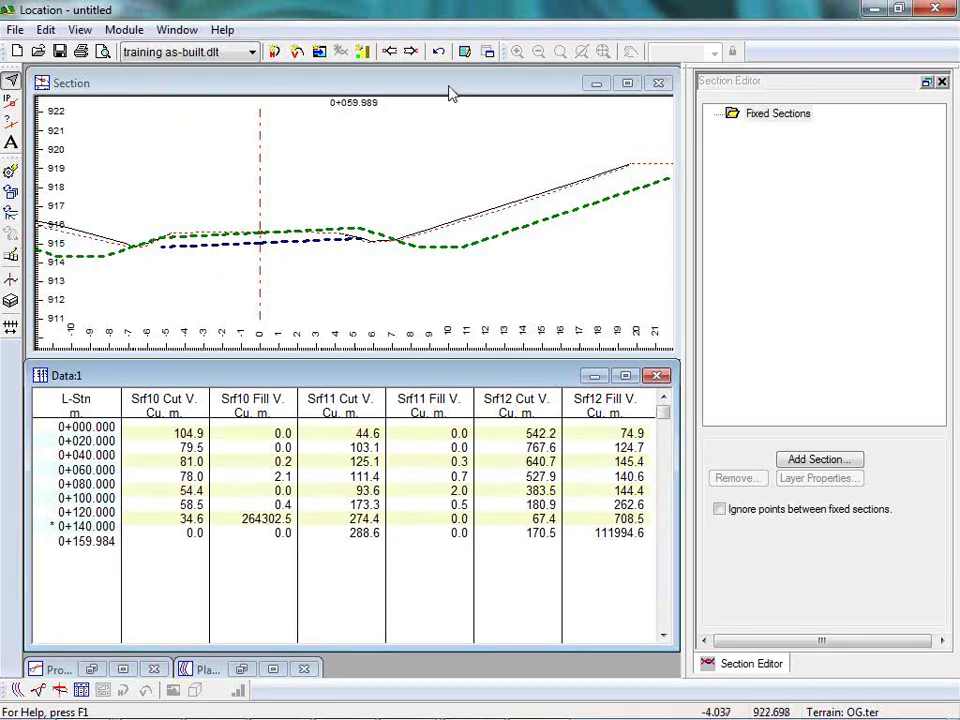
Step: Select station 0+080.000 in Data:1 and centre and zoom its cross section
{"action": "left_click", "coordinate": [411, 52]}
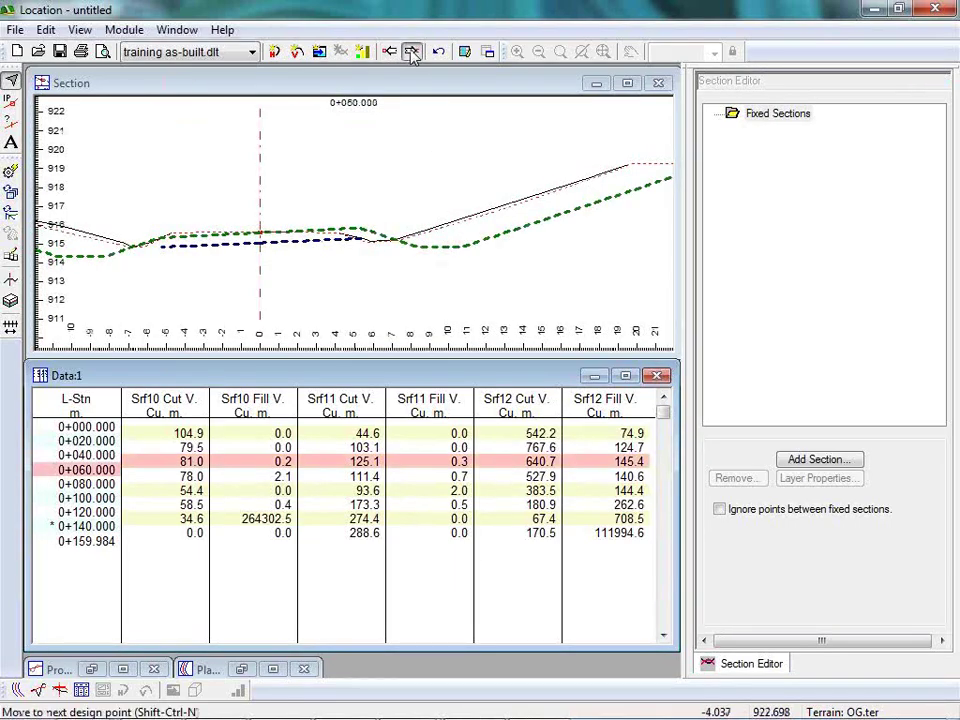
{"action": "left_click", "coordinate": [411, 52]}
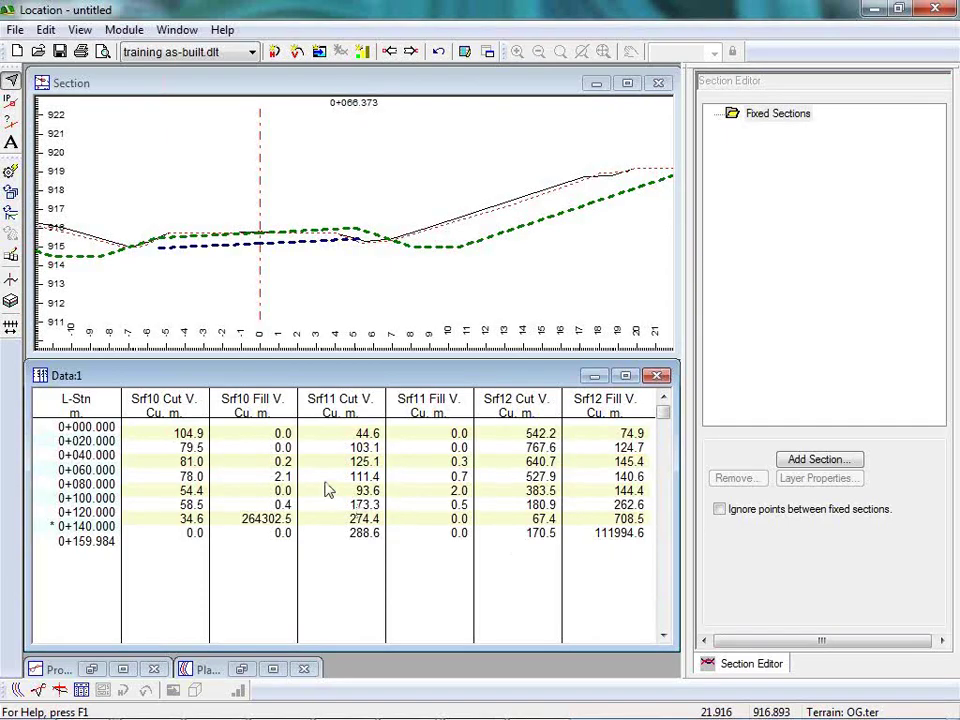
{"action": "left_click", "coordinate": [289, 480]}
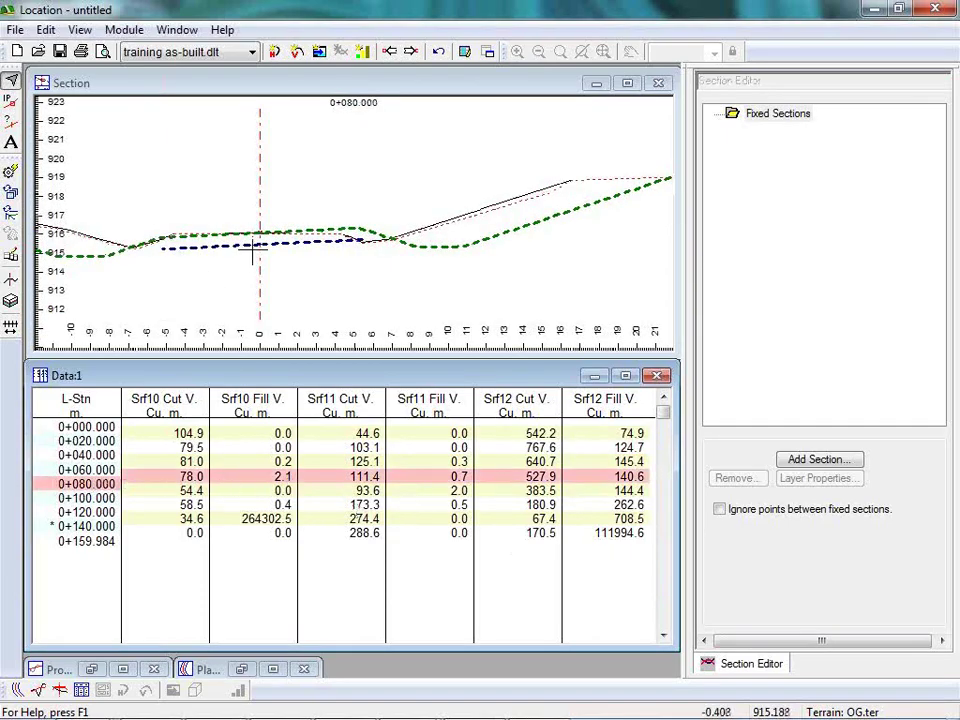
{"action": "mouse_move", "coordinate": [253, 250]}
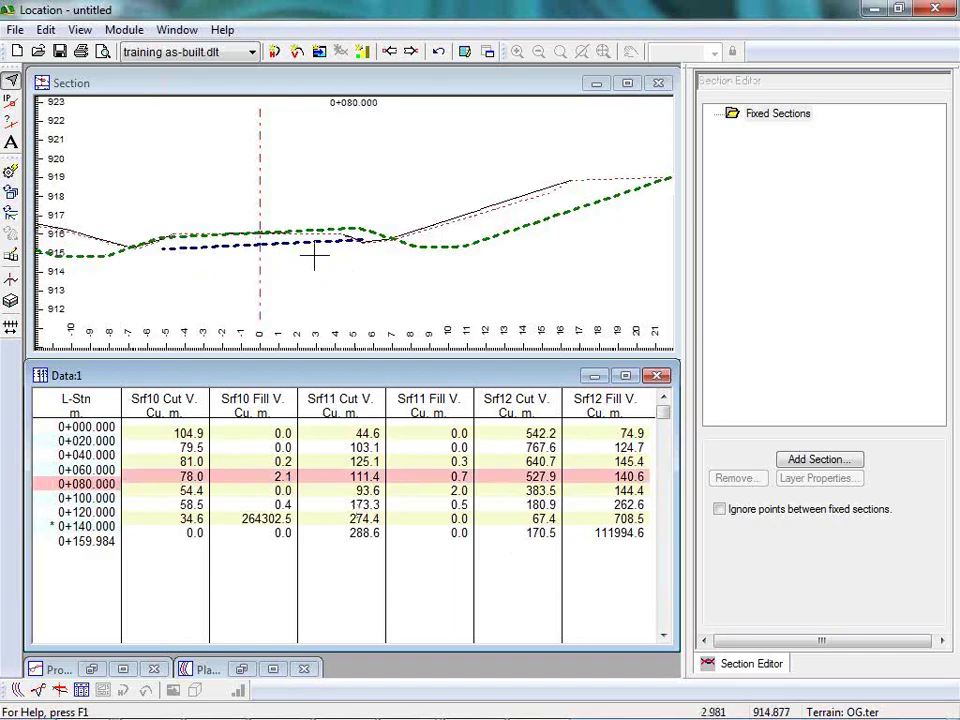
{"action": "middle_click_drag", "start_coordinate": [263, 252], "coordinate": [349, 229]}
{"action": "scroll", "coordinate": [350, 222], "scroll_direction": "up", "scroll_amount": 1}
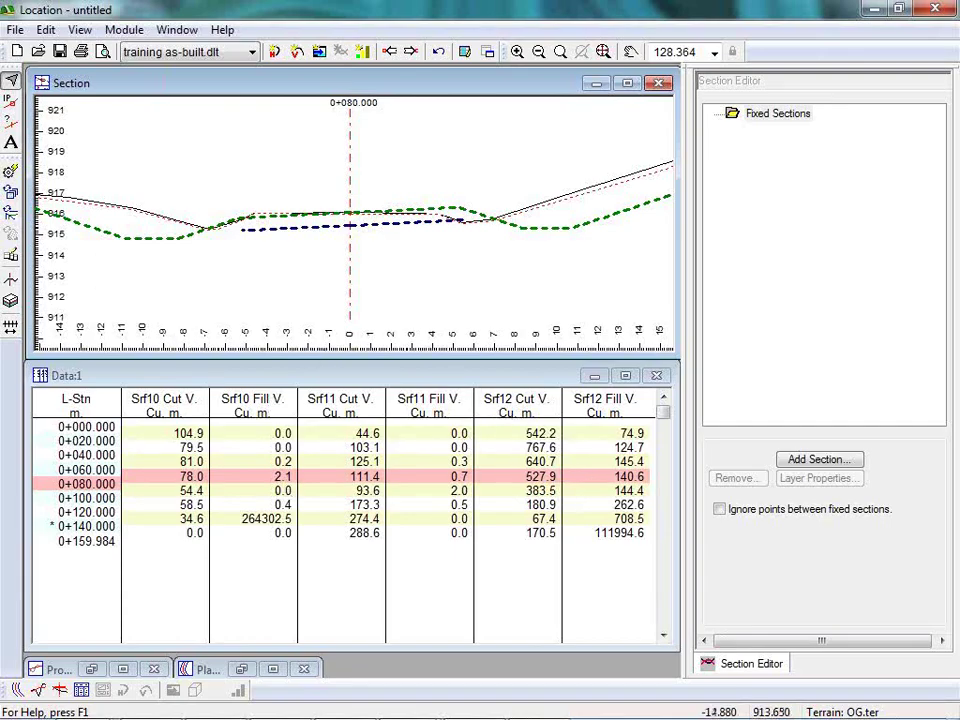
{"action": "left_click", "coordinate": [11, 284]}
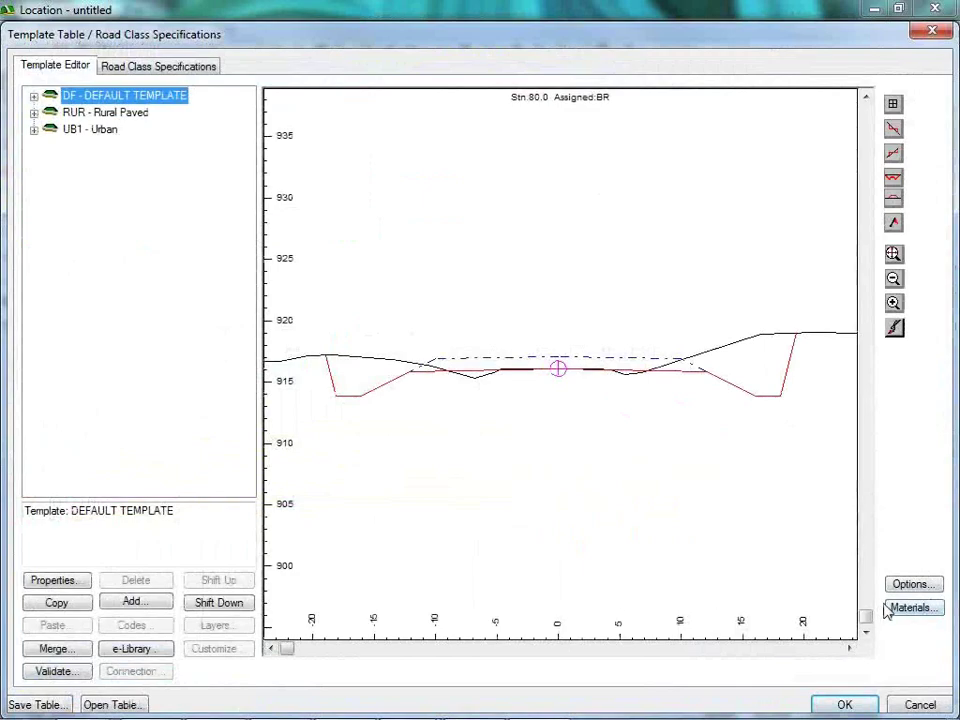
Step: Review the Srf10, Srf11 and Srf12 material codes, then cancel the Materials list unchanged
{"action": "left_click", "coordinate": [924, 609]}
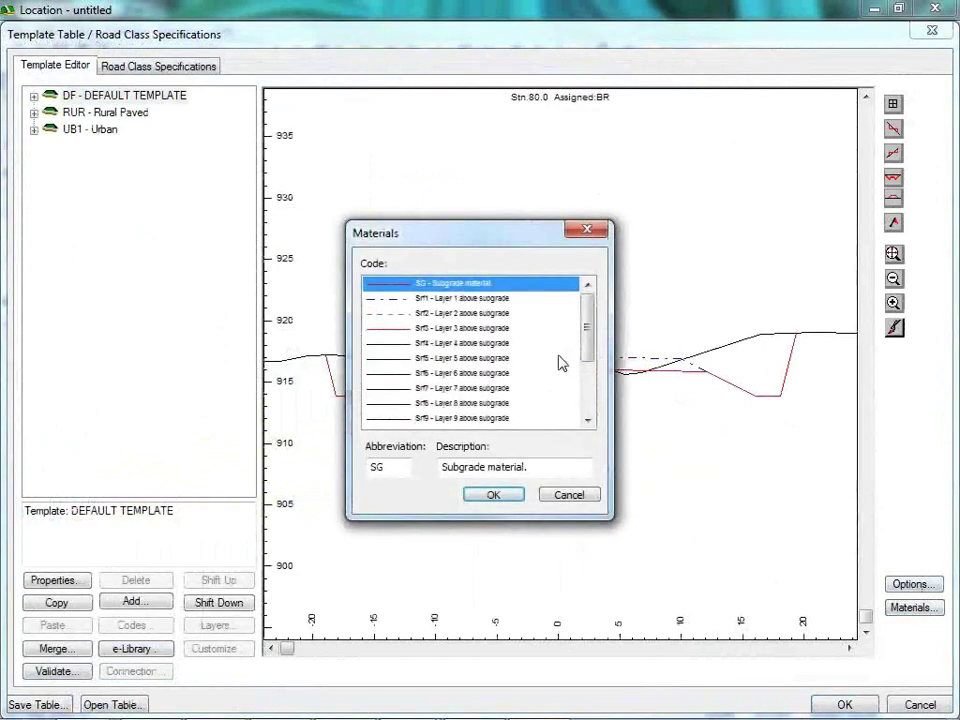
{"action": "left_click_drag", "start_coordinate": [592, 328], "coordinate": [591, 343]}
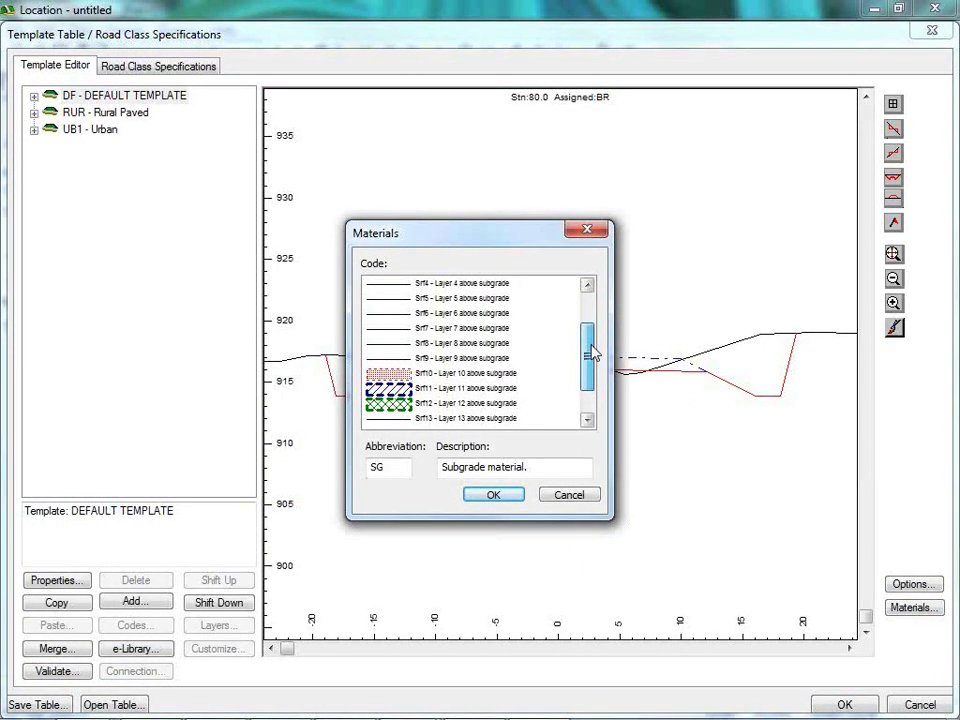
{"action": "left_click", "coordinate": [460, 374]}
{"action": "left_click", "coordinate": [483, 392]}
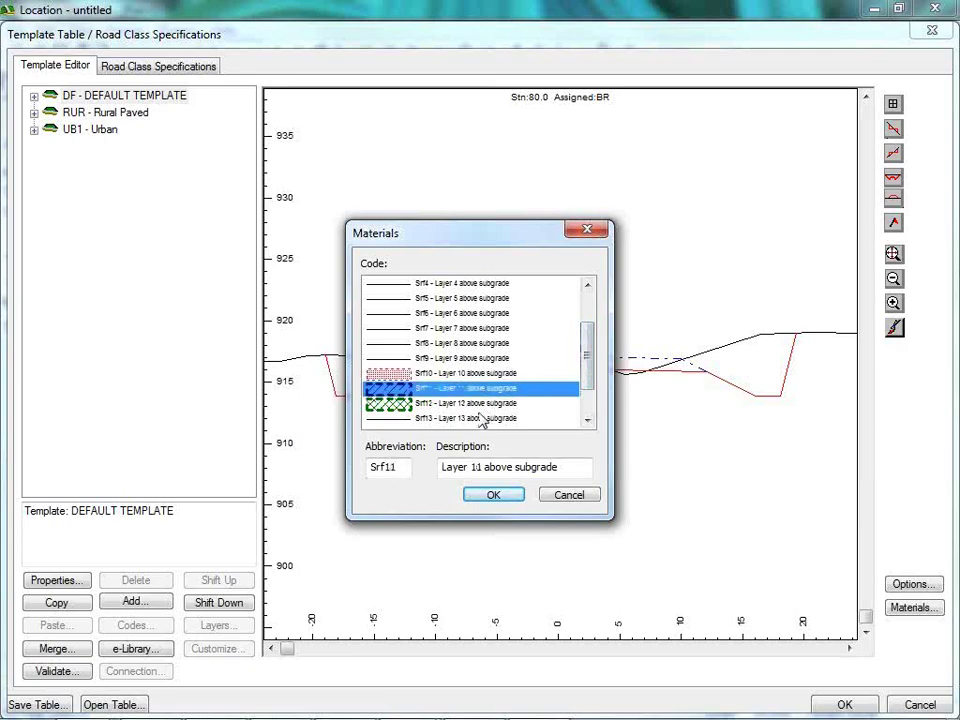
{"action": "left_click", "coordinate": [498, 405]}
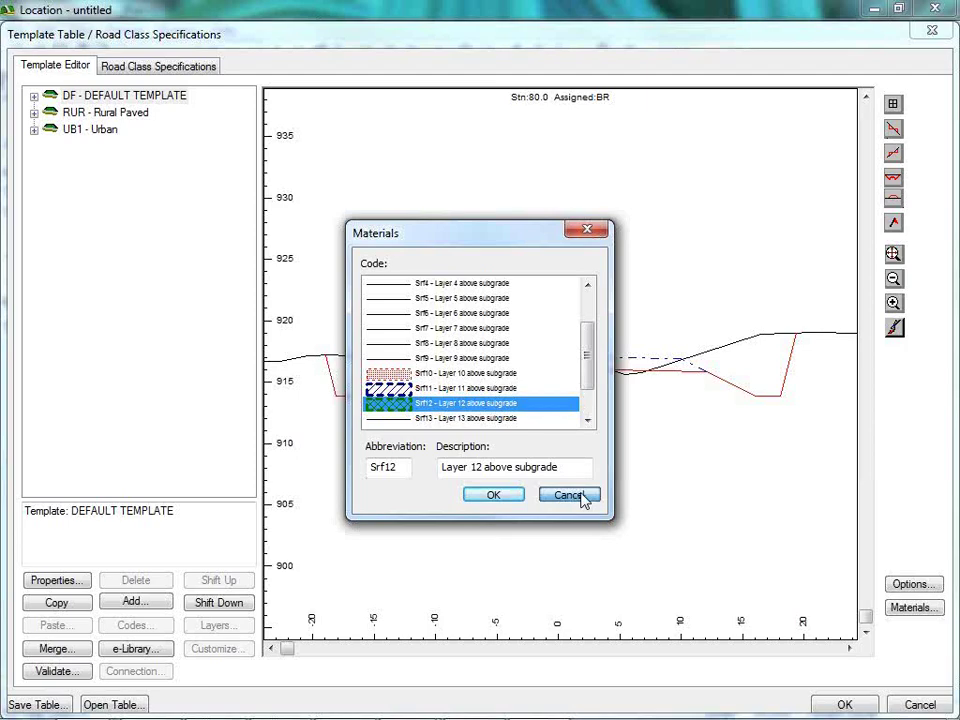
{"action": "left_click", "coordinate": [569, 494]}
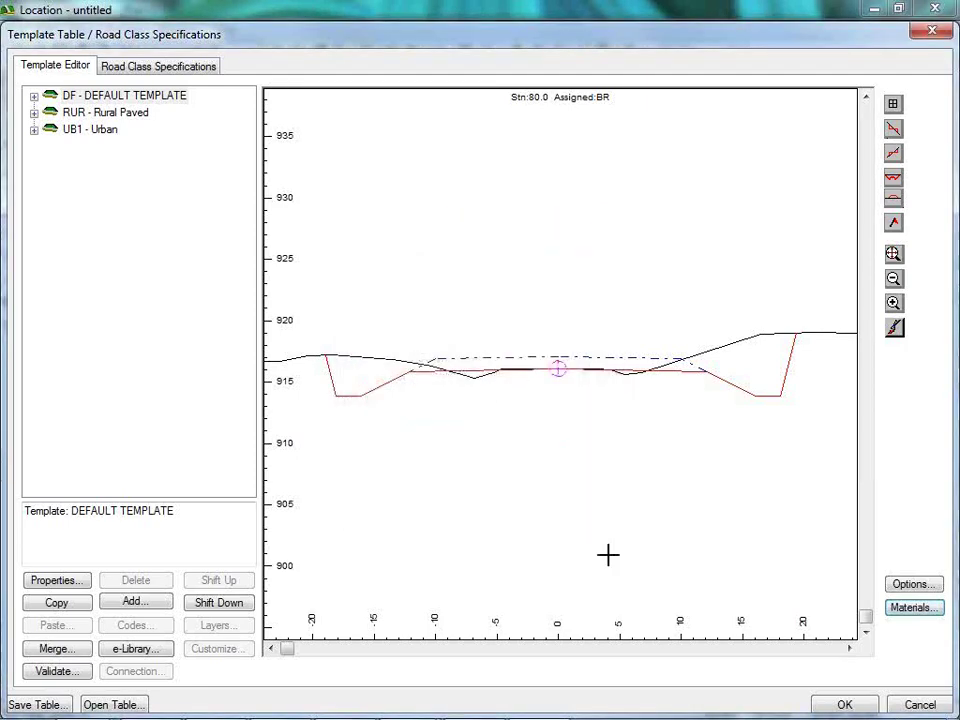
Step: Open AsbuiltSurfaces.tpl from Documents\Softree\Examples\As Built\Tip2013\AsBuiltExample as the template table
{"action": "left_click", "coordinate": [113, 704]}
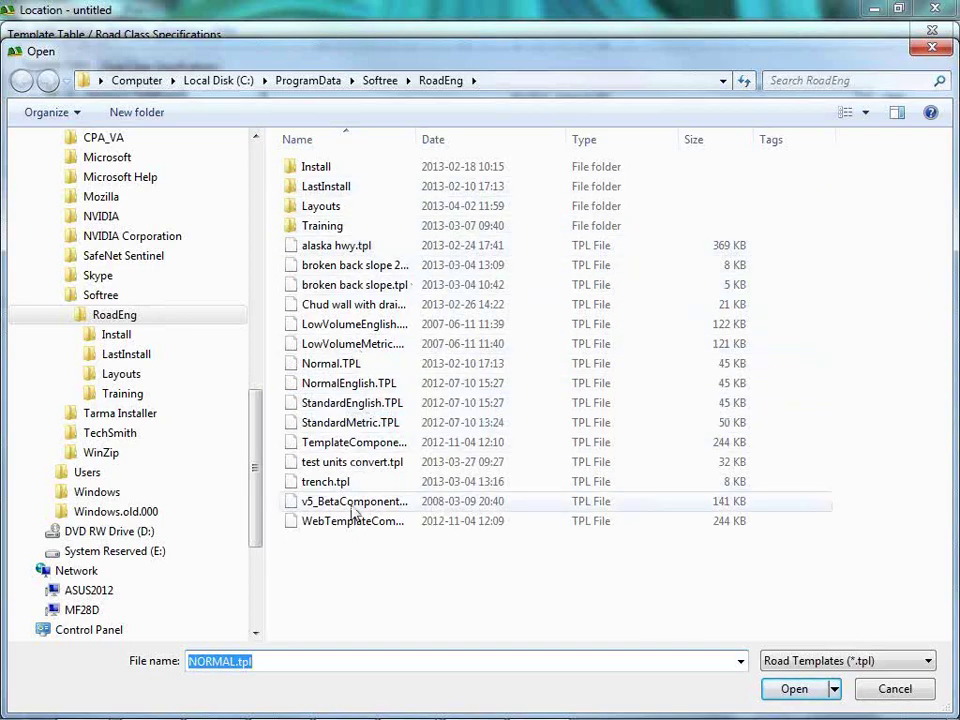
{"action": "left_click_drag", "start_coordinate": [255, 467], "coordinate": [216, 214]}
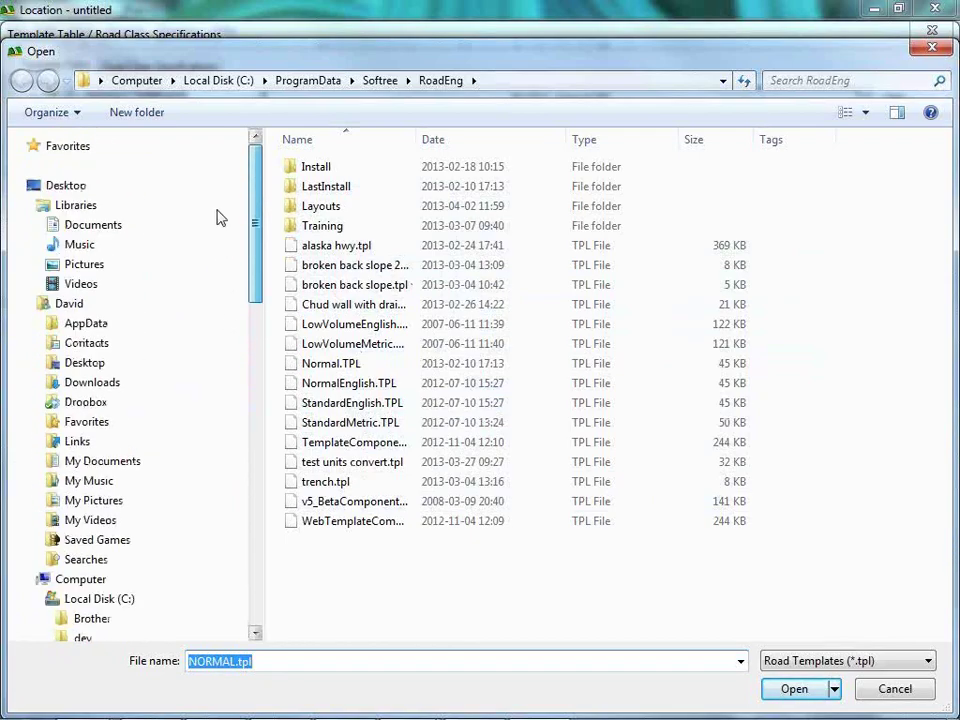
{"action": "left_click", "coordinate": [93, 224]}
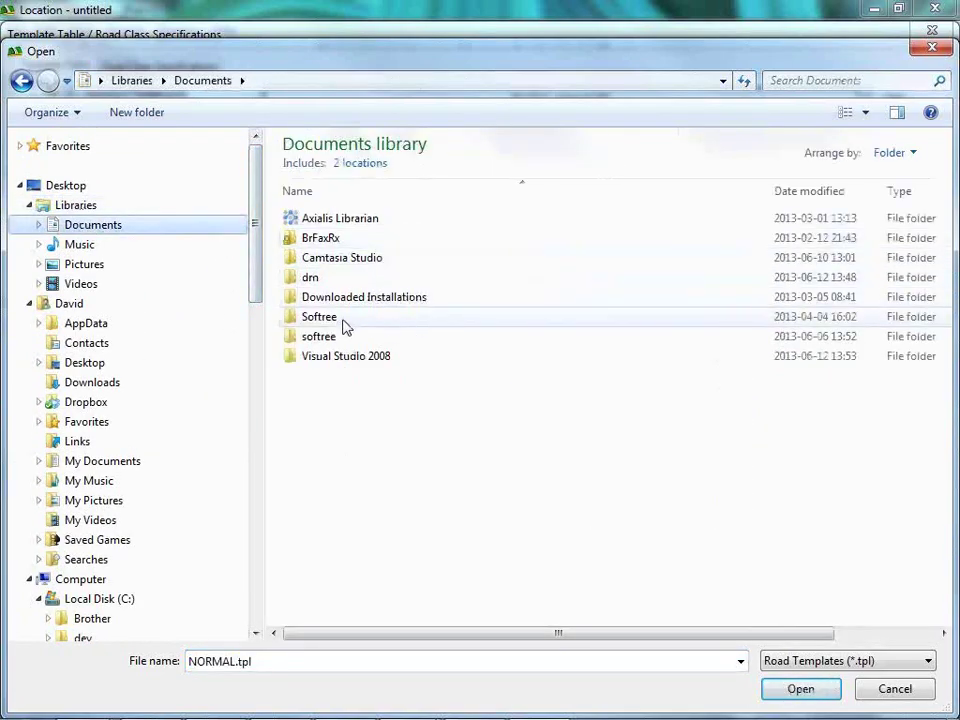
{"action": "double_click", "coordinate": [320, 317]}
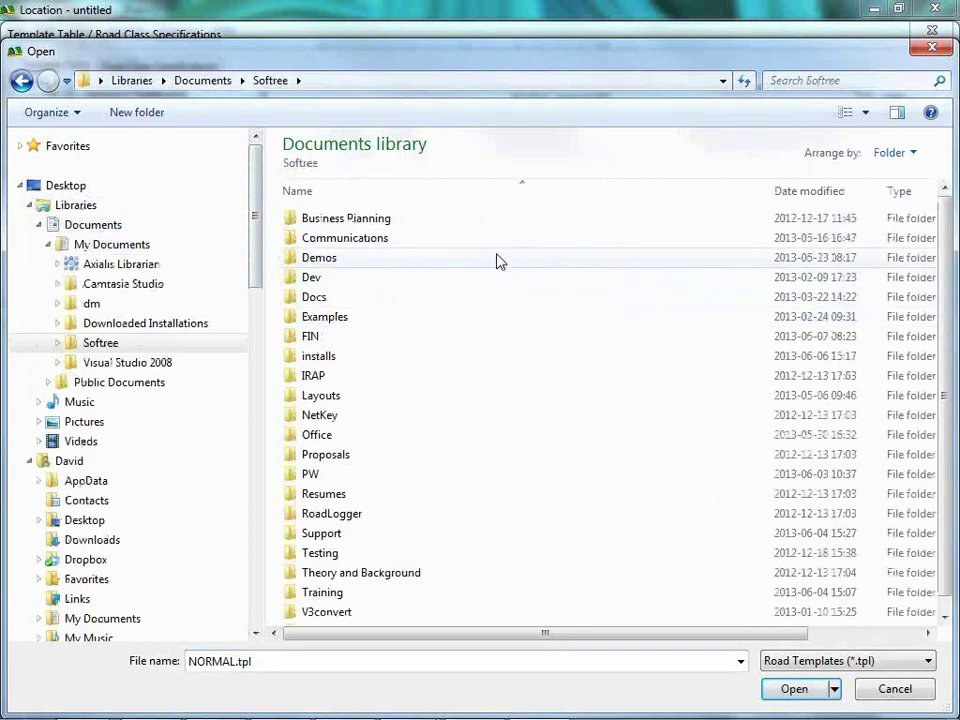
{"action": "double_click", "coordinate": [334, 317]}
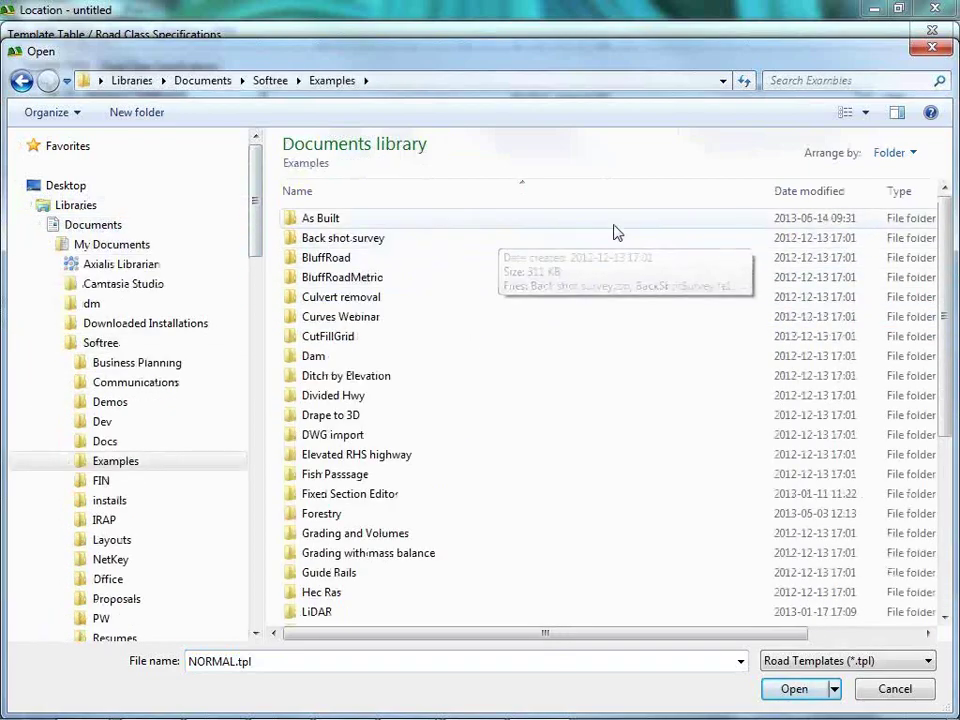
{"action": "left_click", "coordinate": [326, 220]}
{"action": "double_click", "coordinate": [328, 222]}
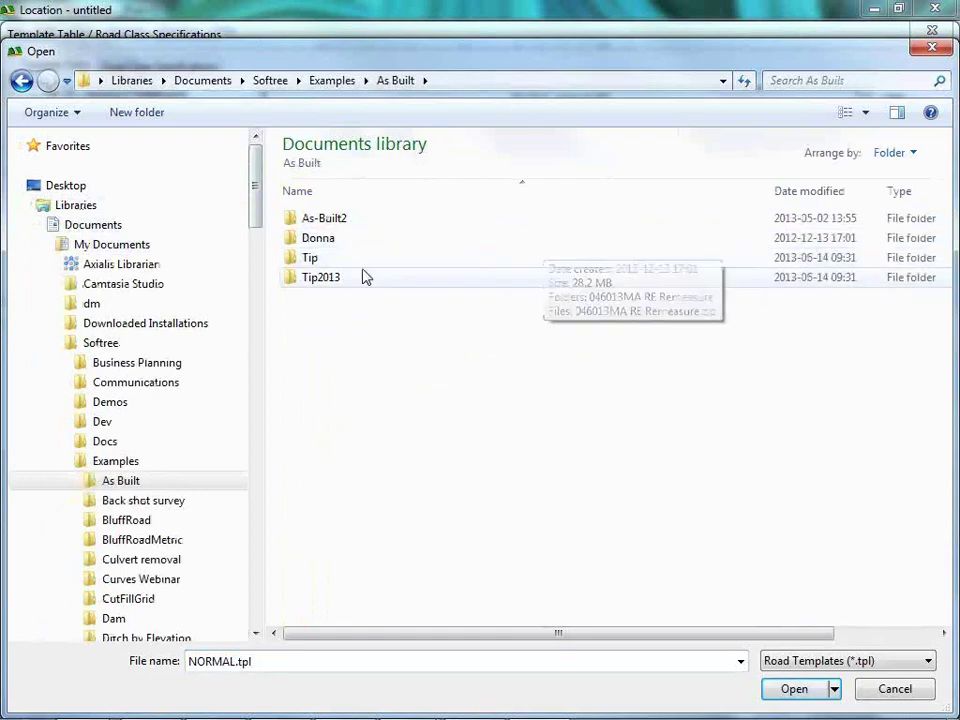
{"action": "double_click", "coordinate": [322, 279]}
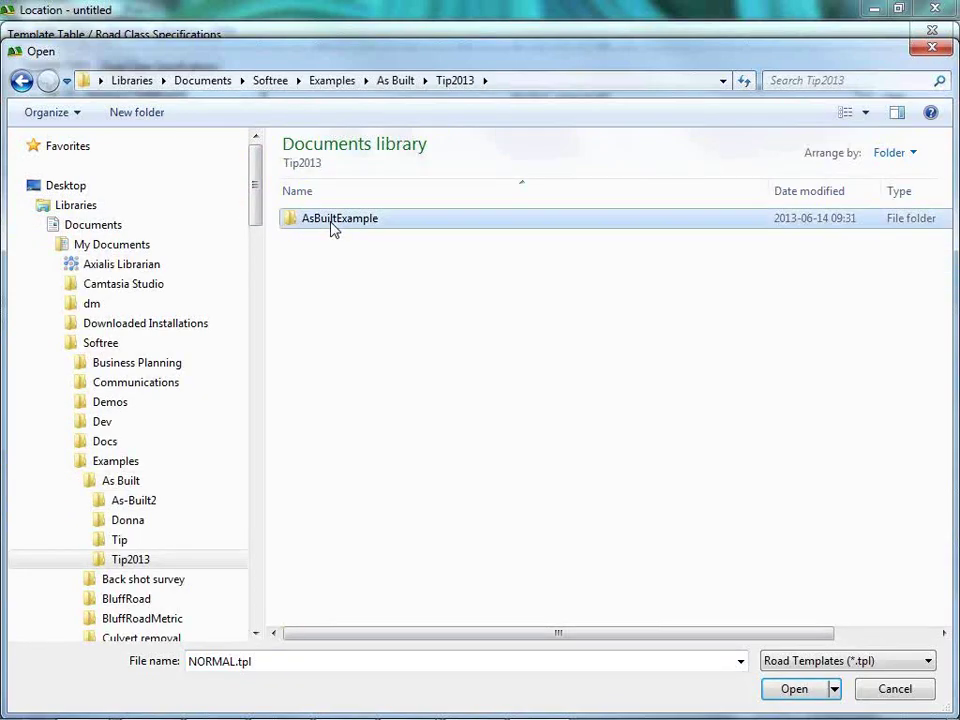
{"action": "double_click", "coordinate": [331, 222]}
{"action": "left_click", "coordinate": [333, 224]}
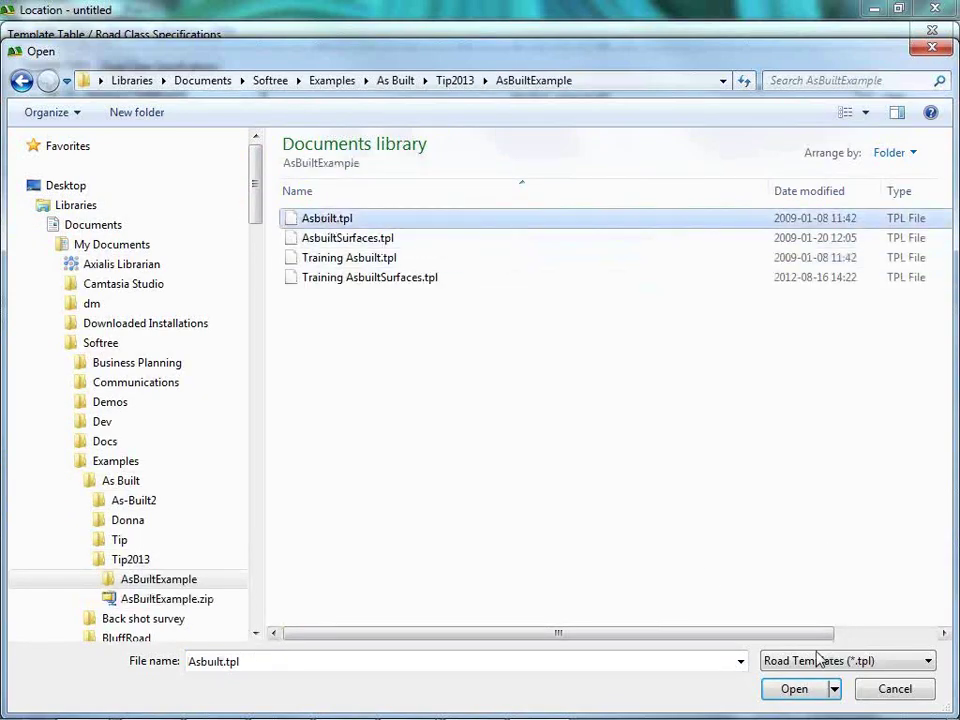
{"action": "left_click", "coordinate": [364, 240]}
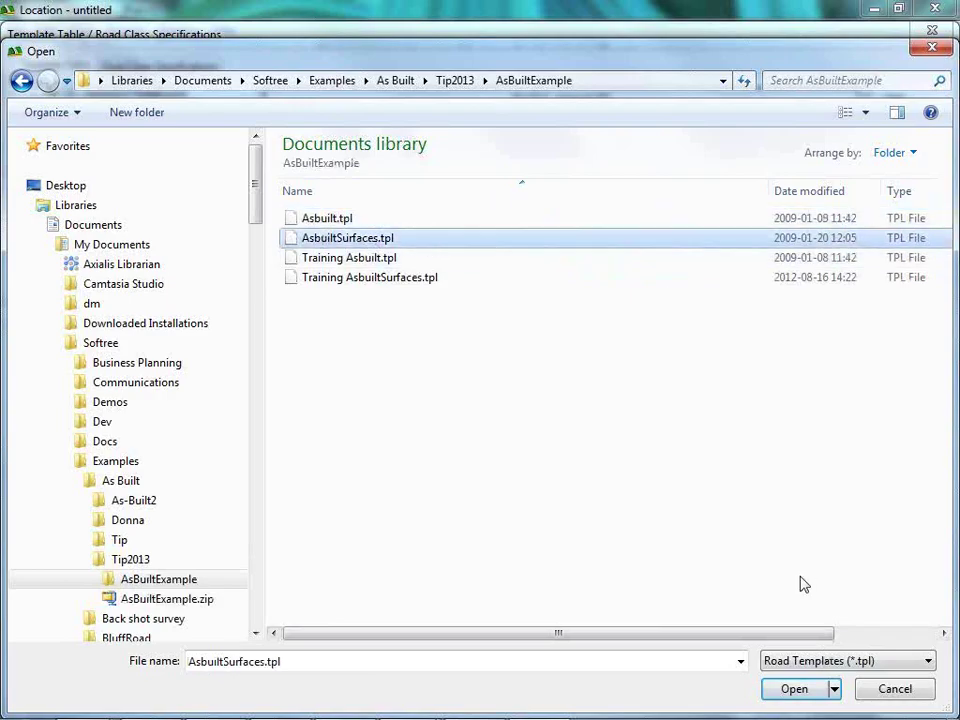
{"action": "left_click", "coordinate": [795, 689]}
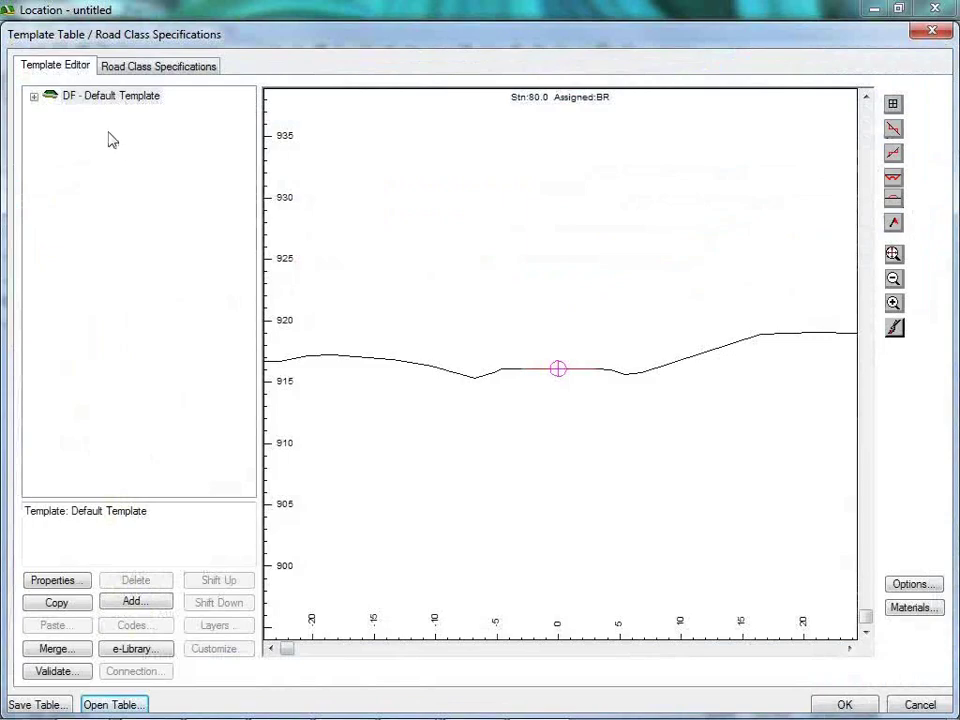
Step: Check the WG Surveyed Stripping, UG Surveyed Subcut and FG Surveyed final materials, then accept the template table
{"action": "left_click", "coordinate": [34, 96]}
{"action": "left_click", "coordinate": [34, 96]}
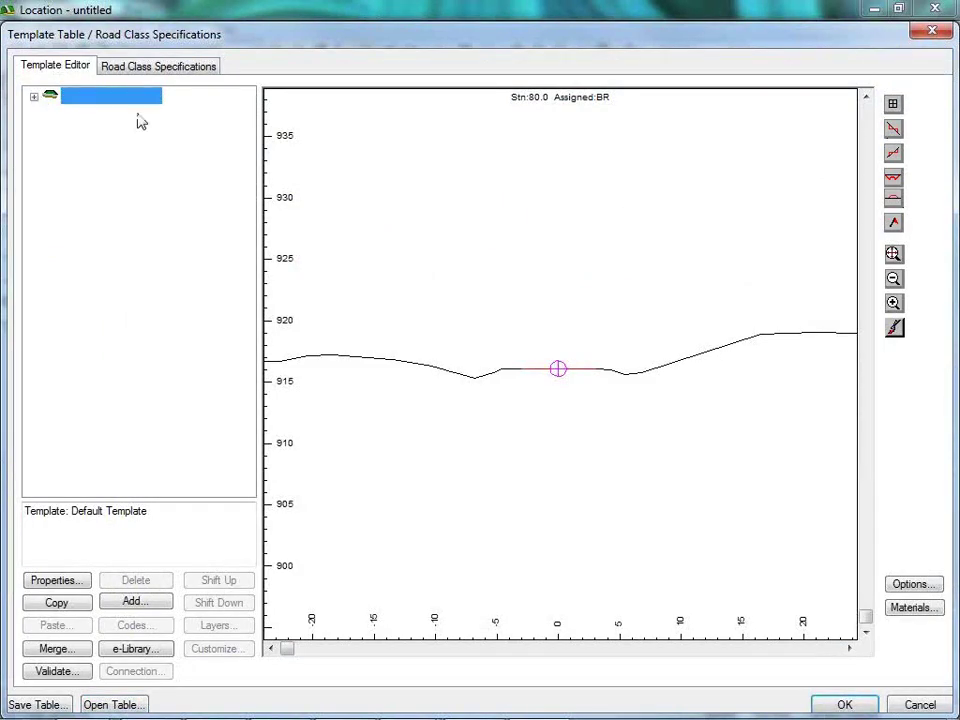
{"action": "left_click", "coordinate": [905, 606]}
{"action": "left_click_drag", "start_coordinate": [589, 332], "coordinate": [590, 372]}
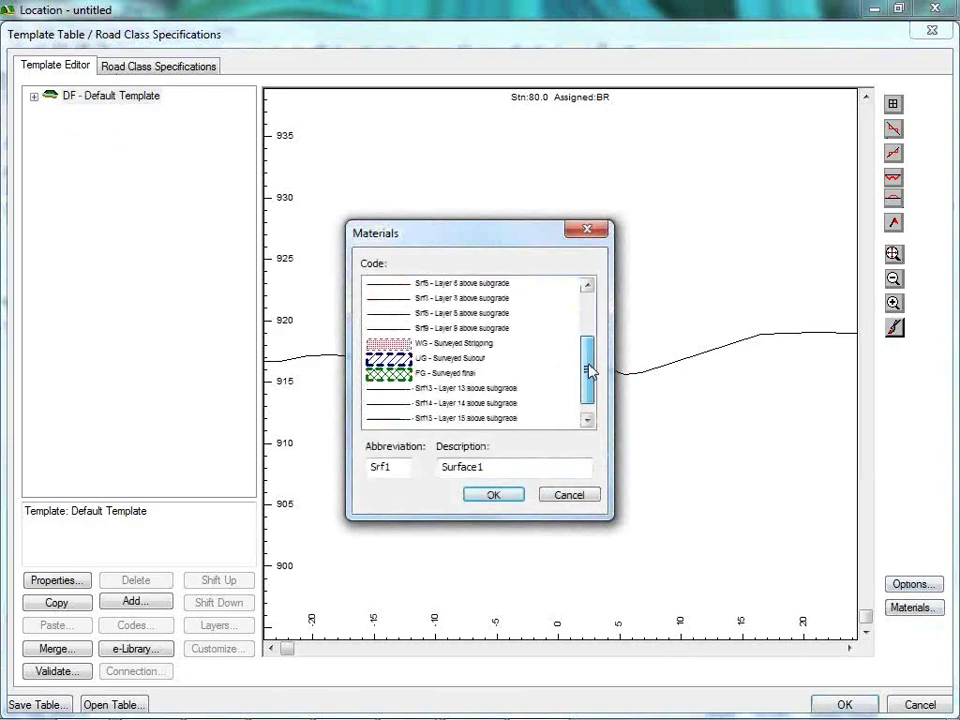
{"action": "left_click", "coordinate": [482, 345]}
{"action": "left_click", "coordinate": [485, 360]}
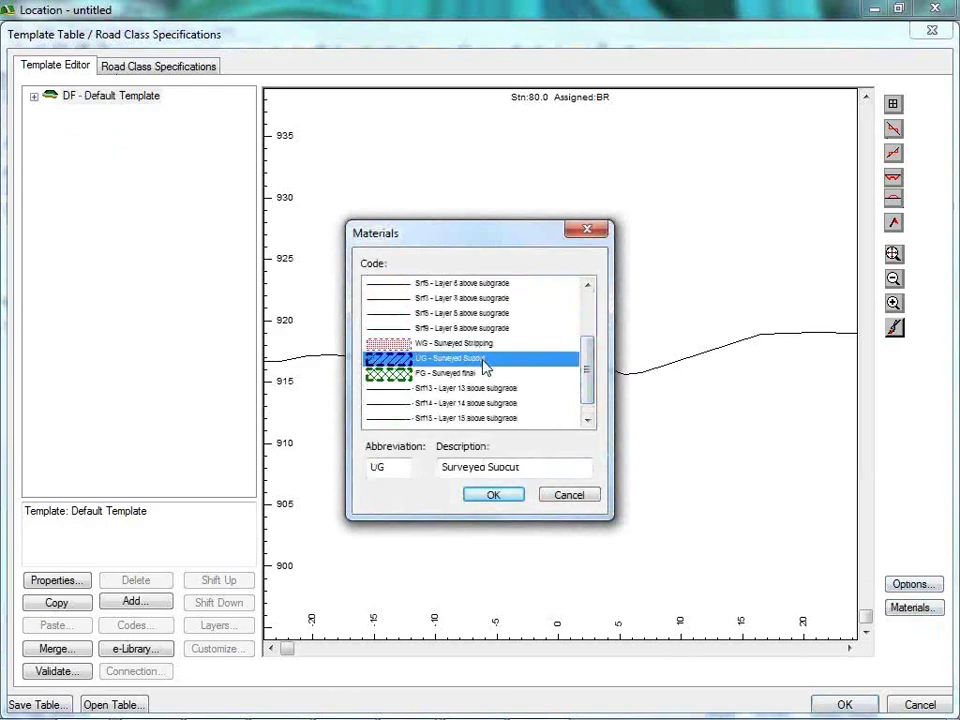
{"action": "left_click", "coordinate": [578, 374]}
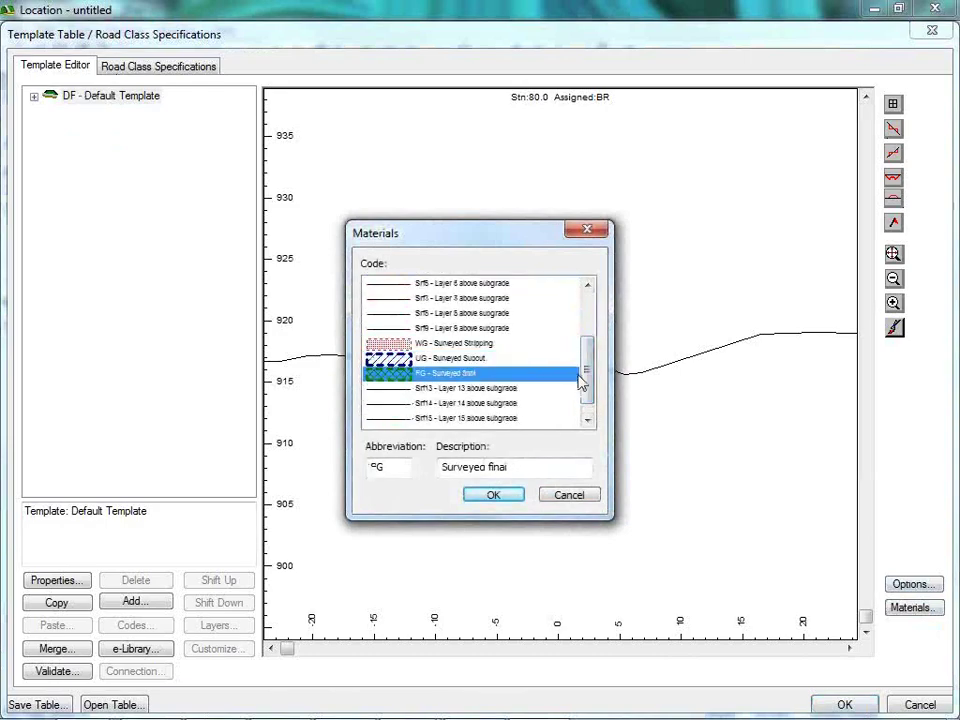
{"action": "left_click", "coordinate": [494, 497]}
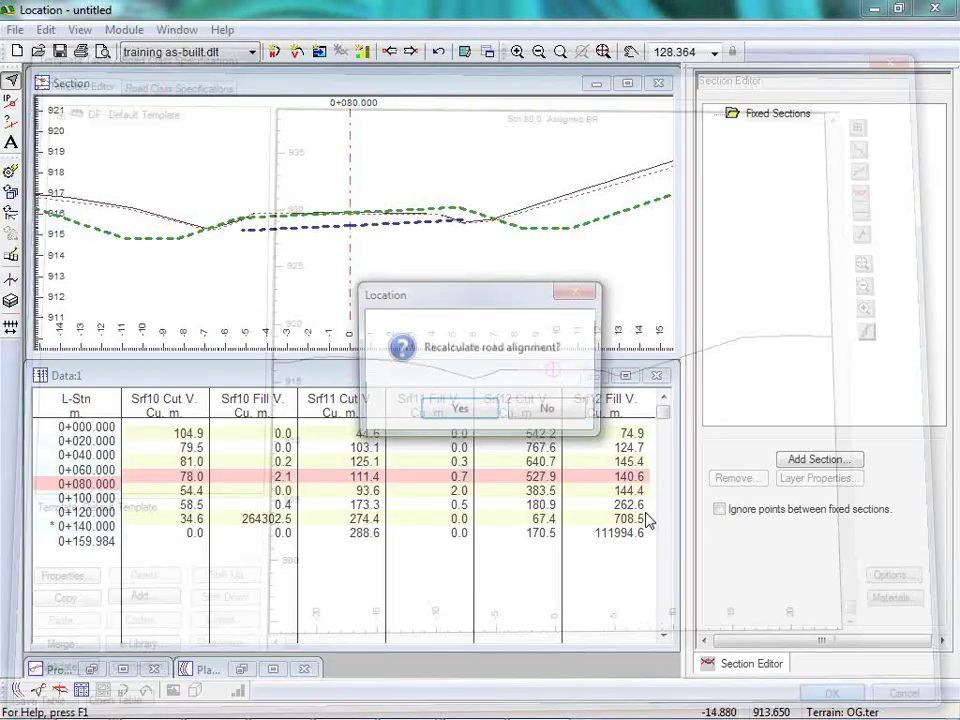
Step: Confirm recalculating the road alignment with the loaded WG, UG and FG templates
{"action": "left_click", "coordinate": [456, 413]}
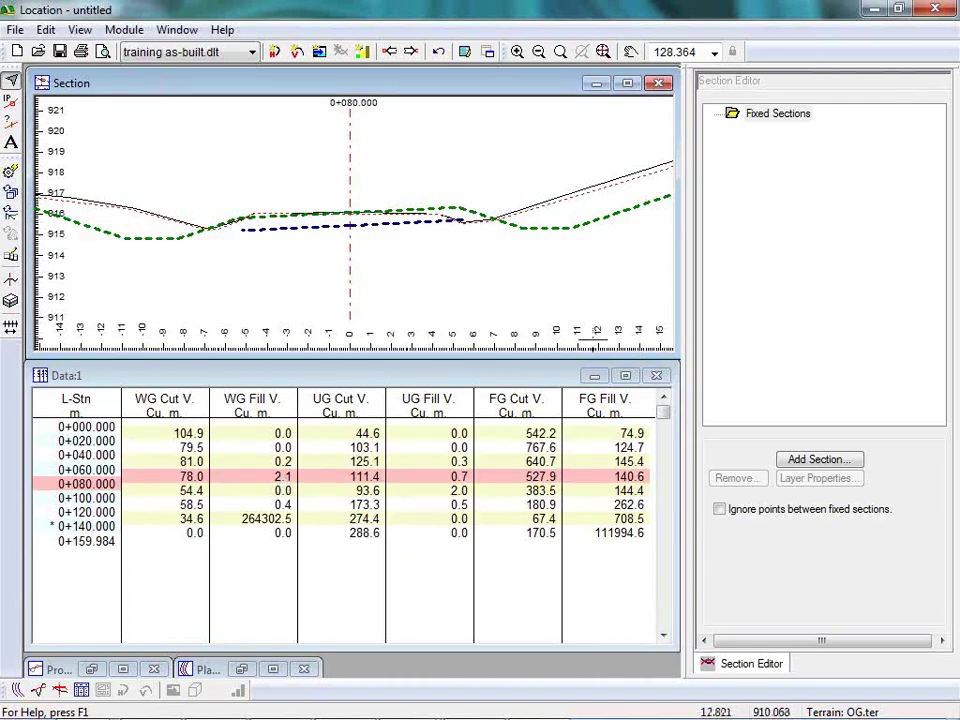
Step: Enlarge the section view and pan to inspect the far left slope of the 0+080 cross section
{"action": "double_click", "coordinate": [385, 88]}
{"action": "scroll", "coordinate": [480, 383], "scroll_direction": "up", "scroll_amount": 3}
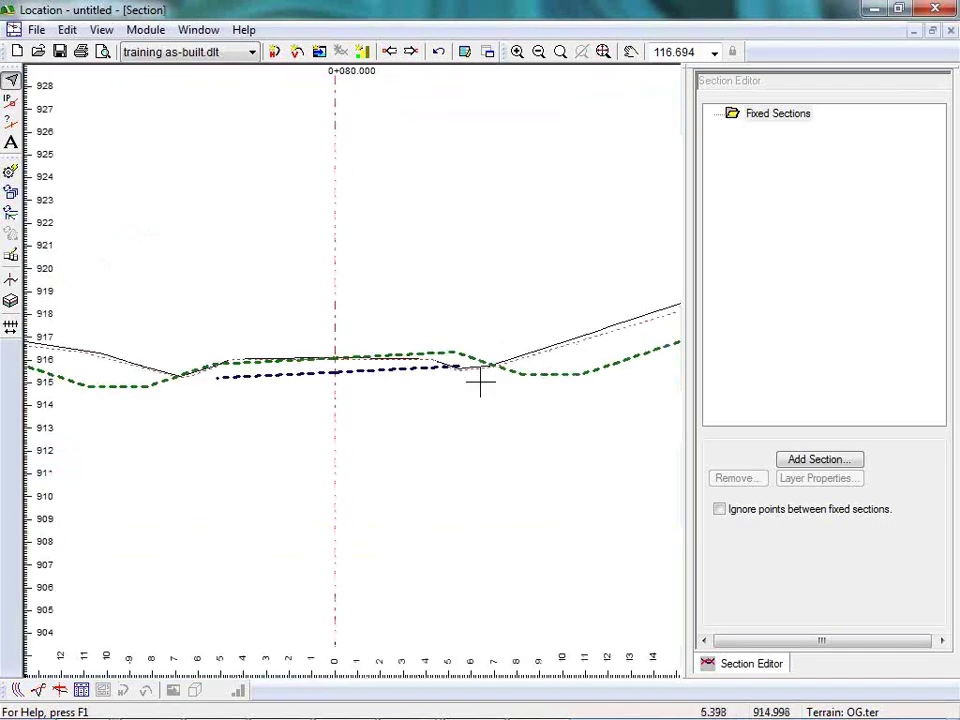
{"action": "scroll", "coordinate": [467, 370], "scroll_direction": "up", "scroll_amount": 2}
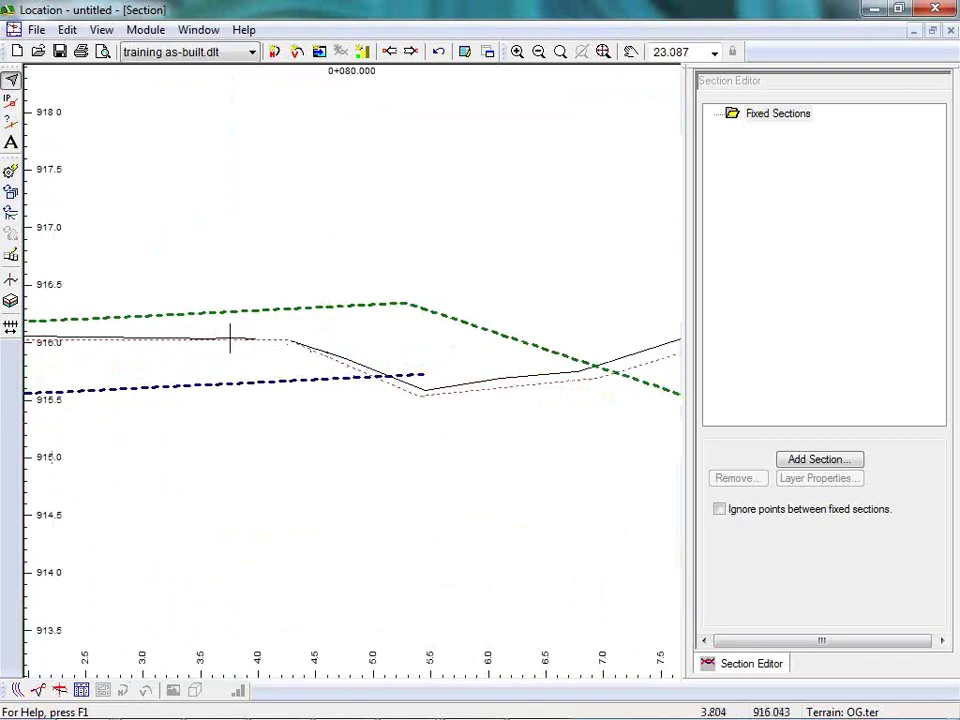
{"action": "mouse_move", "coordinate": [229, 342]}
{"action": "middle_click_drag", "start_coordinate": [229, 342], "coordinate": [497, 354]}
{"action": "middle_click_drag", "start_coordinate": [301, 372], "coordinate": [465, 381]}
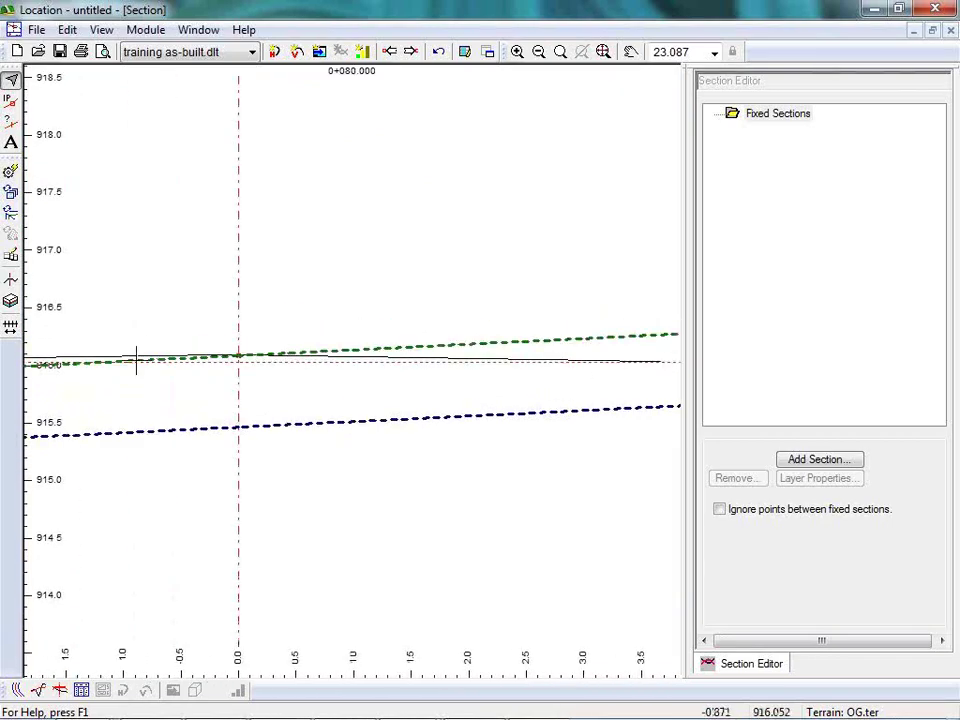
{"action": "middle_click_drag", "start_coordinate": [135, 354], "coordinate": [741, 360]}
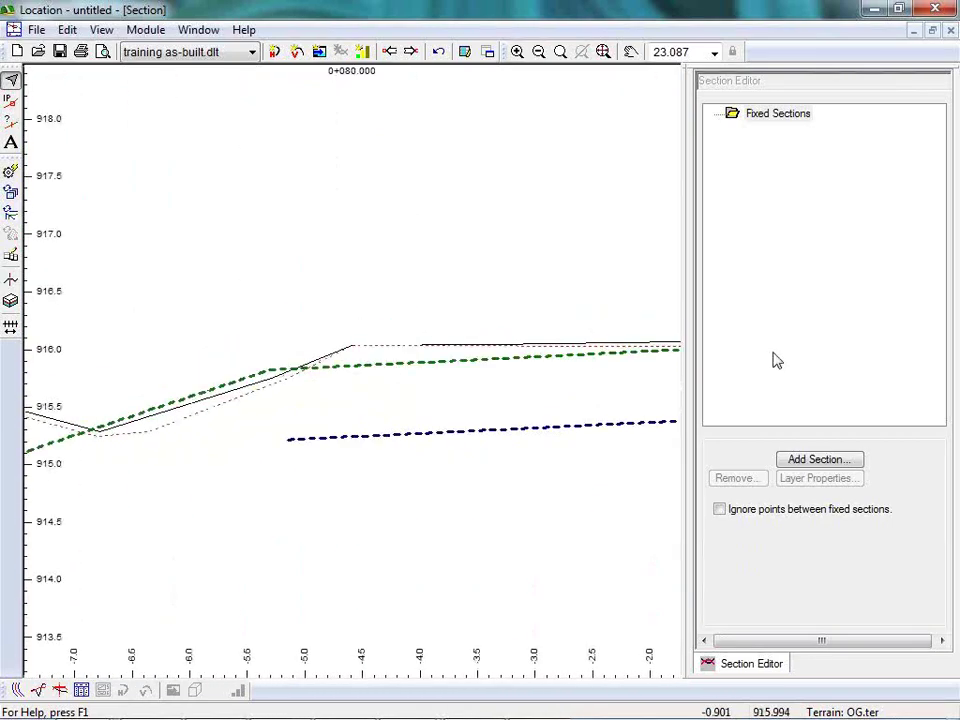
{"action": "middle_click_drag", "start_coordinate": [181, 401], "coordinate": [749, 420]}
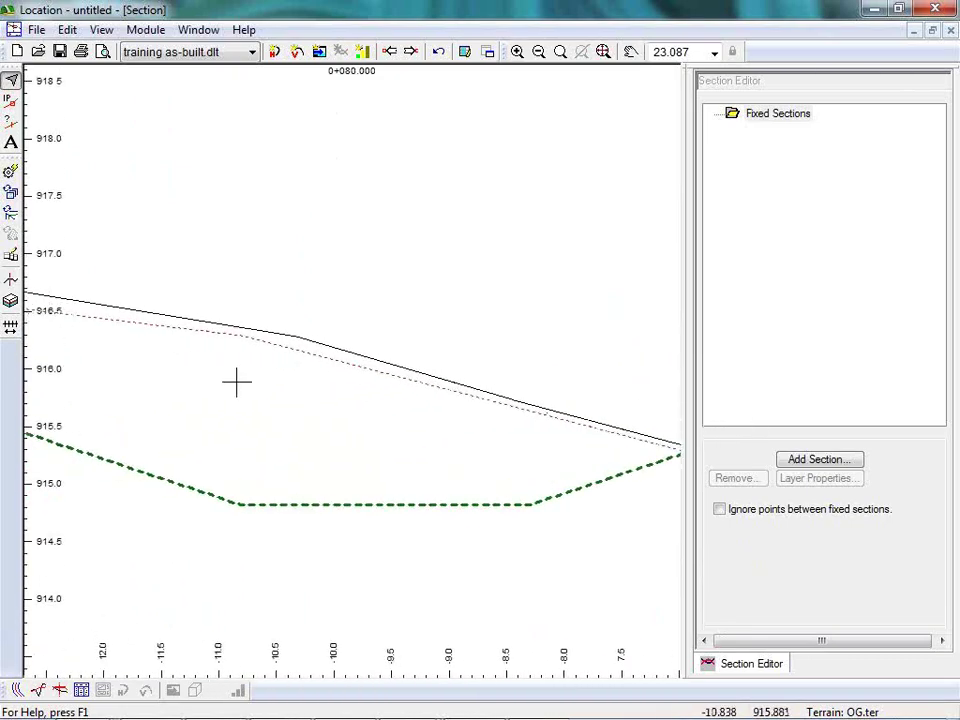
{"action": "middle_click_drag", "start_coordinate": [236, 381], "coordinate": [765, 422]}
{"action": "middle_click_drag", "start_coordinate": [214, 336], "coordinate": [137, 306]}
{"action": "scroll", "coordinate": [536, 360], "scroll_direction": "up", "scroll_amount": 1}
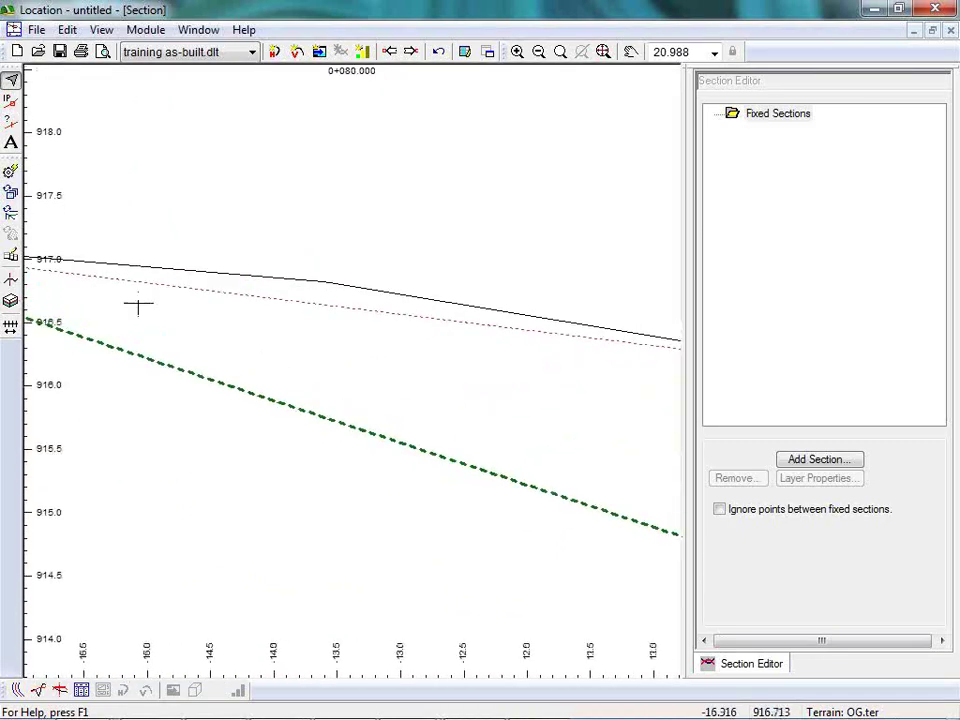
{"action": "scroll", "coordinate": [575, 368], "scroll_direction": "up", "scroll_amount": 1}
Step: Pan across to the right ditch and slope, then recentre the road cross section
{"action": "middle_click_drag", "start_coordinate": [575, 368], "coordinate": [110, 360]}
{"action": "middle_click_drag", "start_coordinate": [433, 414], "coordinate": [100, 410]}
{"action": "middle_click_drag", "start_coordinate": [549, 399], "coordinate": [40, 380]}
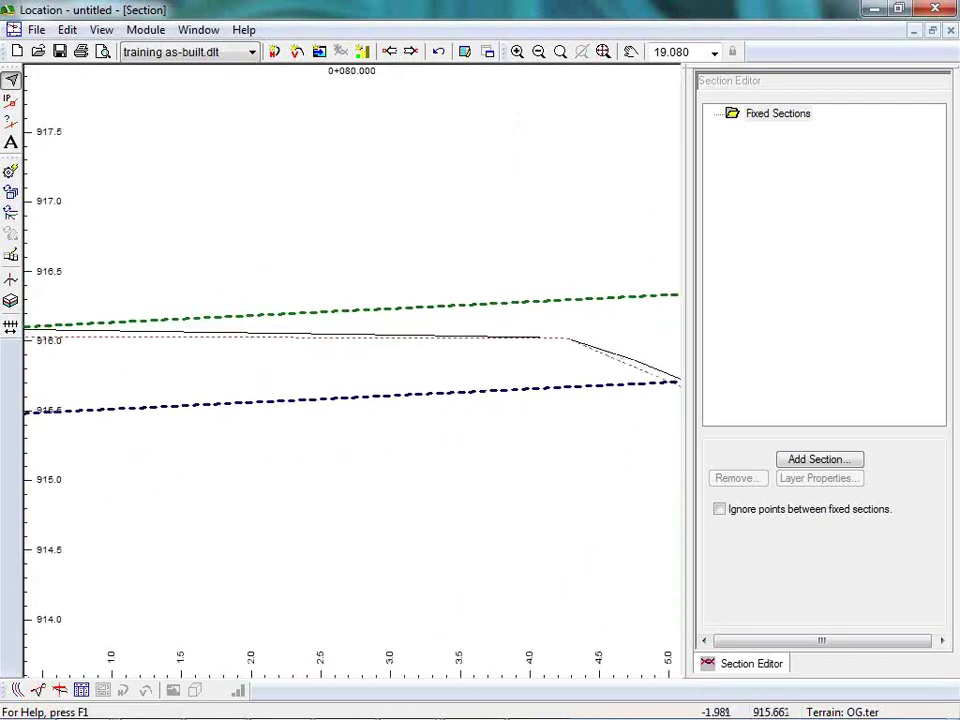
{"action": "middle_click_drag", "start_coordinate": [550, 366], "coordinate": [5, 372]}
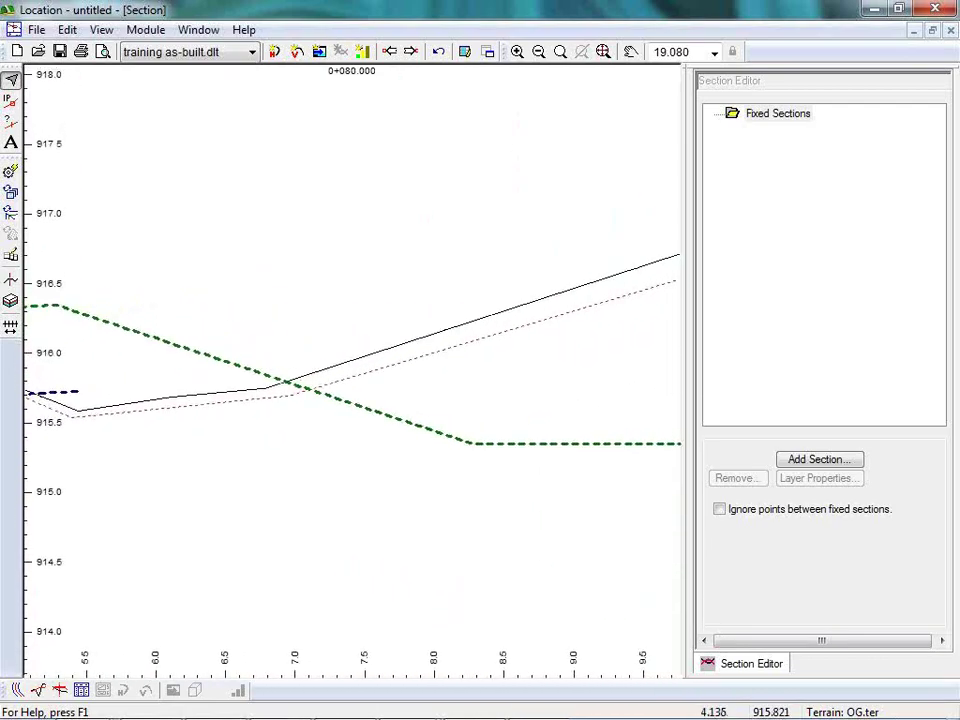
{"action": "middle_click_drag", "start_coordinate": [601, 363], "coordinate": [561, 400]}
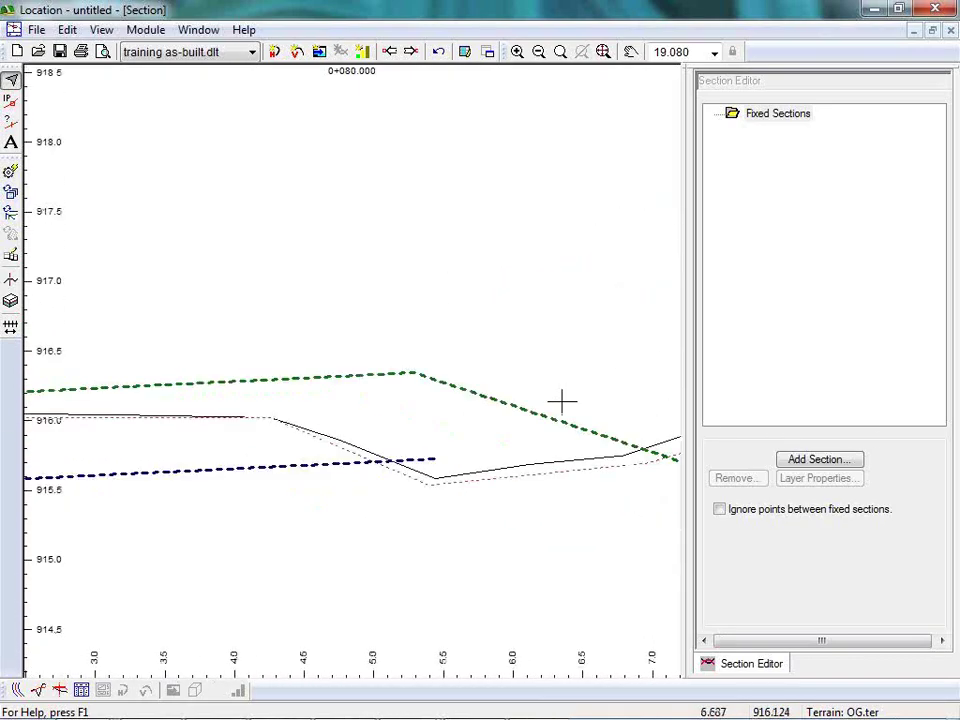
{"action": "scroll", "coordinate": [206, 402], "scroll_direction": "down", "scroll_amount": 3}
{"action": "scroll", "coordinate": [206, 402], "scroll_direction": "up", "scroll_amount": 2}
{"action": "middle_click_drag", "start_coordinate": [189, 405], "coordinate": [353, 355]}
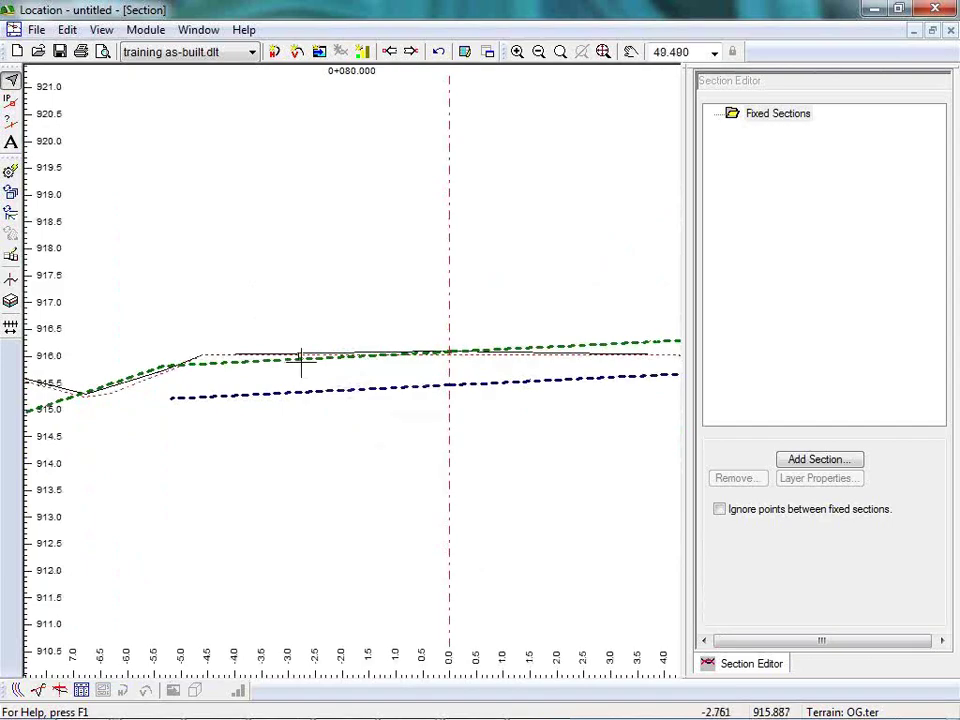
{"action": "middle_click_drag", "start_coordinate": [289, 357], "coordinate": [187, 330]}
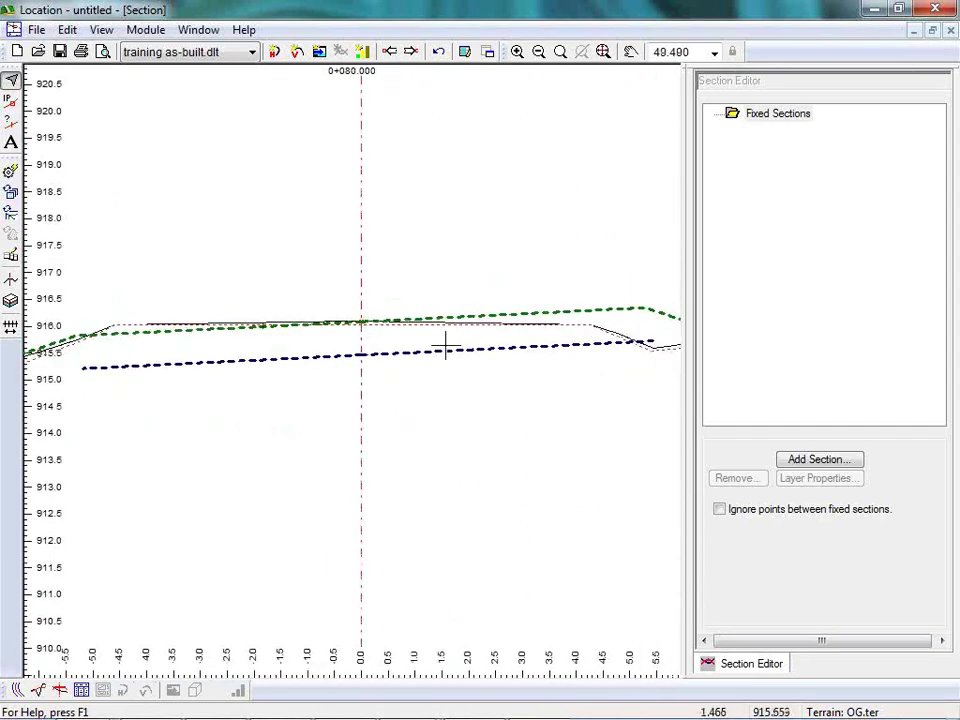
Step: Advance to station 0+099.985 and zoom in around offsets -6 to -3 where the lines meet
{"action": "left_click", "coordinate": [411, 52]}
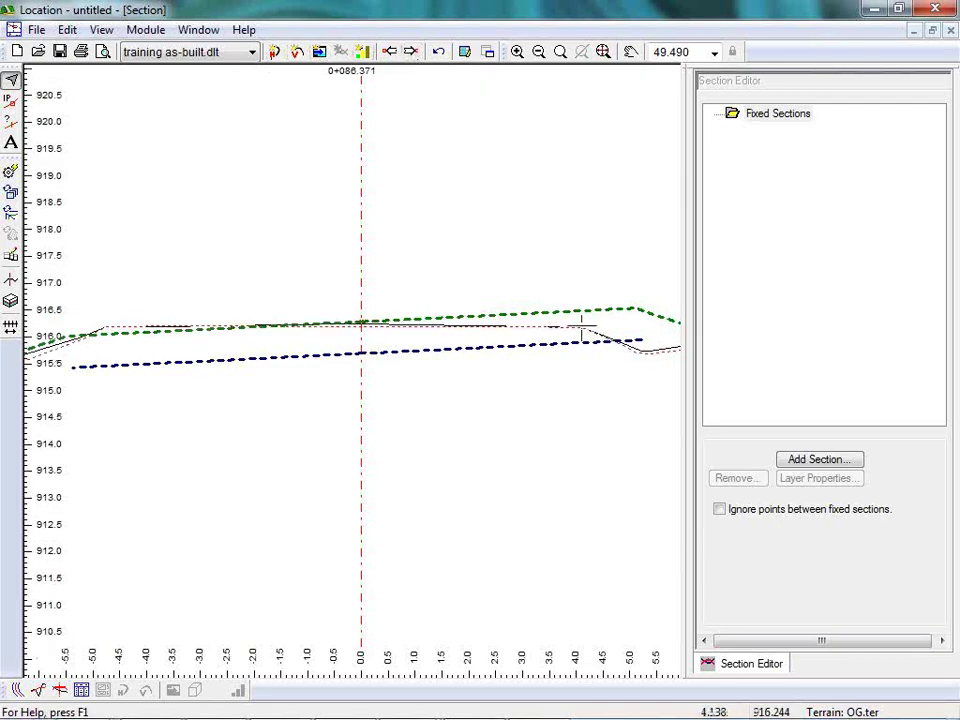
{"action": "scroll", "coordinate": [570, 330], "scroll_direction": "up", "scroll_amount": 5}
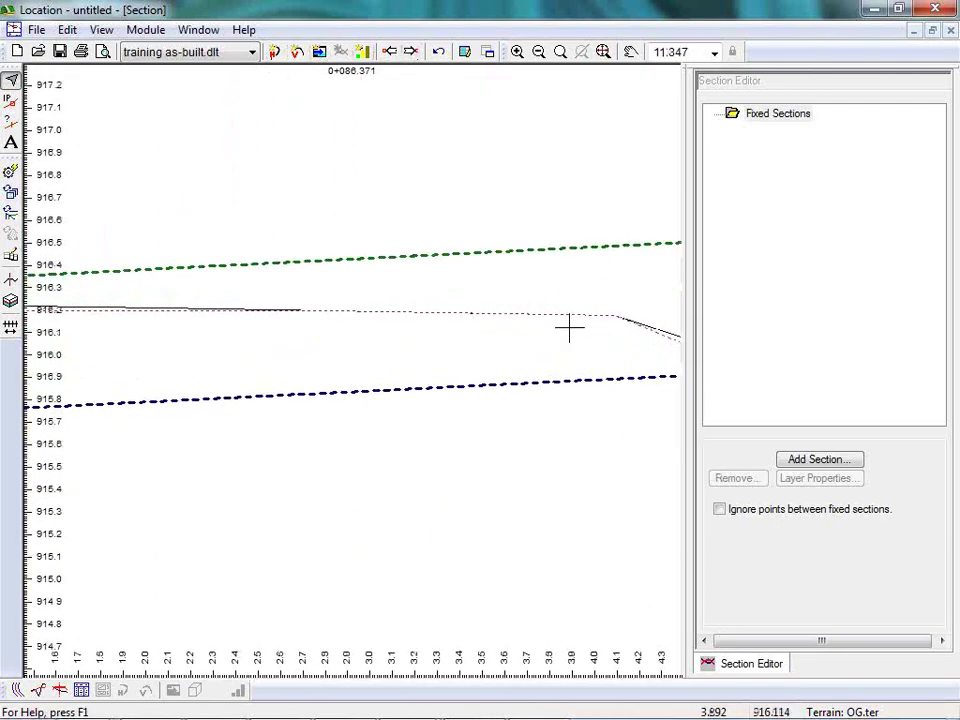
{"action": "left_click", "coordinate": [411, 52]}
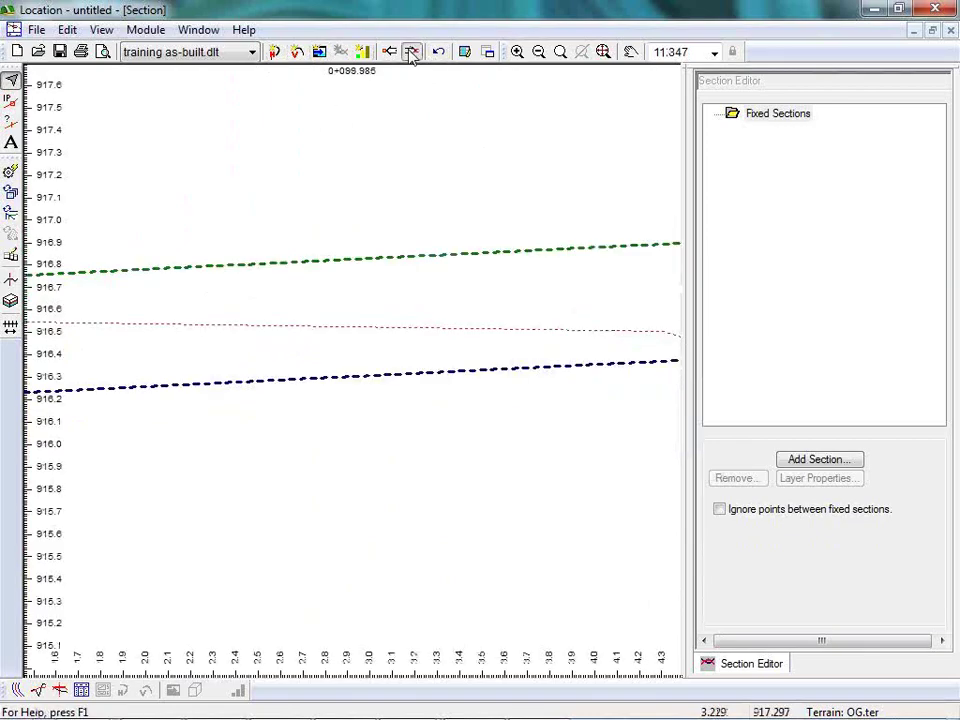
{"action": "middle_click_drag", "start_coordinate": [610, 337], "coordinate": [520, 253]}
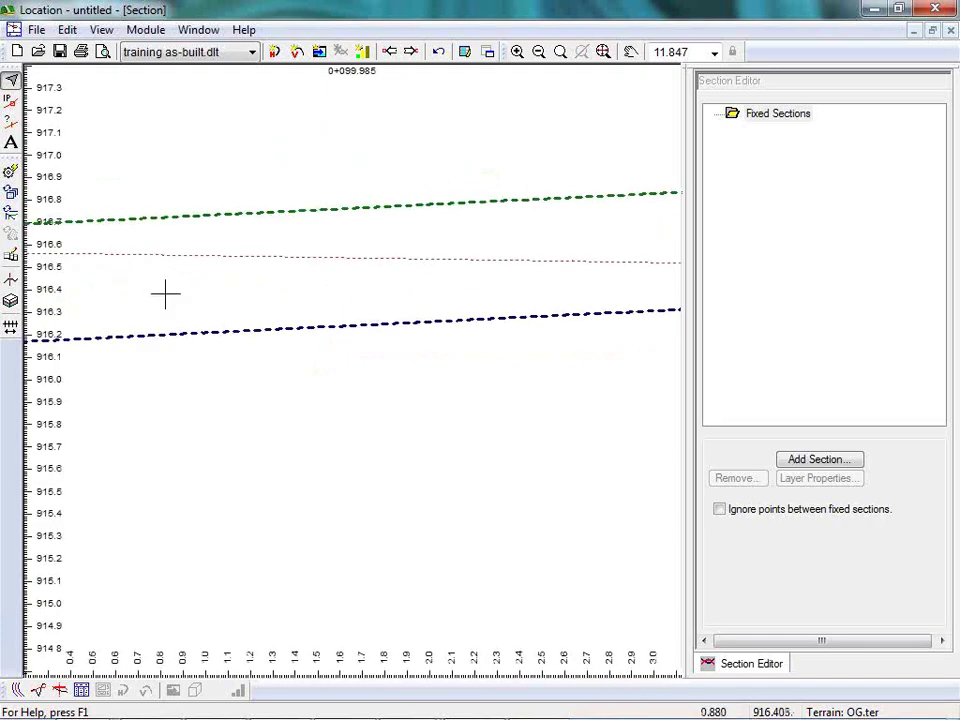
{"action": "middle_click_drag", "start_coordinate": [165, 293], "coordinate": [670, 312]}
{"action": "middle_click_drag", "start_coordinate": [236, 321], "coordinate": [853, 294]}
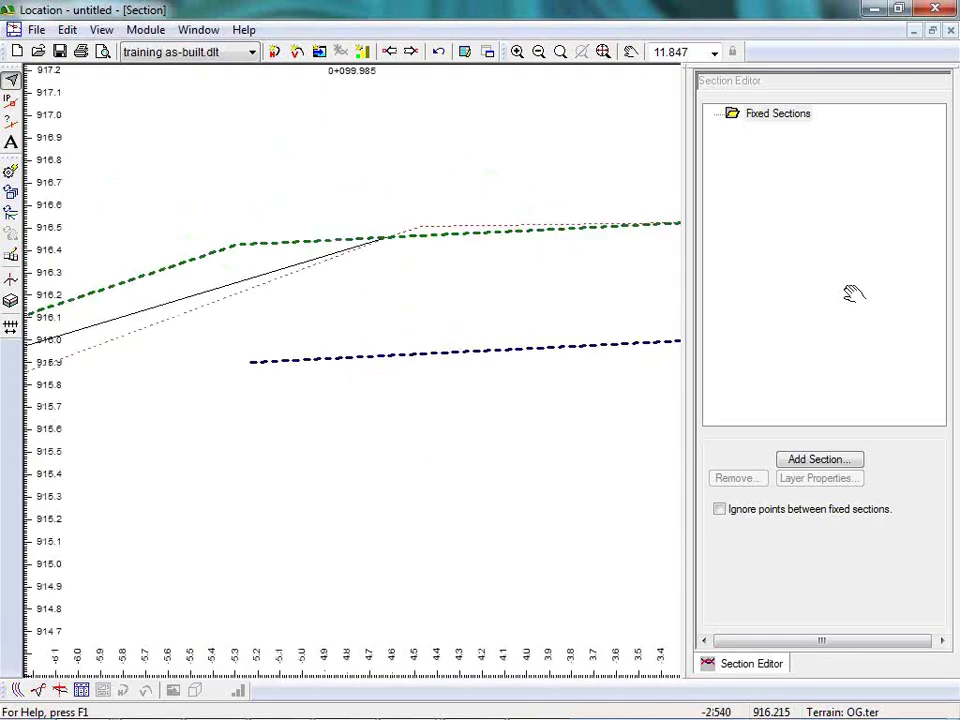
{"action": "scroll", "coordinate": [426, 221], "scroll_direction": "up", "scroll_amount": 5}
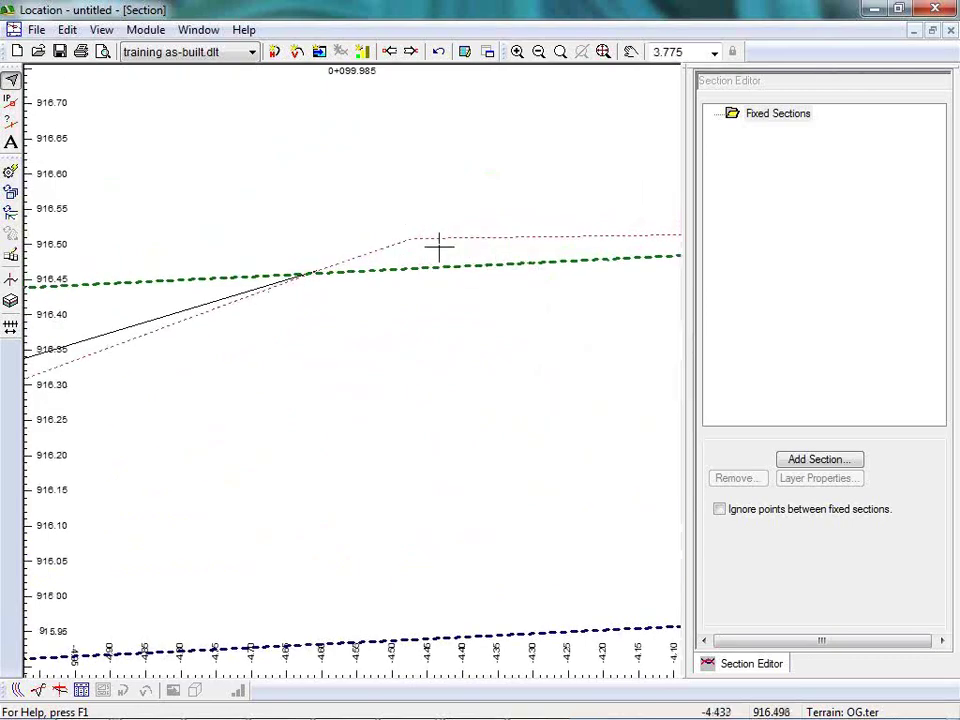
Step: Recentre the 0+099.985 section on the crossing surveyed and design lines near the left slope
{"action": "right_click", "coordinate": [439, 247]}
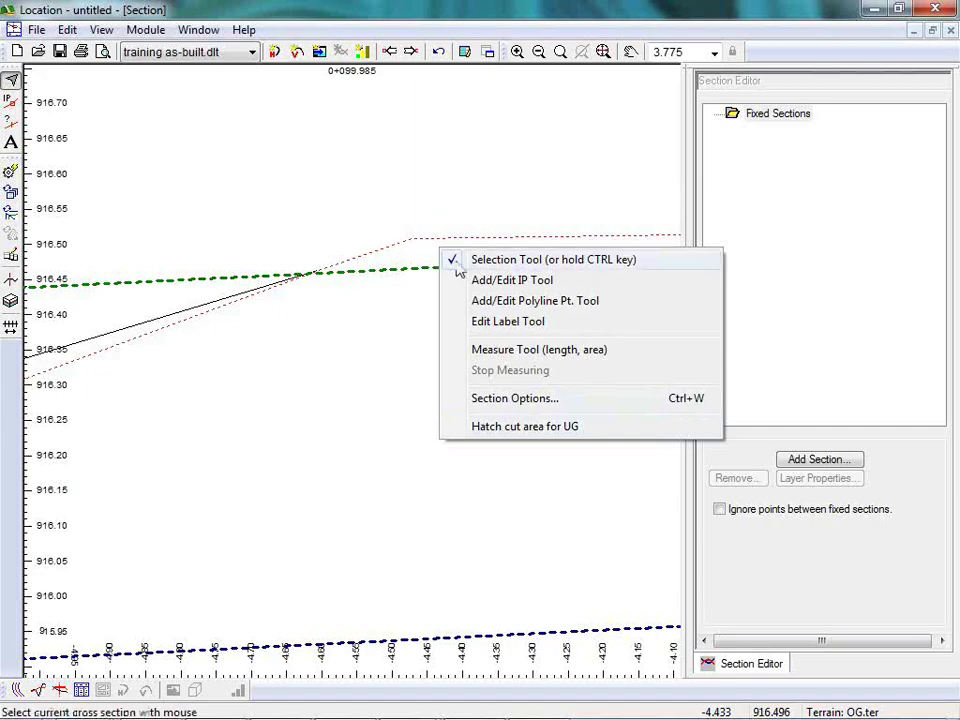
{"action": "left_click", "coordinate": [407, 262]}
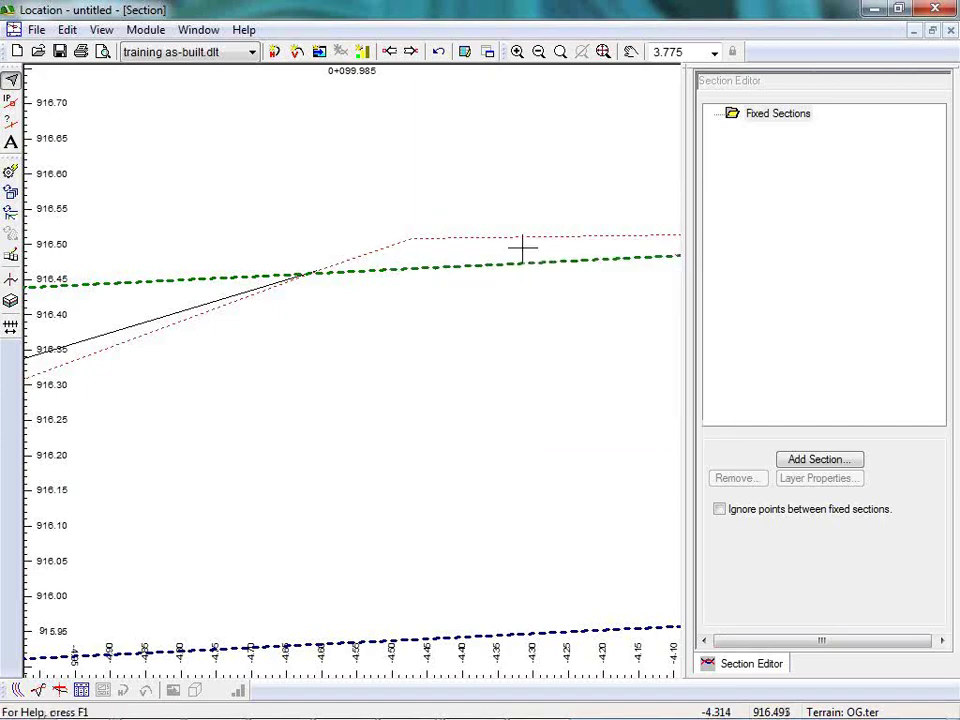
{"action": "scroll", "coordinate": [326, 281], "scroll_direction": "up", "scroll_amount": 1}
{"action": "middle_click_drag", "start_coordinate": [326, 281], "coordinate": [332, 298]}
{"action": "right_click", "coordinate": [338, 298]}
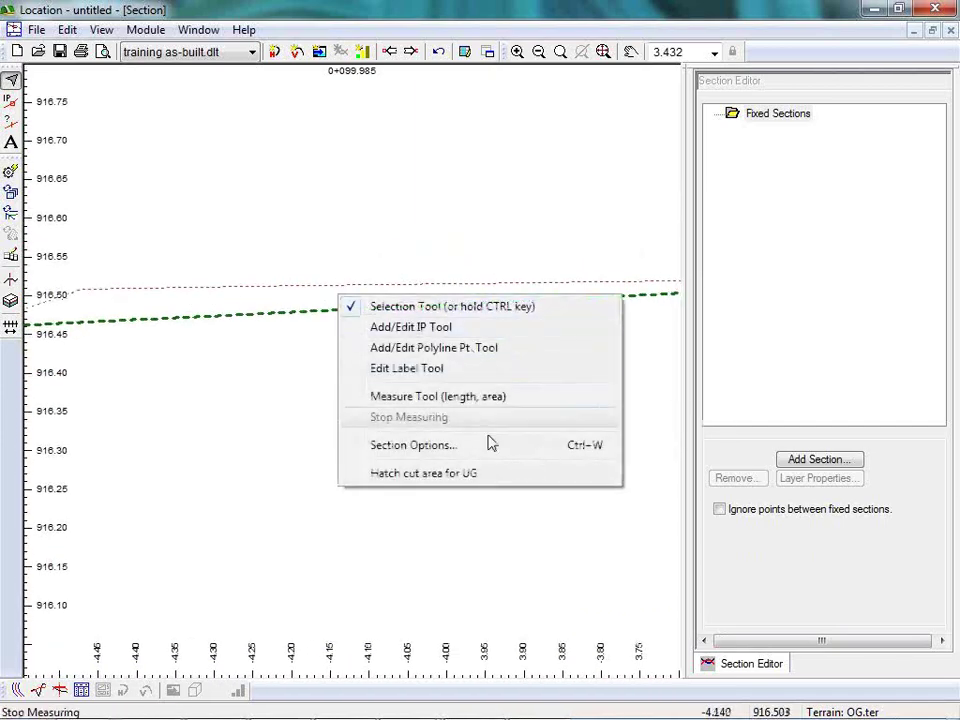
{"action": "left_click", "coordinate": [411, 131]}
{"action": "scroll", "coordinate": [349, 285], "scroll_direction": "down", "scroll_amount": 10}
{"action": "mouse_move", "coordinate": [330, 319]}
{"action": "middle_mouse_down"}
{"action": "mouse_move", "coordinate": [399, 339]}
{"action": "mouse_move", "coordinate": [328, 336]}
{"action": "middle_mouse_up"}
Step: Hatch the WG cut area on this section and pan toward offset 0 to review it
{"action": "right_click", "coordinate": [320, 343]}
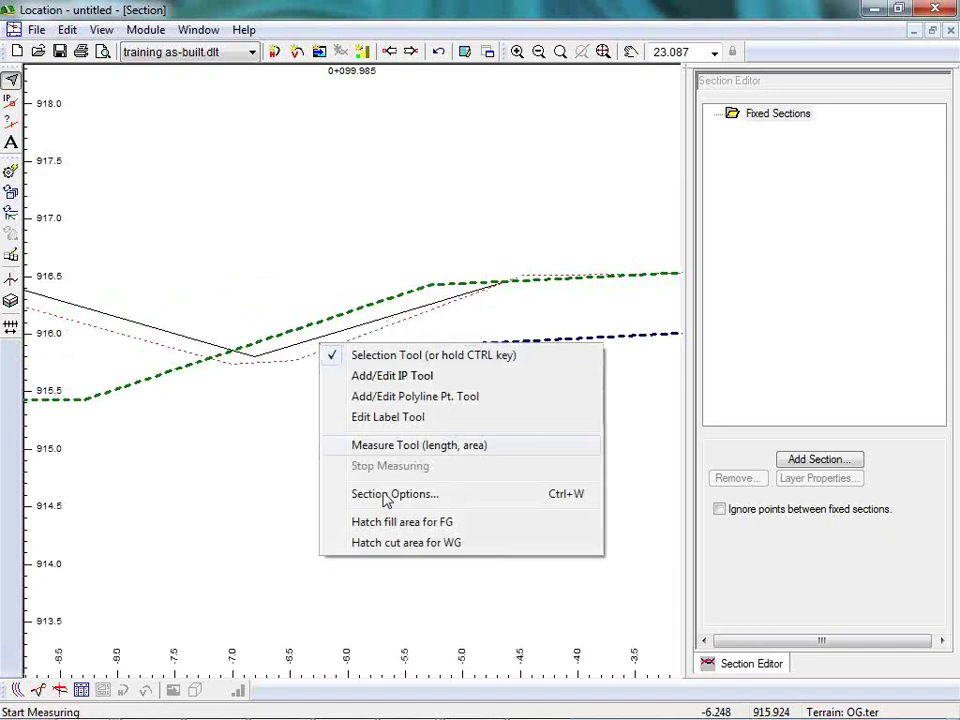
{"action": "left_click", "coordinate": [420, 543]}
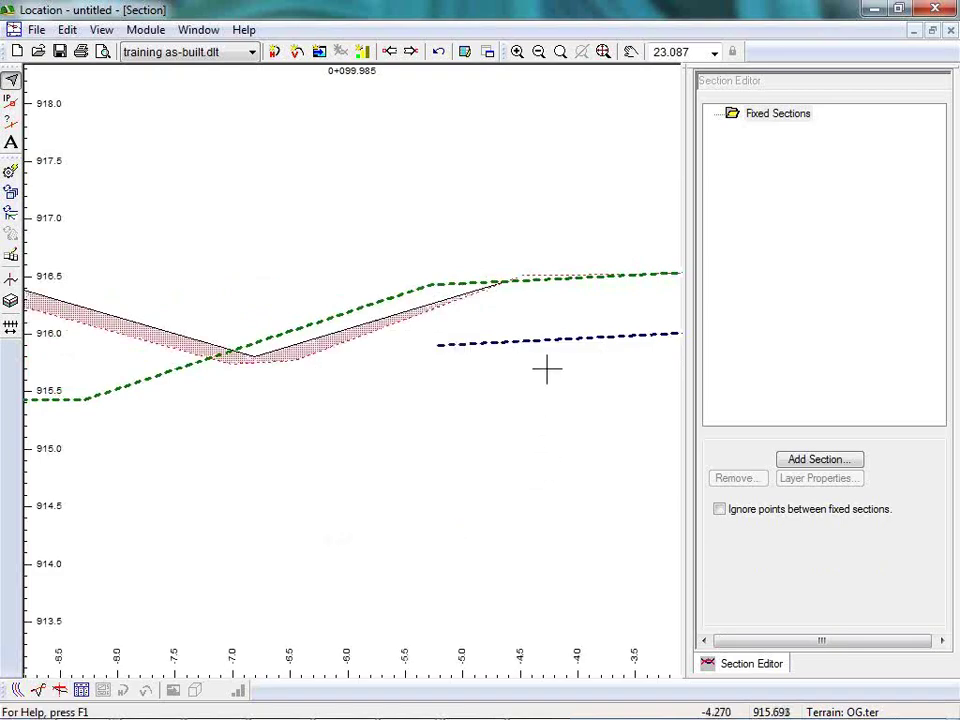
{"action": "mouse_move", "coordinate": [546, 368]}
{"action": "middle_mouse_down"}
{"action": "mouse_move", "coordinate": [433, 392]}
{"action": "mouse_move", "coordinate": [401, 290]}
{"action": "middle_mouse_up"}
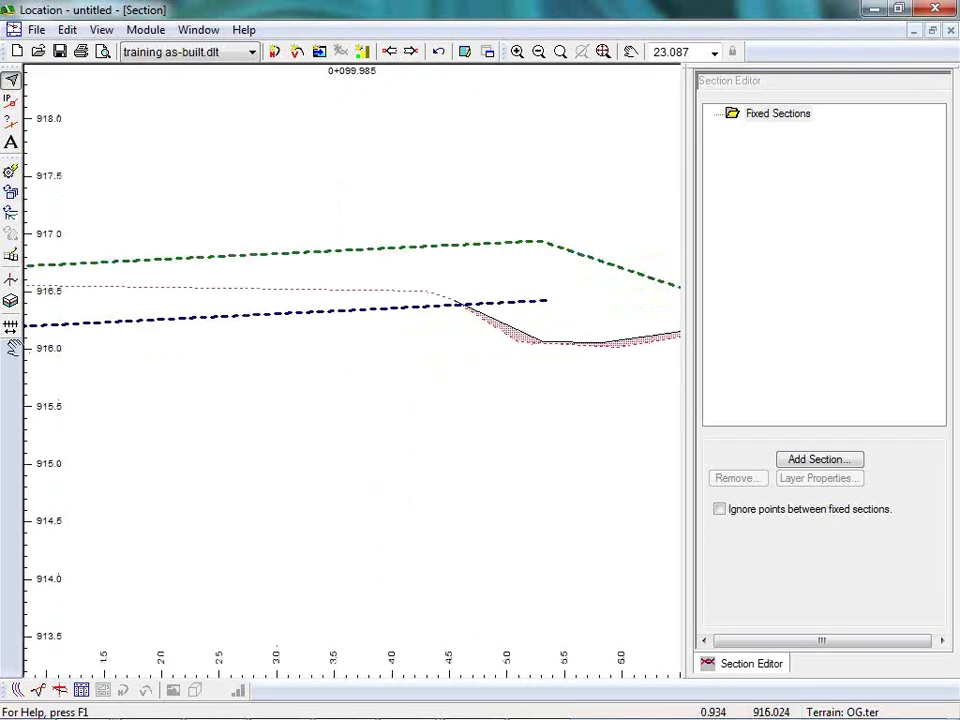
{"action": "scroll", "coordinate": [350, 370], "scroll_direction": "right", "scroll_amount": 3}
{"action": "scroll", "coordinate": [613, 373], "scroll_direction": "left", "scroll_amount": 5}
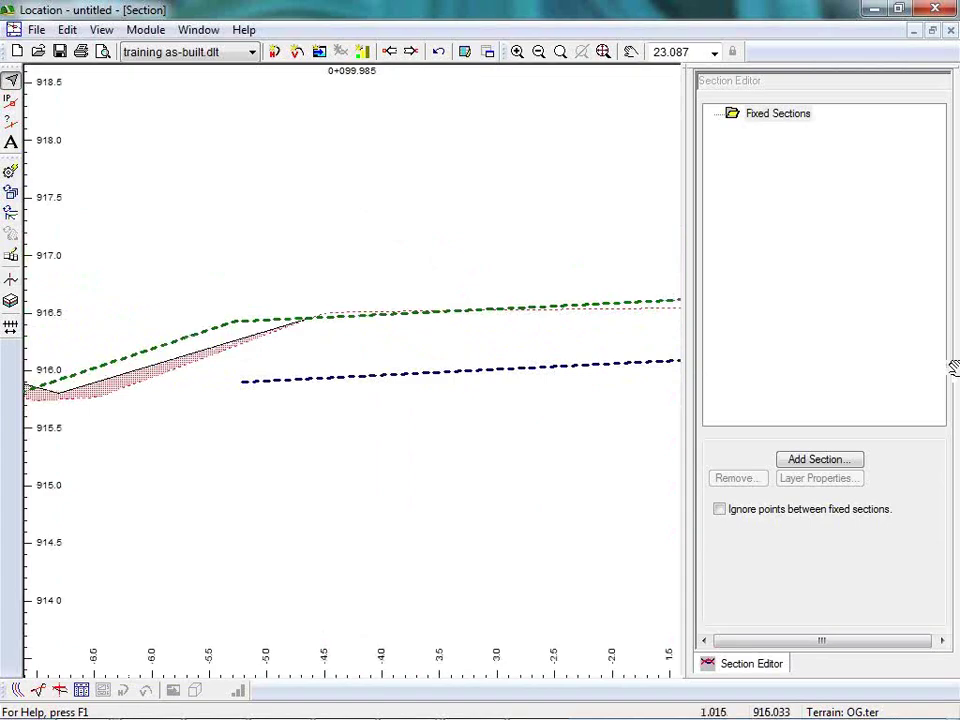
{"action": "scroll", "coordinate": [561, 396], "scroll_direction": "right", "scroll_amount": 5}
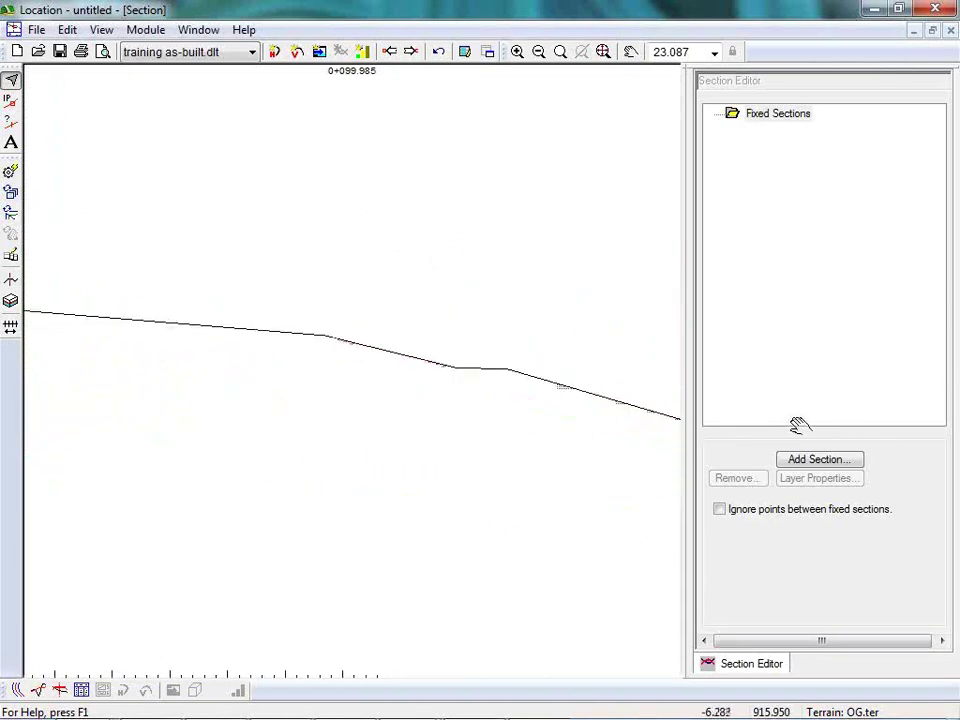
{"action": "right_click", "coordinate": [377, 270]}
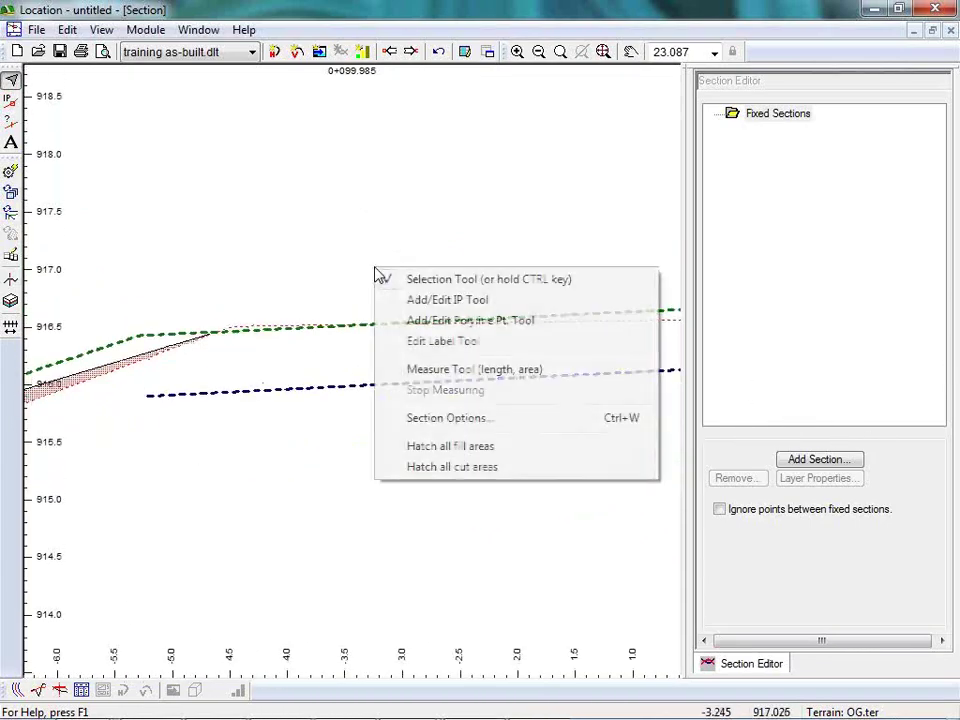
Step: In Section Options, make the template display hatch fill areas instead of cut areas
{"action": "left_click", "coordinate": [463, 419]}
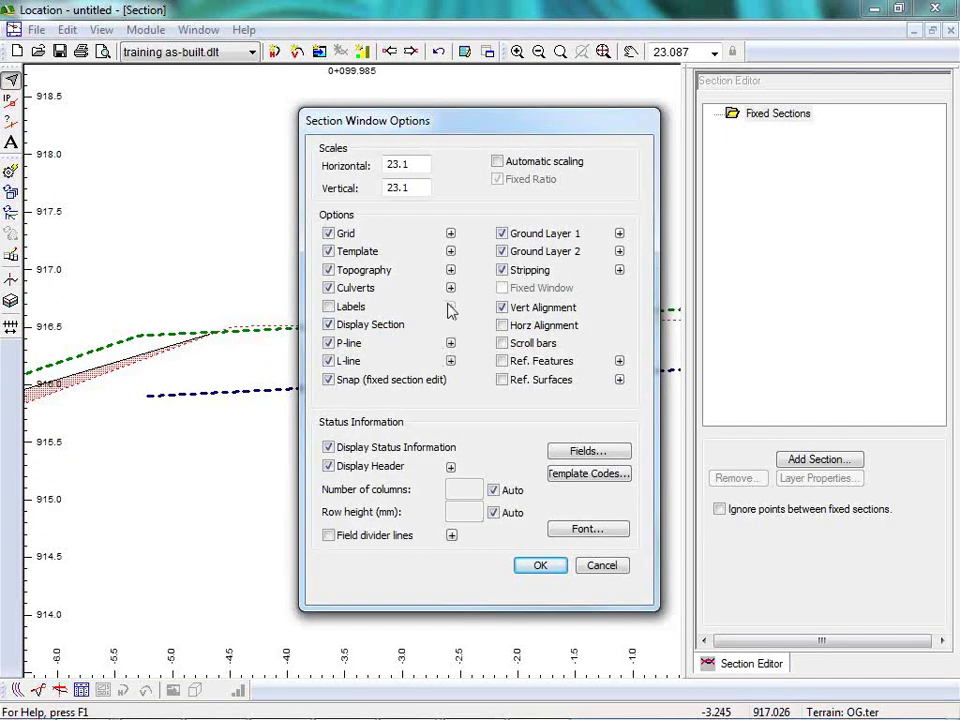
{"action": "left_click", "coordinate": [451, 252]}
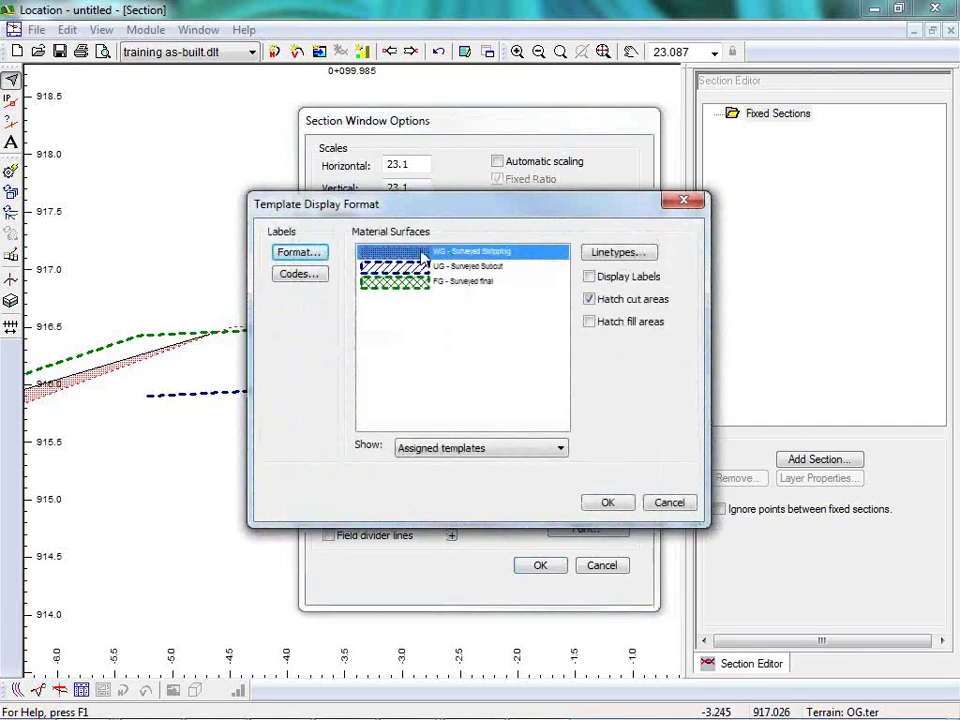
{"action": "left_click", "coordinate": [590, 321]}
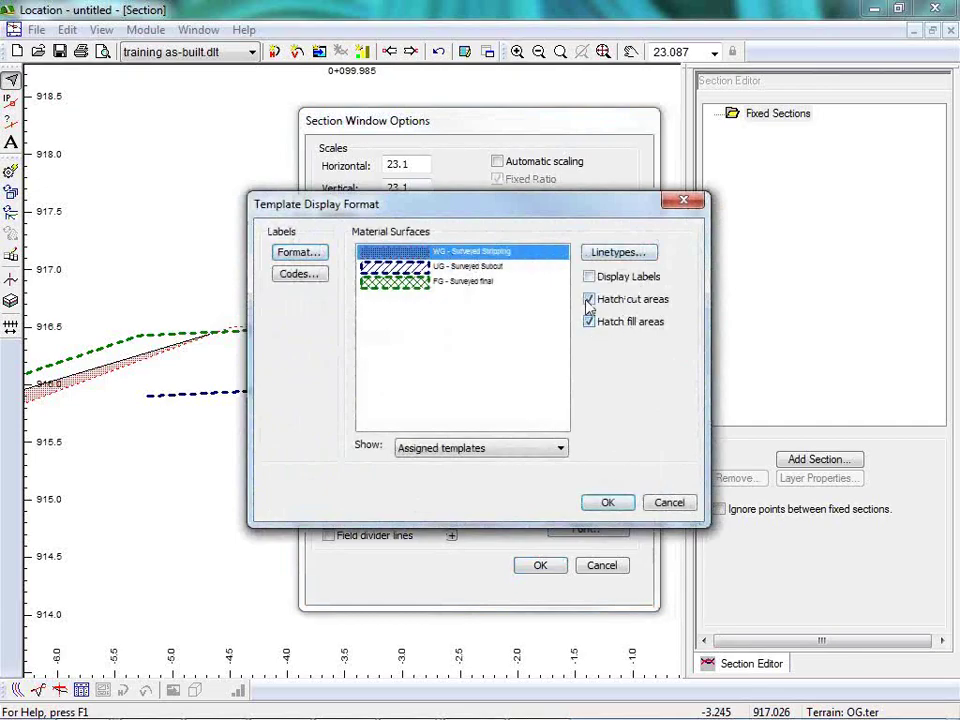
{"action": "left_click", "coordinate": [590, 300]}
{"action": "left_click", "coordinate": [620, 502]}
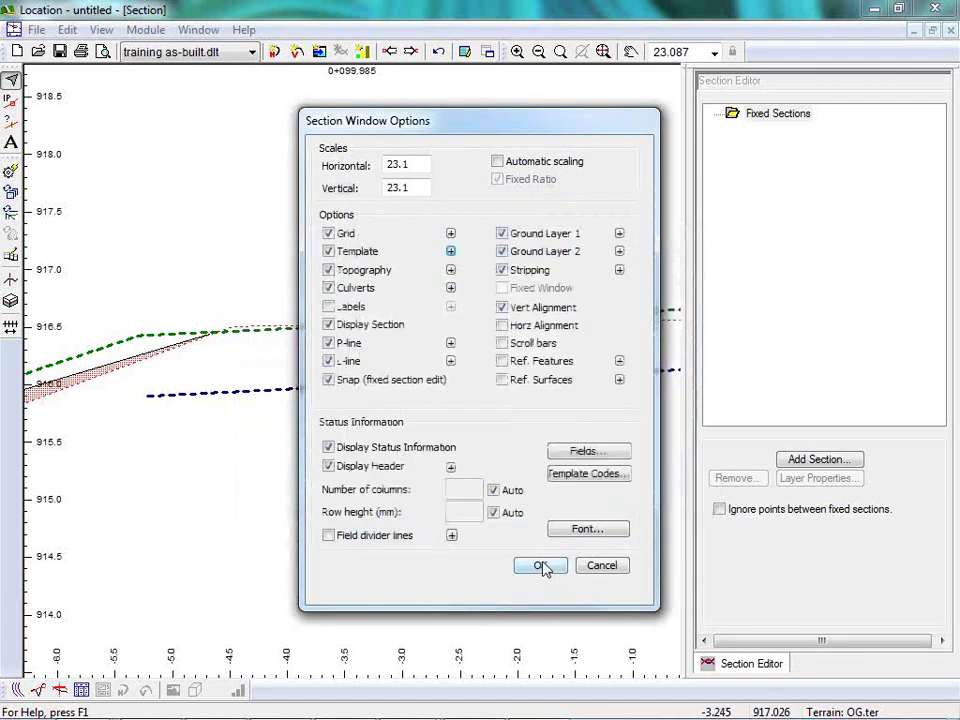
{"action": "left_click", "coordinate": [541, 566]}
Step: Zoom out and step forward through stations 0+100.000, 0+106.369, 0+114.317 to 0+119.984
{"action": "middle_click_drag", "start_coordinate": [414, 360], "coordinate": [48, 388]}
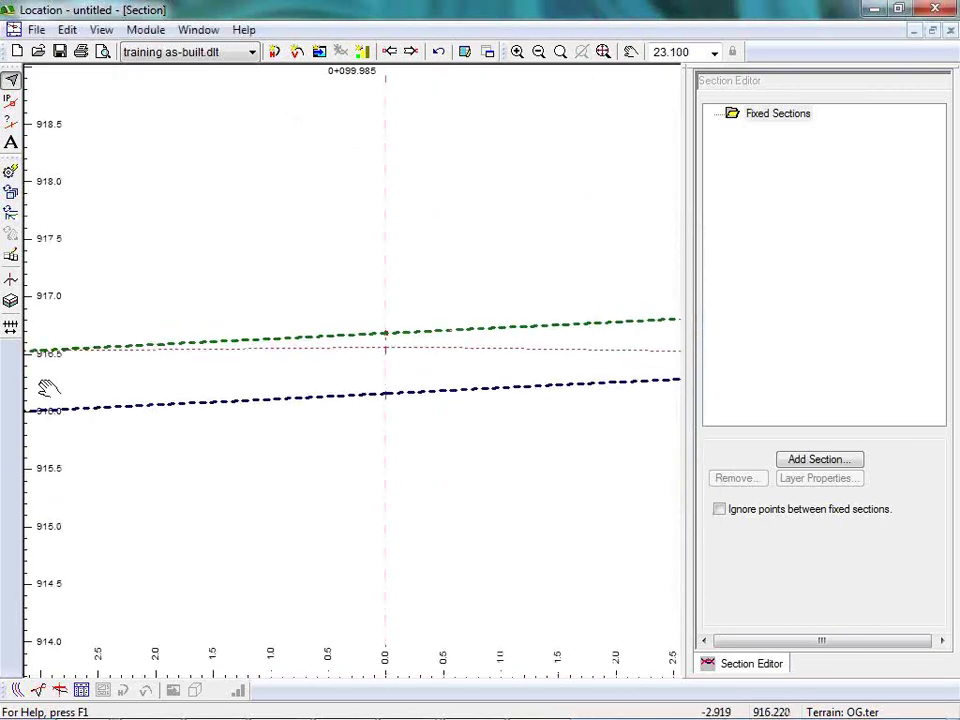
{"action": "scroll", "coordinate": [407, 377], "scroll_direction": "down", "scroll_amount": 3}
{"action": "middle_click_drag", "start_coordinate": [448, 405], "coordinate": [369, 407]}
{"action": "scroll", "coordinate": [369, 407], "scroll_direction": "down", "scroll_amount": 2}
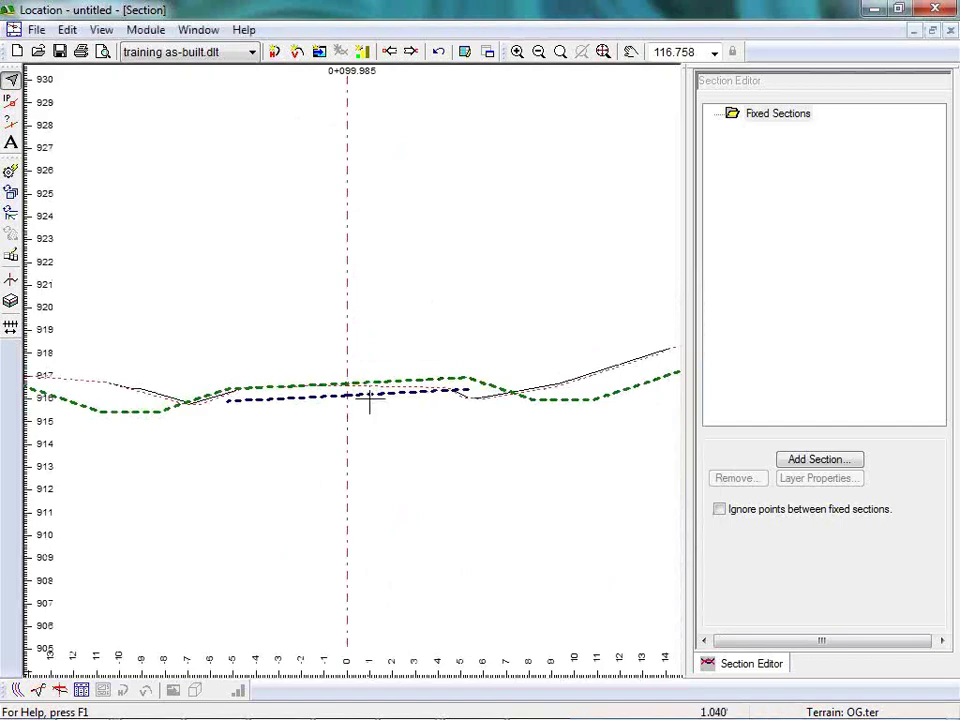
{"action": "left_click", "coordinate": [411, 52]}
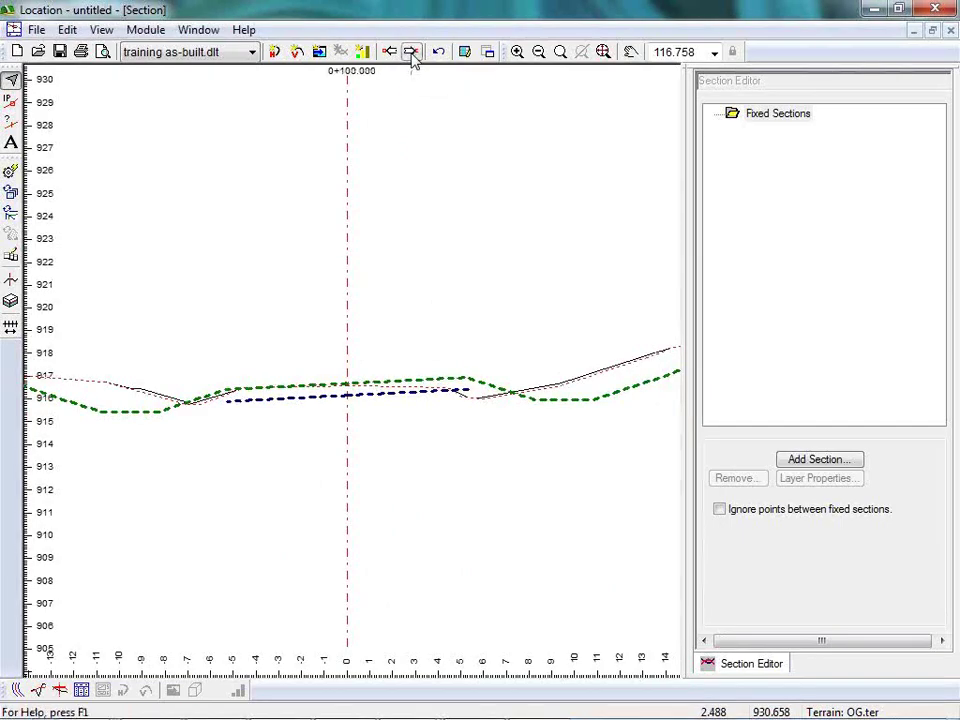
{"action": "left_click", "coordinate": [411, 53]}
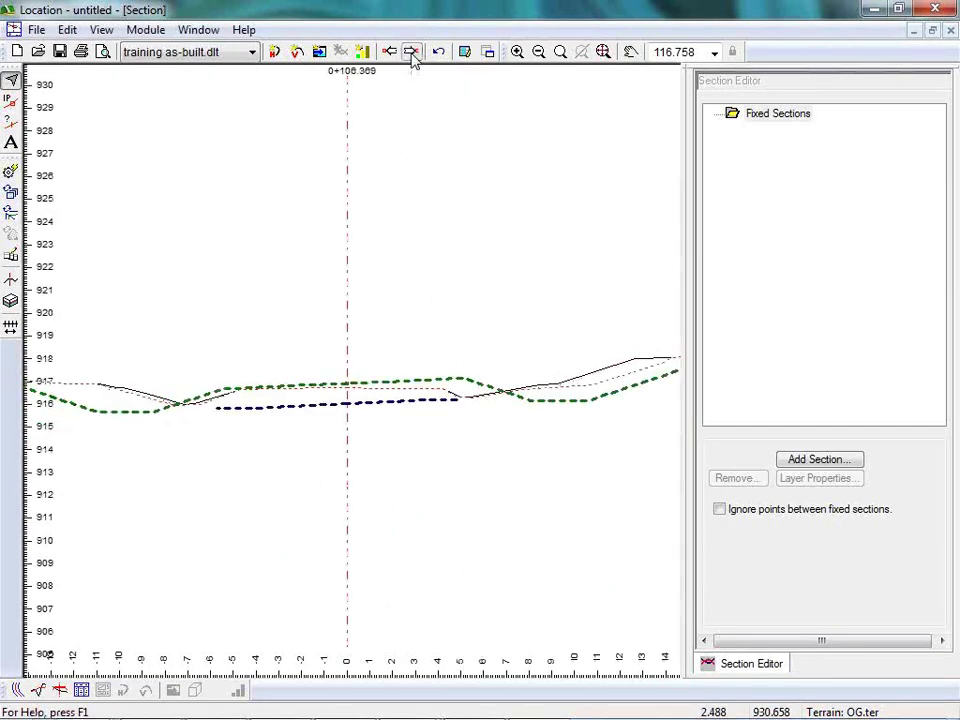
{"action": "left_click", "coordinate": [411, 53]}
{"action": "left_click", "coordinate": [411, 53]}
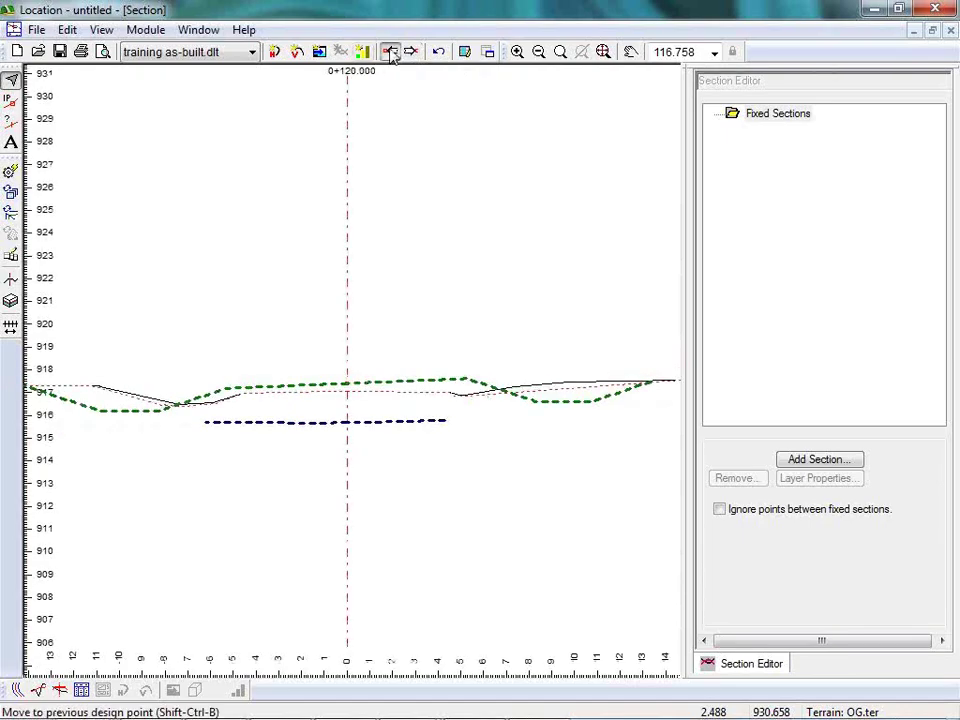
Step: Step back to station 0+079.987 and zoom in on the left ditch slope
{"action": "left_click", "coordinate": [390, 53]}
{"action": "left_click", "coordinate": [390, 53]}
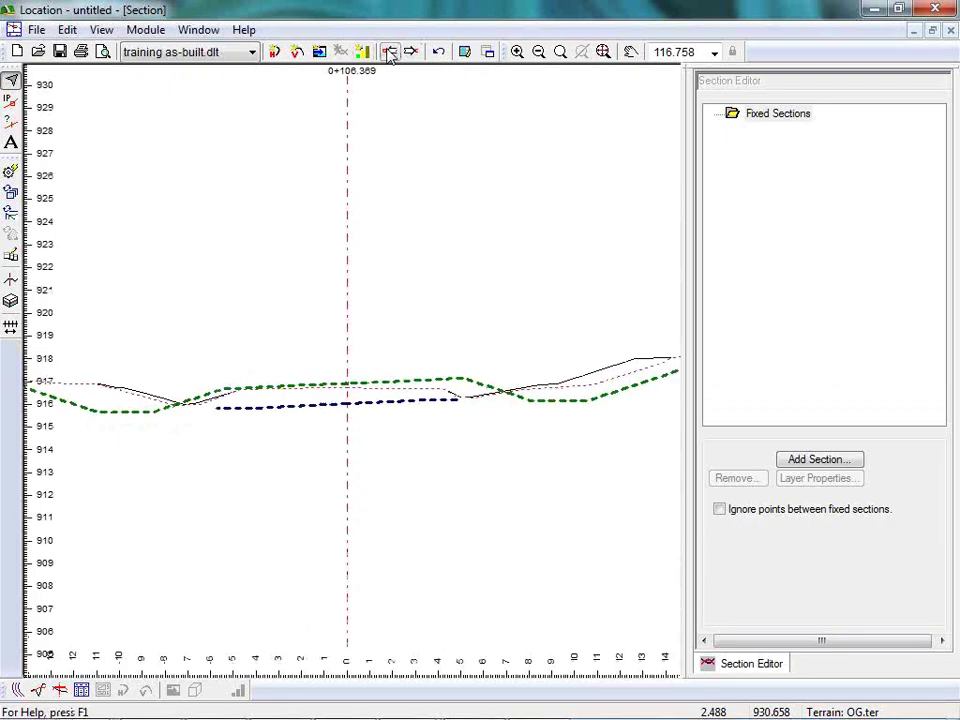
{"action": "left_click", "coordinate": [390, 53]}
{"action": "left_click", "coordinate": [390, 53]}
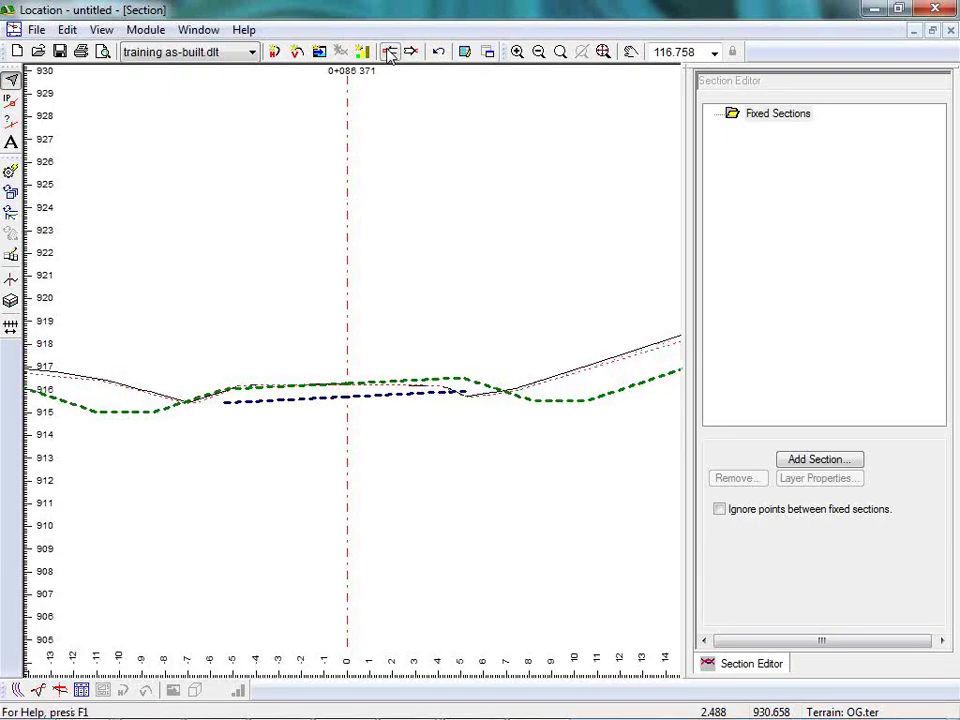
{"action": "left_click", "coordinate": [390, 53]}
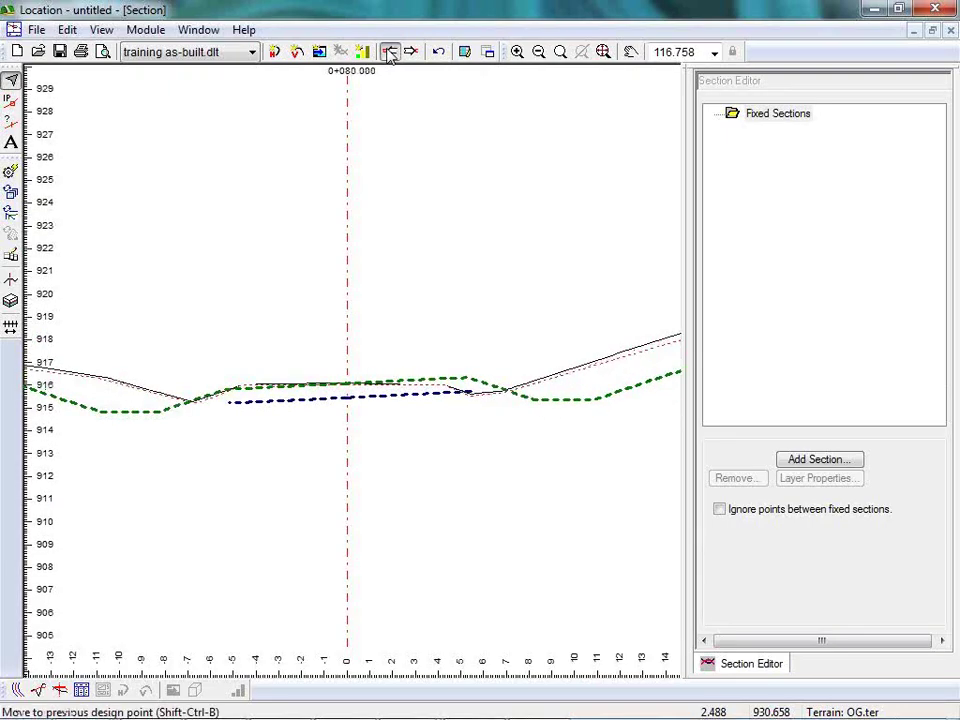
{"action": "left_click", "coordinate": [389, 52]}
{"action": "middle_click_drag", "start_coordinate": [268, 383], "coordinate": [400, 405]}
{"action": "scroll", "coordinate": [317, 407], "scroll_direction": "up", "scroll_amount": 5}
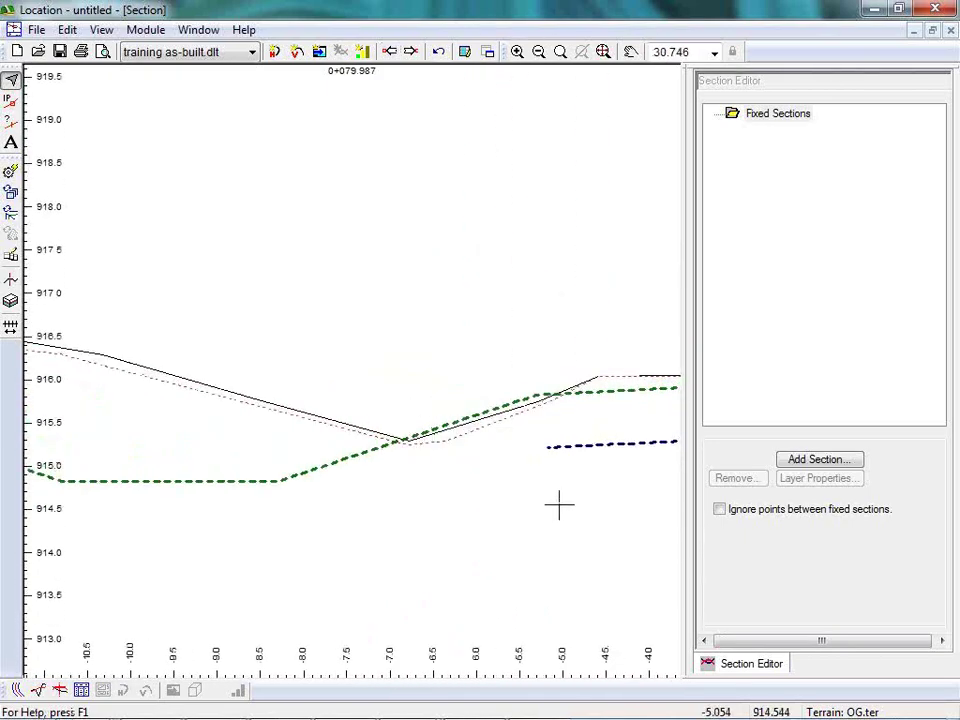
{"action": "middle_click_drag", "start_coordinate": [574, 461], "coordinate": [441, 405]}
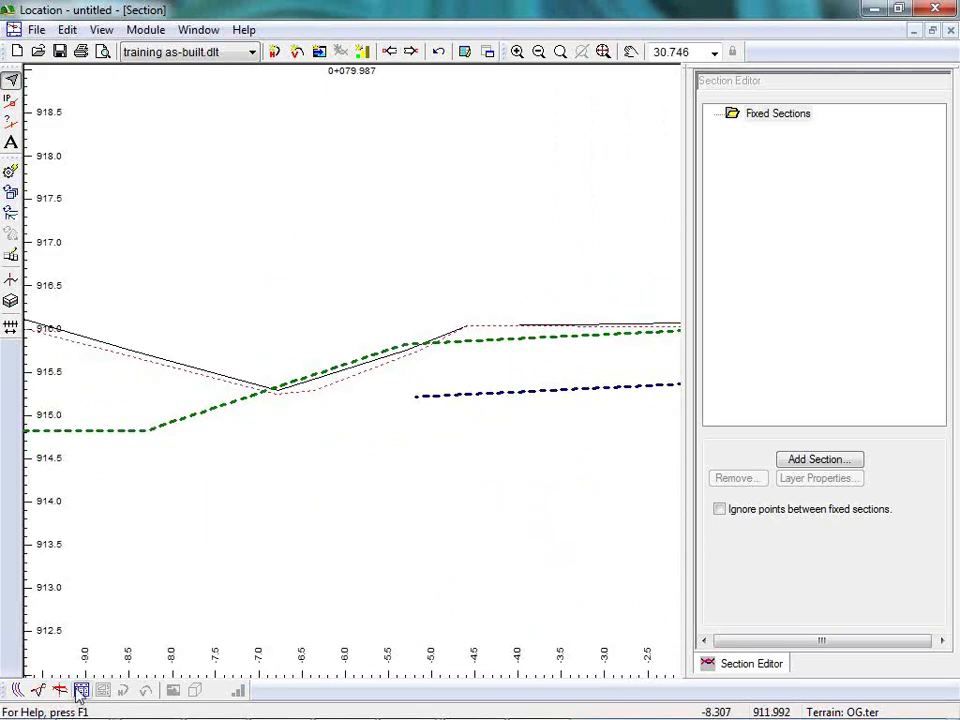
Step: Show section and data table side by side, view stations 0+120 and 0+140, and pan the offsets
{"action": "left_click", "coordinate": [932, 30]}
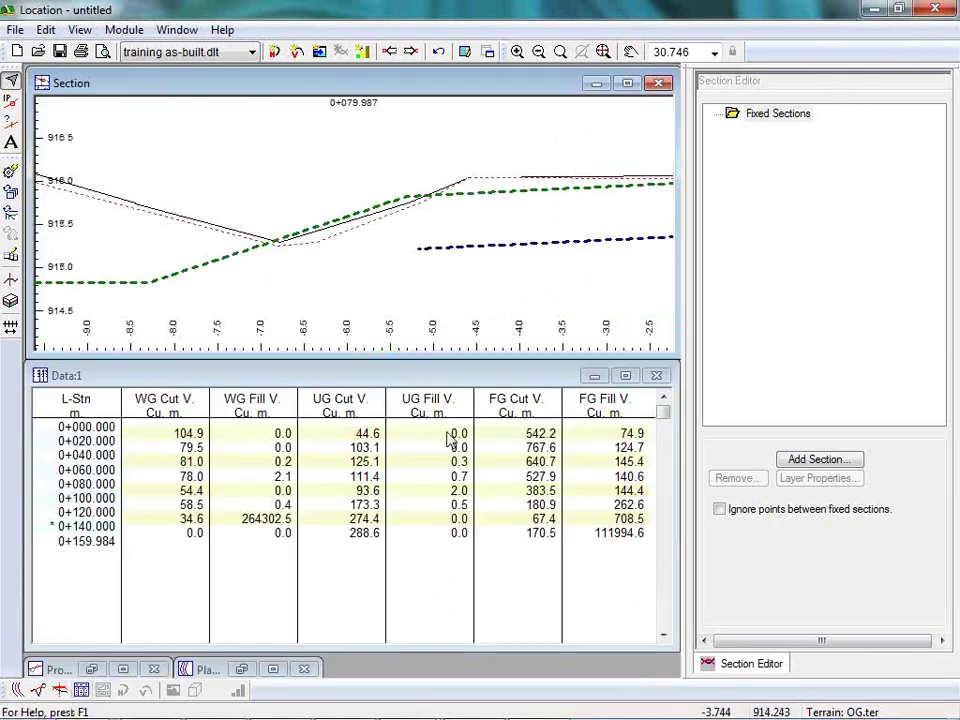
{"action": "left_click", "coordinate": [276, 524]}
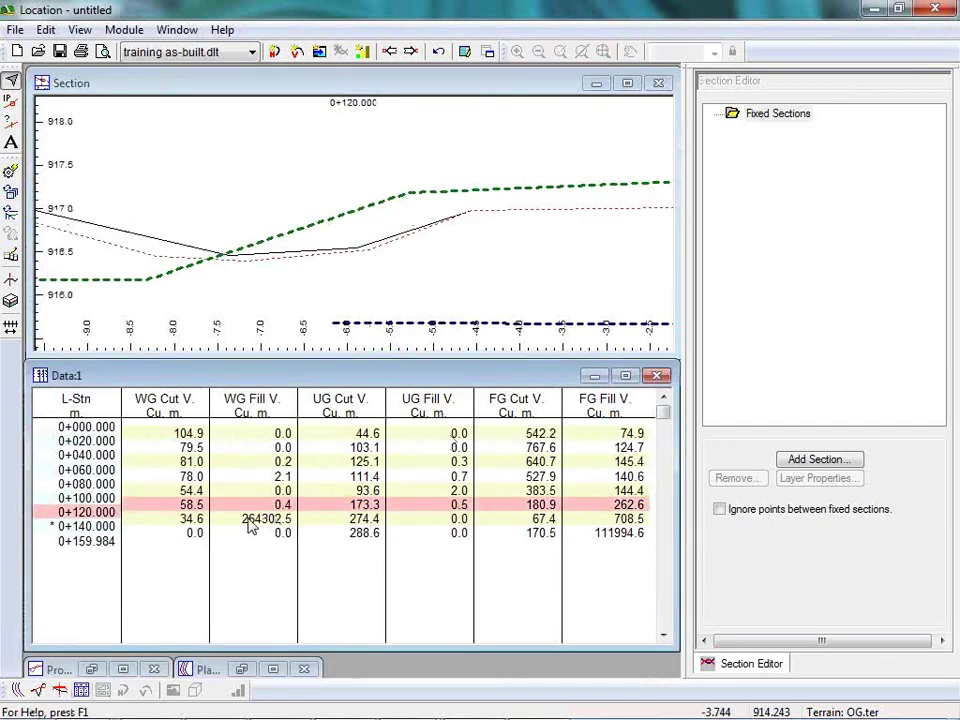
{"action": "left_click", "coordinate": [250, 524]}
{"action": "scroll", "coordinate": [450, 250], "scroll_direction": "up", "scroll_amount": 3}
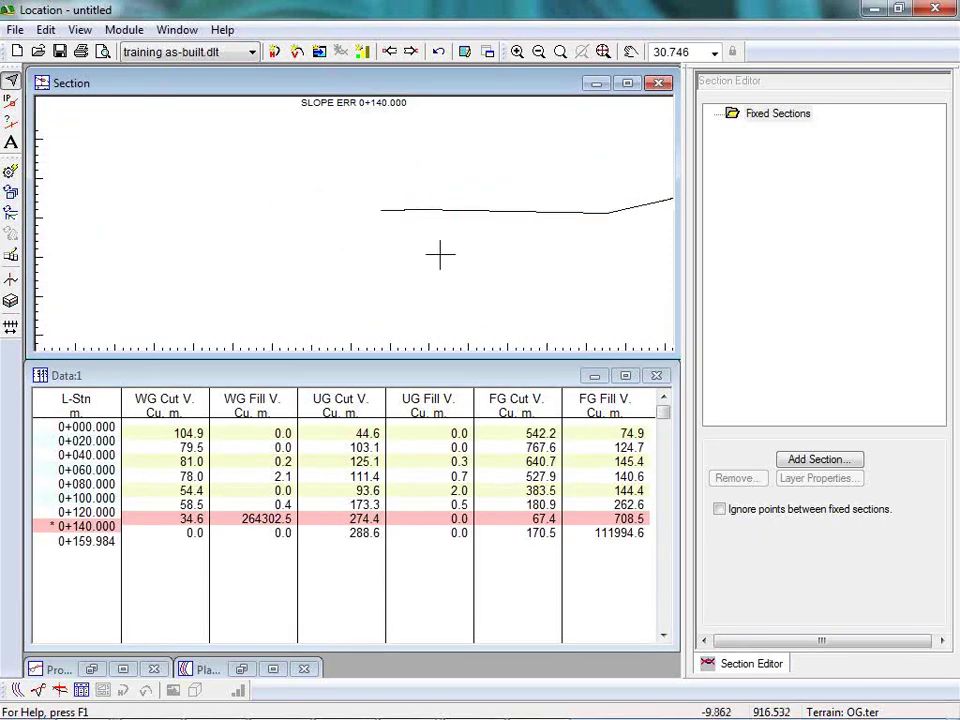
{"action": "scroll", "coordinate": [440, 255], "scroll_direction": "down", "scroll_amount": 2}
{"action": "middle_click_drag", "start_coordinate": [574, 221], "coordinate": [40, 215]}
{"action": "middle_click_drag", "start_coordinate": [611, 204], "coordinate": [30, 205]}
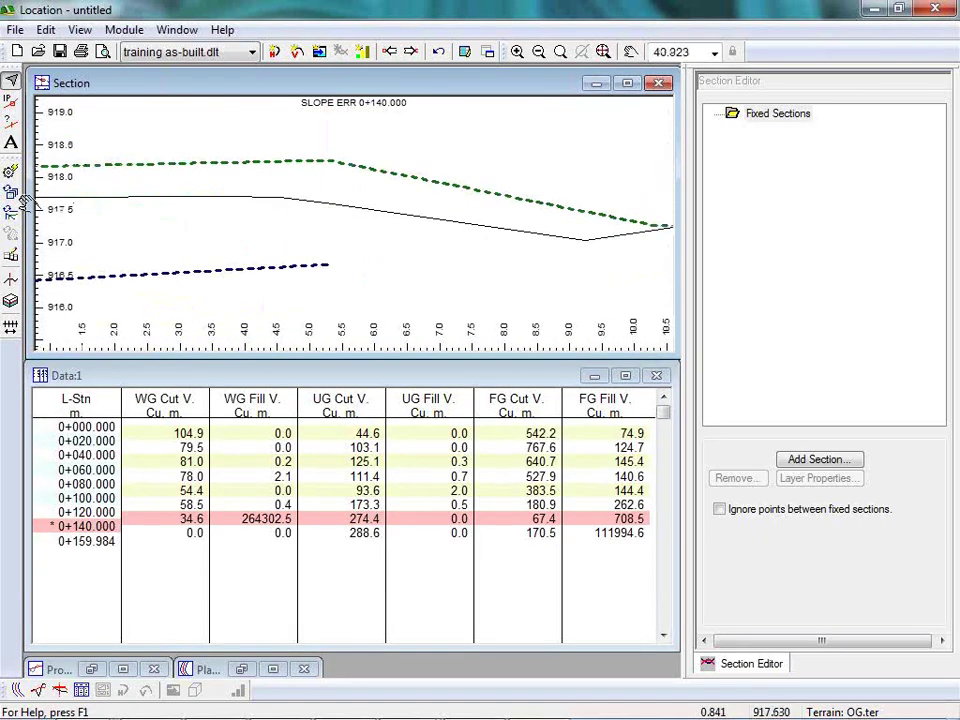
{"action": "middle_click_drag", "start_coordinate": [535, 214], "coordinate": [628, 255]}
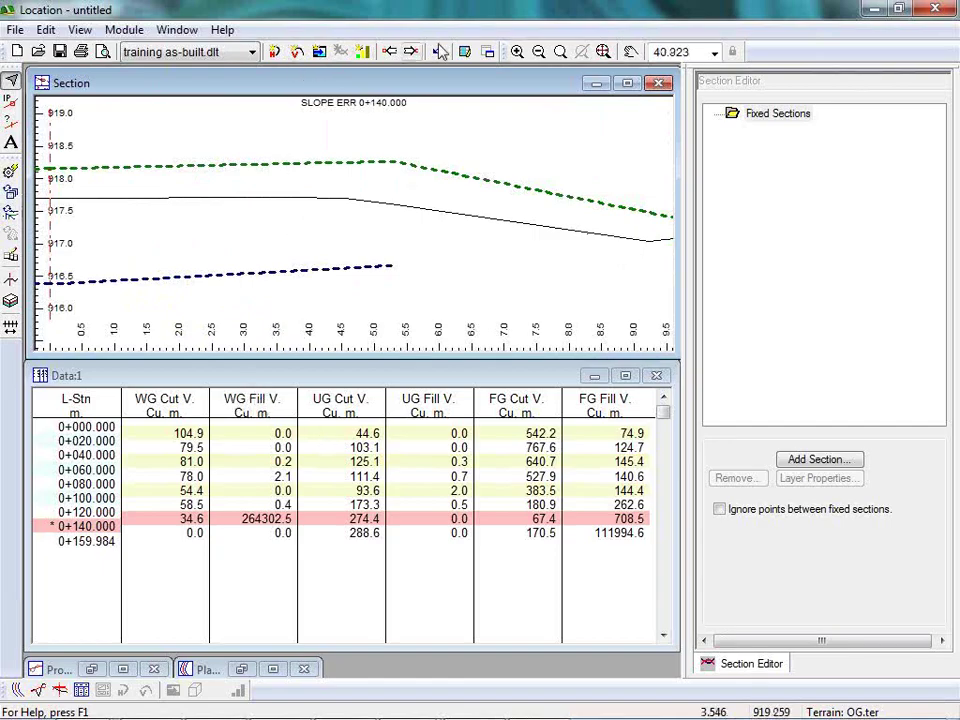
Step: Step back a section to inspect the left-side cut, then select the 0+080 and 0+100 table rows
{"action": "left_click", "coordinate": [393, 53]}
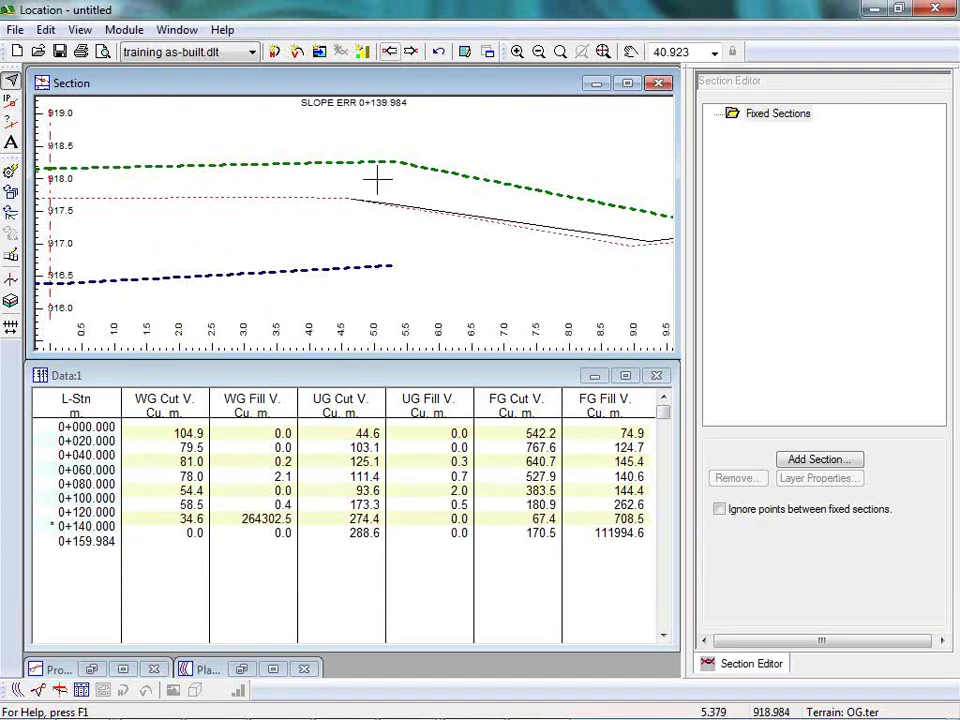
{"action": "mouse_move", "coordinate": [261, 257]}
{"action": "middle_mouse_down"}
{"action": "mouse_move", "coordinate": [780, 279]}
{"action": "mouse_move", "coordinate": [767, 253]}
{"action": "middle_mouse_up"}
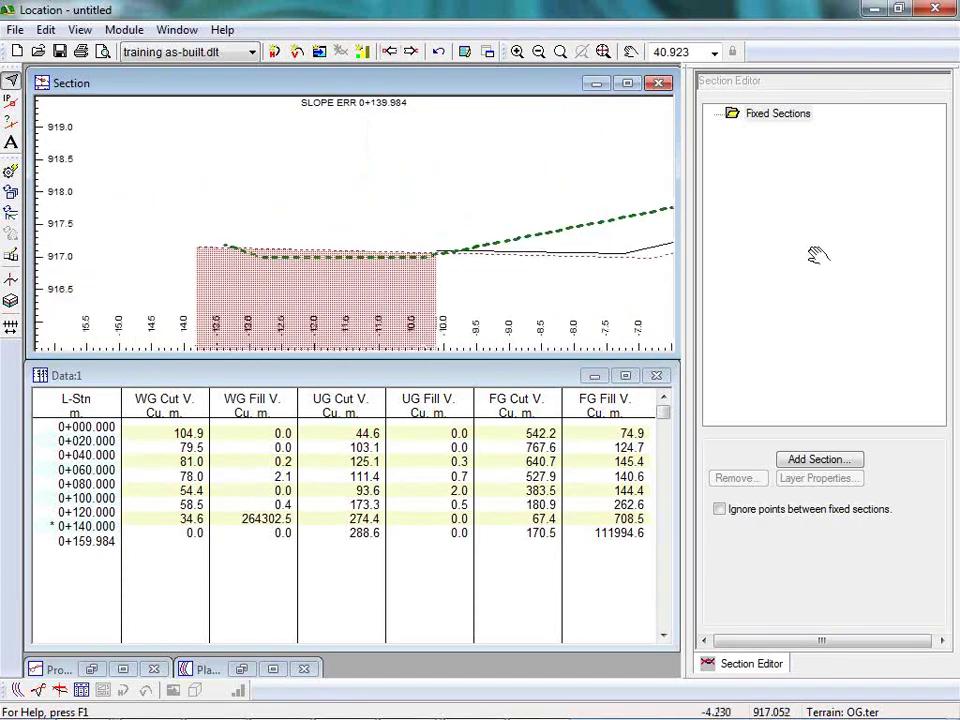
{"action": "mouse_move", "coordinate": [383, 292]}
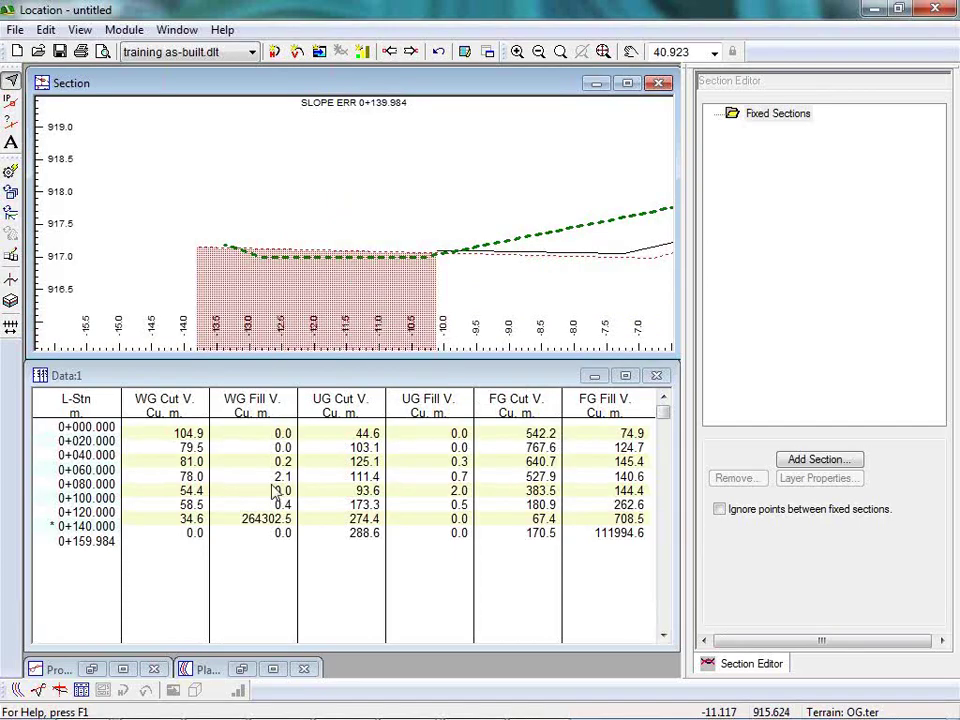
{"action": "middle_click_drag", "start_coordinate": [497, 248], "coordinate": [40, 215]}
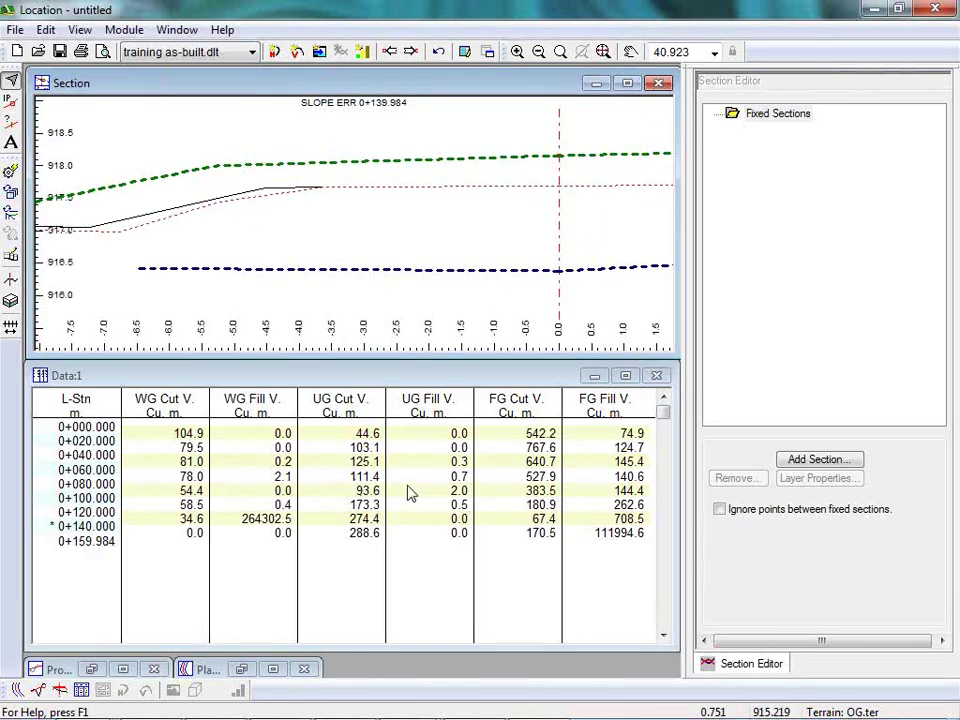
{"action": "left_click", "coordinate": [448, 480]}
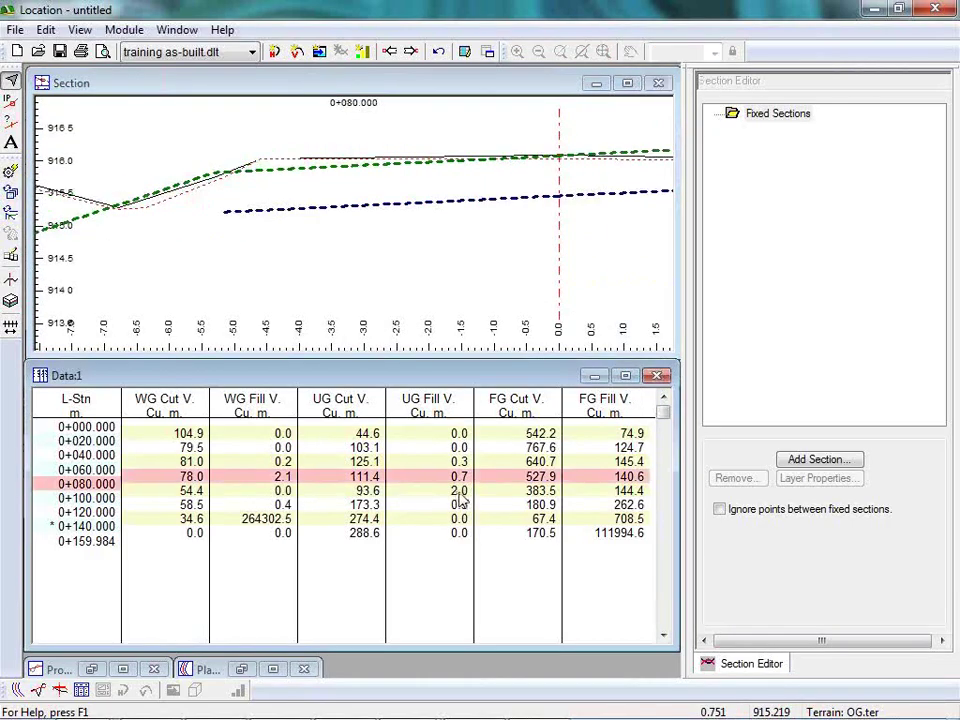
{"action": "left_click", "coordinate": [459, 492]}
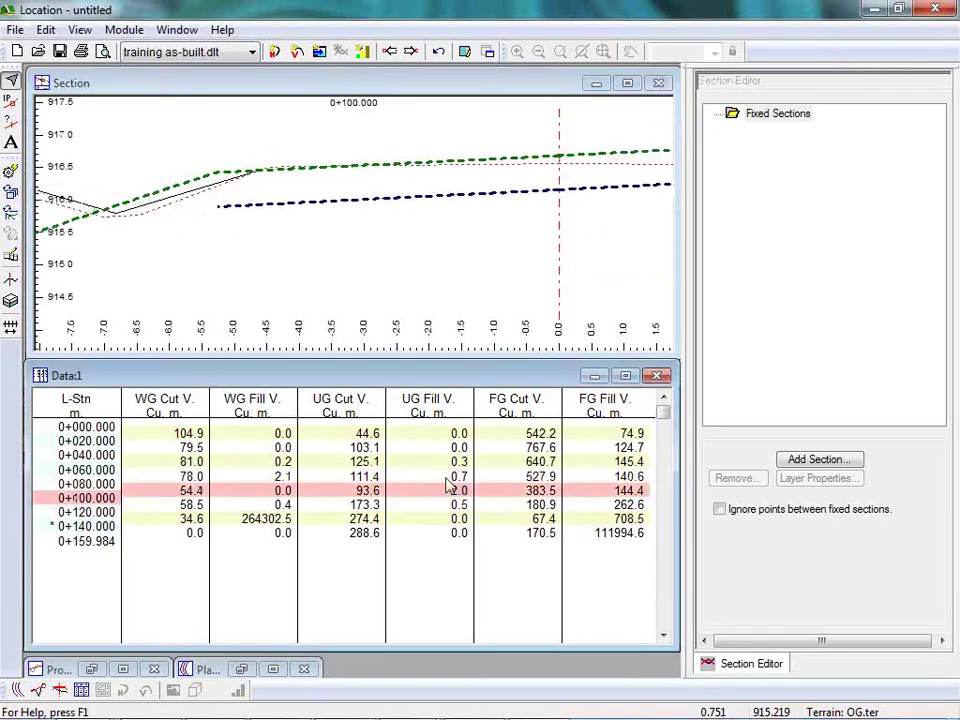
{"action": "middle_click_drag", "start_coordinate": [469, 221], "coordinate": [123, 224]}
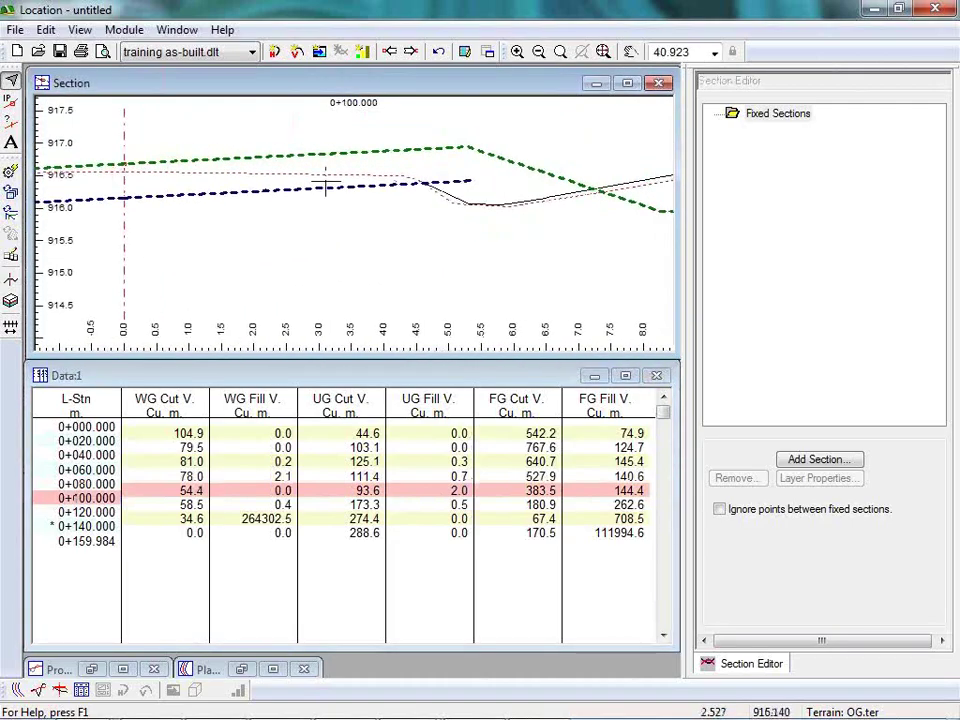
{"action": "right_click", "coordinate": [462, 192]}
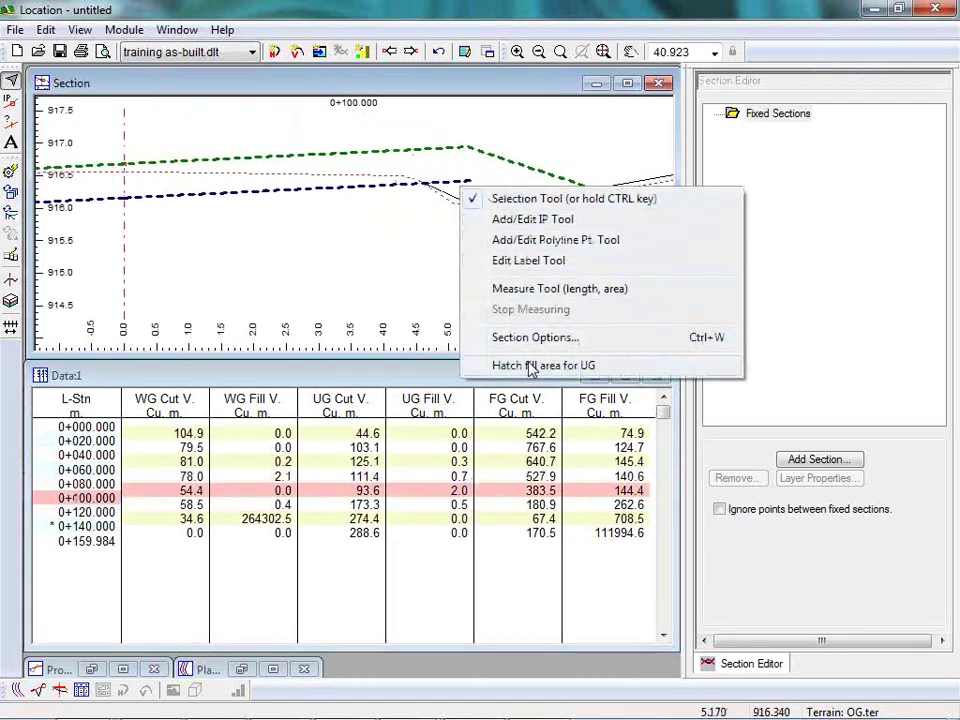
Step: Hatch the UG fill area on the 0+100 section and zoom out to see the whole section
{"action": "left_click", "coordinate": [528, 365]}
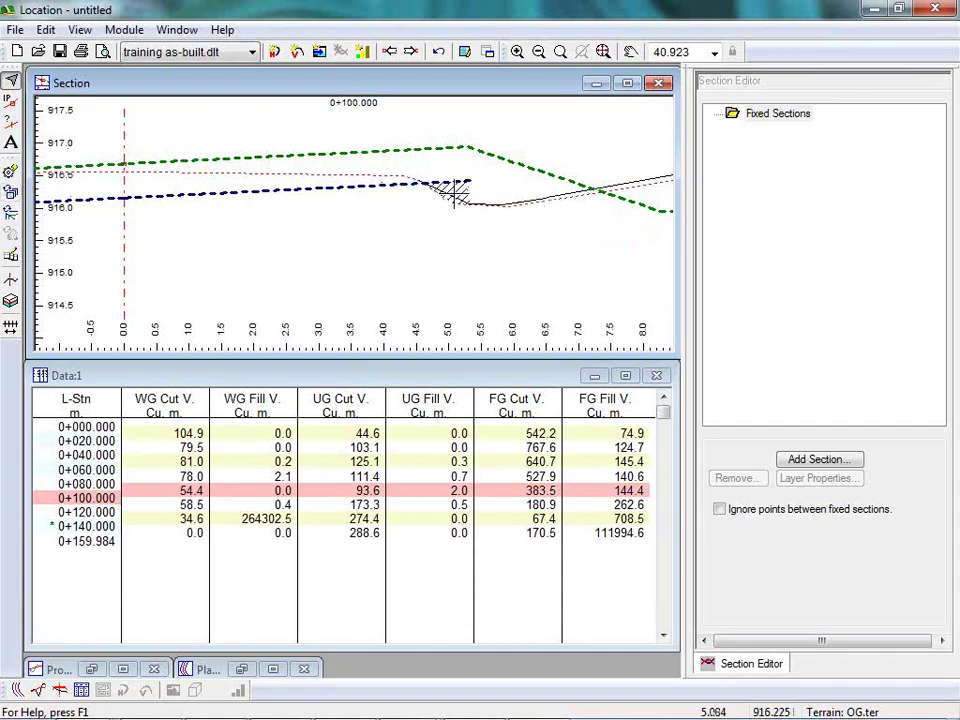
{"action": "mouse_move", "coordinate": [456, 192]}
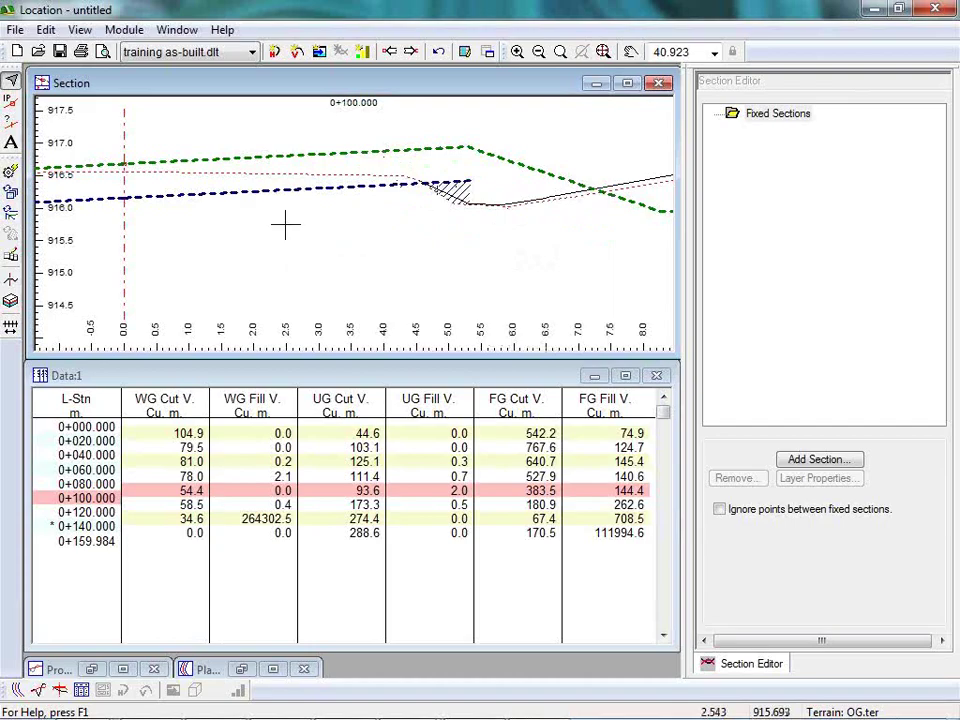
{"action": "middle_click_drag", "start_coordinate": [123, 230], "coordinate": [354, 249]}
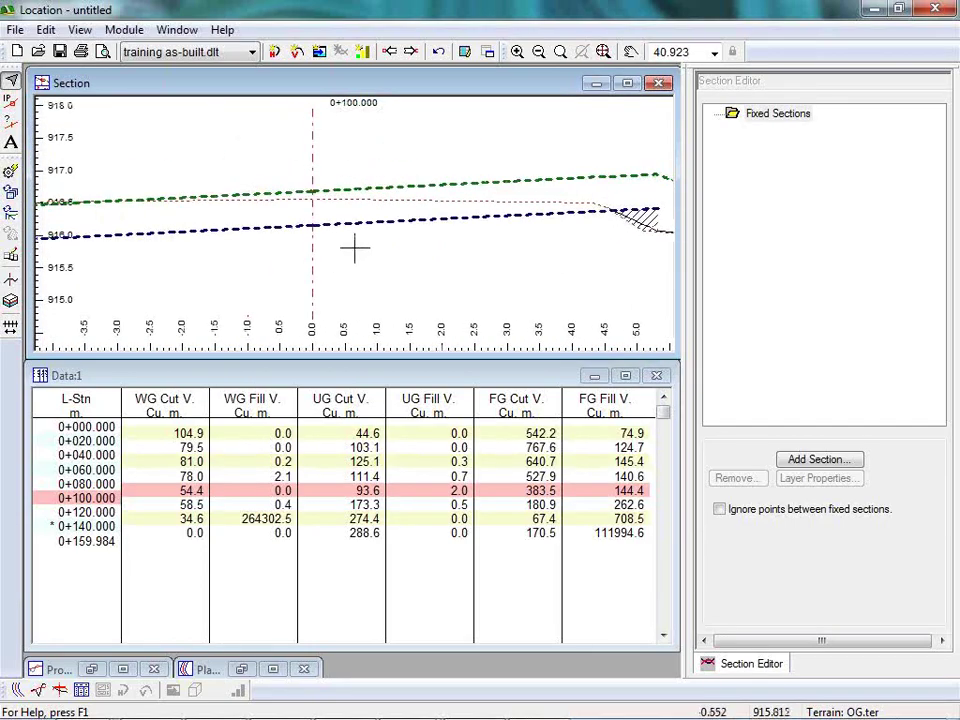
{"action": "scroll", "coordinate": [354, 248], "scroll_direction": "down", "scroll_amount": 3}
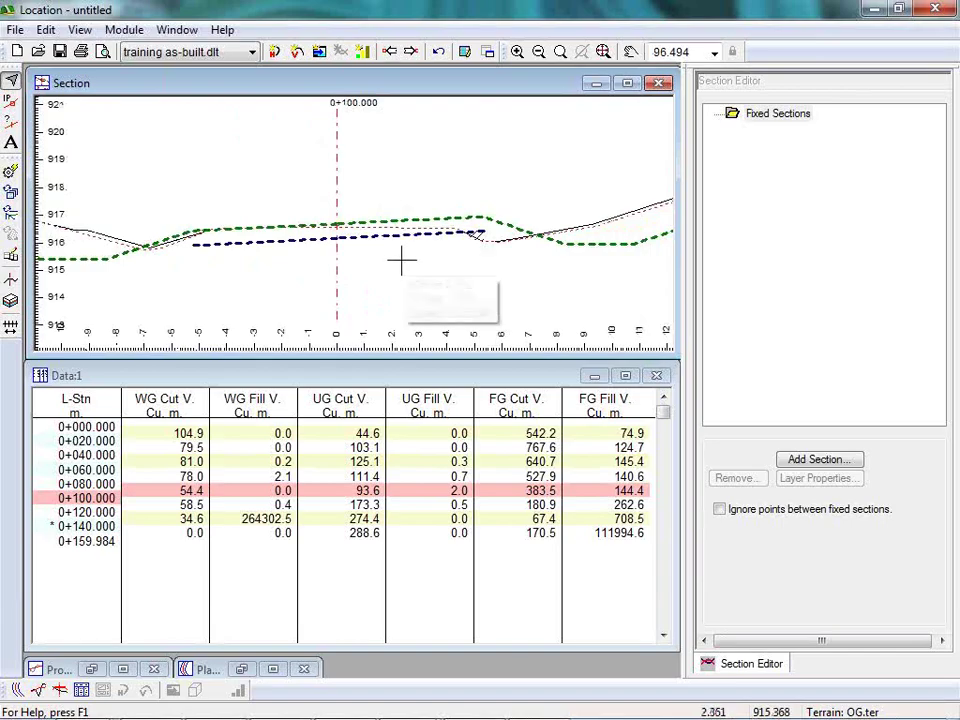
{"action": "right_click", "coordinate": [232, 243]}
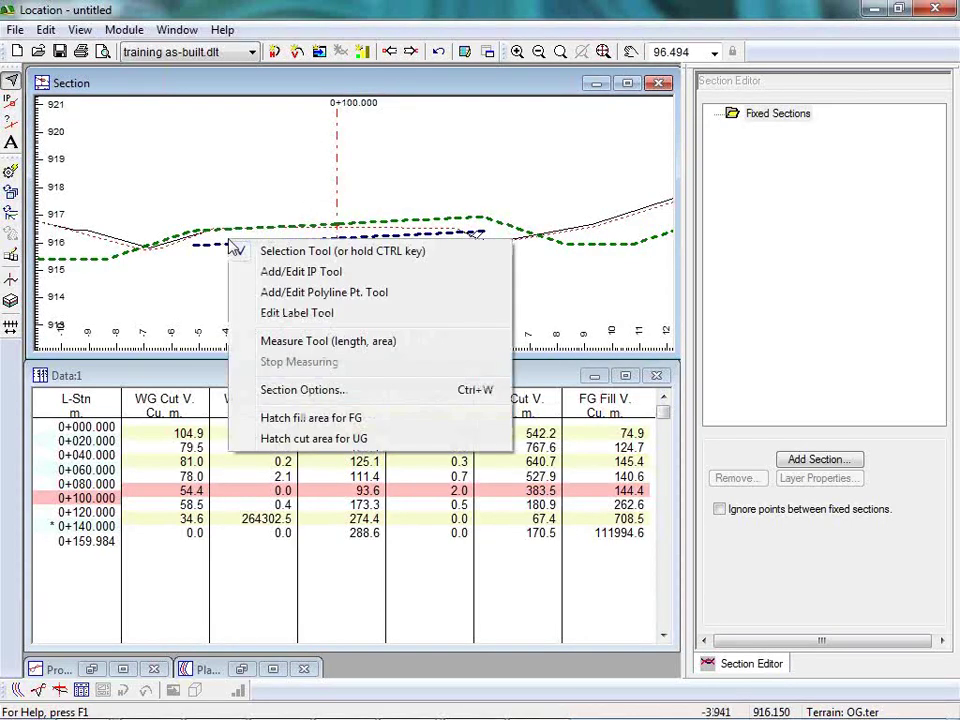
Step: Hatch the UG cut area, then advance four sections to station 0+120 and centre the road
{"action": "left_click", "coordinate": [301, 442]}
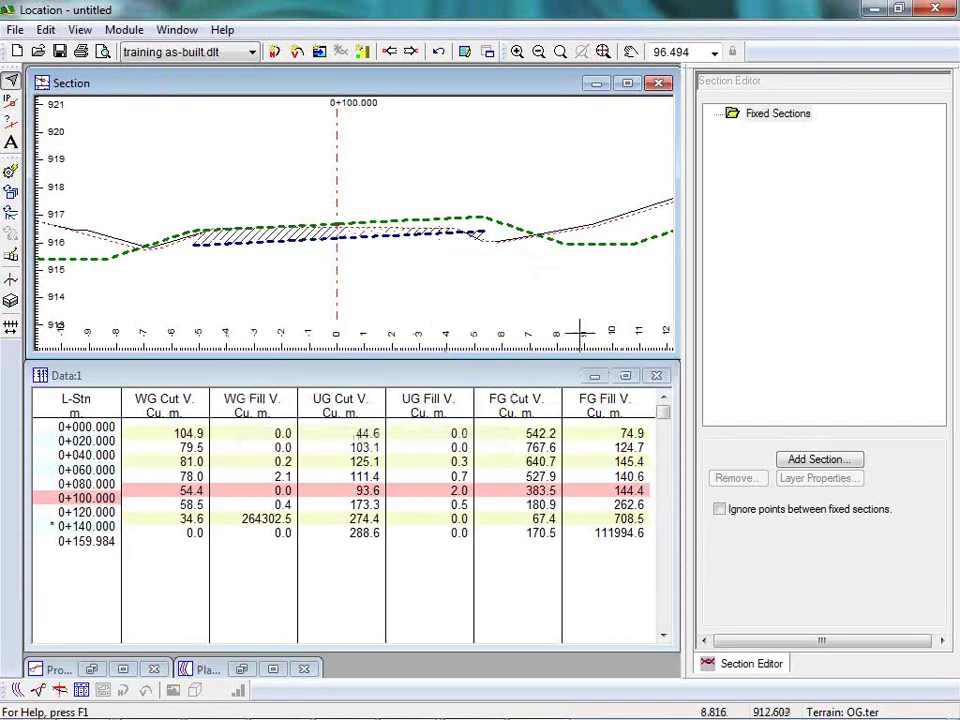
{"action": "left_click", "coordinate": [411, 52]}
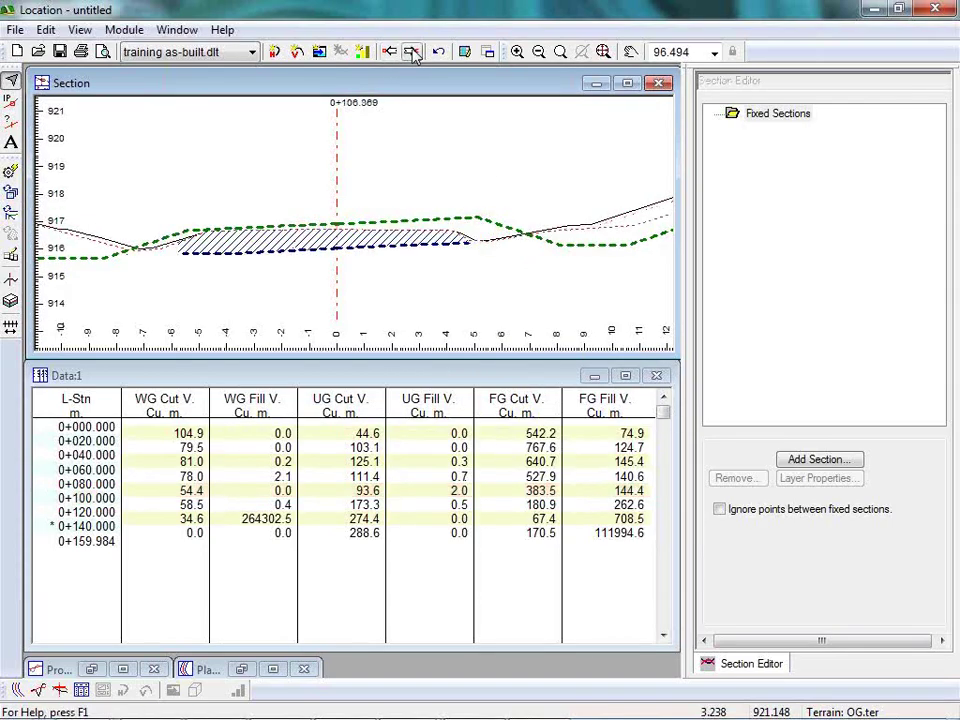
{"action": "left_click", "coordinate": [411, 52]}
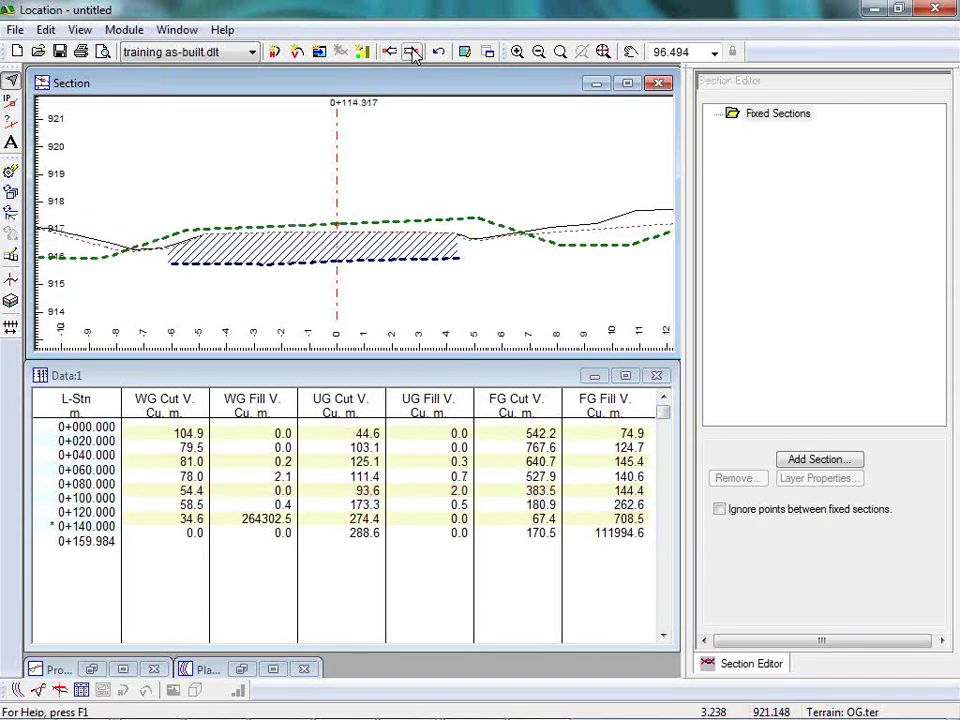
{"action": "left_click", "coordinate": [411, 52]}
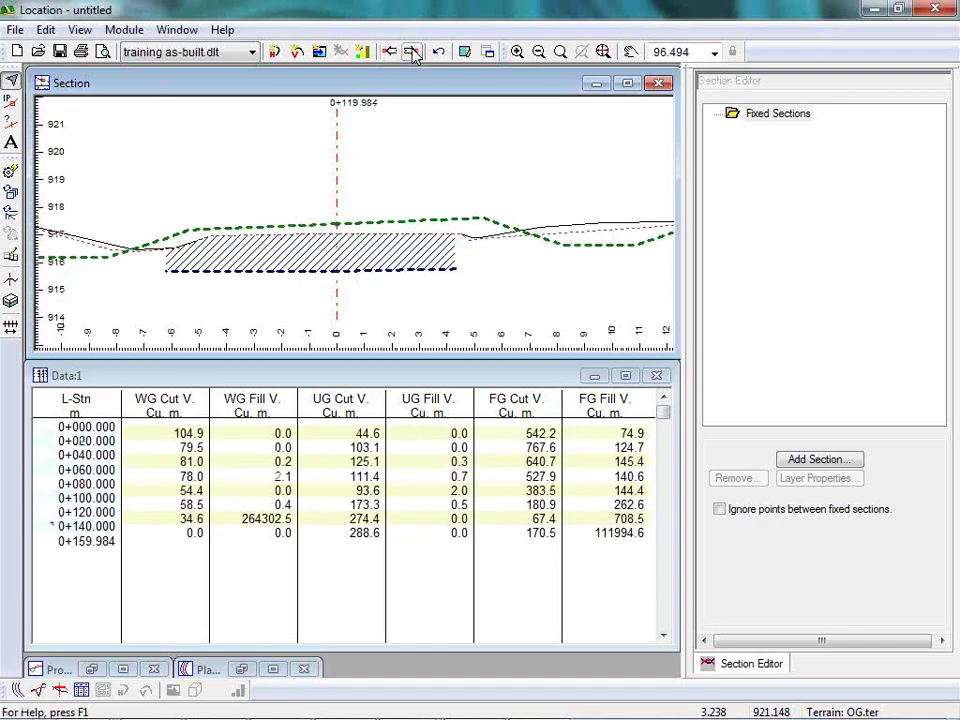
{"action": "left_click", "coordinate": [411, 52]}
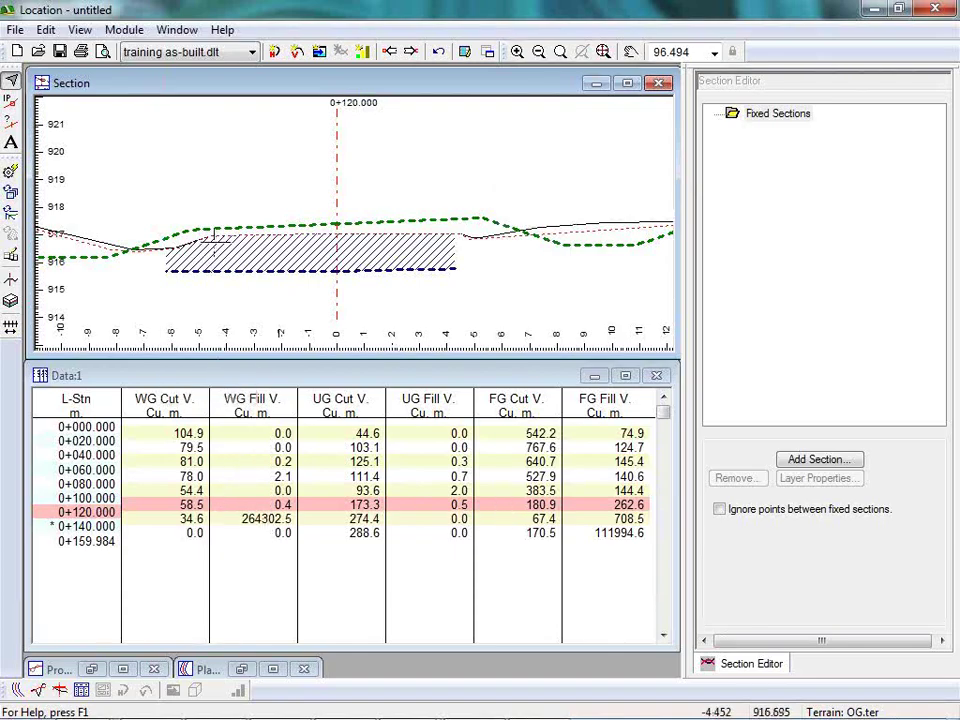
{"action": "middle_click_drag", "start_coordinate": [213, 238], "coordinate": [283, 212]}
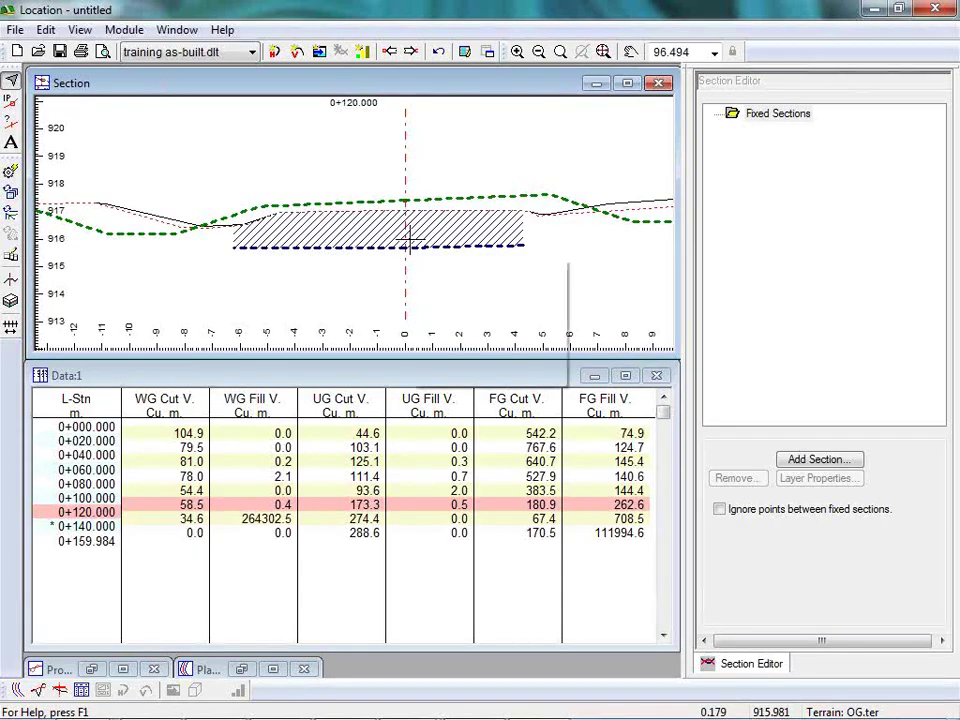
{"action": "right_click", "coordinate": [763, 116]}
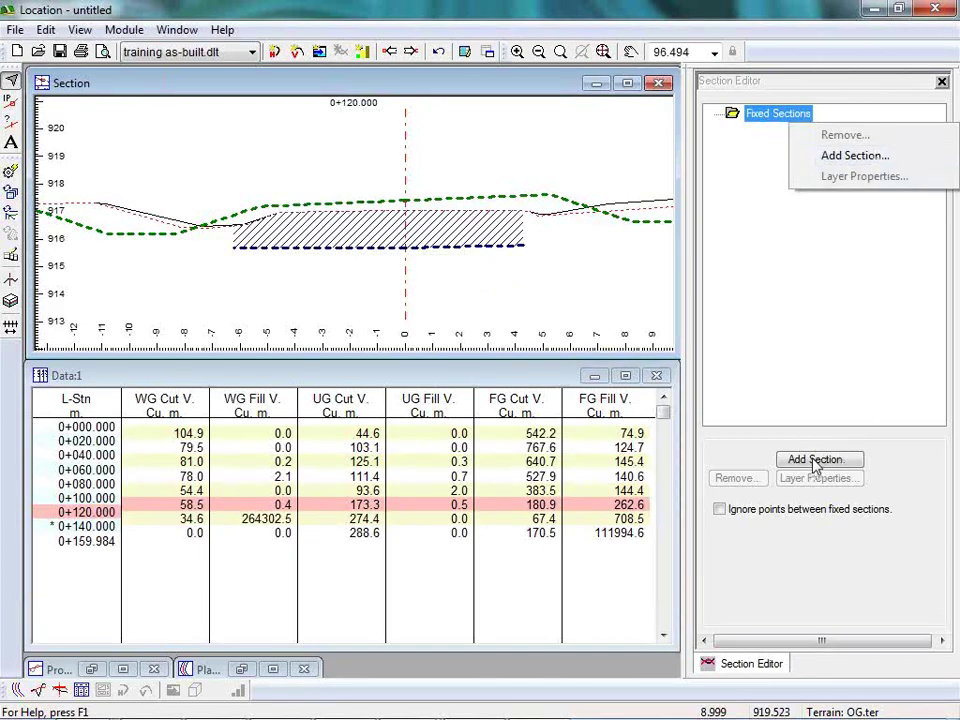
{"action": "left_click", "coordinate": [849, 158]}
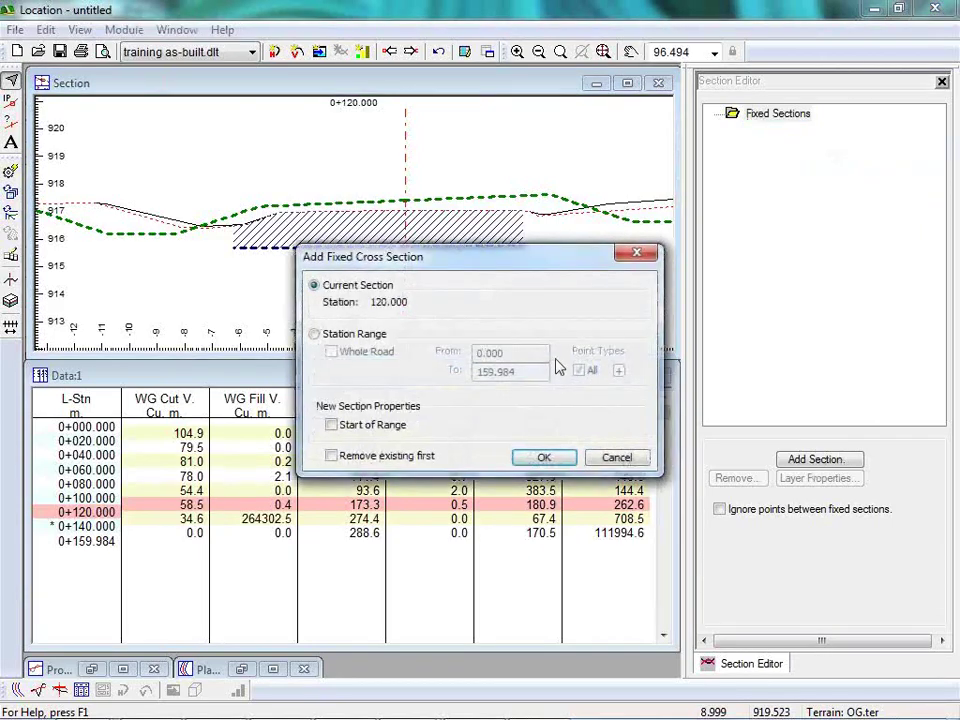
{"action": "left_click", "coordinate": [314, 334]}
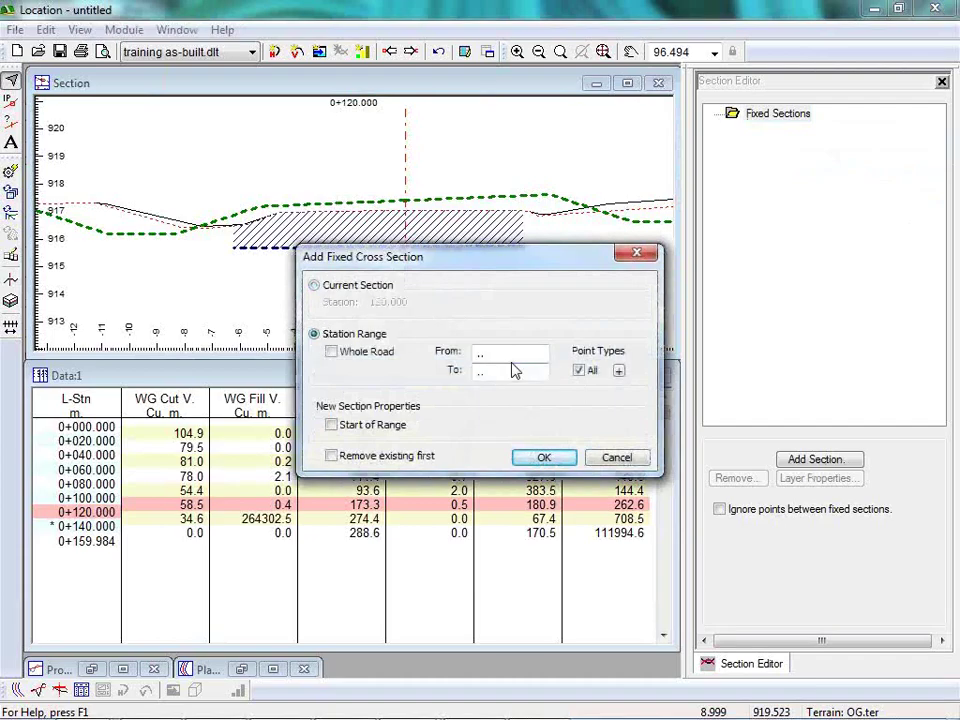
{"action": "left_click", "coordinate": [616, 458]}
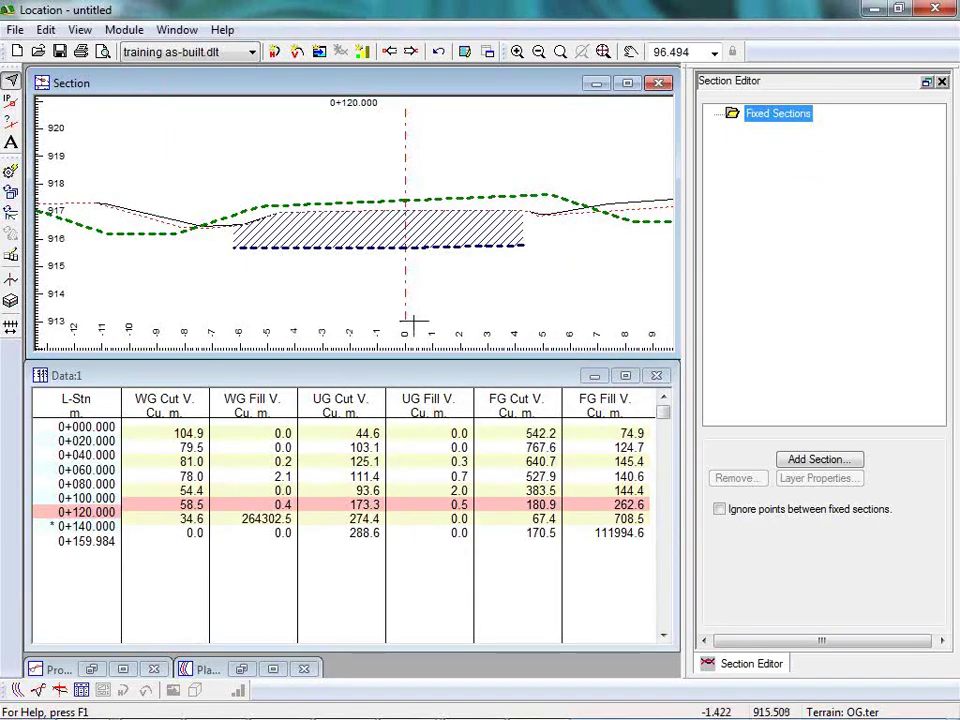
{"action": "left_click", "coordinate": [338, 704]}
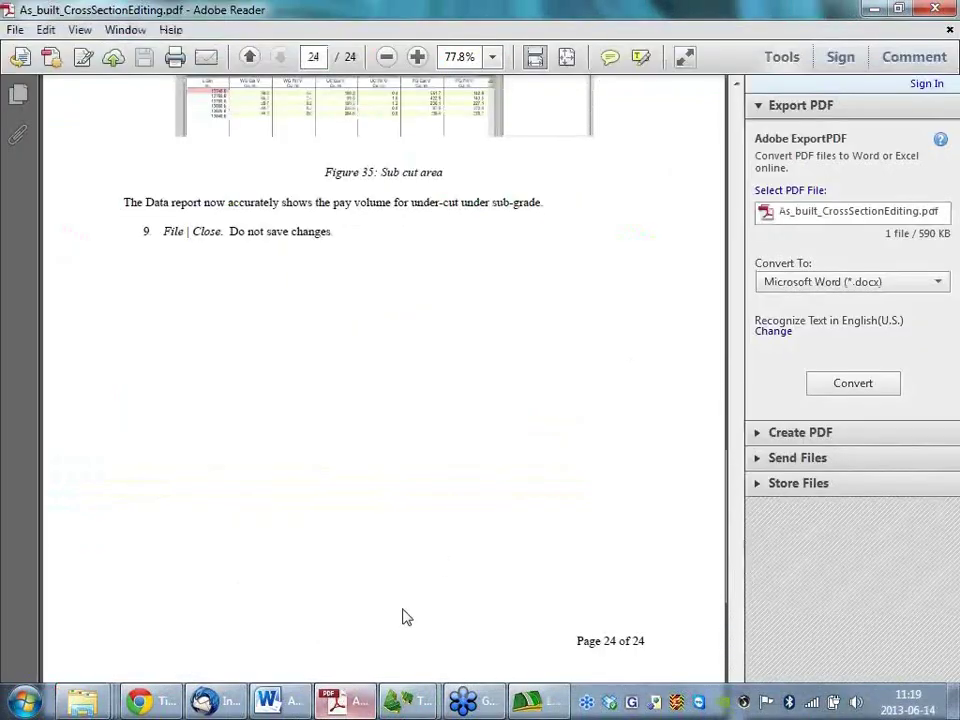
Step: In Adobe Reader, scroll to step 5 on page 3, select start station 13686, then return to Softree
{"action": "left_click_drag", "start_coordinate": [736, 692], "coordinate": [737, 107]}
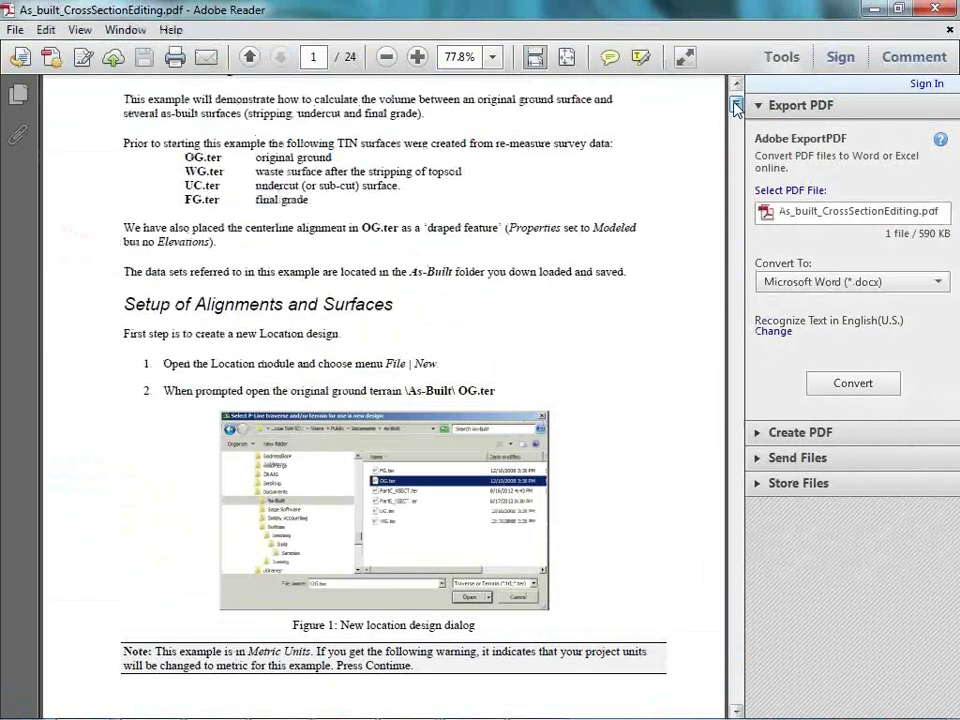
{"action": "scroll", "coordinate": [490, 330], "scroll_direction": "up", "scroll_amount": 3}
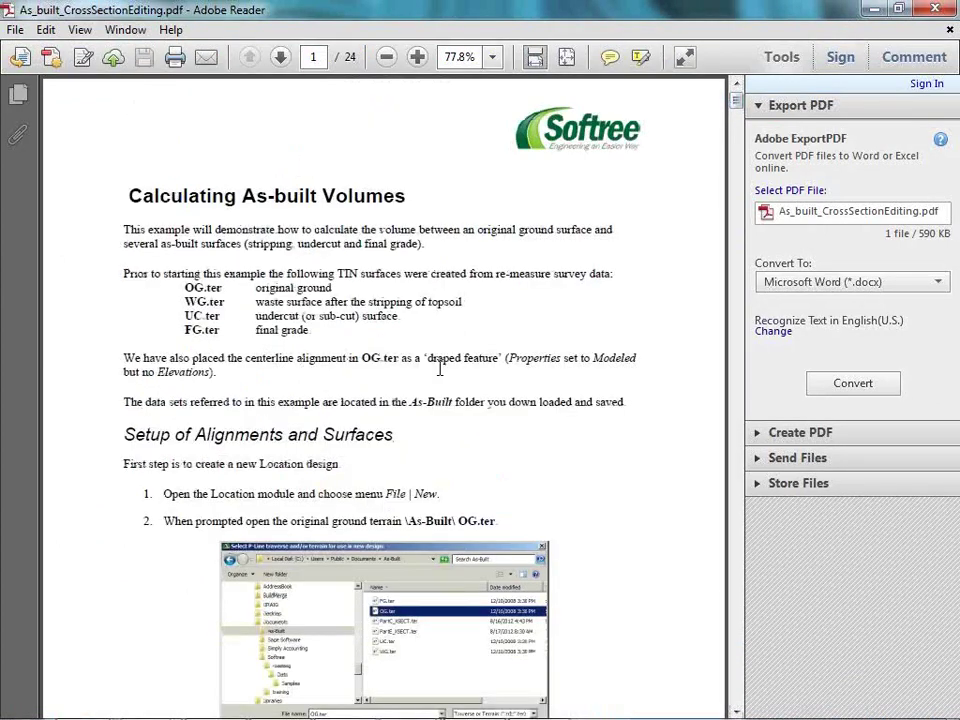
{"action": "scroll", "coordinate": [440, 368], "scroll_direction": "down", "scroll_amount": 20}
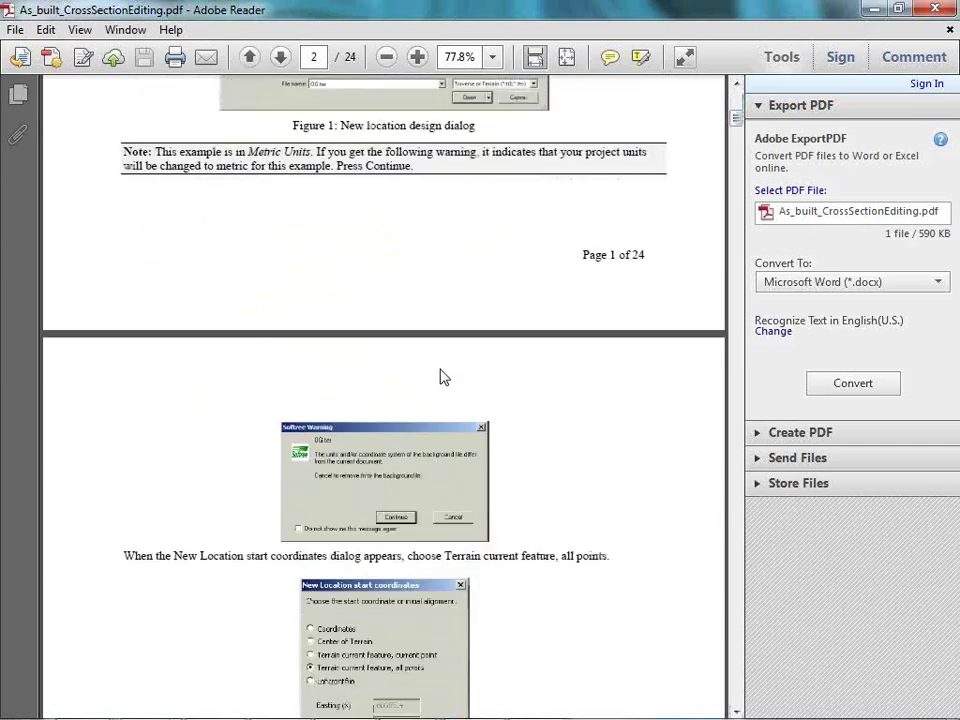
{"action": "scroll", "coordinate": [440, 368], "scroll_direction": "down", "scroll_amount": 5}
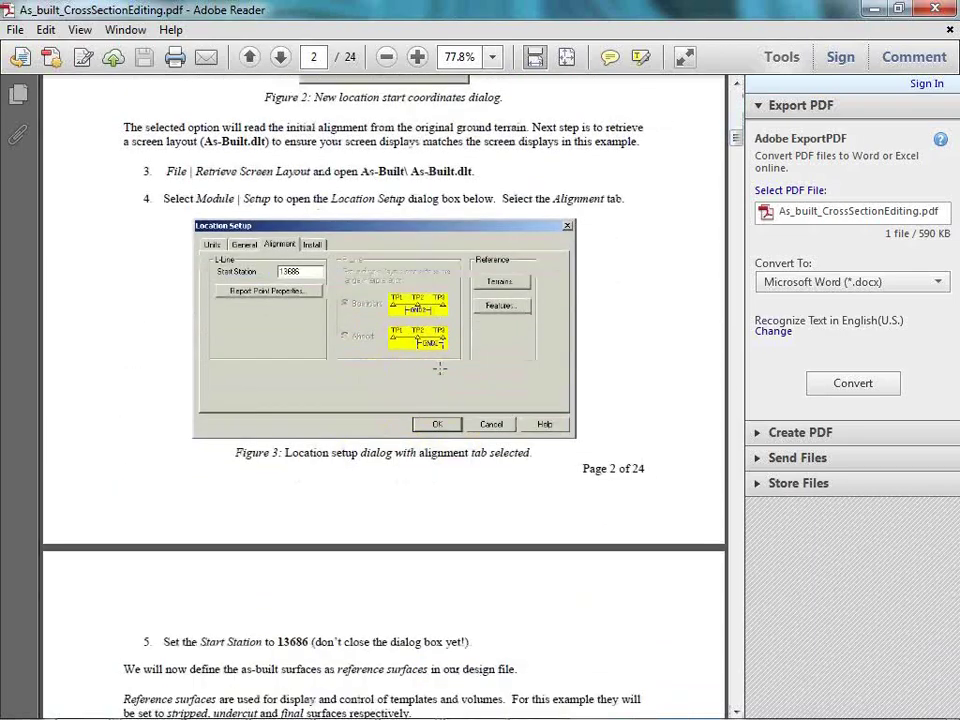
{"action": "scroll", "coordinate": [440, 368], "scroll_direction": "down", "scroll_amount": 3}
{"action": "scroll", "coordinate": [444, 377], "scroll_direction": "down", "scroll_amount": 2}
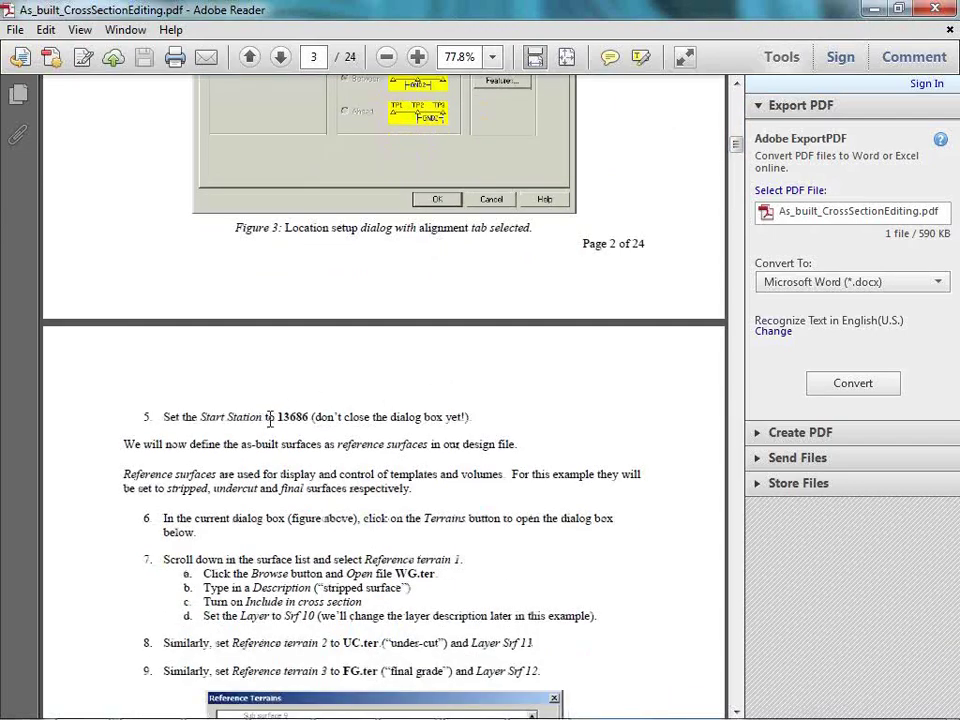
{"action": "left_click_drag", "start_coordinate": [279, 416], "coordinate": [312, 417]}
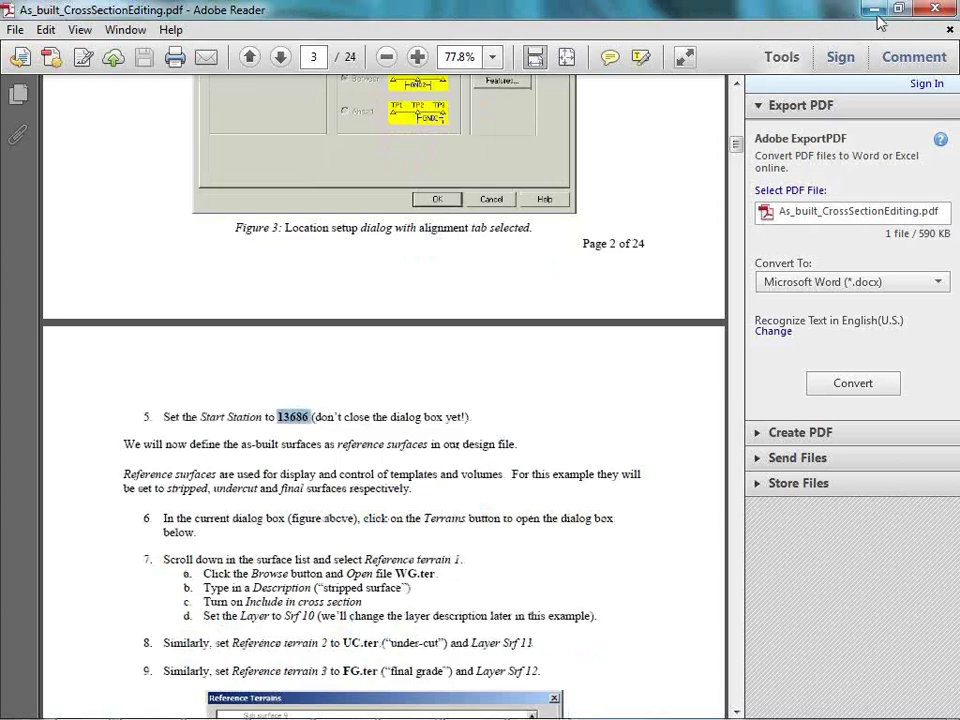
{"action": "left_click", "coordinate": [876, 9]}
Step: In Module Setup, set the alignment Start Station to 13686 so sections run 13+686 to 13+845.984
{"action": "left_click", "coordinate": [124, 29]}
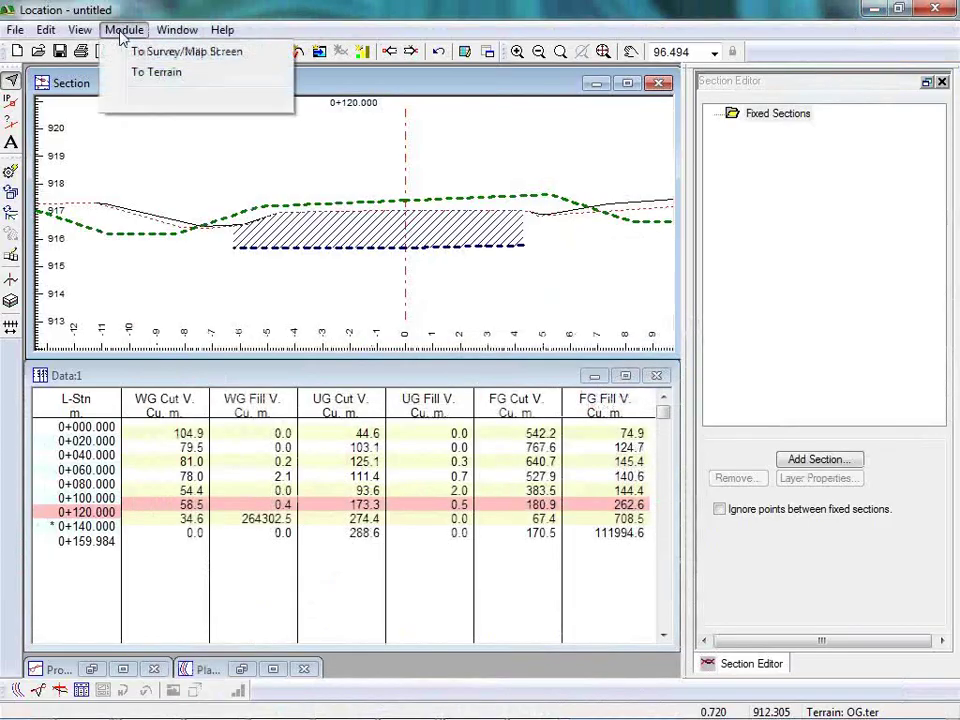
{"action": "left_click", "coordinate": [140, 99]}
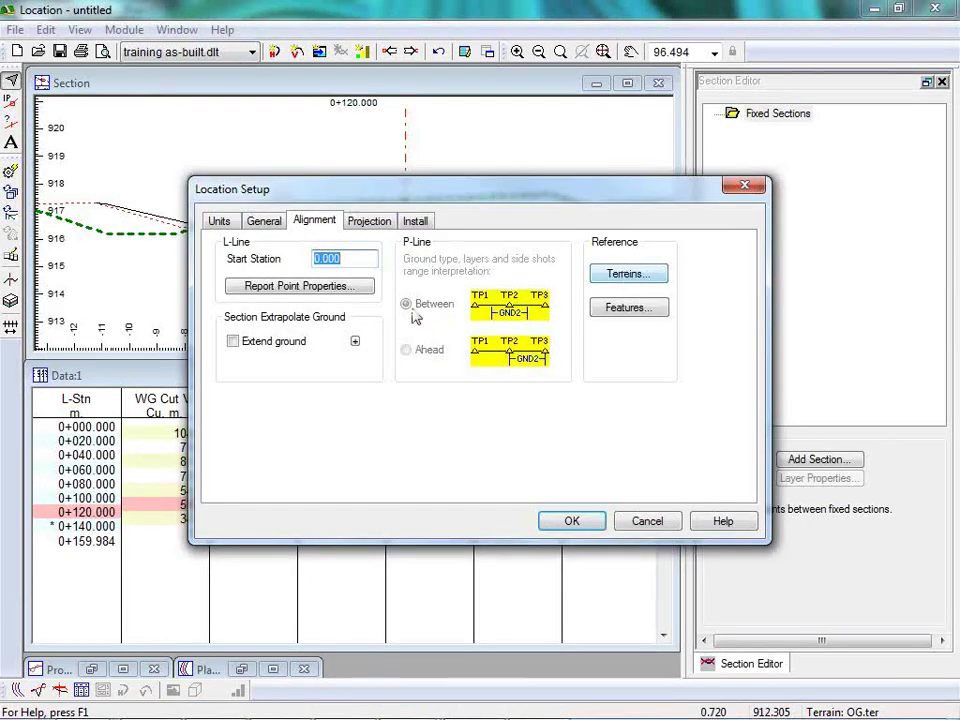
{"action": "type", "text": "13686"}
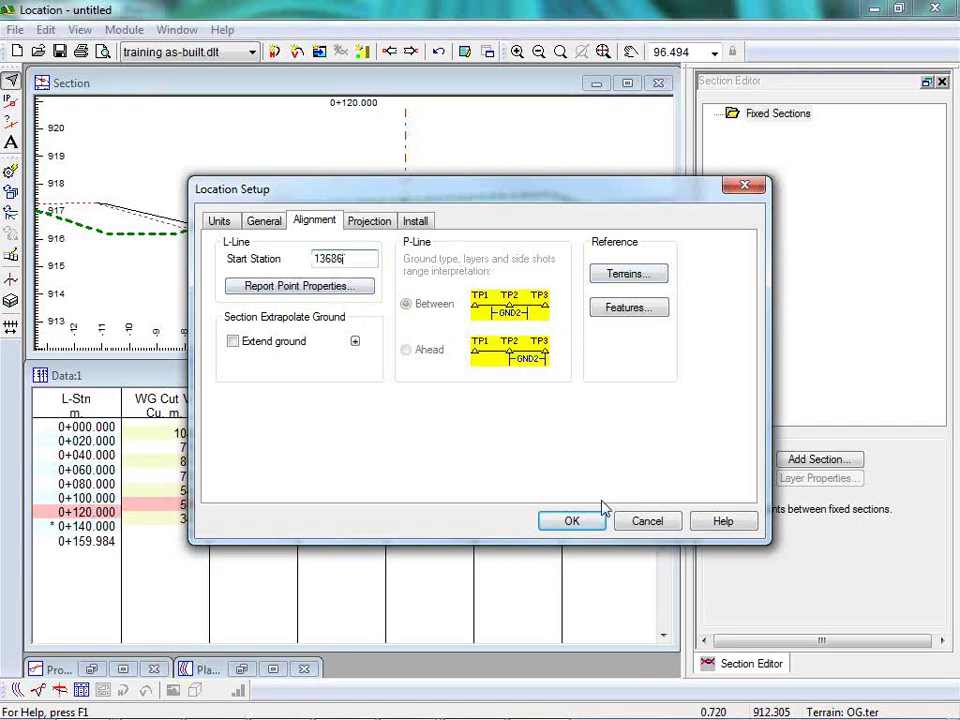
{"action": "left_click", "coordinate": [580, 522]}
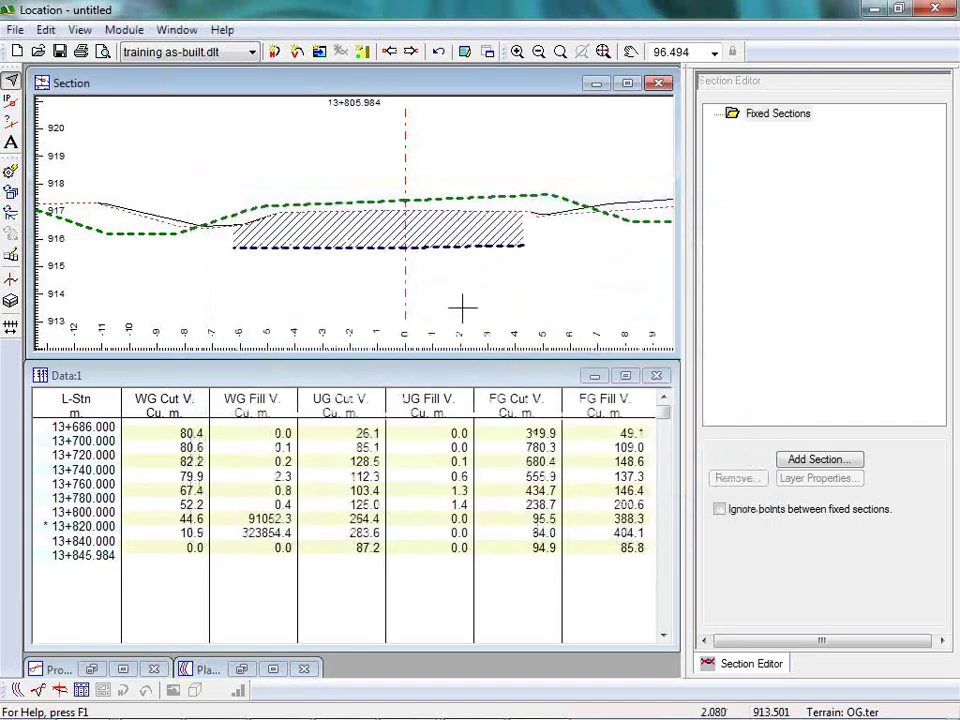
{"action": "mouse_move", "coordinate": [462, 307]}
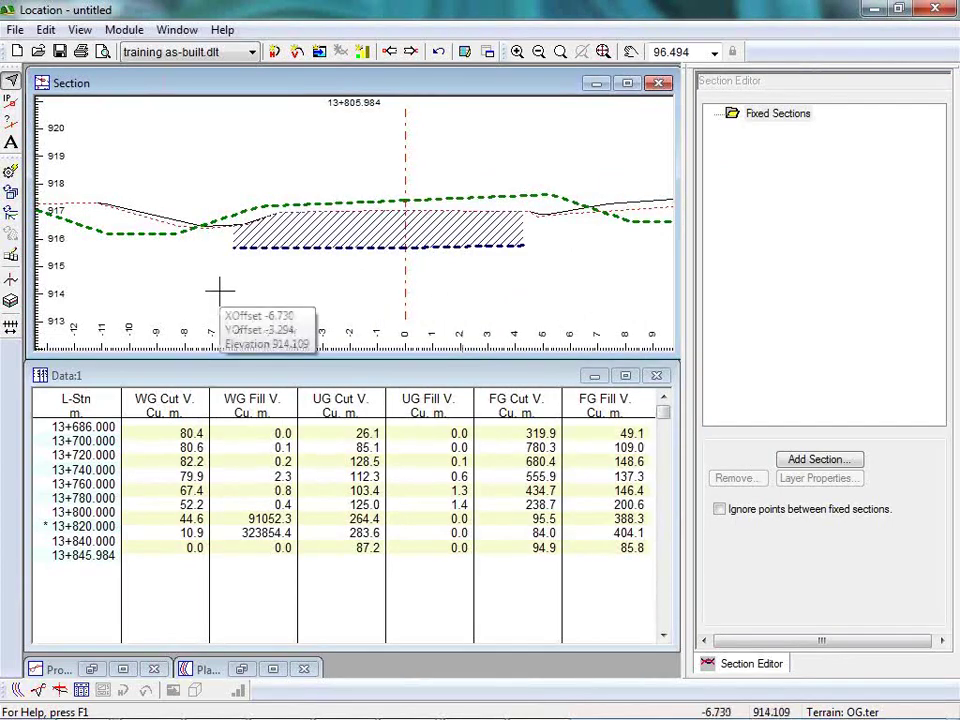
{"action": "left_click", "coordinate": [333, 706]}
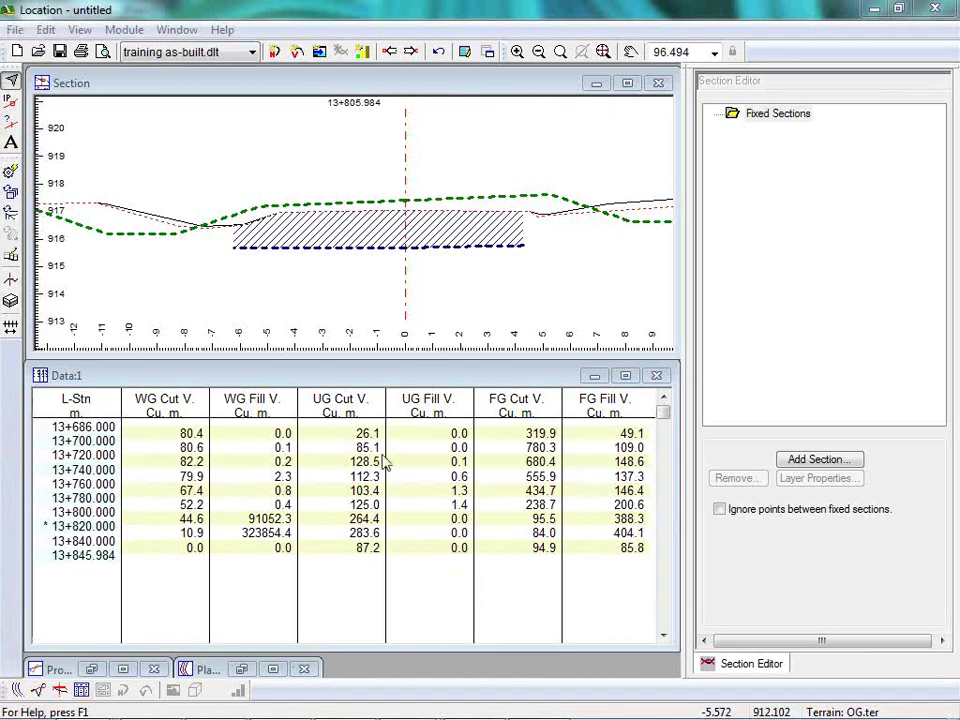
Step: Bring up the Plan:1 view and turn on Background in its Plan Options
{"action": "left_click", "coordinate": [16, 690]}
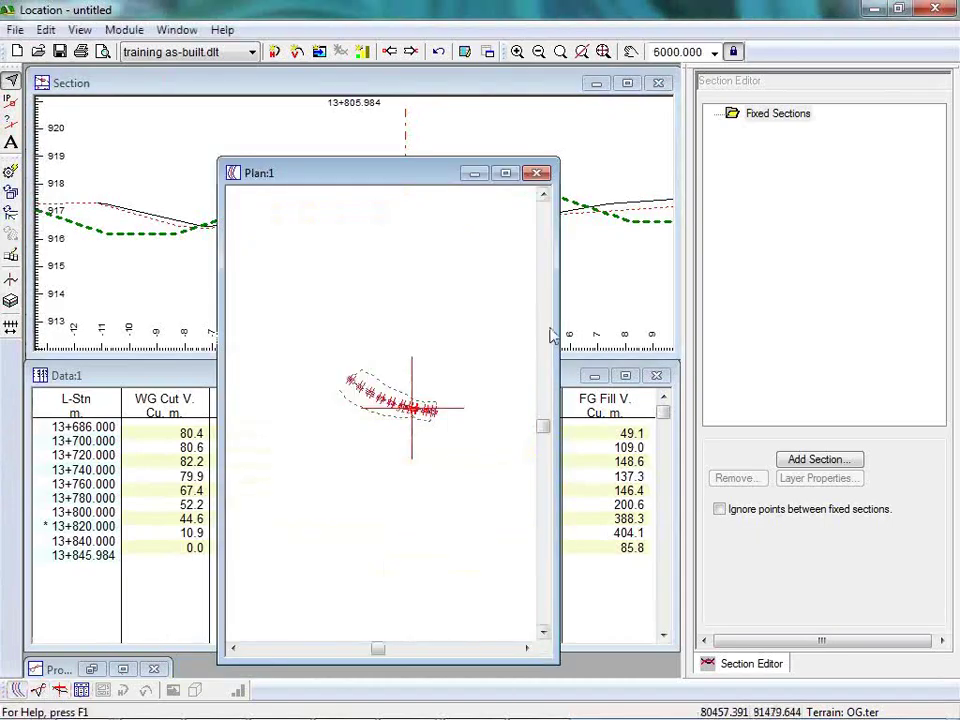
{"action": "scroll", "coordinate": [396, 413], "scroll_direction": "up", "scroll_amount": 1}
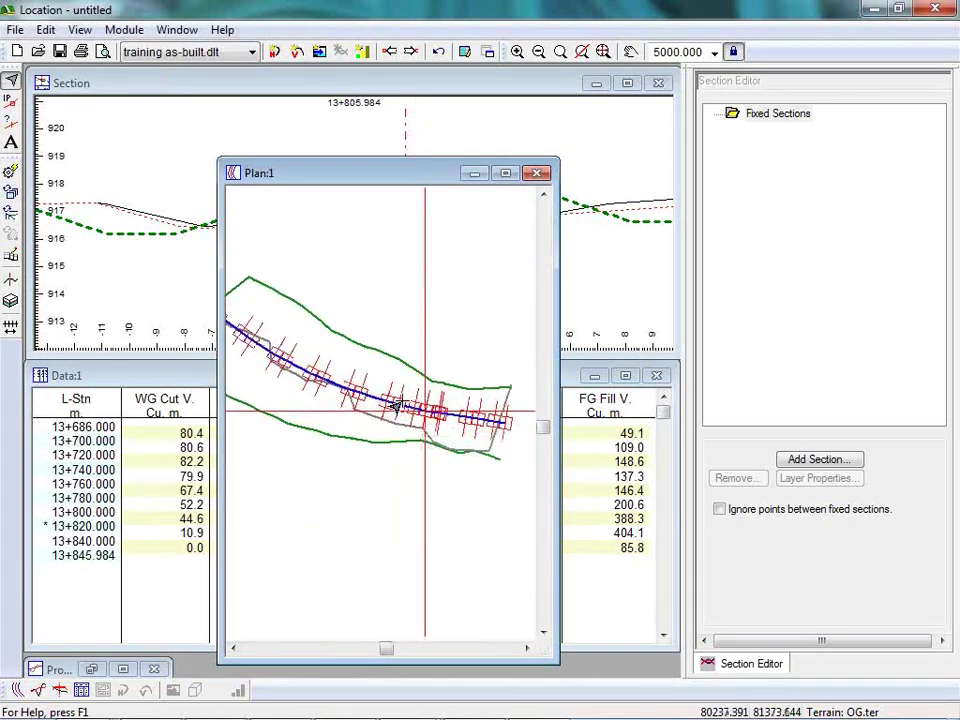
{"action": "scroll", "coordinate": [381, 377], "scroll_direction": "down", "scroll_amount": 1}
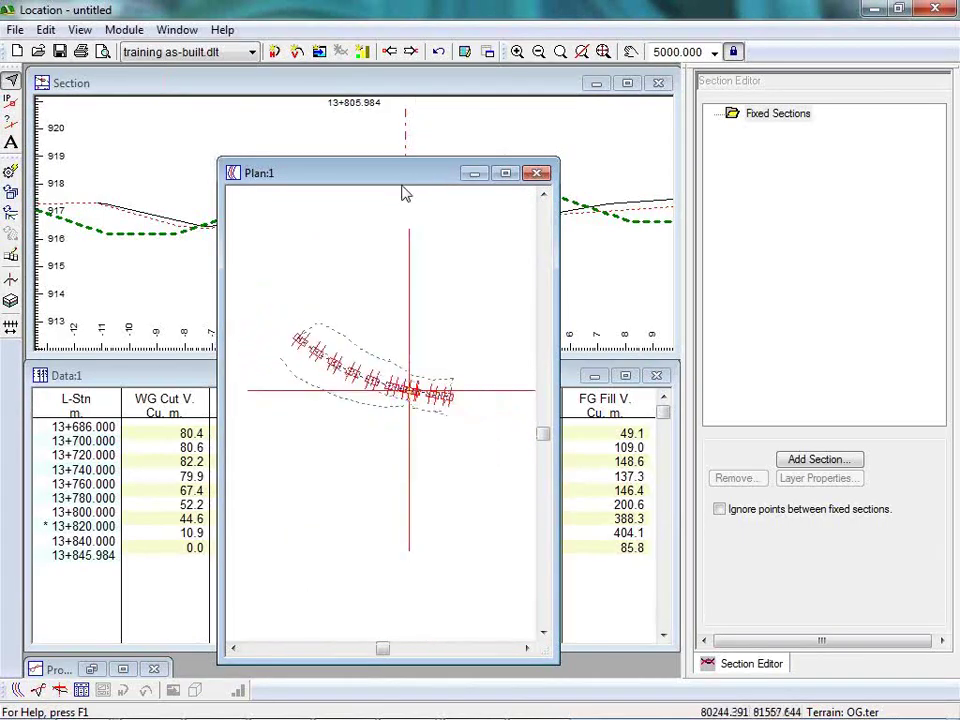
{"action": "right_click", "coordinate": [356, 301]}
{"action": "left_click", "coordinate": [428, 451]}
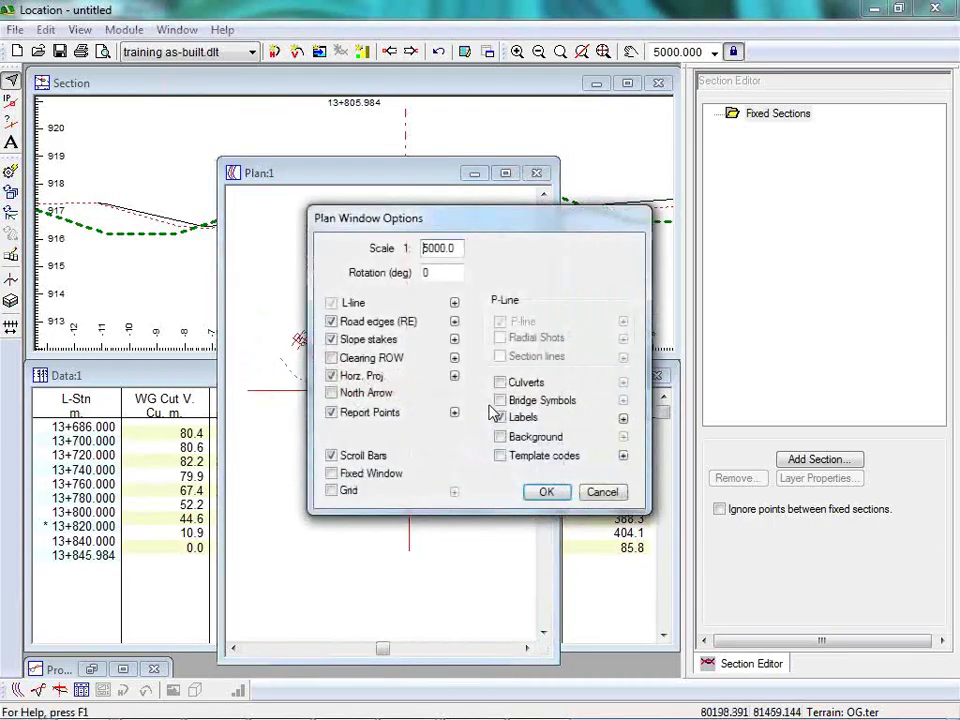
{"action": "left_click", "coordinate": [510, 437]}
{"action": "left_click", "coordinate": [546, 492]}
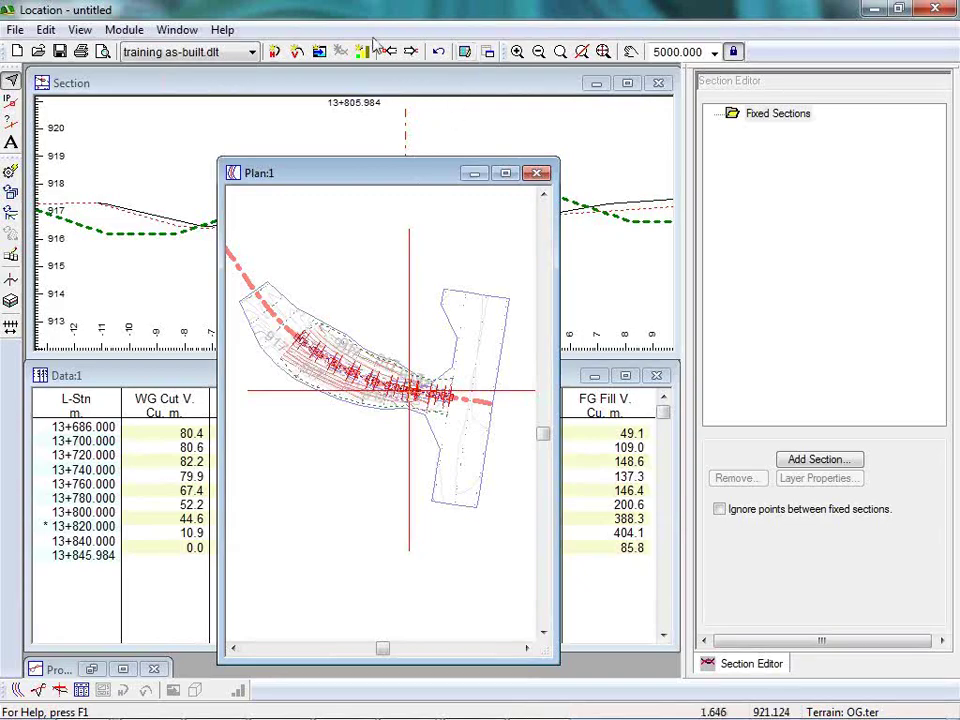
Step: Zoom and pan to the road's start, select the alignment, then the Fixed Sections group
{"action": "scroll", "coordinate": [439, 375], "scroll_direction": "down", "scroll_amount": 3}
{"action": "scroll", "coordinate": [364, 381], "scroll_direction": "up", "scroll_amount": 6}
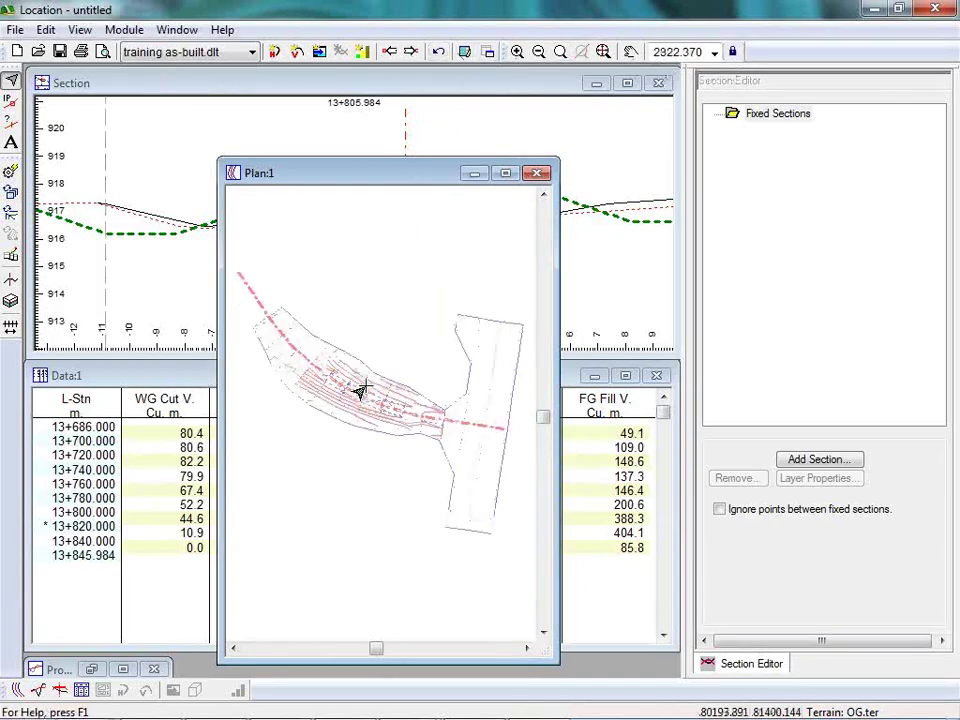
{"action": "scroll", "coordinate": [364, 403], "scroll_direction": "up", "scroll_amount": 1}
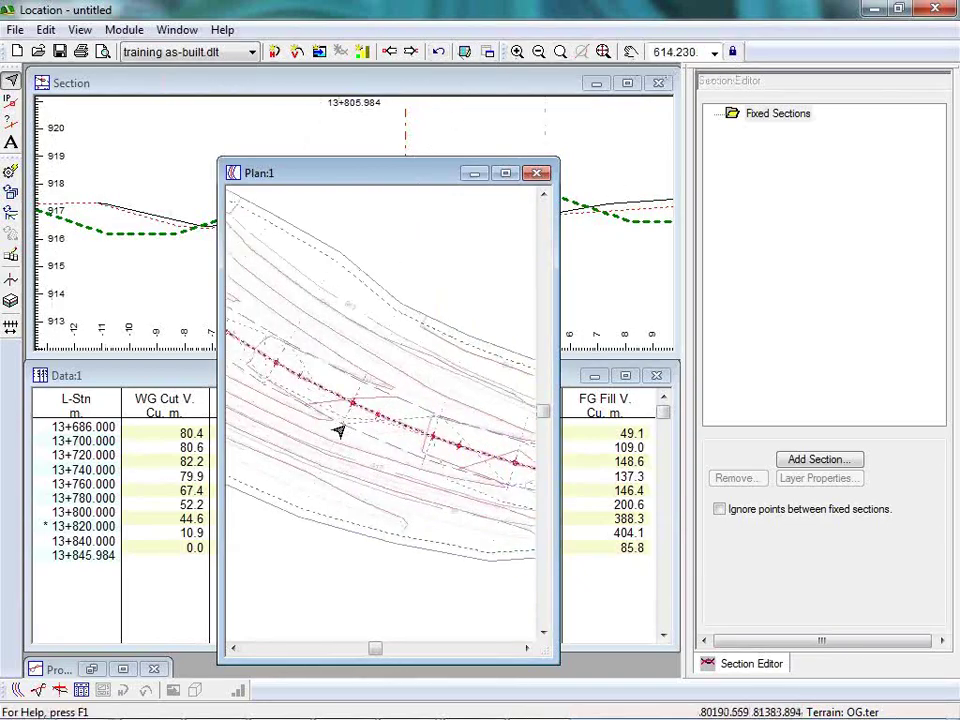
{"action": "mouse_move", "coordinate": [344, 409]}
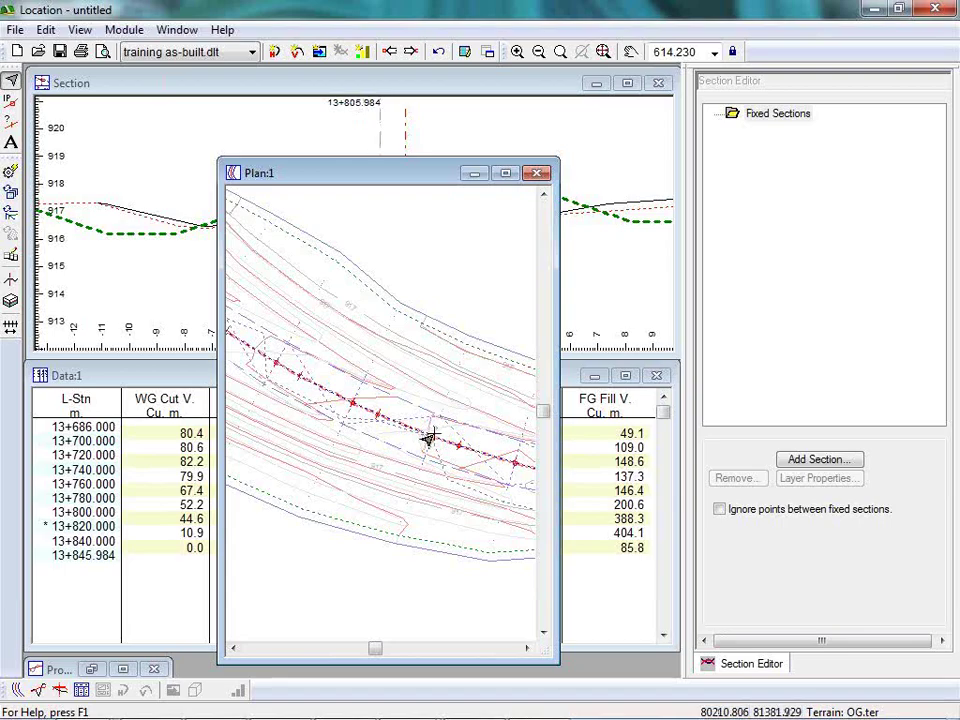
{"action": "mouse_move", "coordinate": [428, 440]}
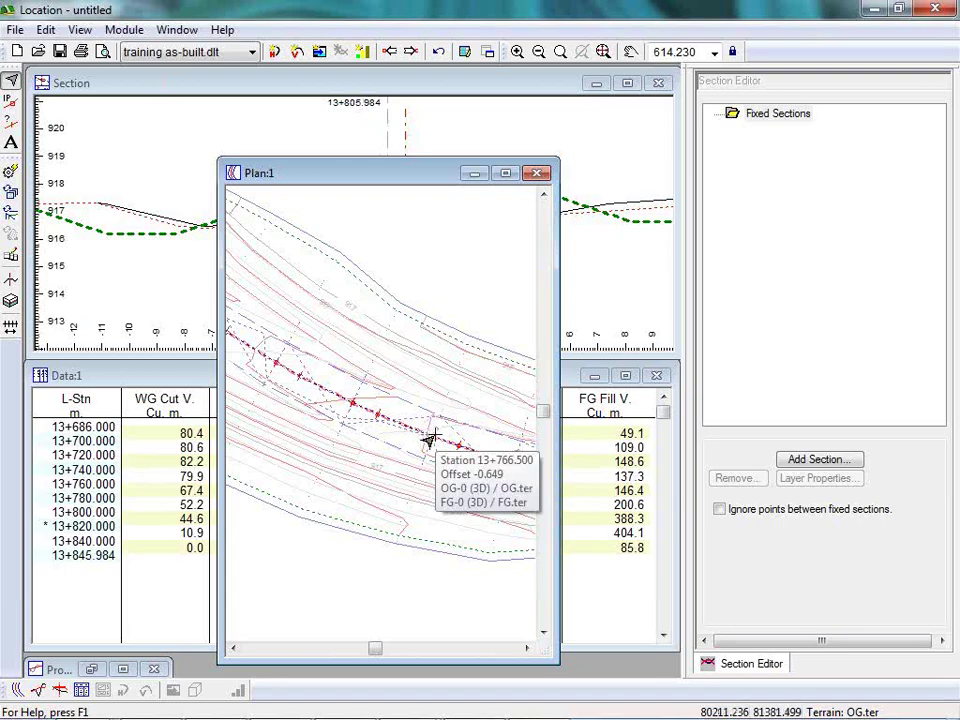
{"action": "middle_click_drag", "start_coordinate": [371, 429], "coordinate": [495, 530]}
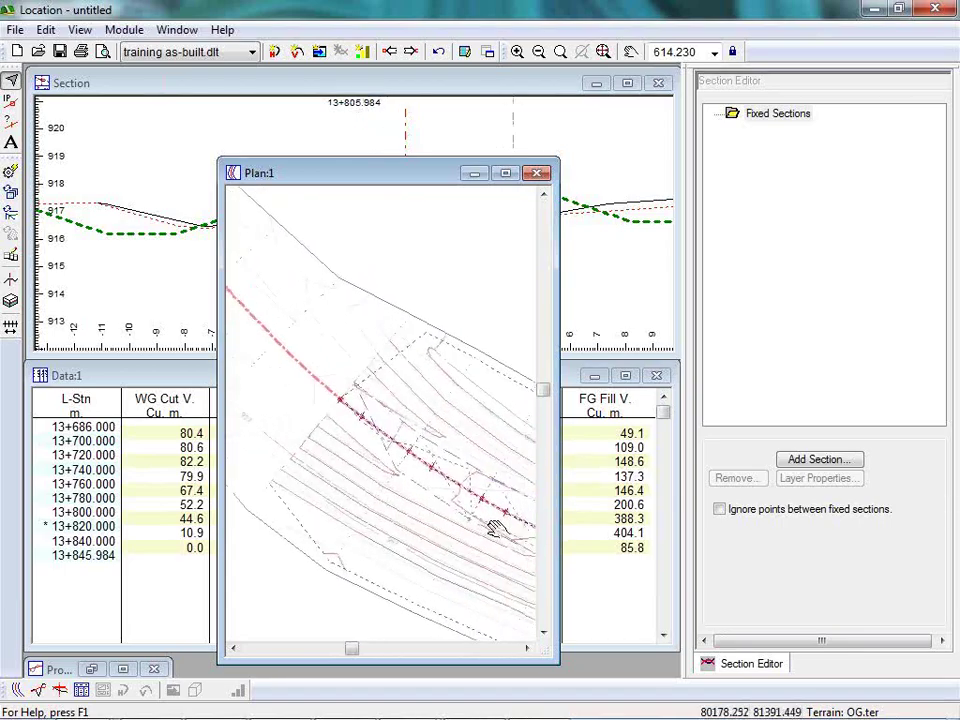
{"action": "mouse_move", "coordinate": [405, 455]}
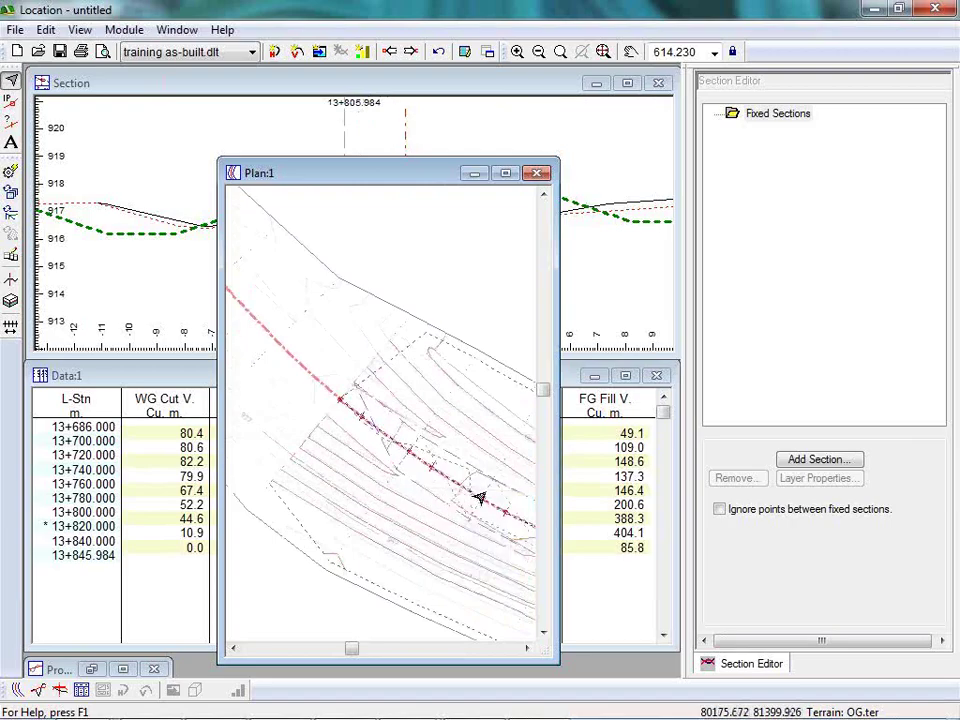
{"action": "mouse_move", "coordinate": [480, 500]}
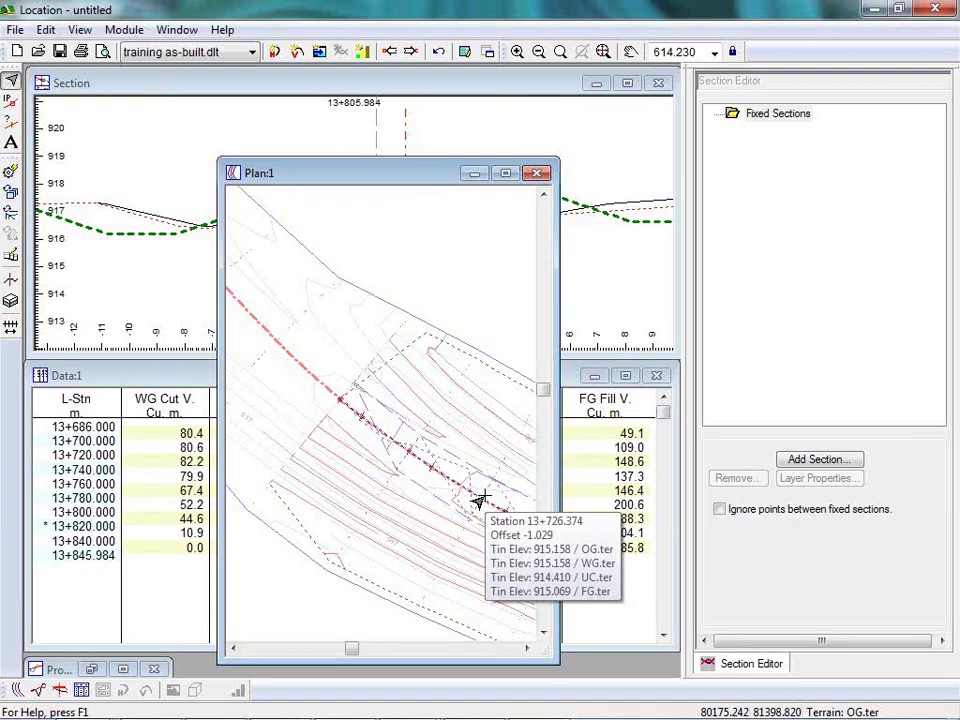
{"action": "left_click", "coordinate": [335, 402]}
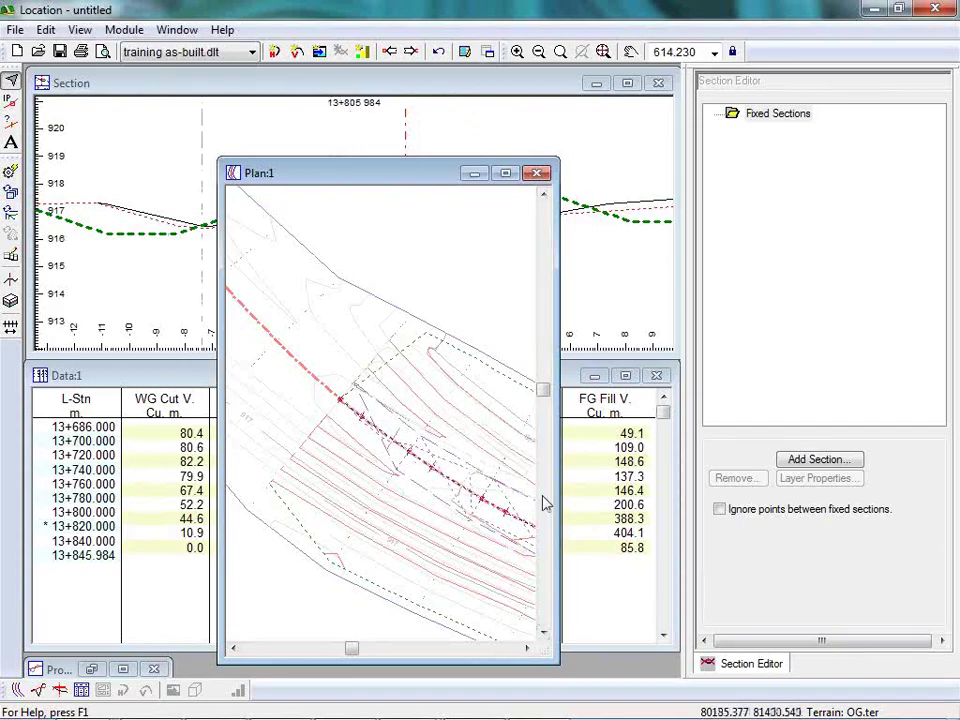
{"action": "left_click", "coordinate": [782, 118]}
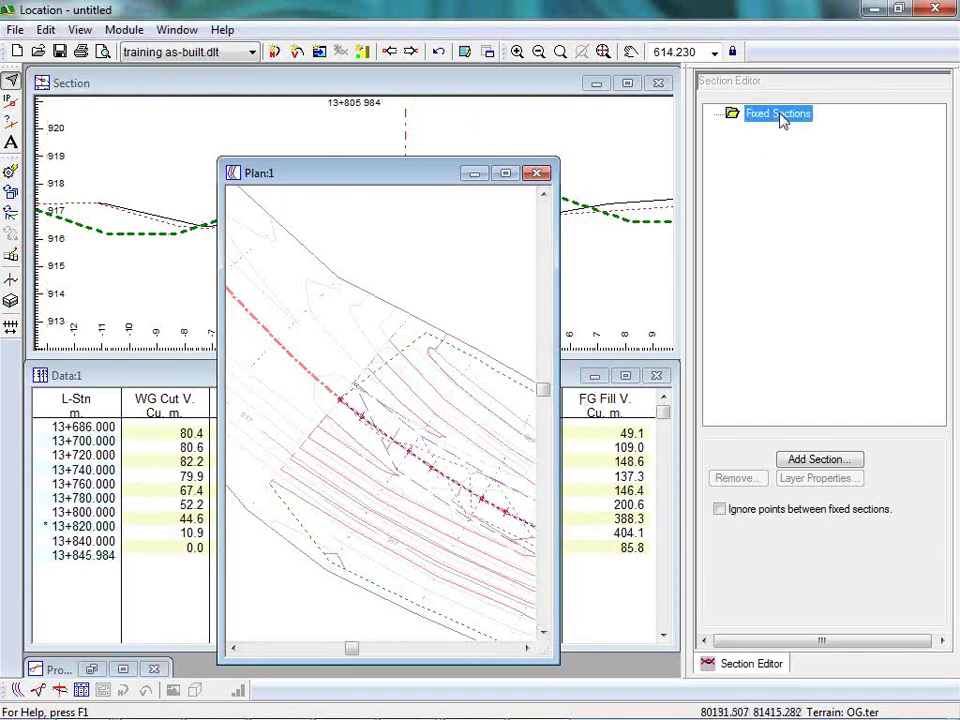
{"action": "right_click", "coordinate": [788, 120]}
Step: Add a fixed section over Station Range 13686.000–13845.984 with All point types cleared
{"action": "left_click", "coordinate": [853, 157]}
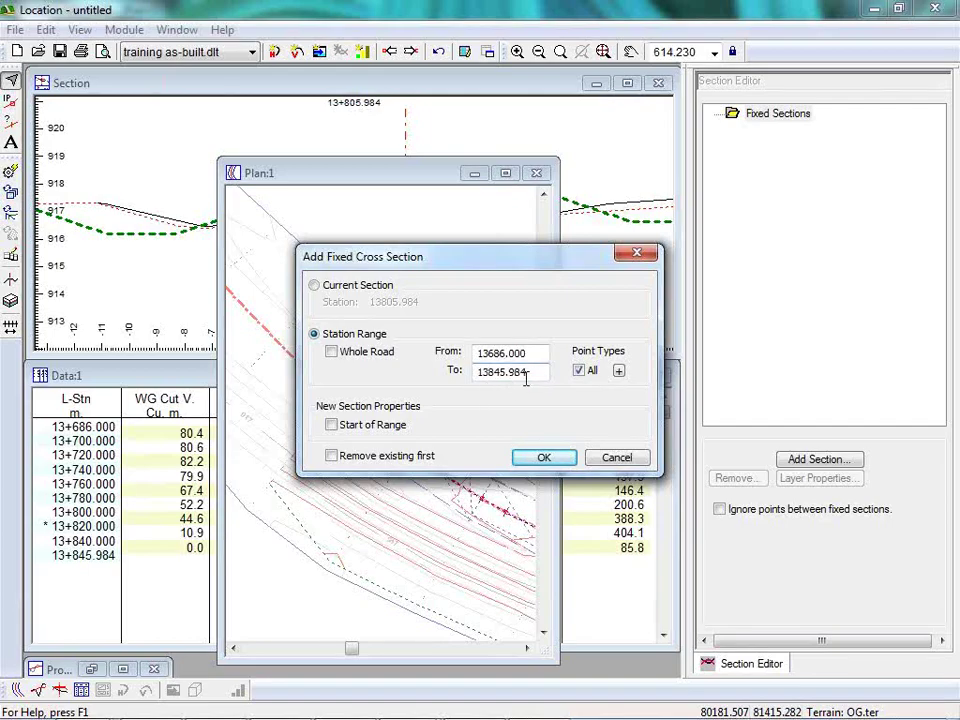
{"action": "left_click_drag", "start_coordinate": [538, 373], "coordinate": [497, 375]}
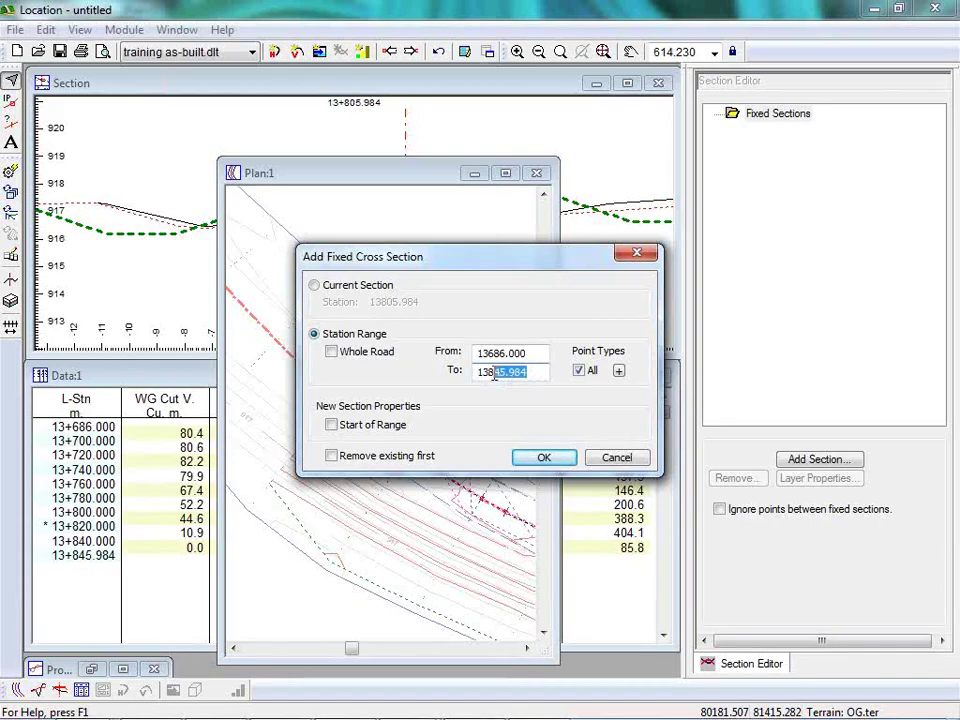
{"action": "left_click_drag", "start_coordinate": [493, 375], "coordinate": [490, 375]}
{"action": "type", "text": "78"}
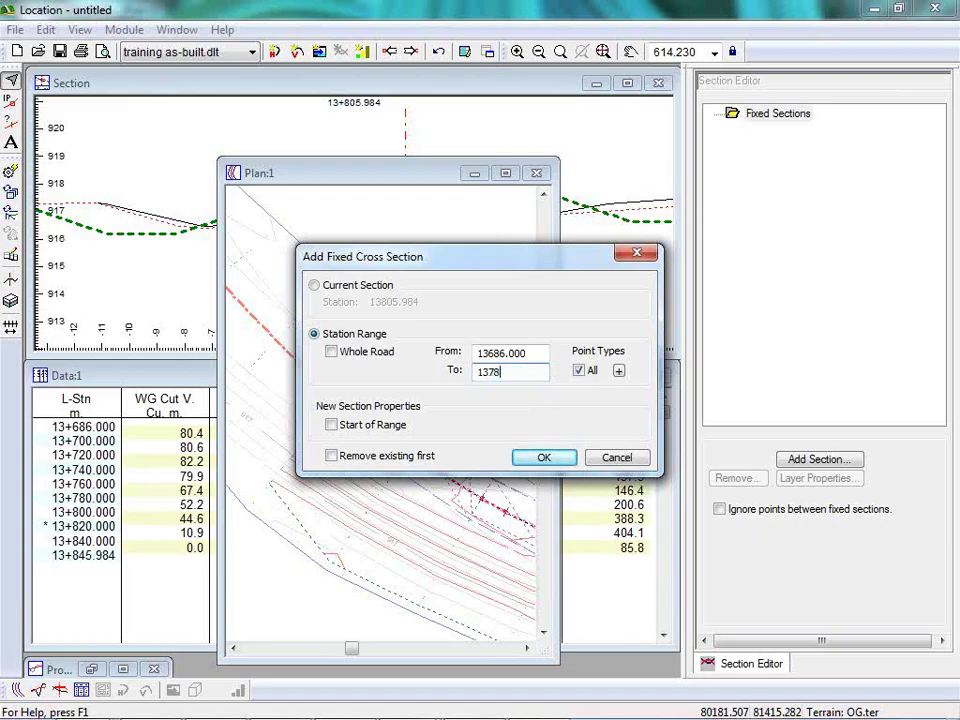
{"action": "type", "text": "6"}
{"action": "left_click", "coordinate": [579, 371]}
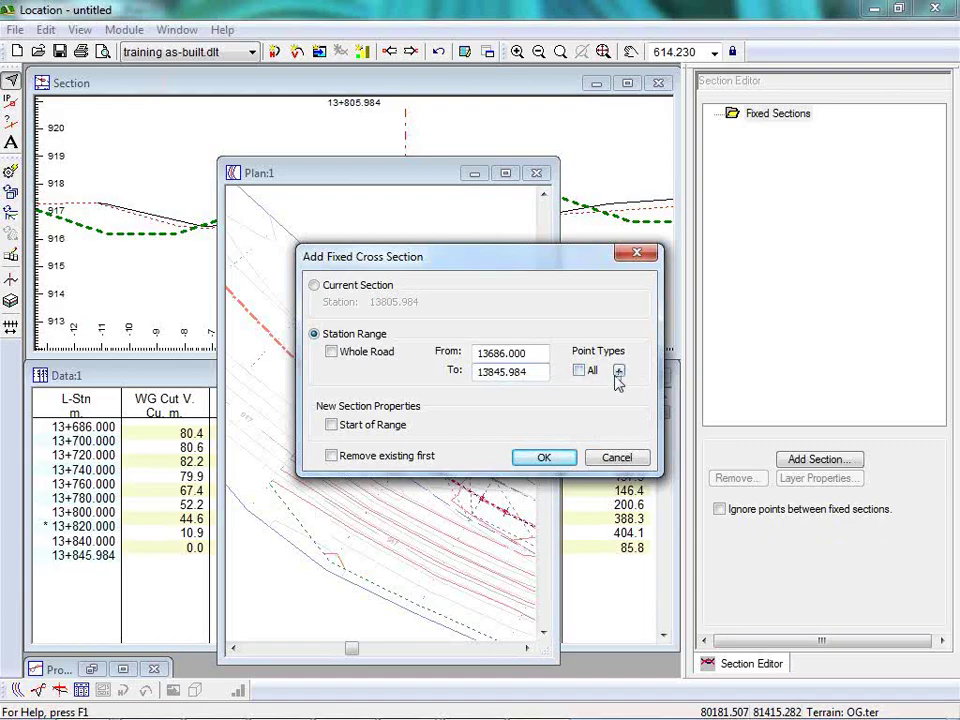
{"action": "left_click", "coordinate": [618, 372]}
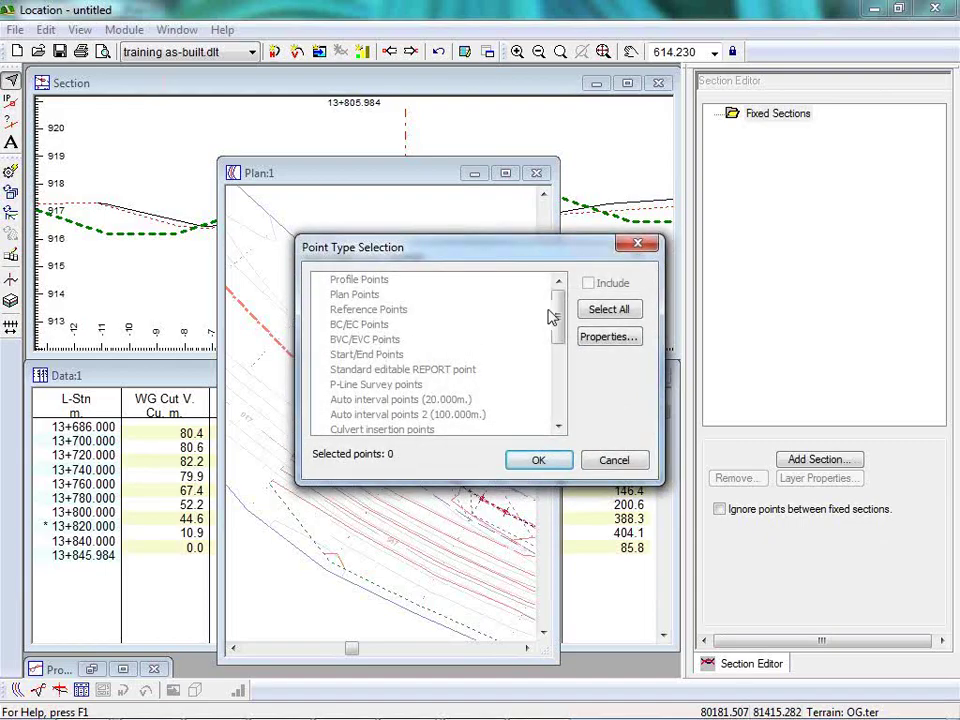
Step: Choose only Auto interval points (20.000m.), giving 10 section points, and confirm
{"action": "left_click", "coordinate": [452, 400]}
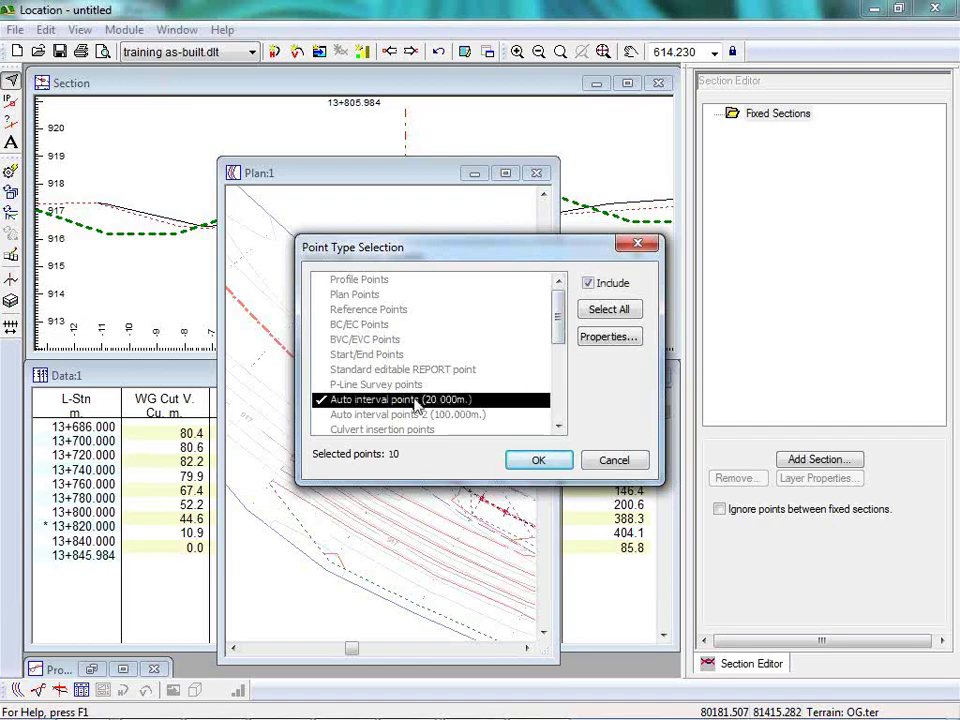
{"action": "left_click", "coordinate": [617, 345]}
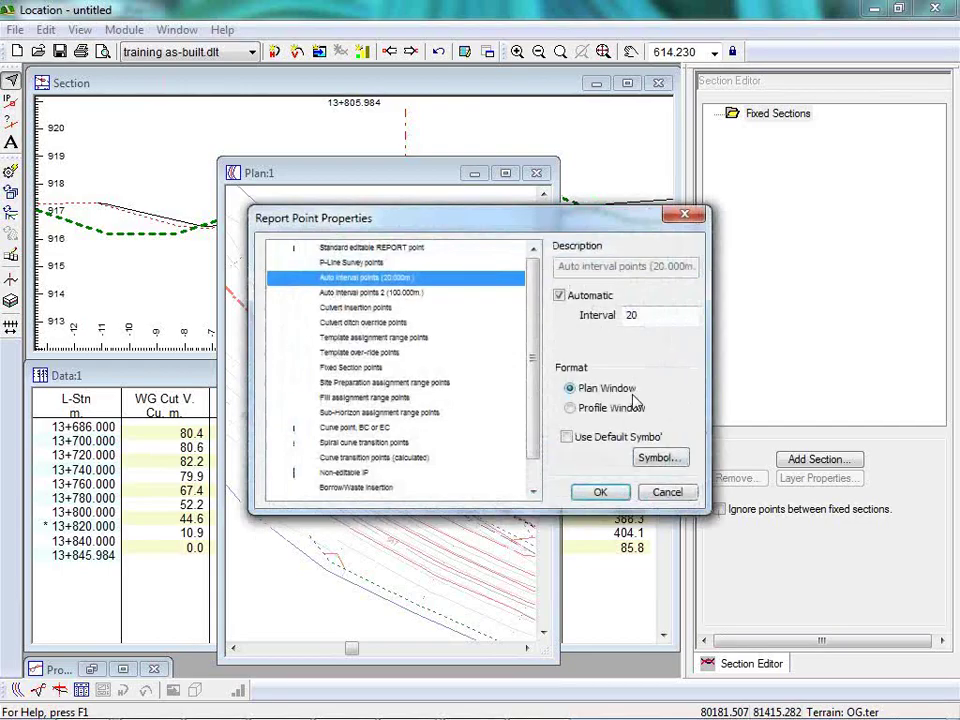
{"action": "left_click", "coordinate": [386, 290]}
{"action": "left_click", "coordinate": [388, 278]}
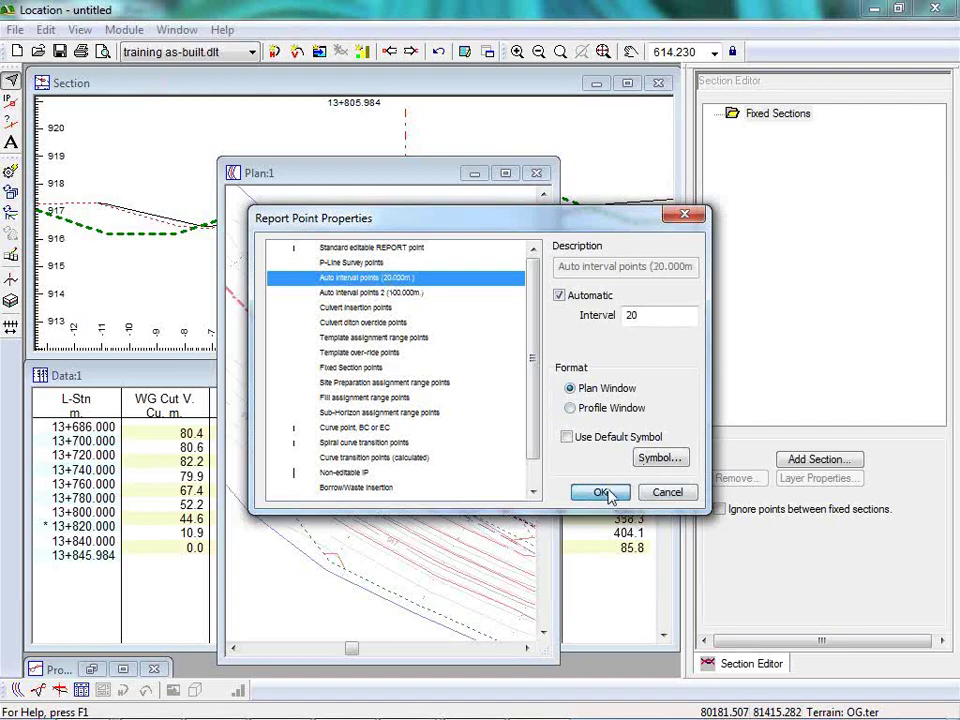
{"action": "left_click", "coordinate": [602, 493]}
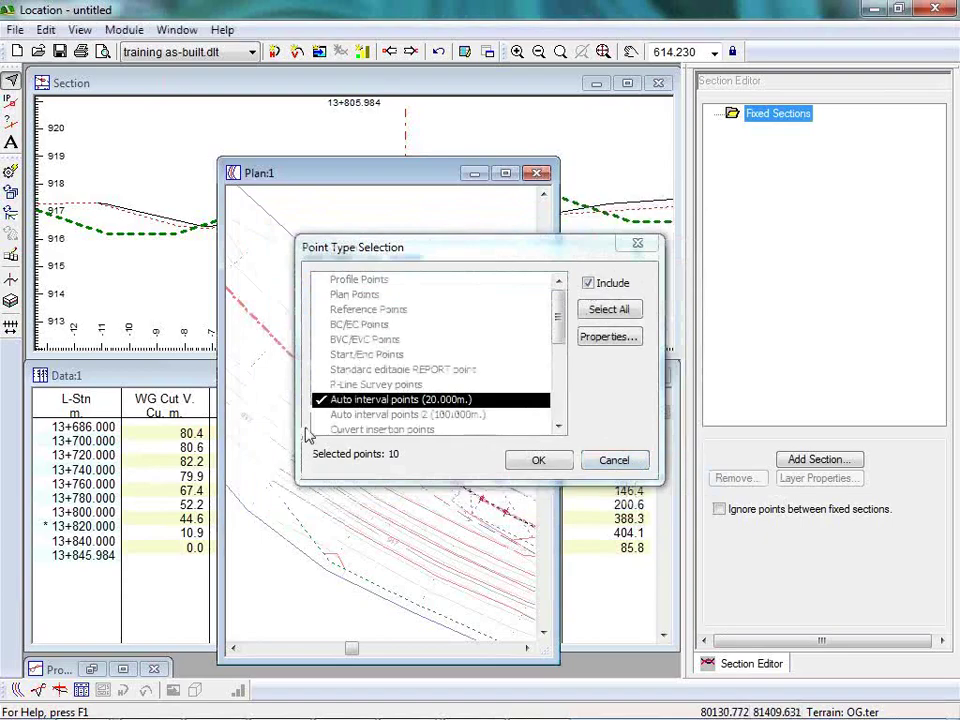
{"action": "left_click", "coordinate": [530, 264]}
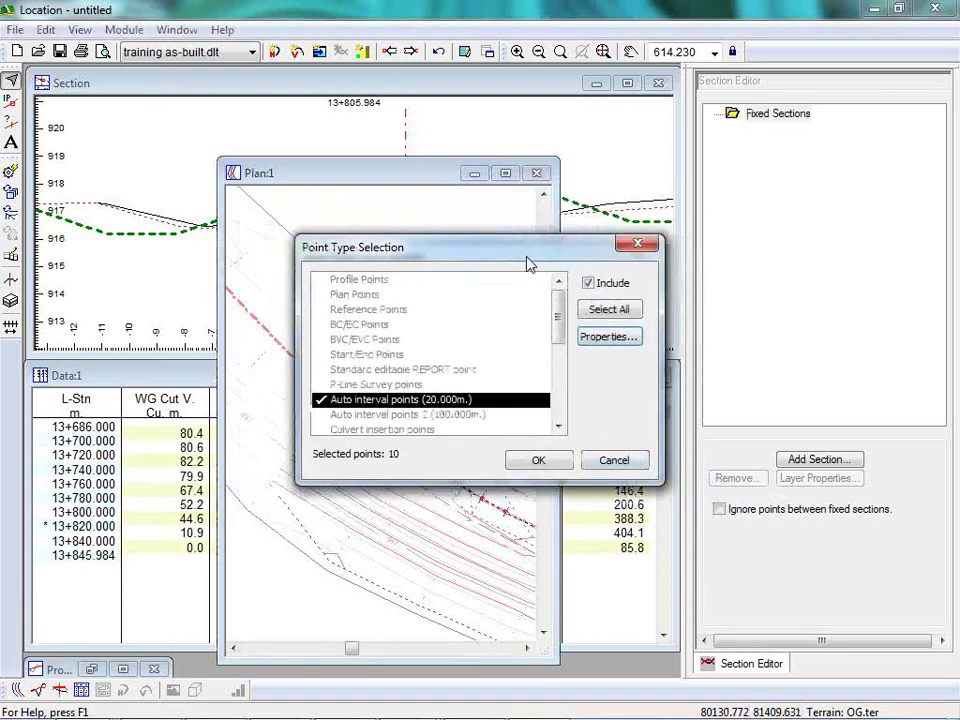
{"action": "left_click_drag", "start_coordinate": [528, 259], "coordinate": [799, 283]}
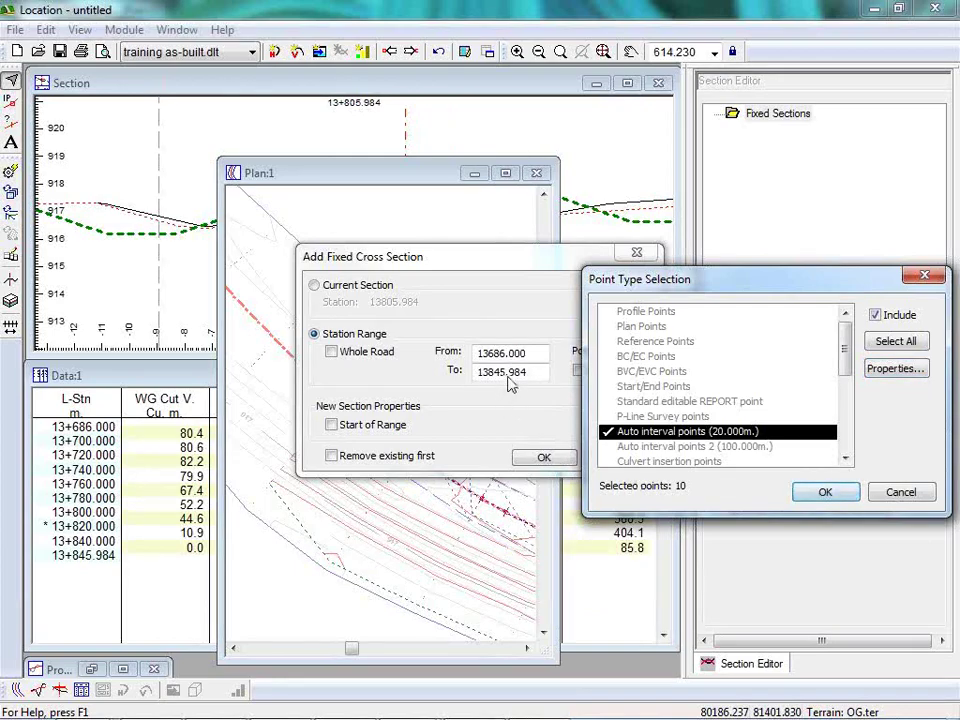
{"action": "left_click", "coordinate": [825, 492]}
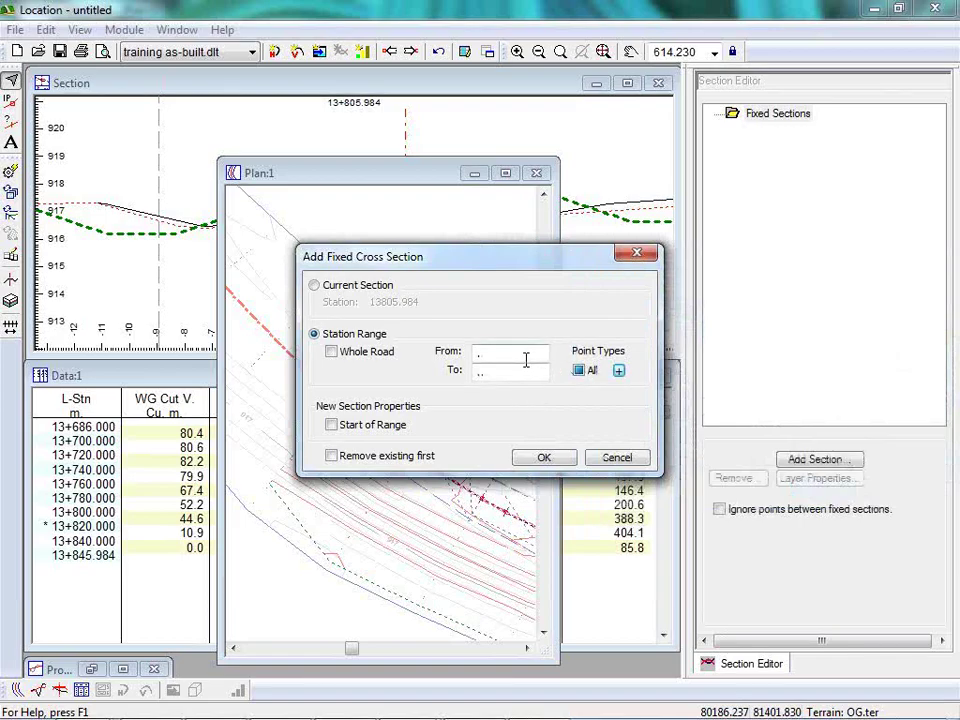
Step: Add the fixed sections over the Whole Road, with the first flagged as Start of Range
{"action": "left_click", "coordinate": [331, 352]}
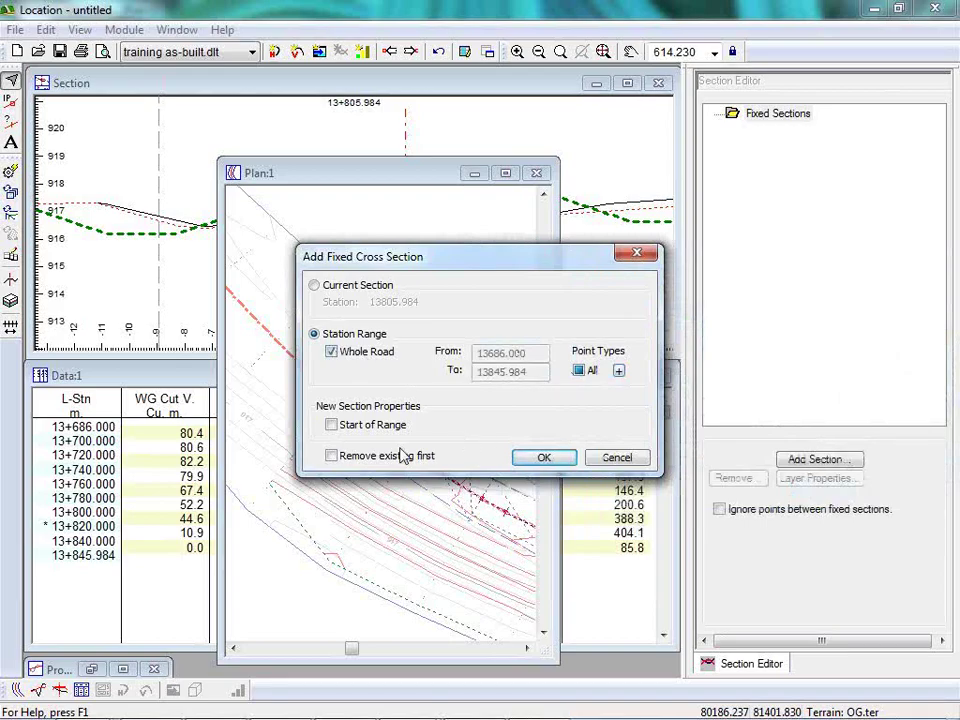
{"action": "left_click", "coordinate": [332, 425]}
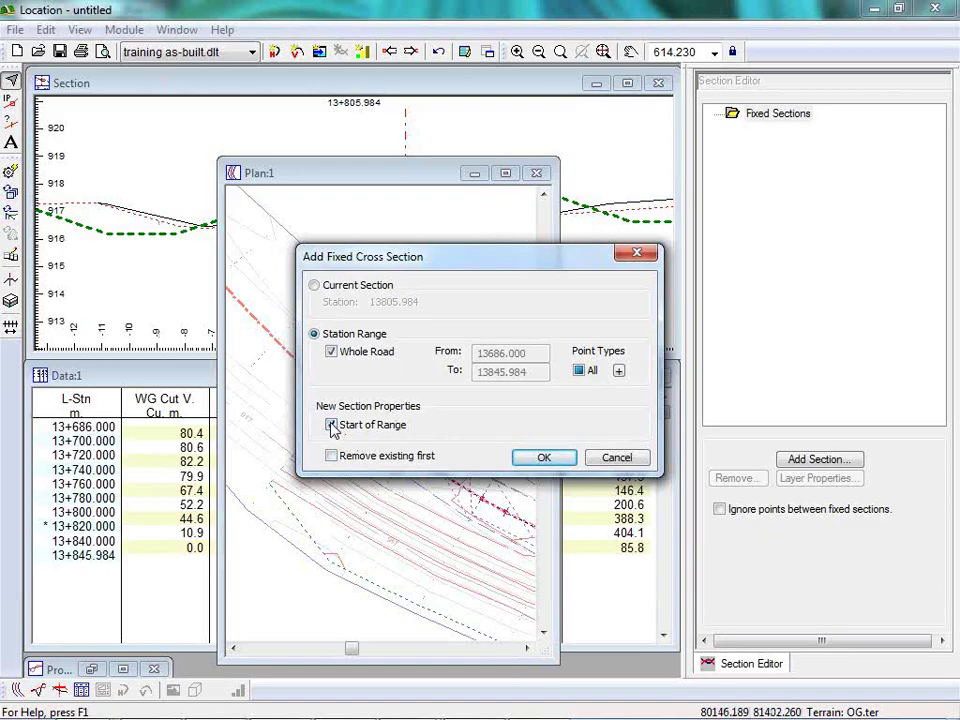
{"action": "left_click", "coordinate": [547, 458]}
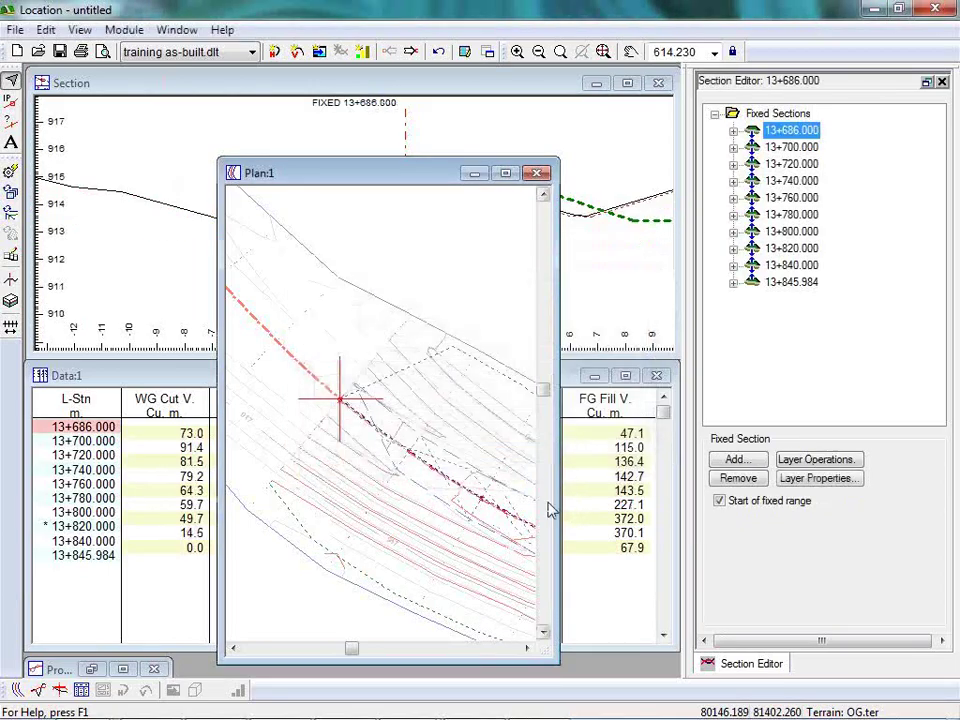
Step: View fixed sections 13+720 and 13+740, then minimize the Plan:1 window
{"action": "left_click", "coordinate": [792, 164]}
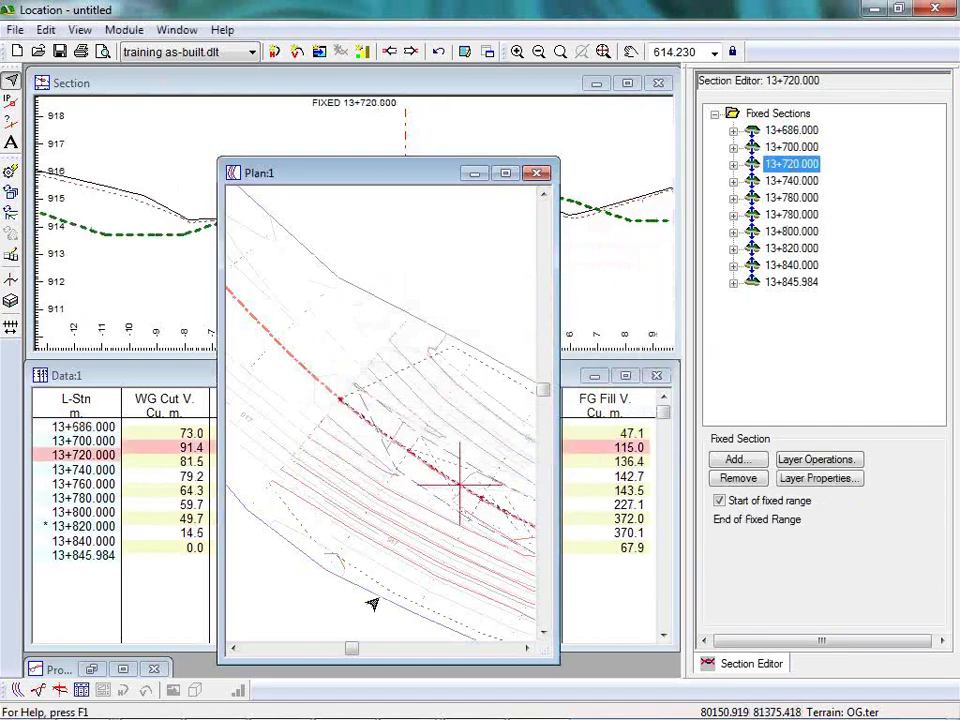
{"action": "left_click", "coordinate": [790, 181]}
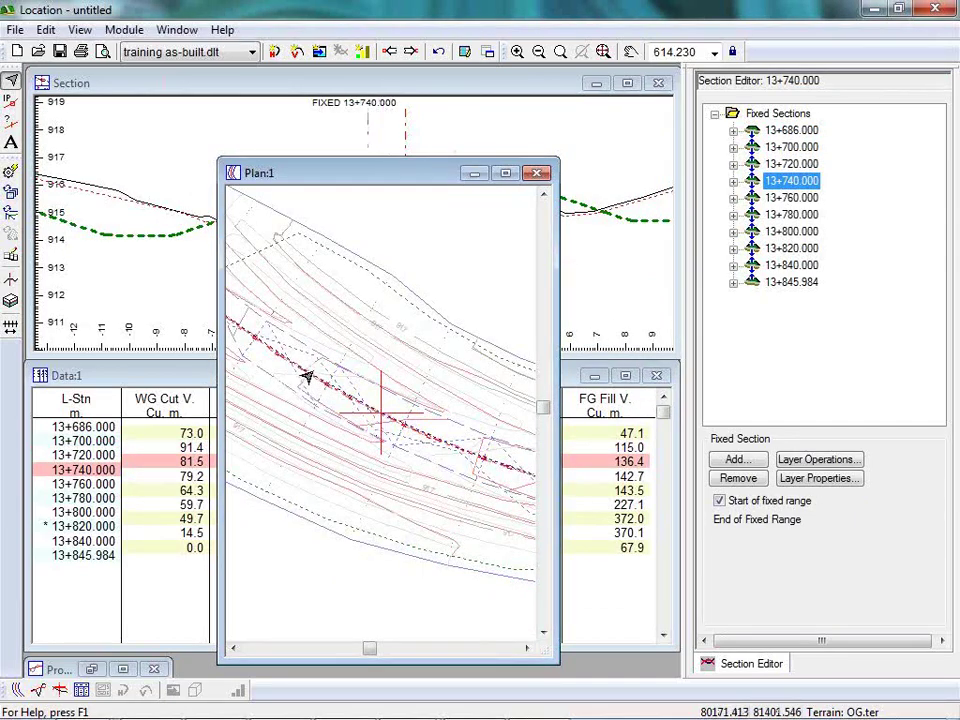
{"action": "mouse_move", "coordinate": [340, 402]}
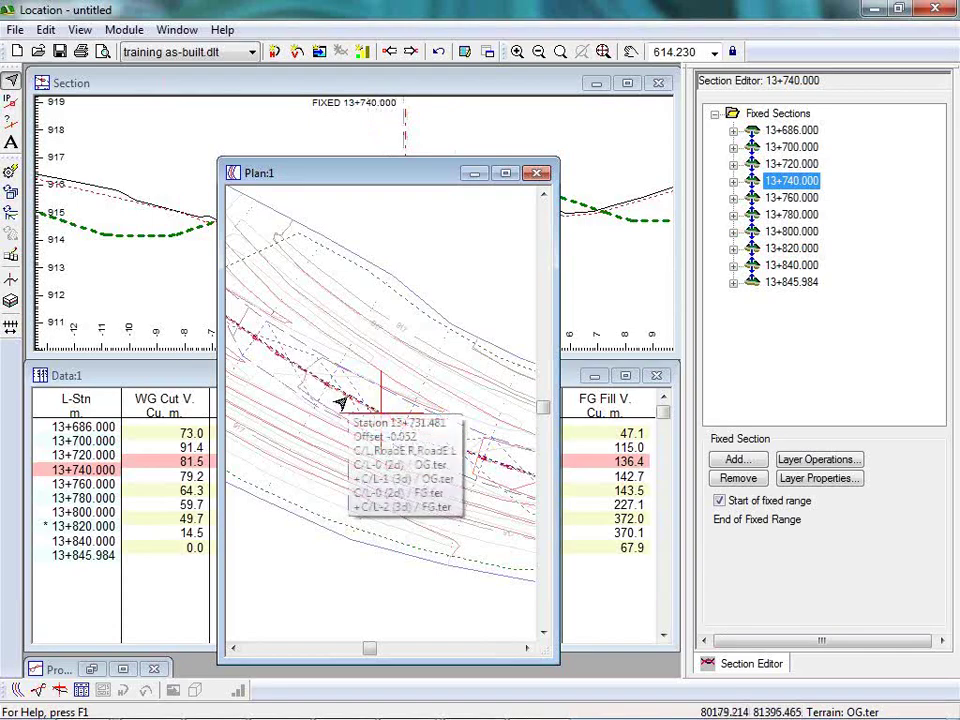
{"action": "left_click", "coordinate": [476, 175]}
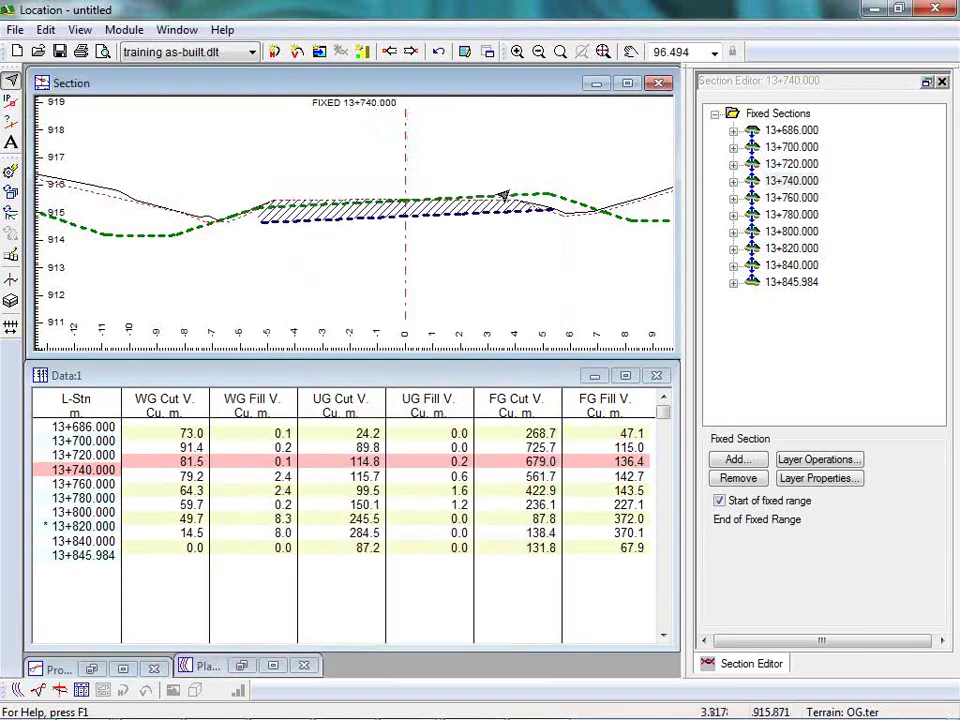
Step: Step through fixed sections 13+700 to 13+845.984 comparing hatched cut areas, shifting the plot left
{"action": "left_click", "coordinate": [792, 164]}
{"action": "left_click", "coordinate": [792, 181]}
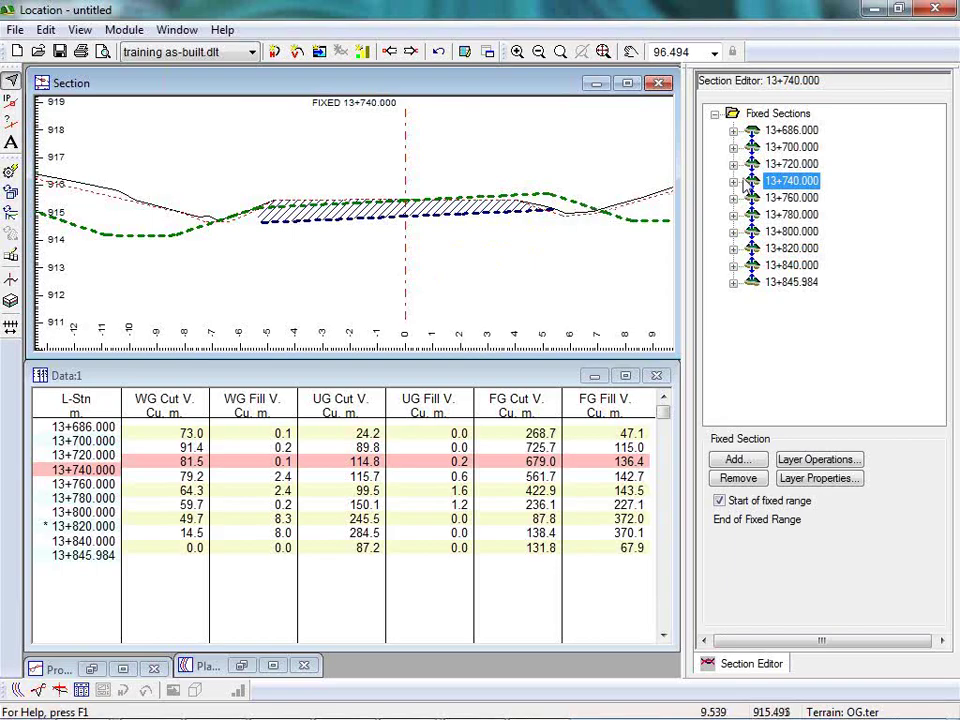
{"action": "left_click", "coordinate": [786, 152]}
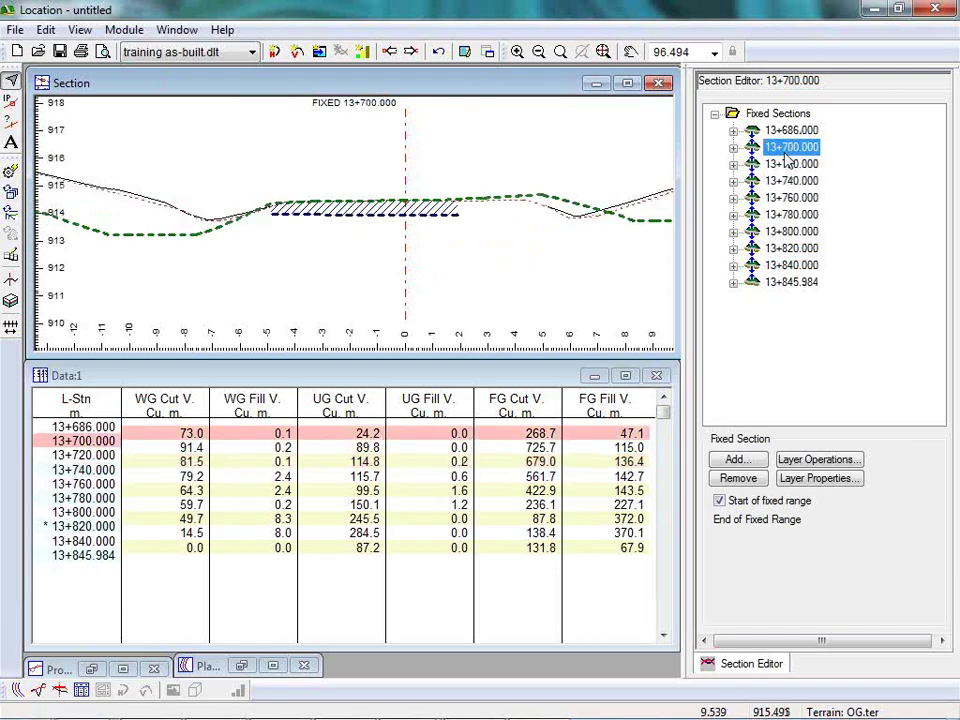
{"action": "left_click", "coordinate": [790, 181]}
{"action": "left_click", "coordinate": [790, 197]}
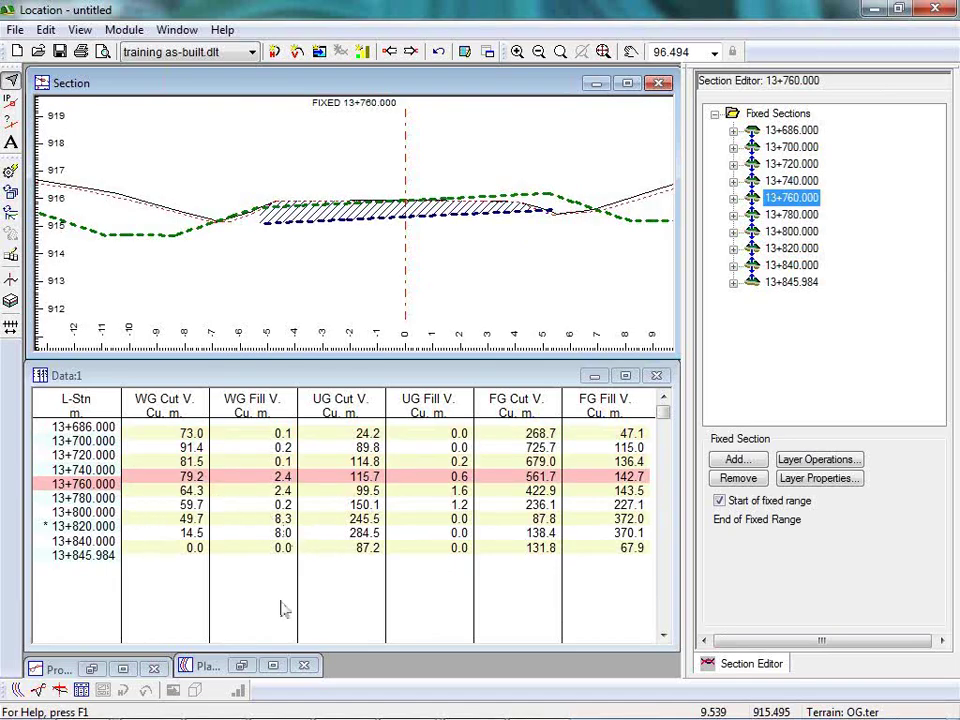
{"action": "left_click", "coordinate": [804, 268]}
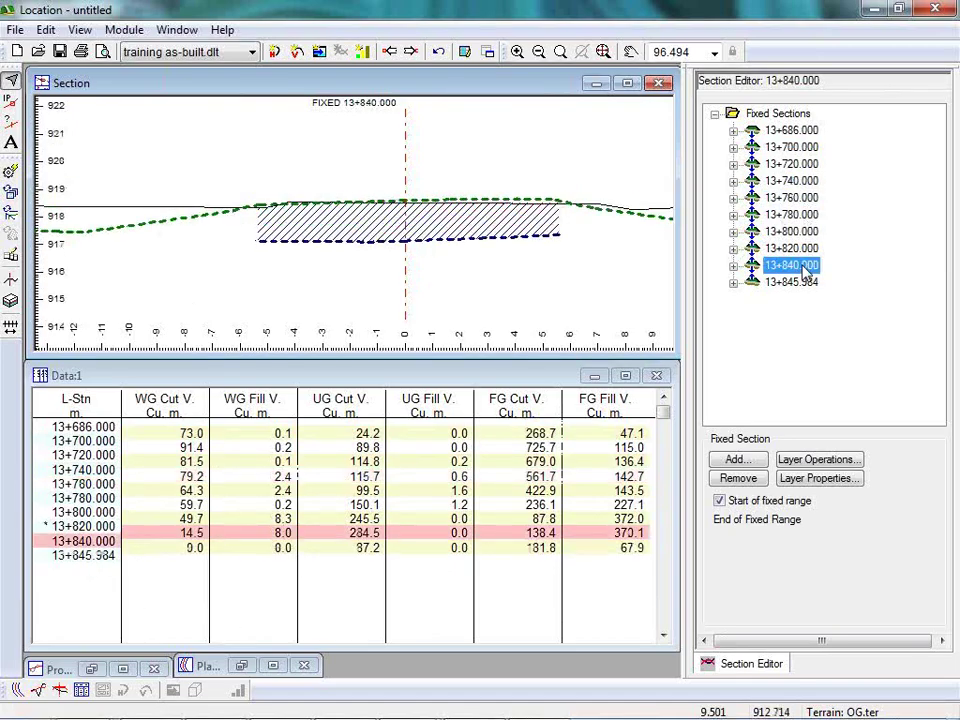
{"action": "left_click", "coordinate": [791, 284]}
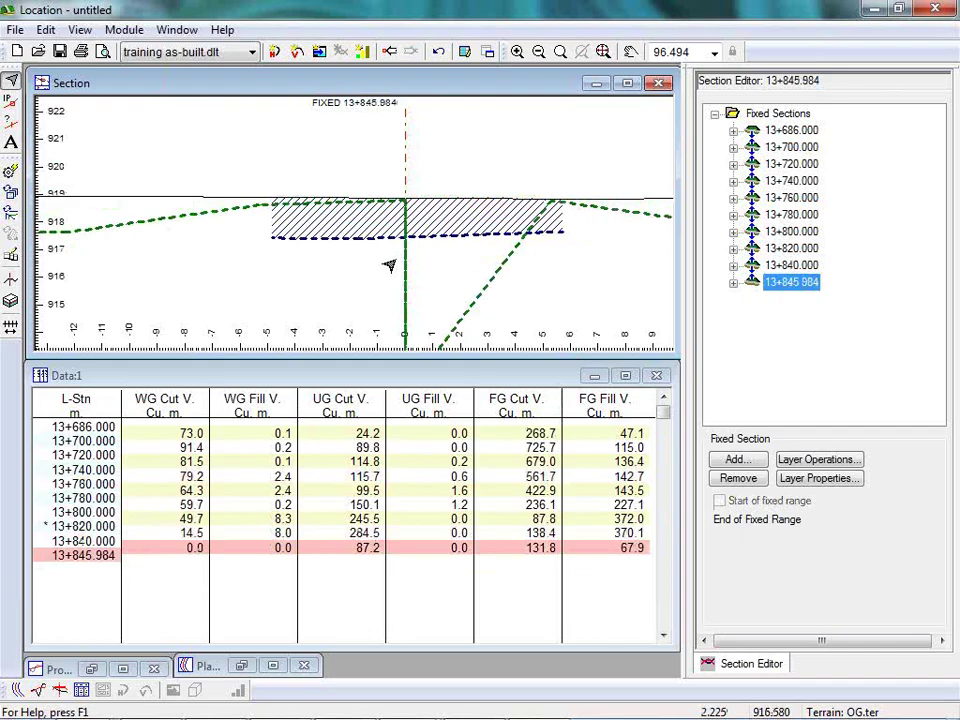
{"action": "left_click", "coordinate": [795, 265]}
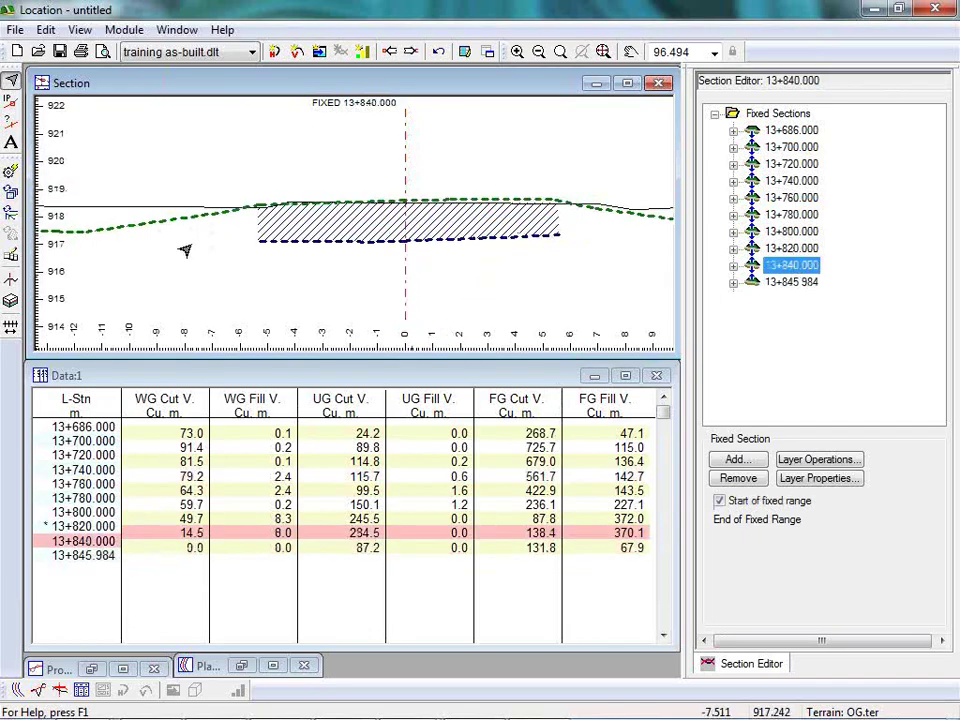
{"action": "middle_click_drag", "start_coordinate": [188, 251], "coordinate": [443, 244]}
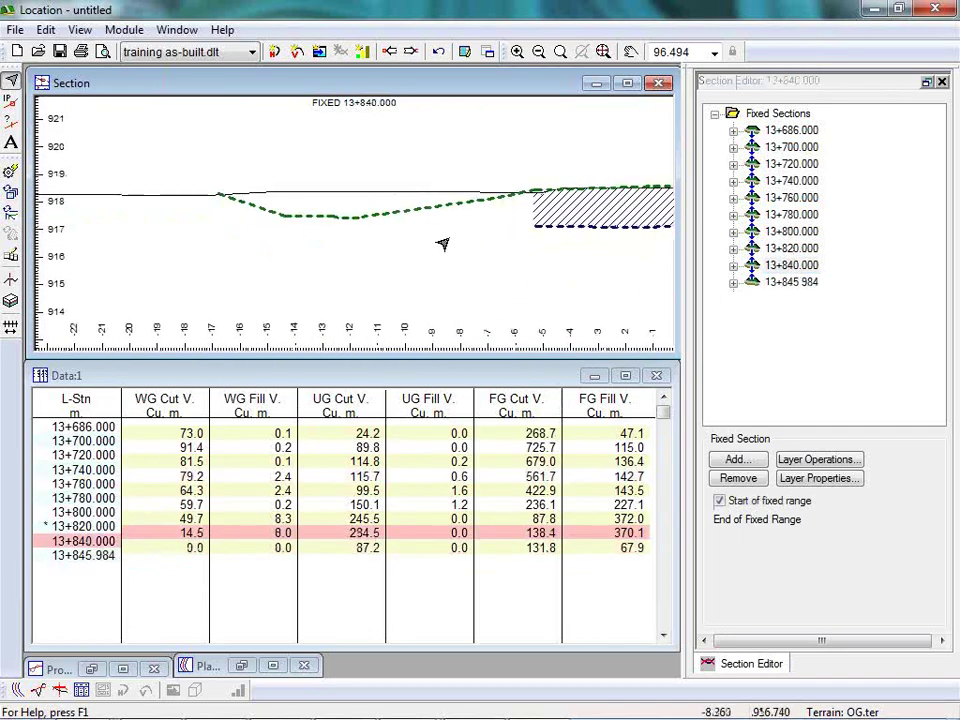
{"action": "left_click", "coordinate": [791, 232]}
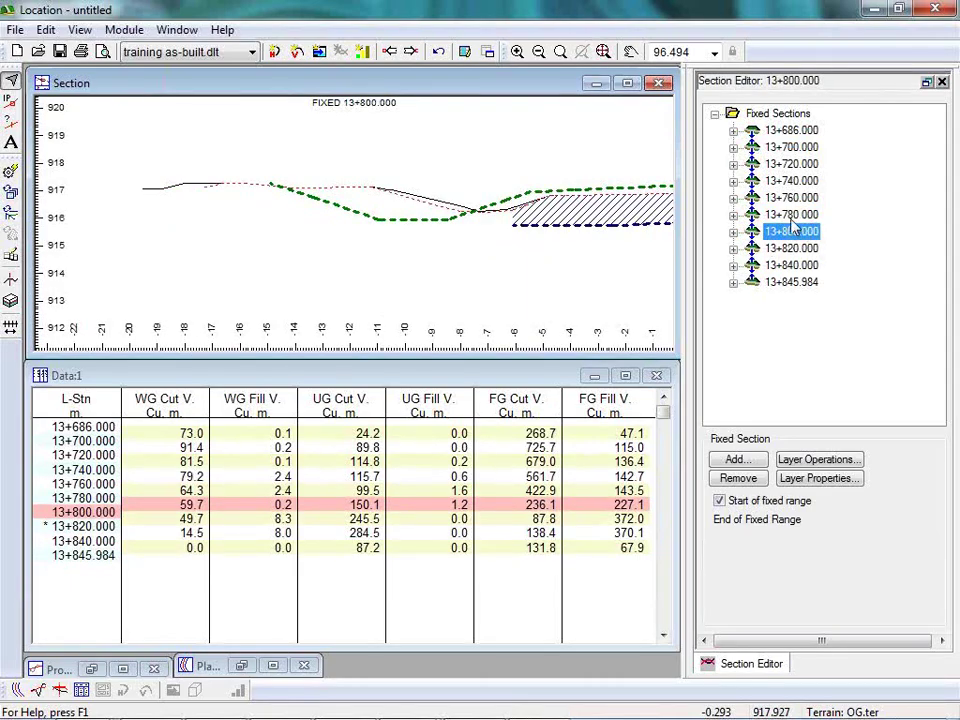
{"action": "left_click", "coordinate": [792, 215]}
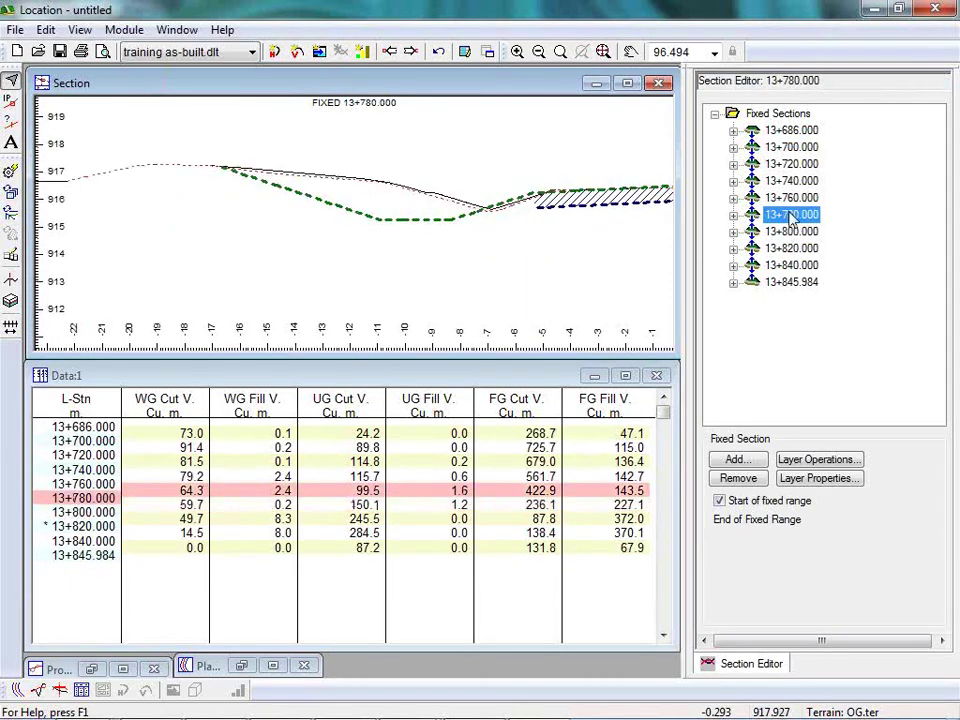
{"action": "middle_click_drag", "start_coordinate": [231, 210], "coordinate": [375, 214]}
{"action": "scroll", "coordinate": [336, 204], "scroll_direction": "up", "scroll_amount": 1}
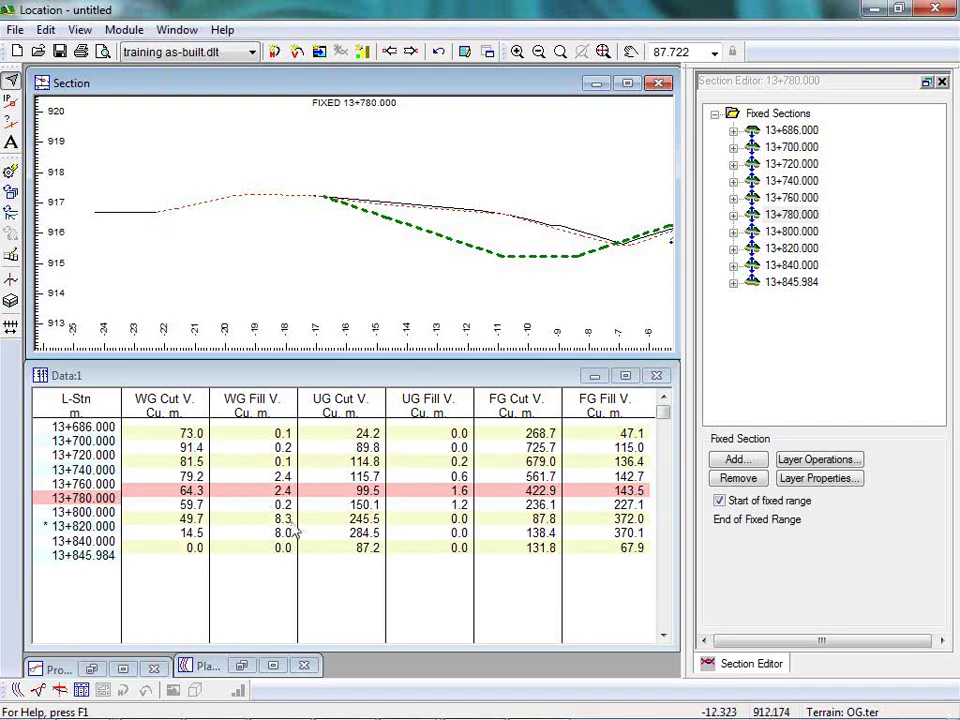
Step: Zoom into section 13+760's cut edge and read the subgrade slope
{"action": "left_click", "coordinate": [286, 478]}
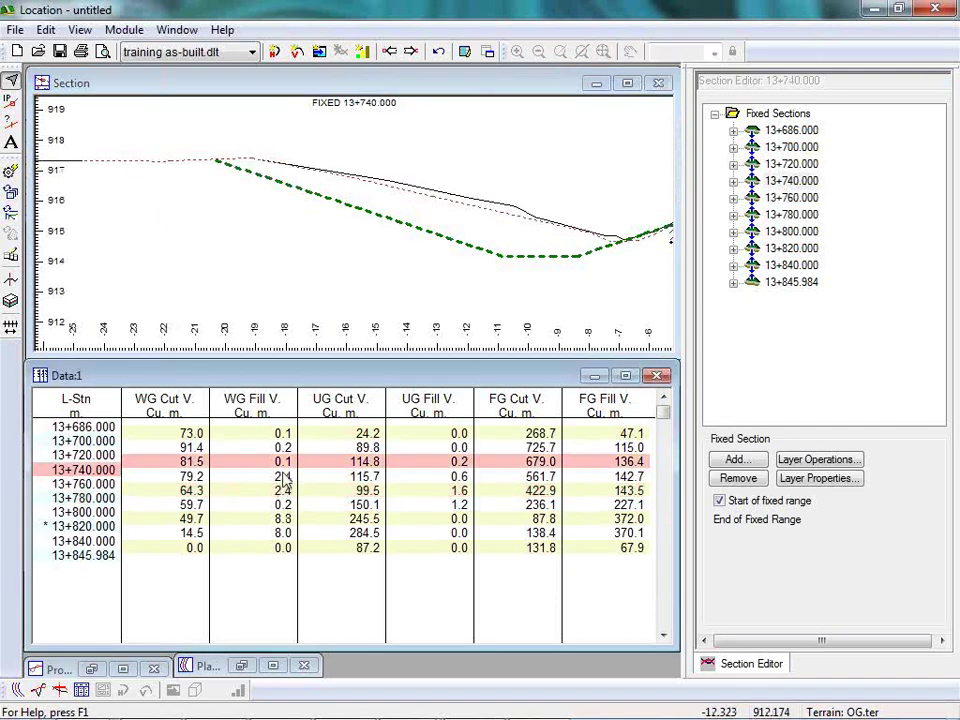
{"action": "left_click", "coordinate": [287, 485]}
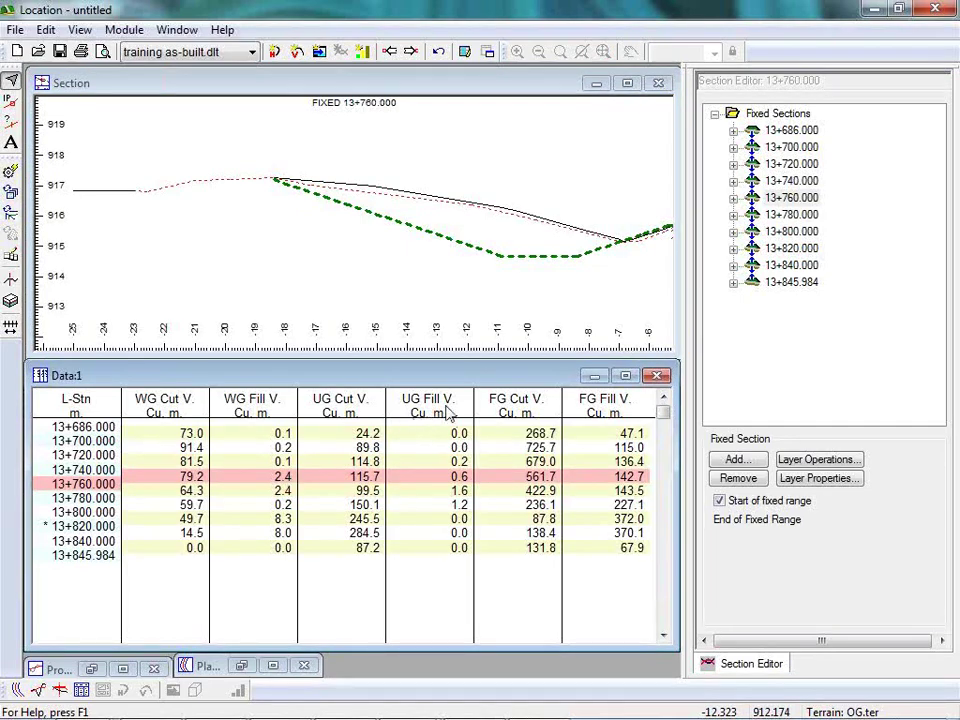
{"action": "left_click", "coordinate": [463, 497]}
{"action": "left_click", "coordinate": [536, 270]}
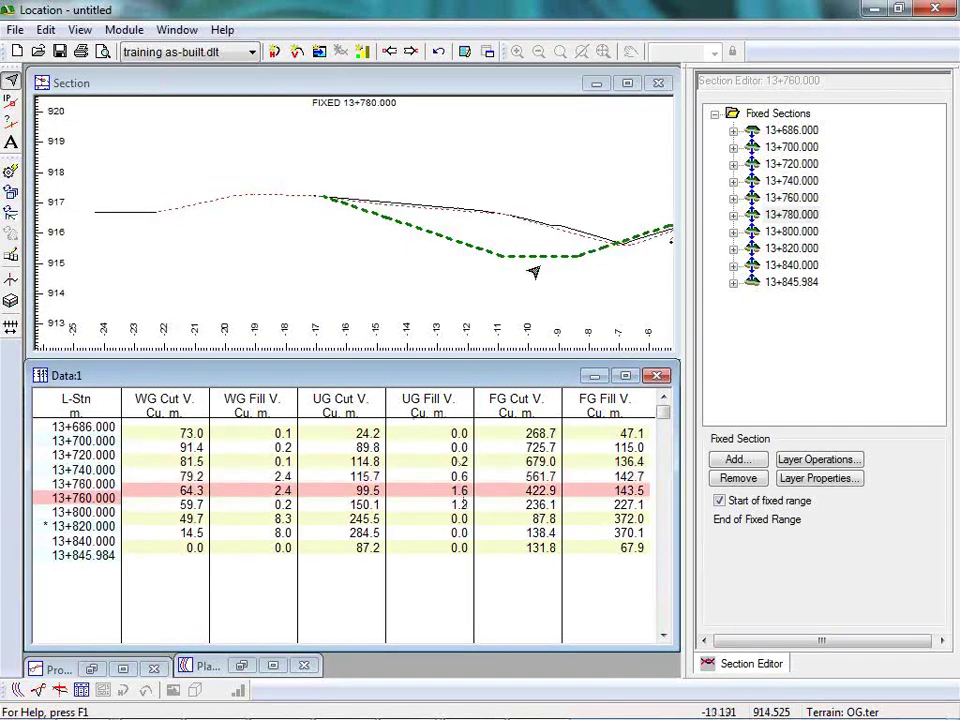
{"action": "scroll", "coordinate": [497, 262], "scroll_direction": "up", "scroll_amount": 3}
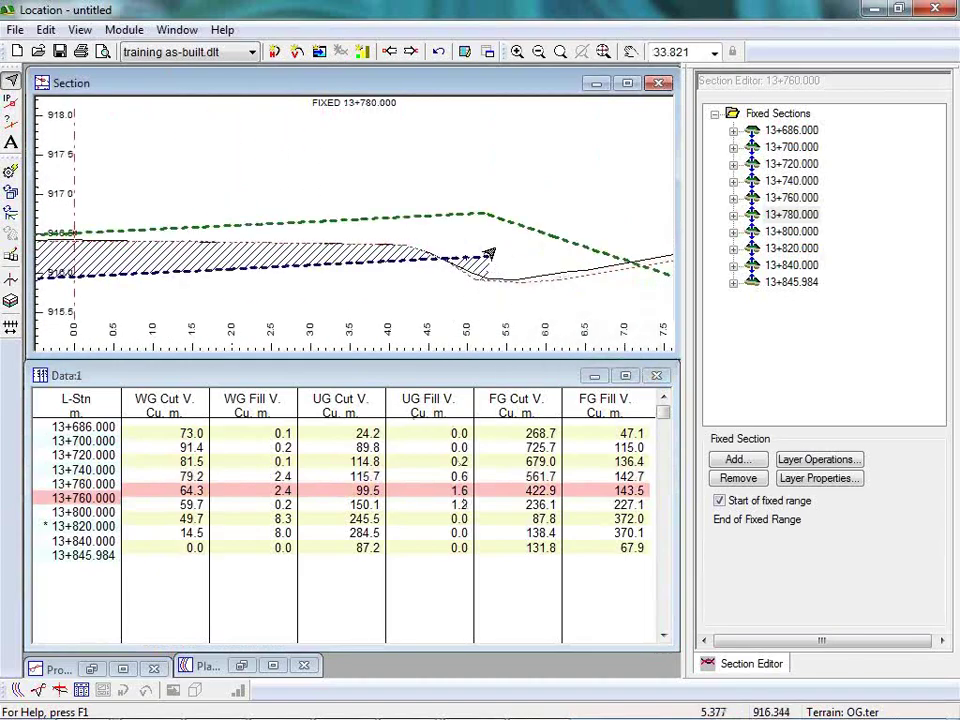
{"action": "mouse_move", "coordinate": [490, 255]}
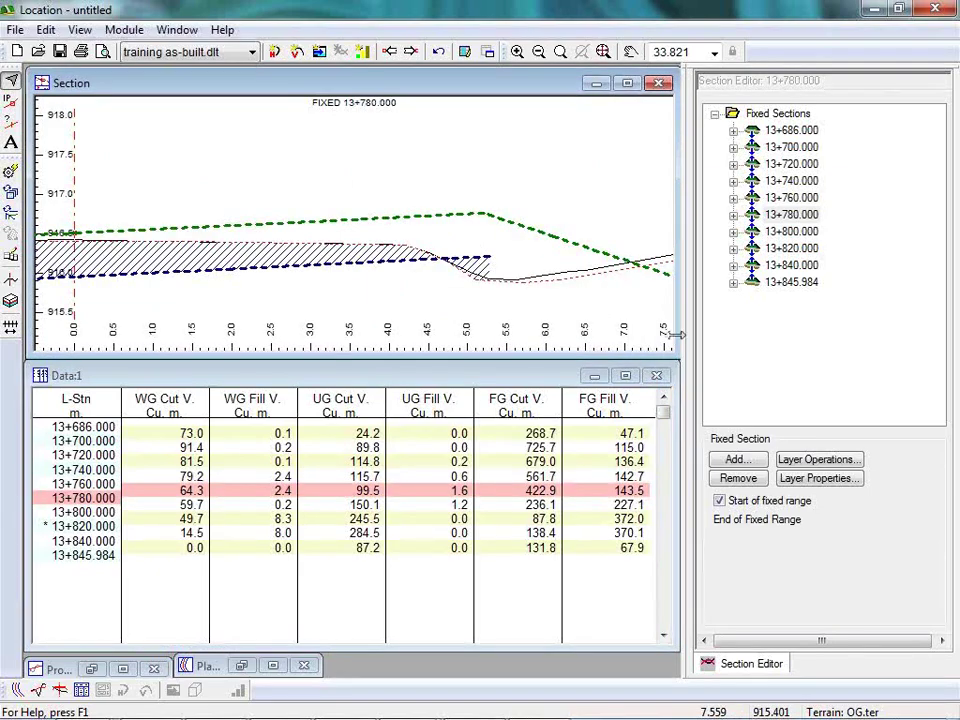
{"action": "mouse_move", "coordinate": [622, 346]}
{"action": "scroll", "coordinate": [490, 268], "scroll_direction": "up", "scroll_amount": 2}
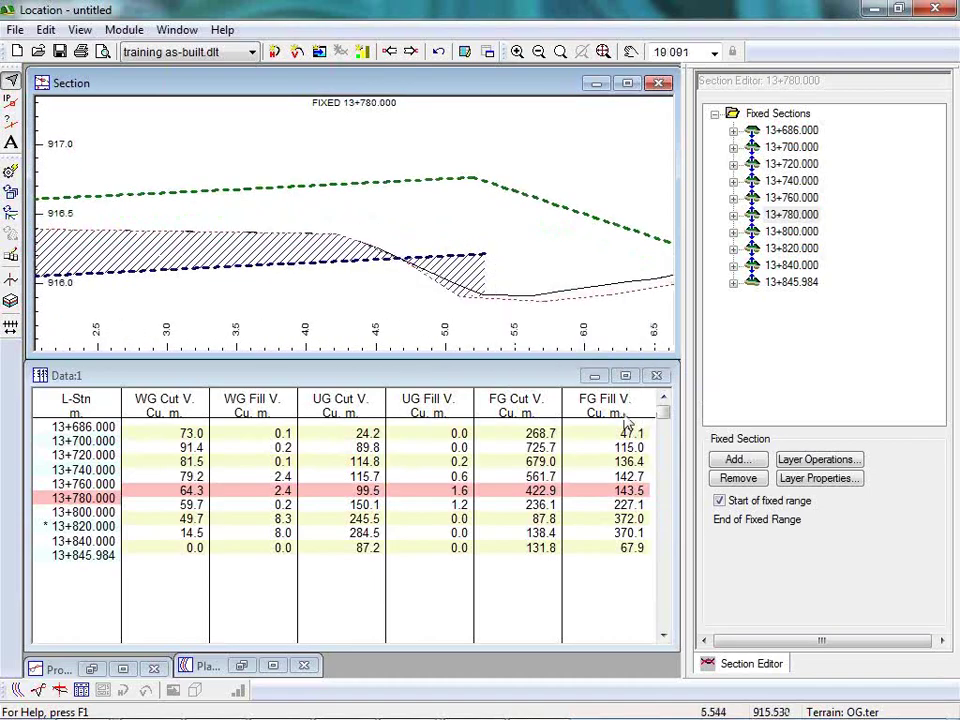
{"action": "left_click", "coordinate": [412, 52]}
{"action": "left_click", "coordinate": [391, 52]}
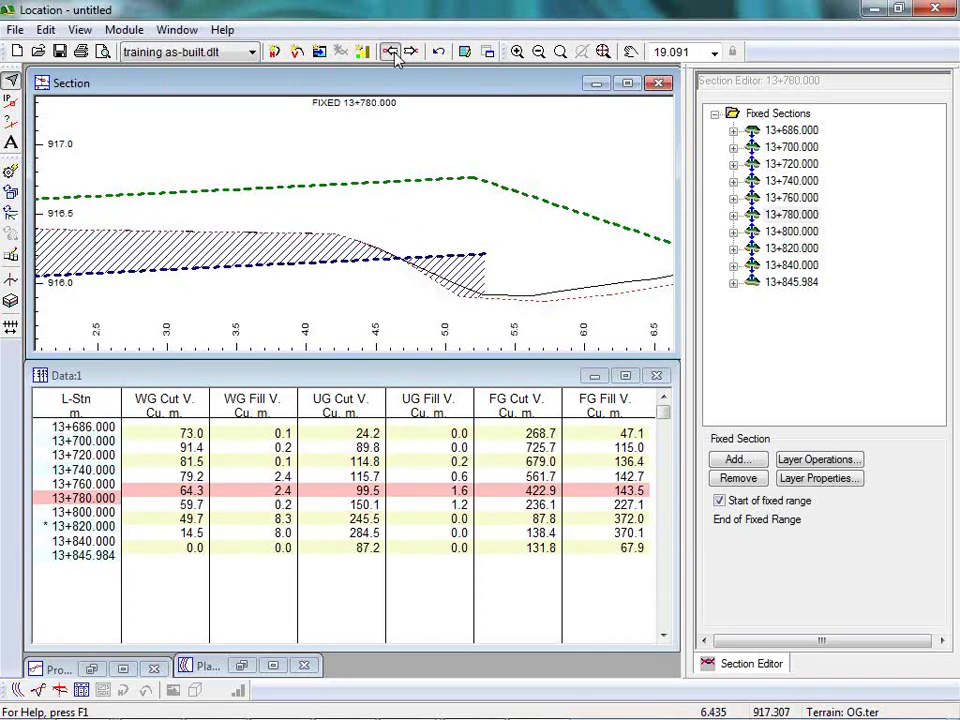
{"action": "left_click", "coordinate": [391, 52]}
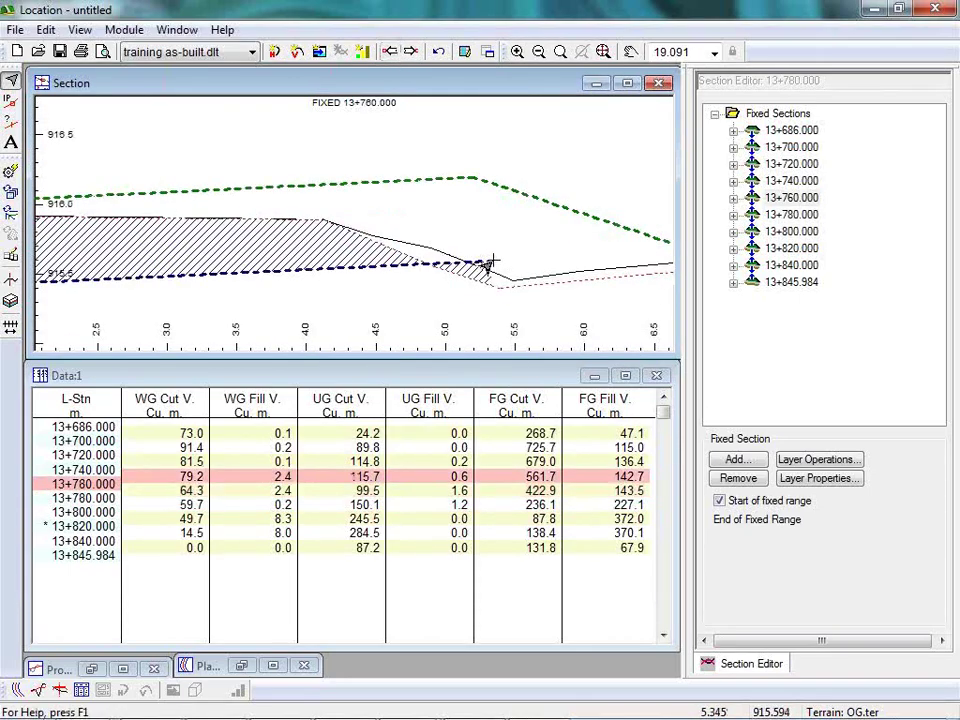
{"action": "mouse_move", "coordinate": [480, 288]}
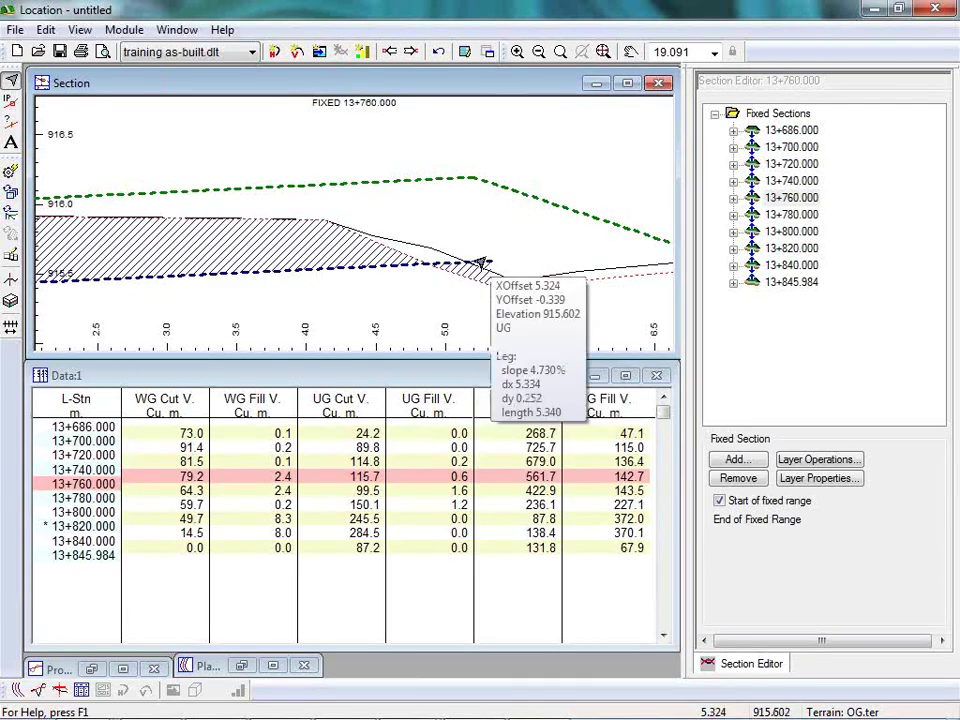
{"action": "mouse_move", "coordinate": [594, 242]}
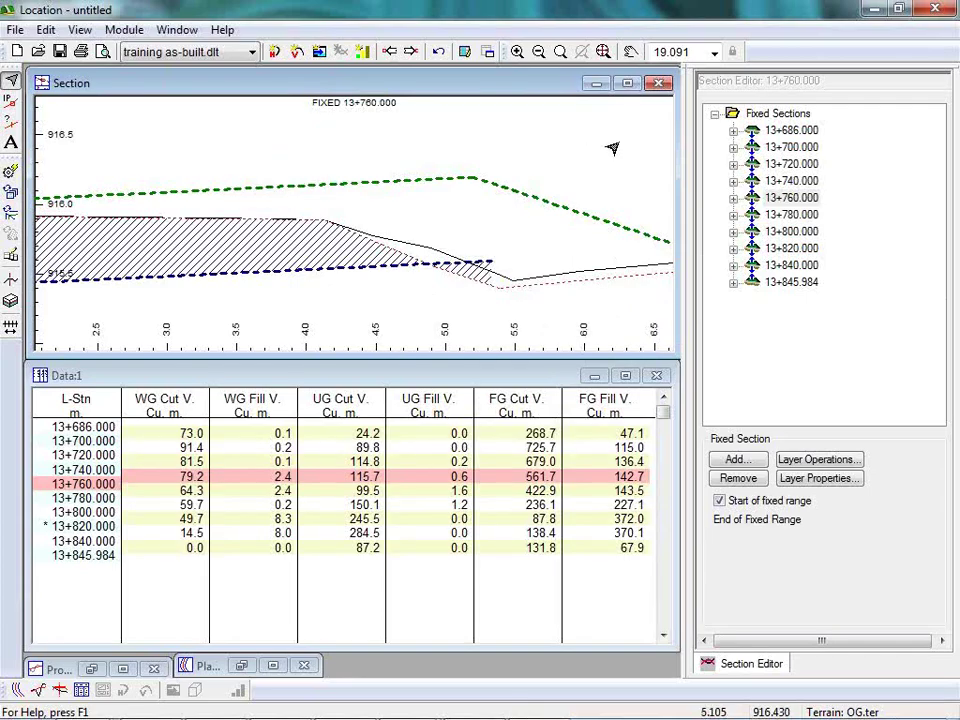
Step: Under section 13+760, add a 4-point polyline to the UG layer alongside WG and FG
{"action": "left_click", "coordinate": [734, 198]}
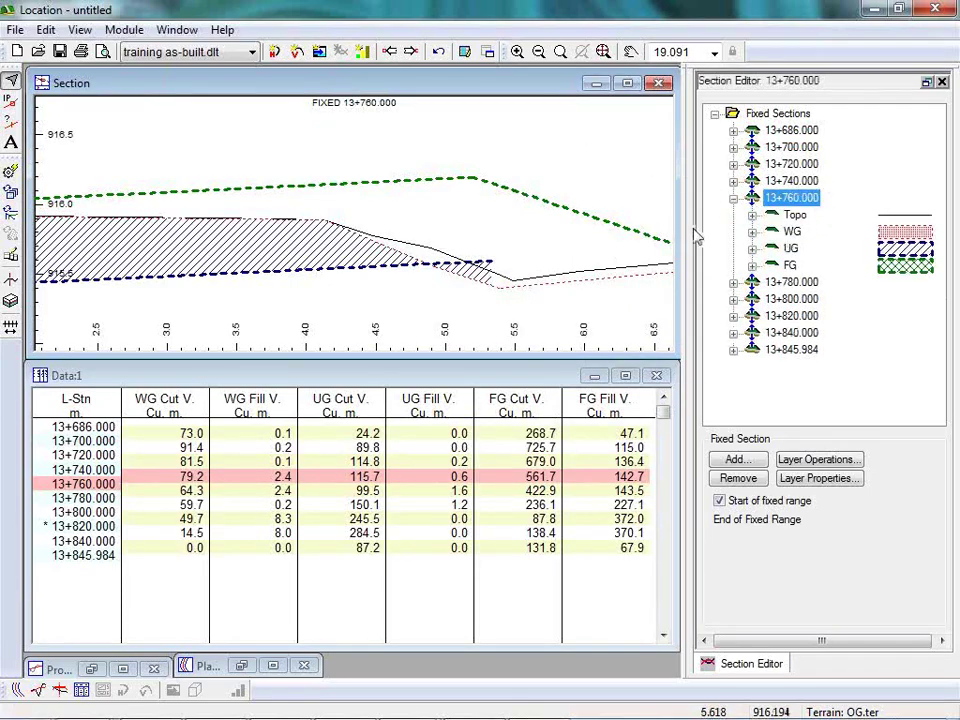
{"action": "left_click", "coordinate": [752, 231]}
{"action": "left_click", "coordinate": [830, 248]}
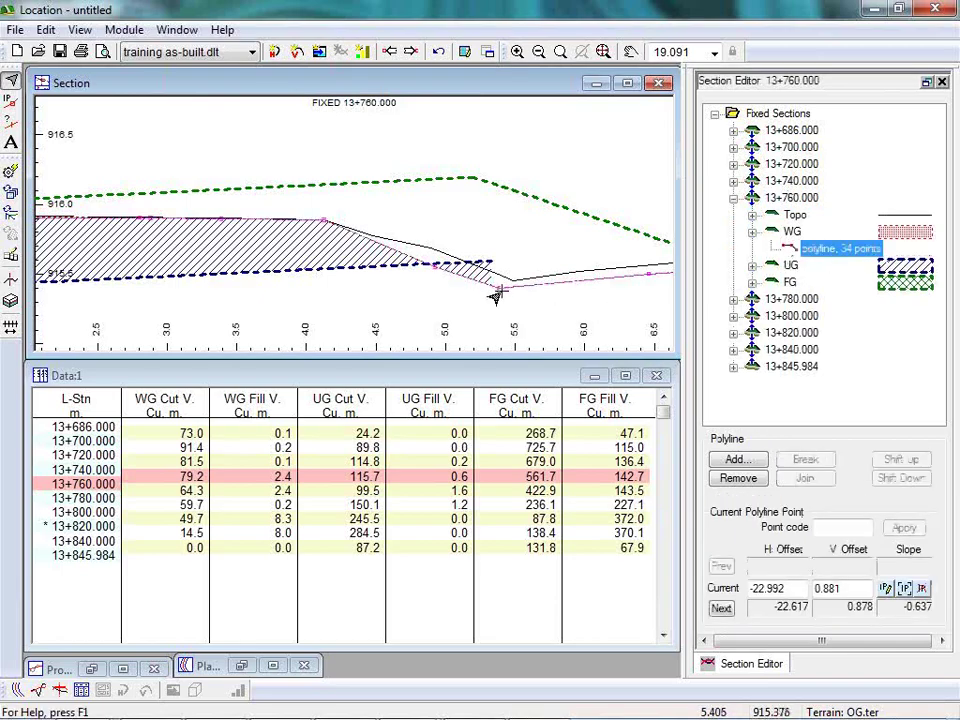
{"action": "left_click", "coordinate": [424, 183]}
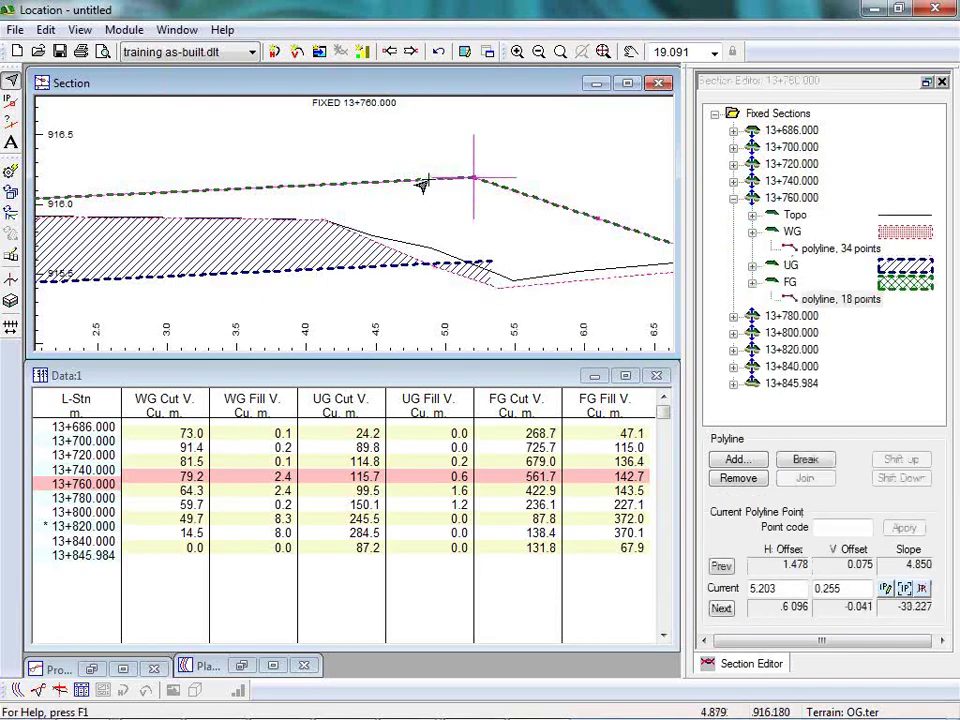
{"action": "left_click", "coordinate": [370, 248]}
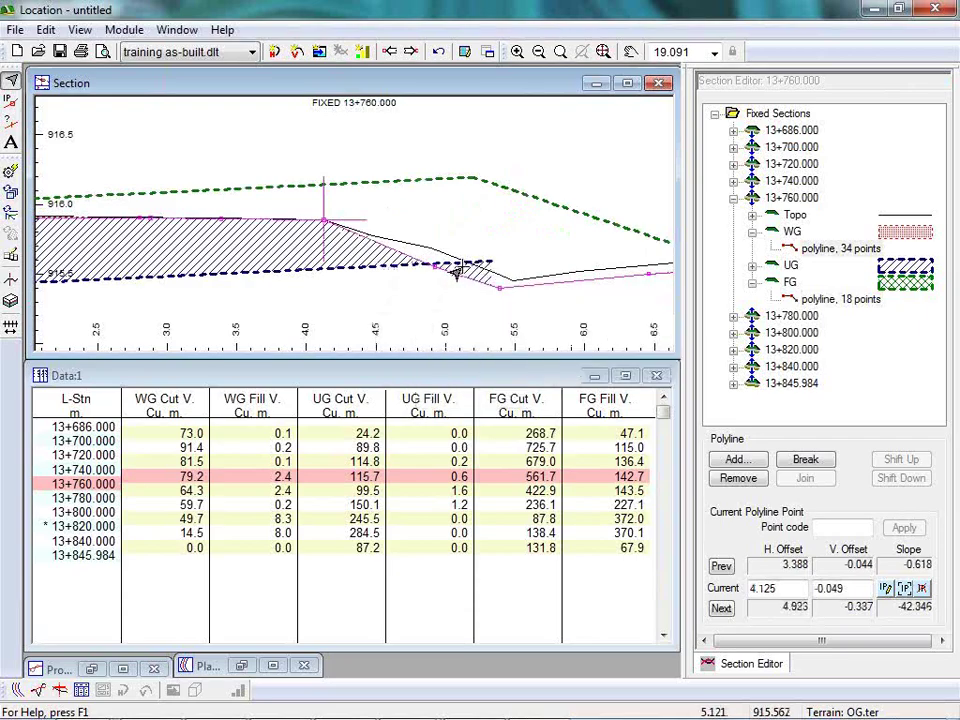
{"action": "left_click", "coordinate": [490, 263]}
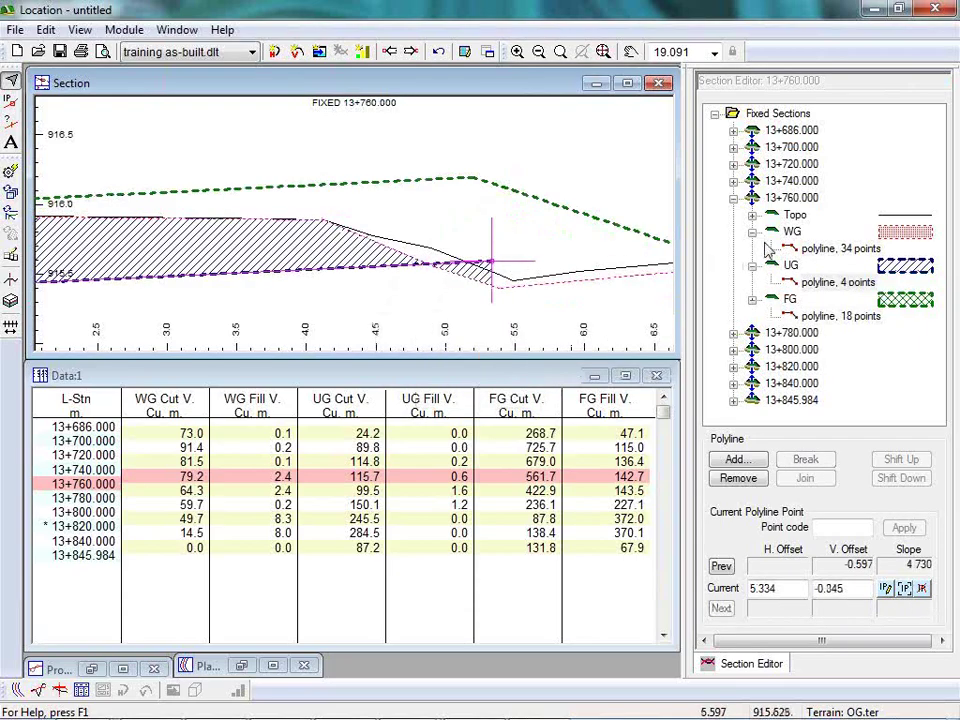
{"action": "right_click", "coordinate": [531, 172]}
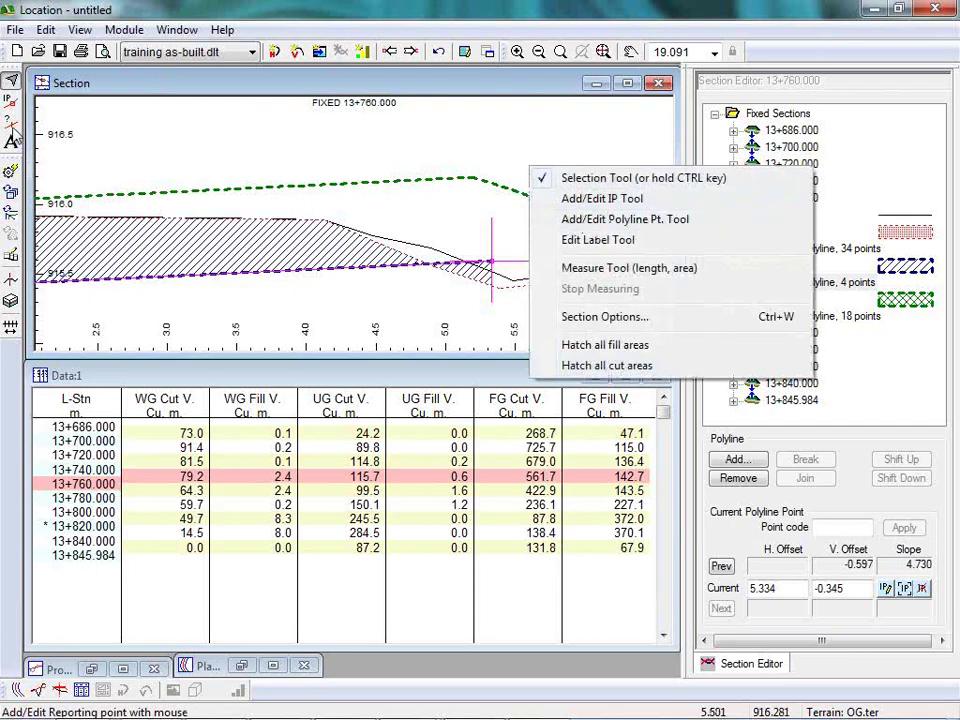
Step: With the polyline point tool, add UG points near offsets 5.334 and 4.87
{"action": "left_click", "coordinate": [626, 220]}
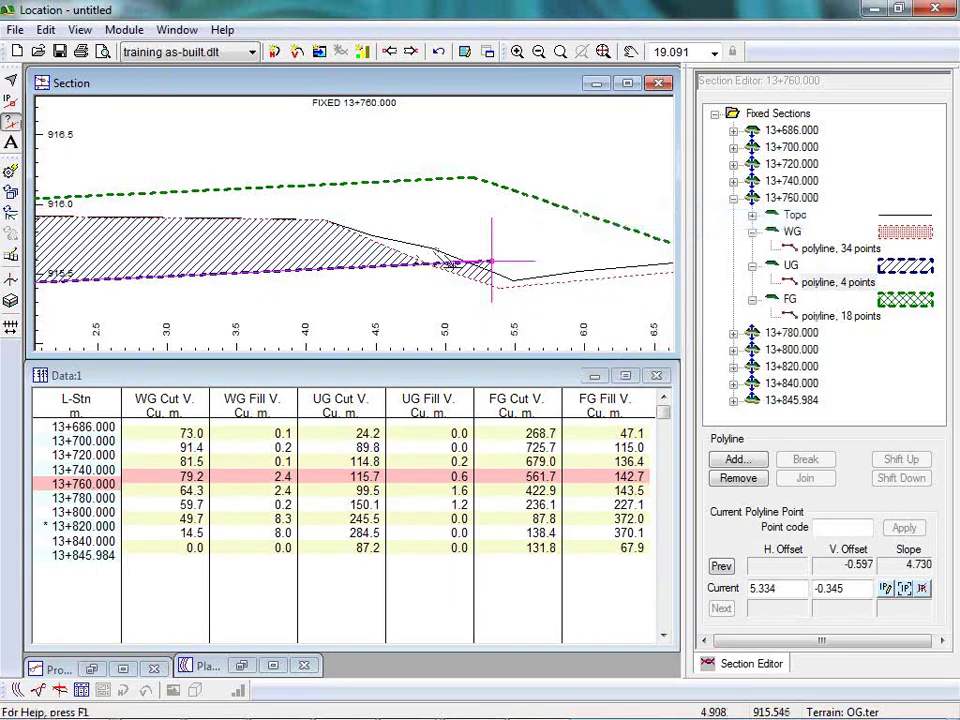
{"action": "left_click_drag", "start_coordinate": [491, 259], "coordinate": [480, 228]}
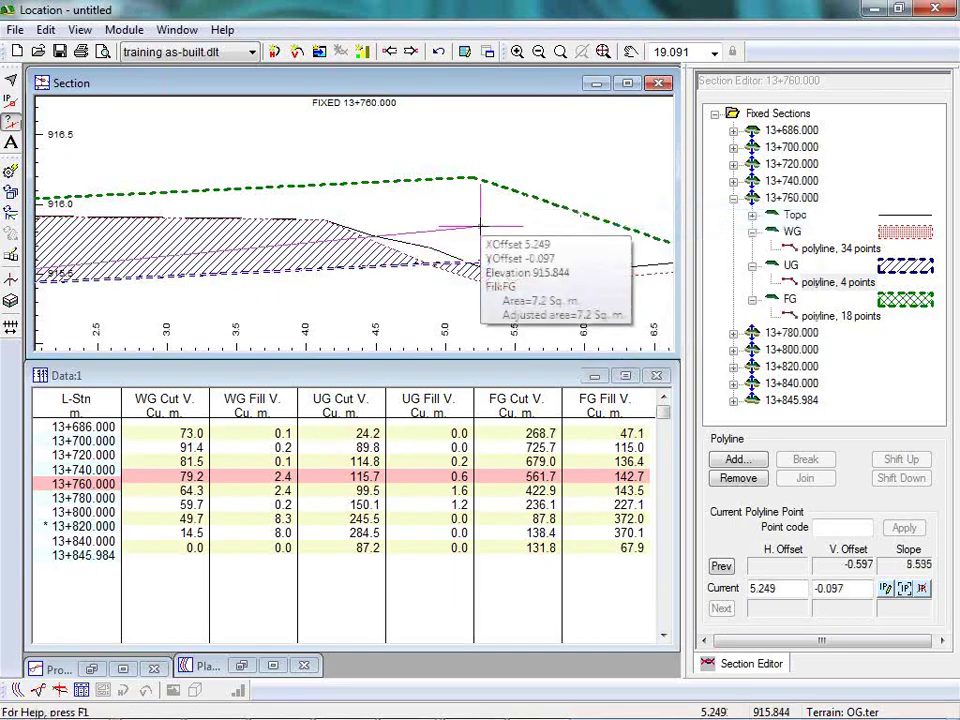
{"action": "key", "text": "Escape"}
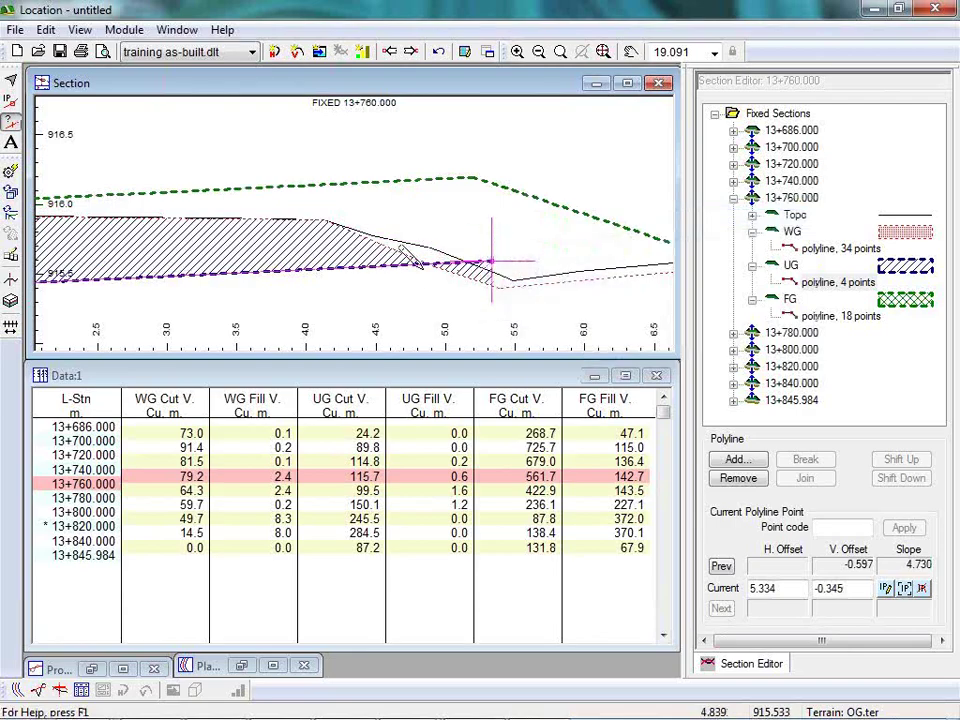
{"action": "scroll", "coordinate": [422, 267], "scroll_direction": "up", "scroll_amount": 4}
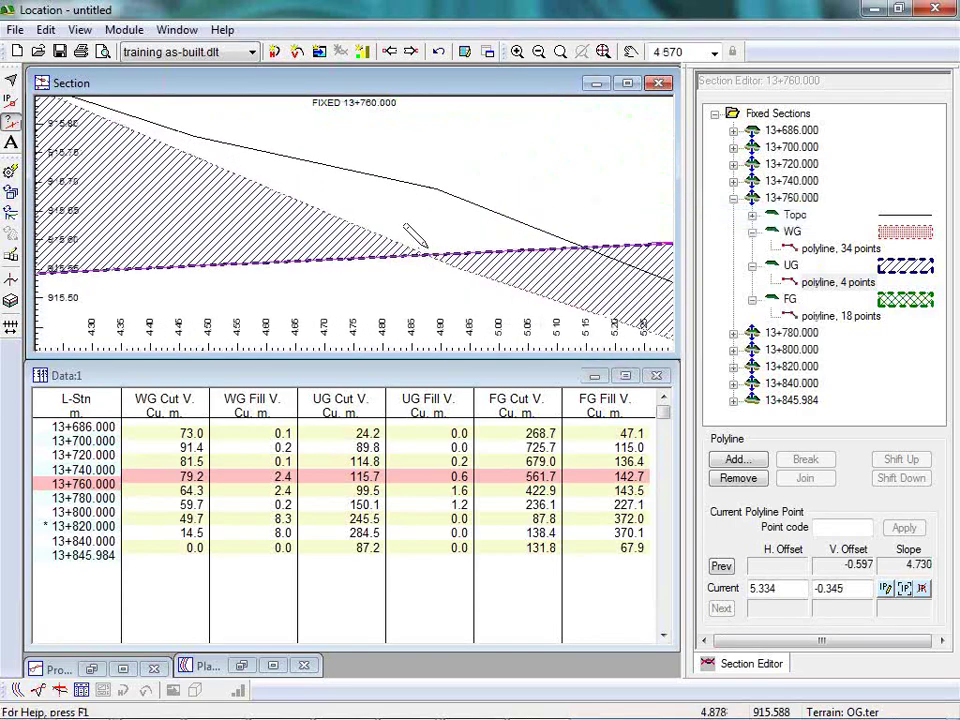
{"action": "left_click_drag", "start_coordinate": [429, 242], "coordinate": [427, 254]}
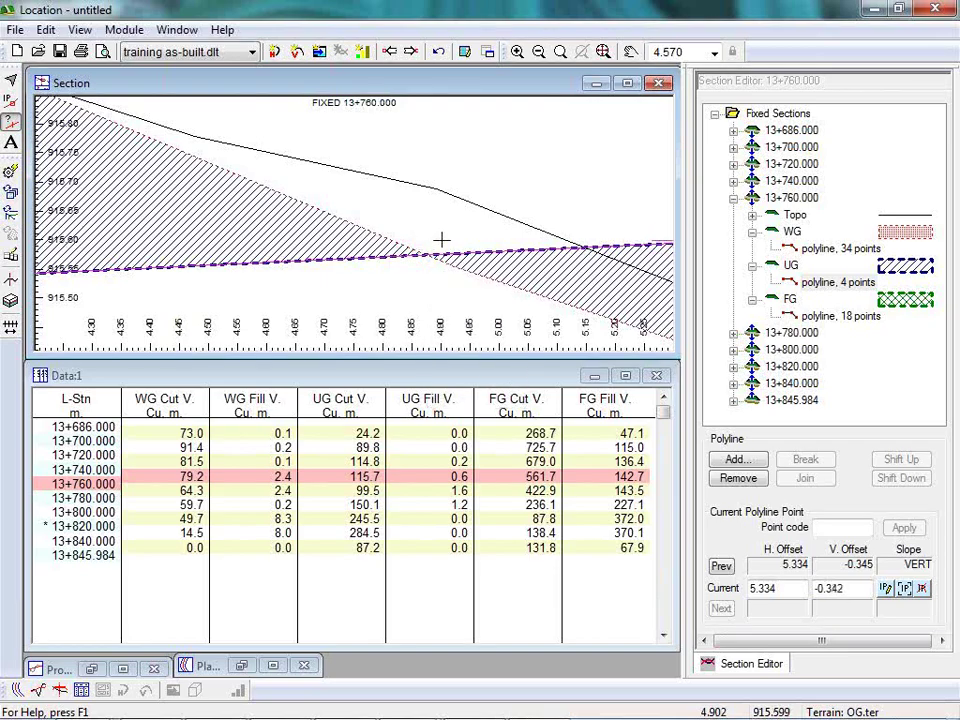
{"action": "left_click", "coordinate": [424, 258]}
{"action": "mouse_move", "coordinate": [429, 242]}
{"action": "left_mouse_down"}
{"action": "mouse_move", "coordinate": [429, 218]}
{"action": "mouse_move", "coordinate": [427, 255]}
{"action": "left_mouse_up"}
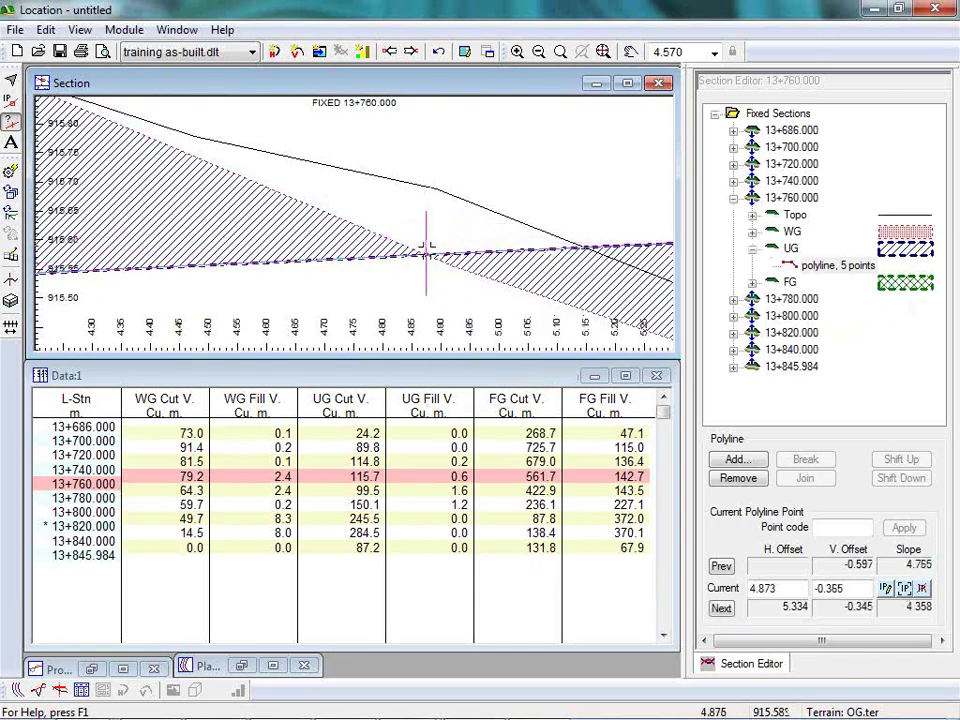
{"action": "mouse_move", "coordinate": [426, 252]}
{"action": "left_click", "coordinate": [426, 252]}
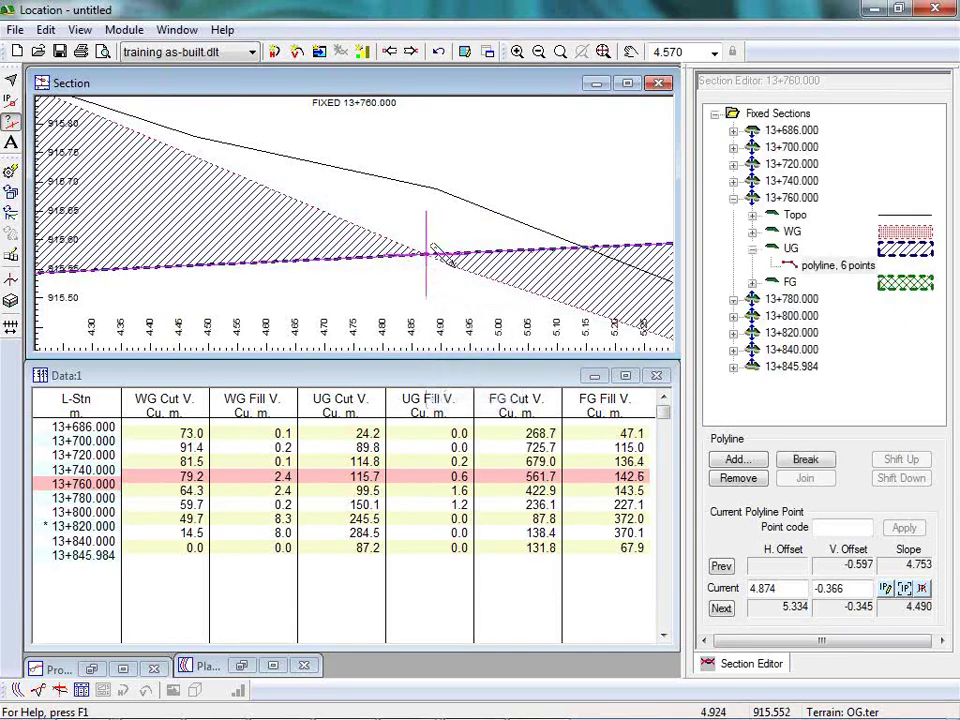
Step: Delete the extra UG end points at the right end, dropping UG fill to 0.2
{"action": "middle_click_drag", "start_coordinate": [583, 236], "coordinate": [413, 221]}
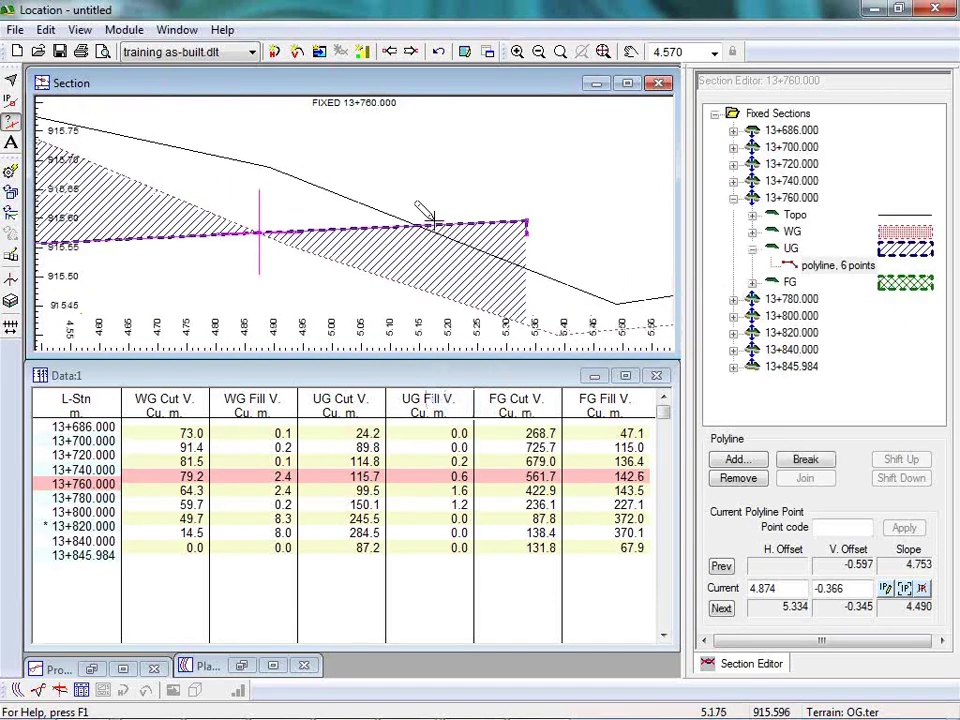
{"action": "left_click_drag", "start_coordinate": [527, 222], "coordinate": [533, 186]}
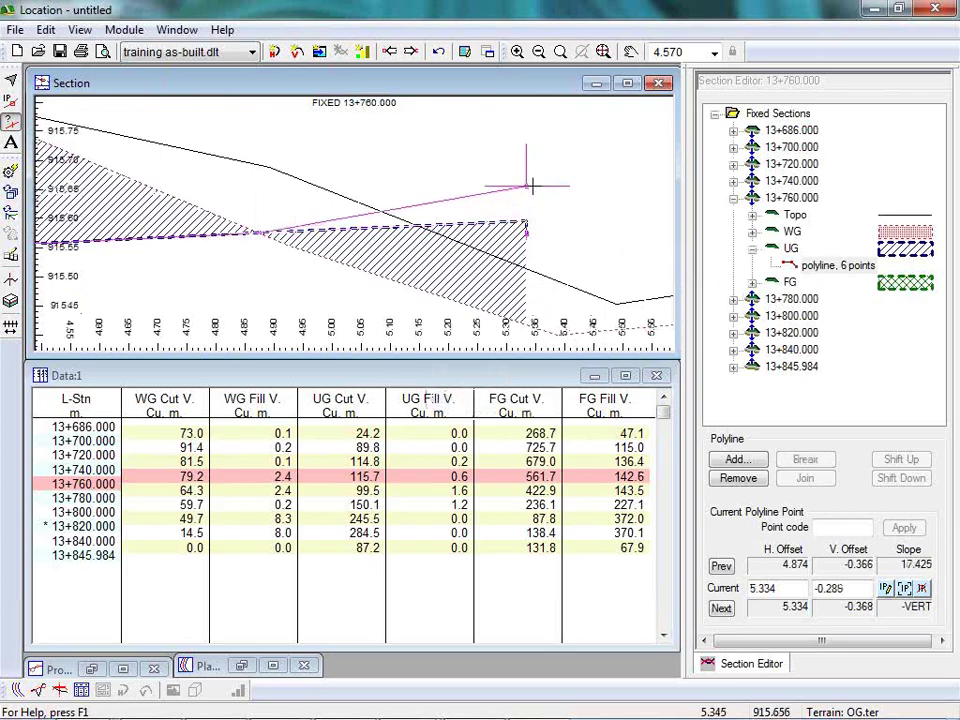
{"action": "key", "text": "Delete"}
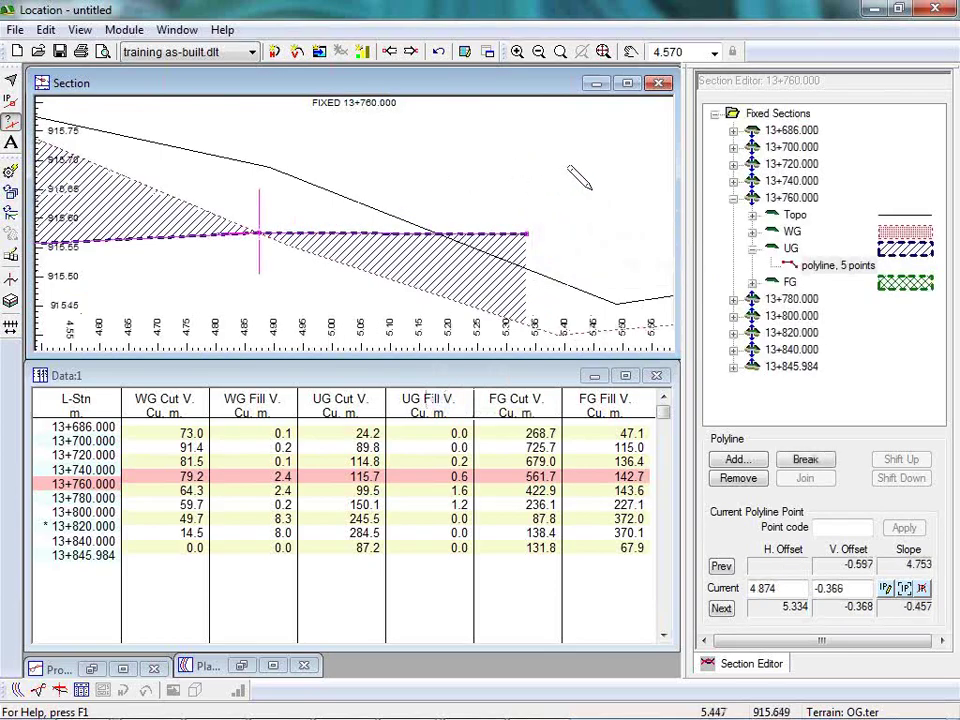
{"action": "left_click_drag", "start_coordinate": [529, 233], "coordinate": [553, 204]}
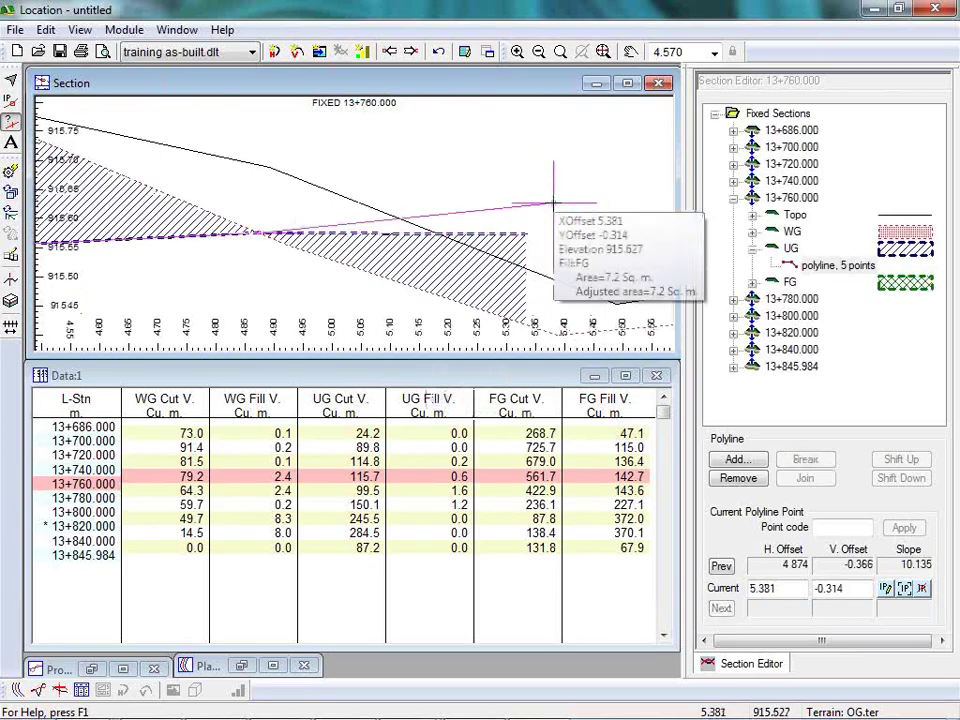
{"action": "key", "text": "Delete"}
{"action": "mouse_move", "coordinate": [381, 208]}
{"action": "middle_mouse_down"}
{"action": "mouse_move", "coordinate": [490, 235]}
{"action": "mouse_move", "coordinate": [439, 229]}
{"action": "mouse_move", "coordinate": [246, 251]}
{"action": "mouse_move", "coordinate": [622, 287]}
{"action": "mouse_move", "coordinate": [197, 180]}
{"action": "mouse_move", "coordinate": [157, 186]}
{"action": "mouse_move", "coordinate": [336, 268]}
{"action": "mouse_move", "coordinate": [494, 256]}
{"action": "middle_mouse_up"}
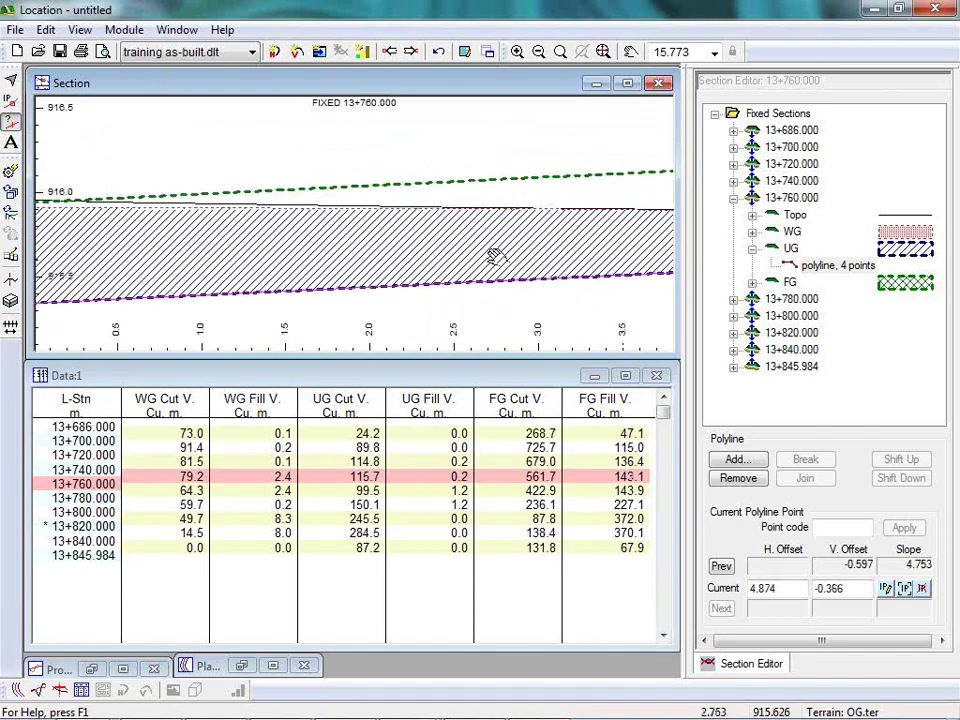
Step: Pan section 13+760 to offsets 17–20.5 and zoom in on the 2.4 WG fill area
{"action": "mouse_move", "coordinate": [405, 230]}
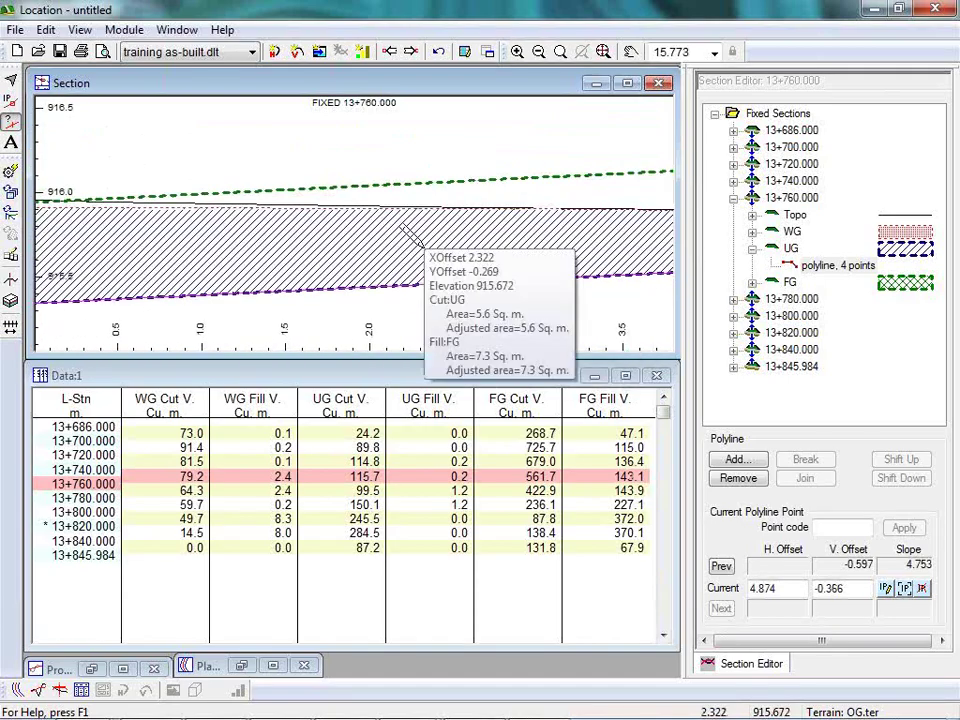
{"action": "scroll", "coordinate": [405, 230], "scroll_direction": "down", "scroll_amount": 4}
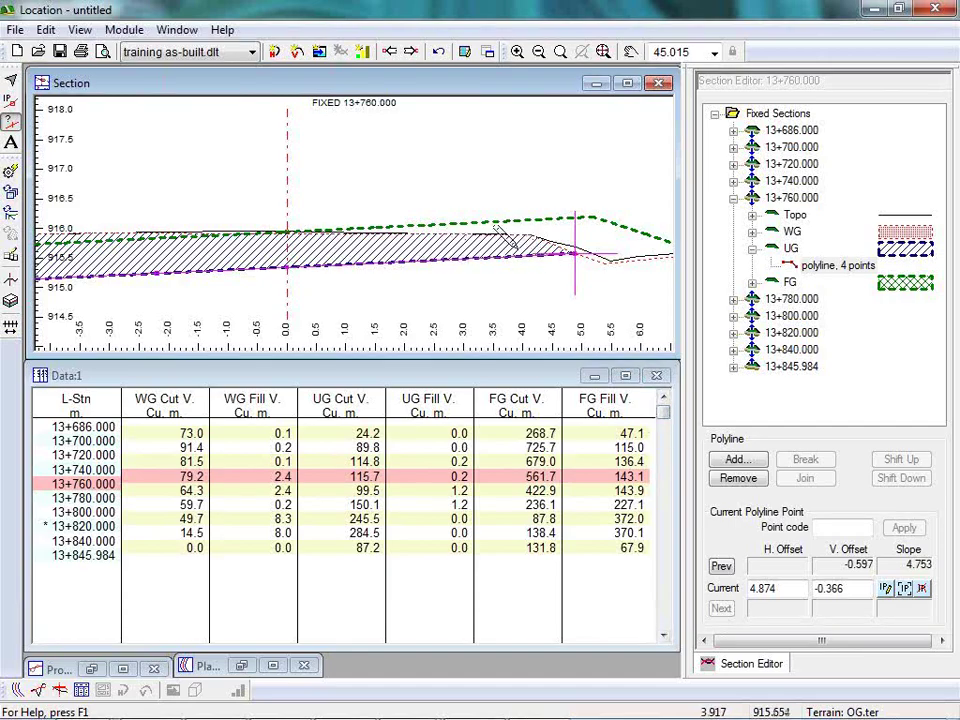
{"action": "middle_click_drag", "start_coordinate": [506, 240], "coordinate": [40, 252]}
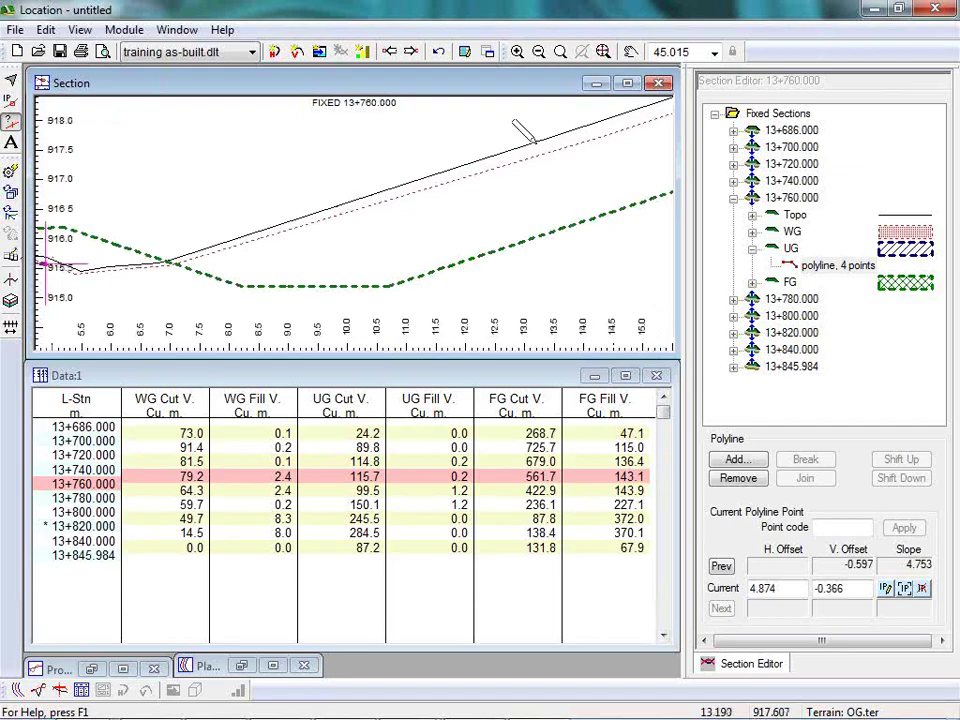
{"action": "middle_click_drag", "start_coordinate": [534, 143], "coordinate": [64, 215]}
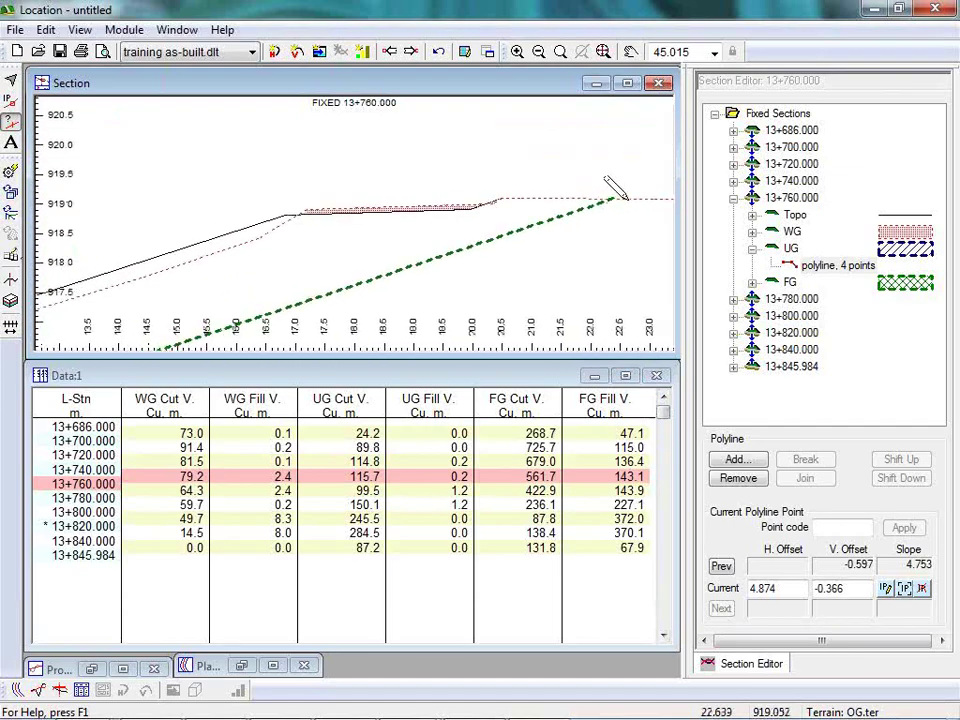
{"action": "scroll", "coordinate": [398, 190], "scroll_direction": "up", "scroll_amount": 1}
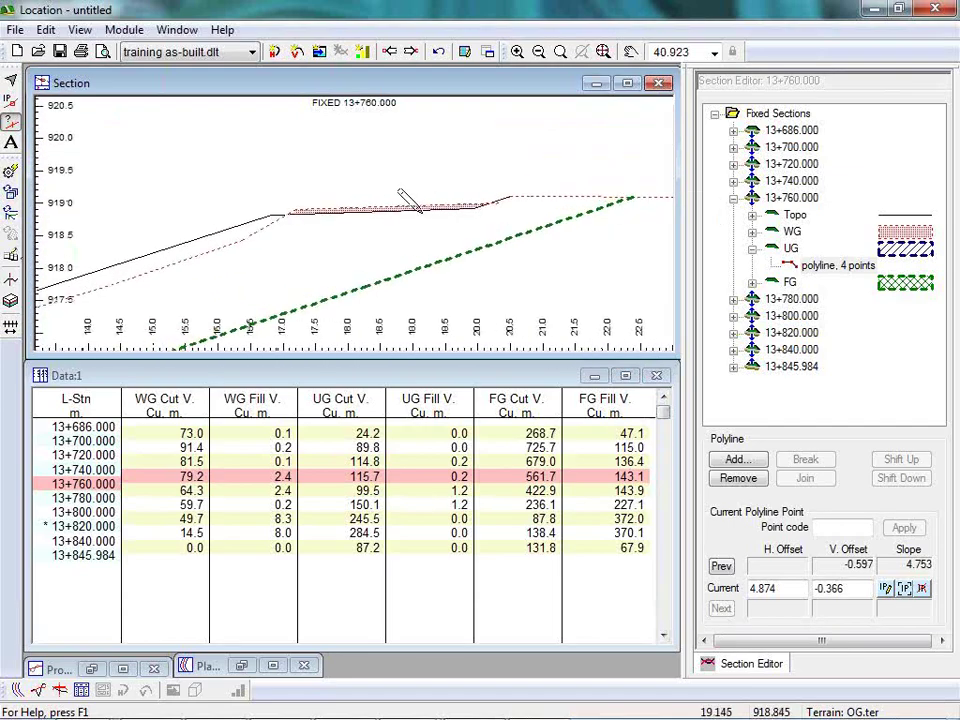
{"action": "scroll", "coordinate": [400, 192], "scroll_direction": "up", "scroll_amount": 9}
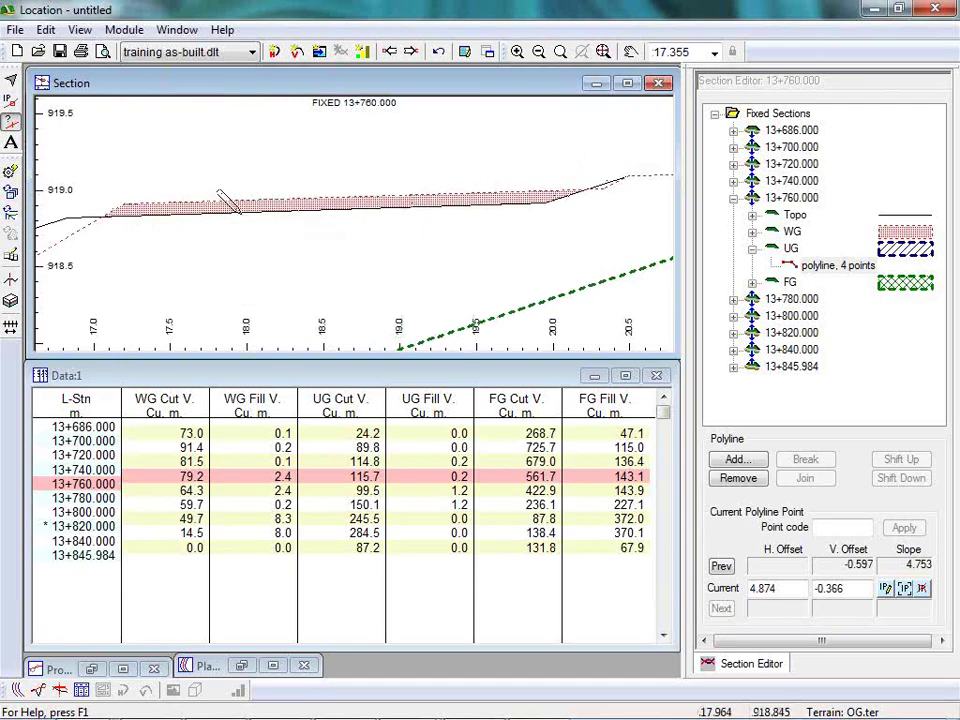
{"action": "mouse_move", "coordinate": [240, 212]}
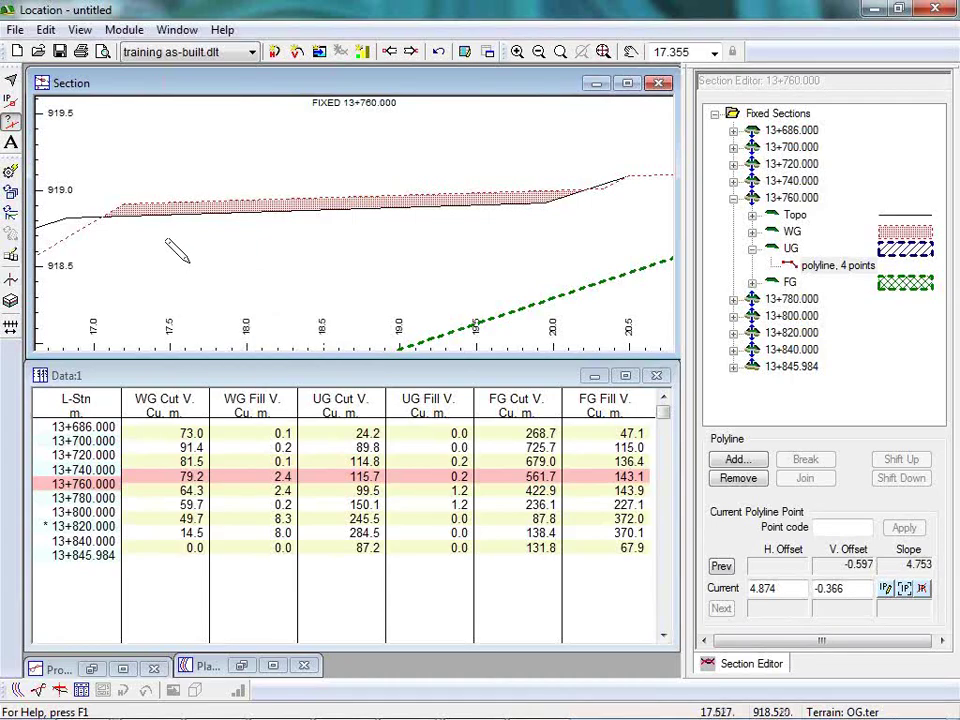
{"action": "mouse_move", "coordinate": [188, 260]}
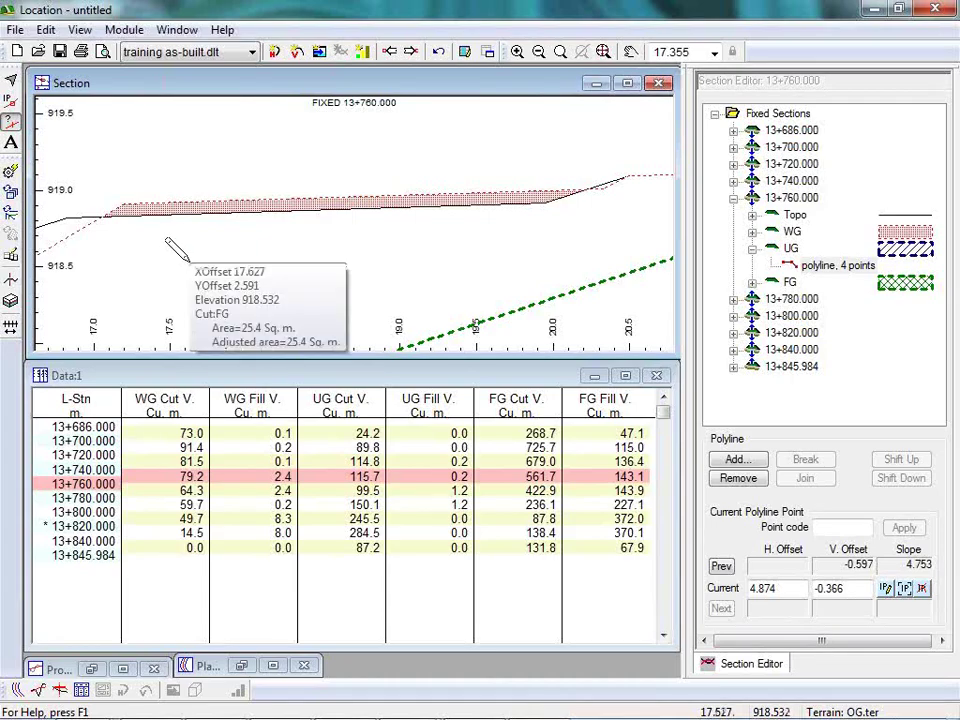
{"action": "key", "text": "Escape"}
Step: Drag two WG polyline points on section 13+760, moving the one near 20.3 to offset 19.929
{"action": "left_click", "coordinate": [125, 208]}
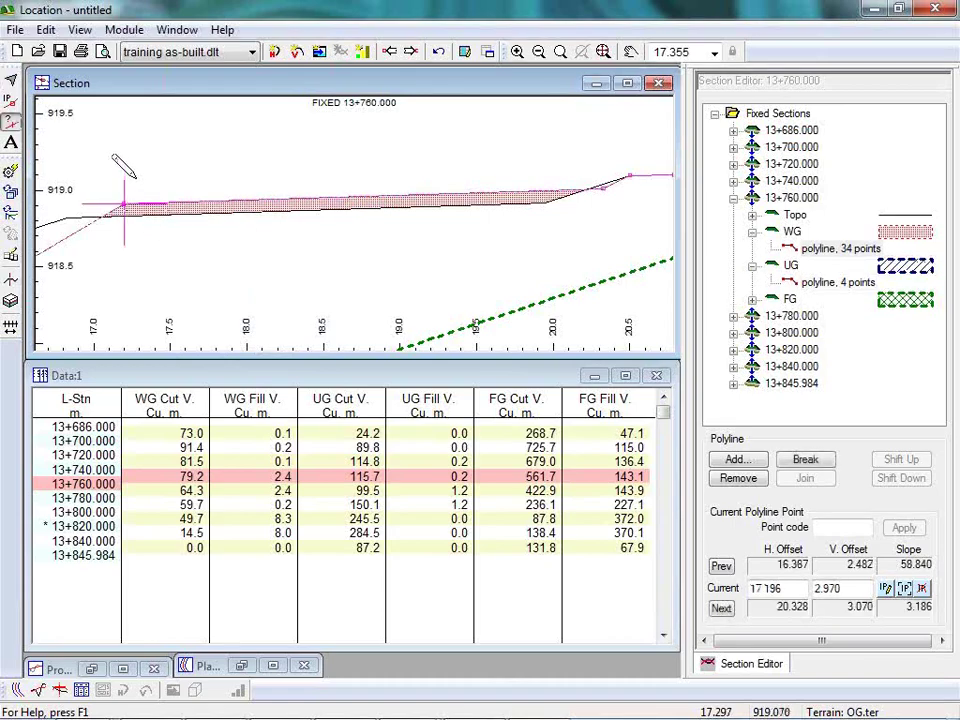
{"action": "left_click_drag", "start_coordinate": [123, 197], "coordinate": [105, 216]}
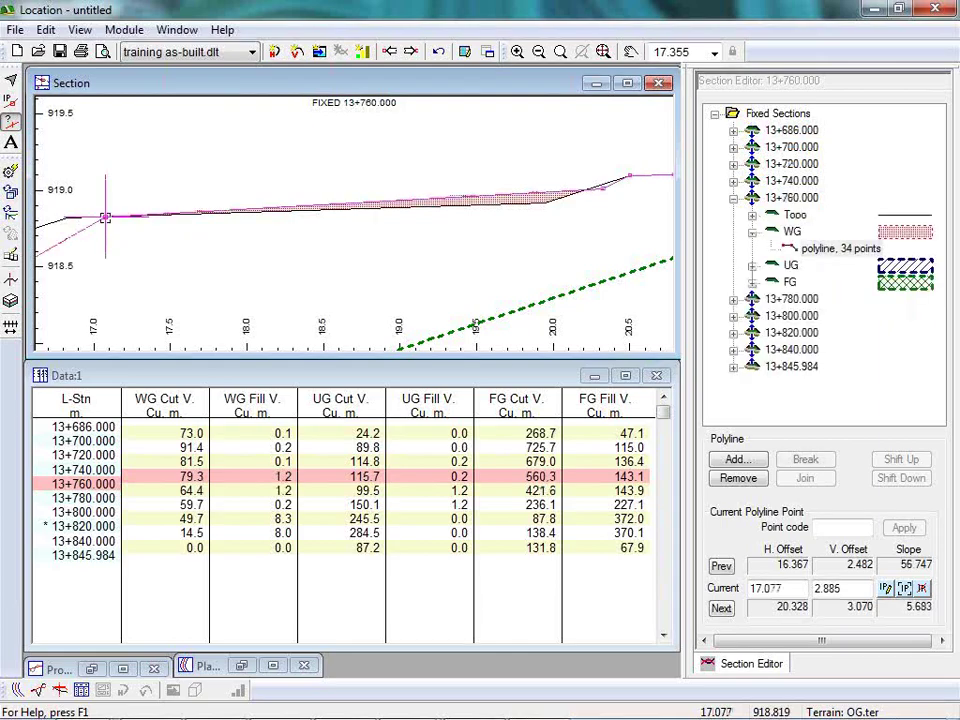
{"action": "left_click_drag", "start_coordinate": [602, 189], "coordinate": [545, 203]}
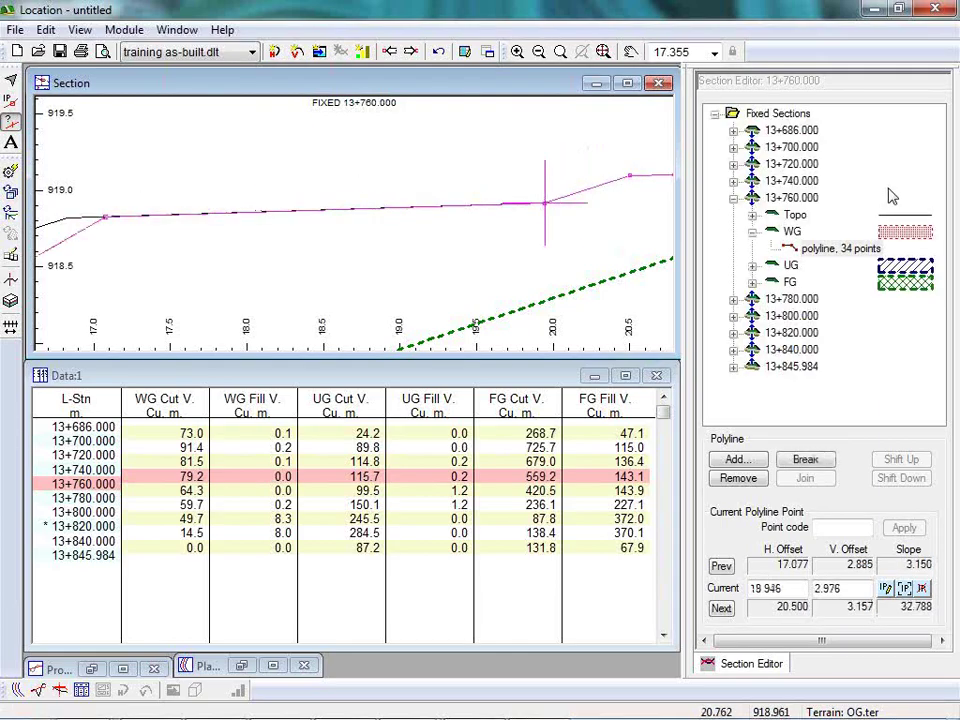
{"action": "key", "text": "Escape"}
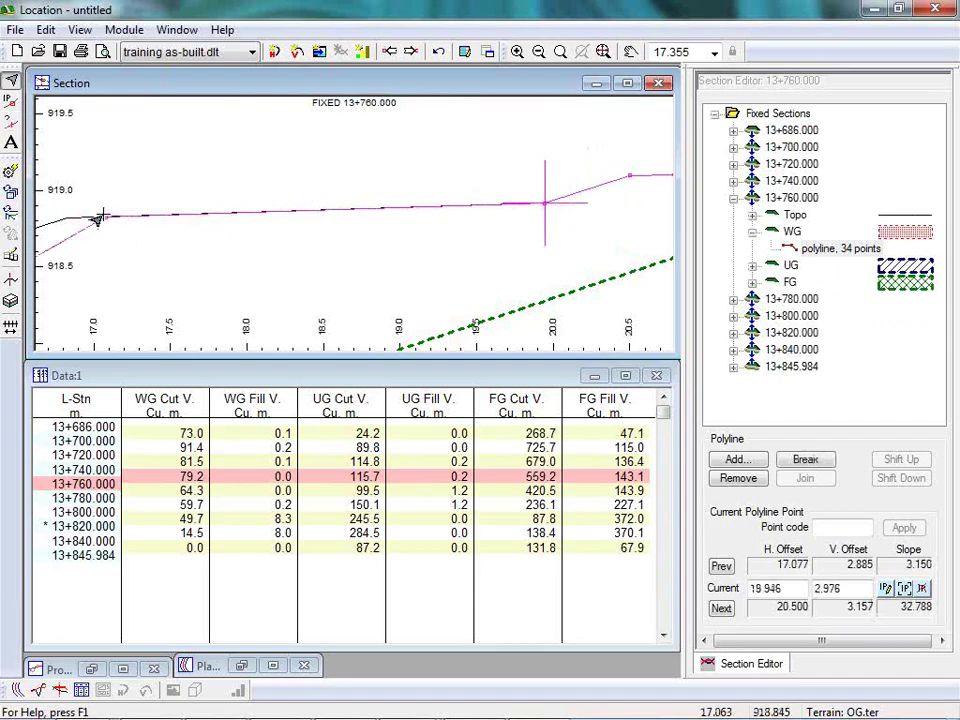
Step: Split the WG polyline at offset 17.077 and remove the short 6-point WG piece
{"action": "left_click", "coordinate": [103, 216]}
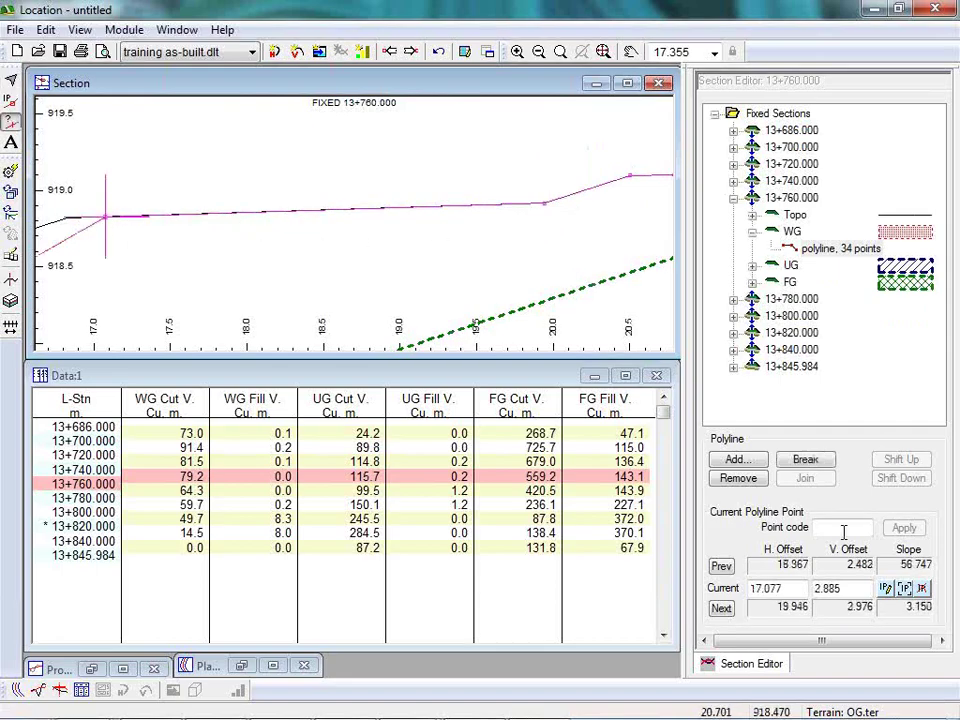
{"action": "left_click", "coordinate": [806, 460]}
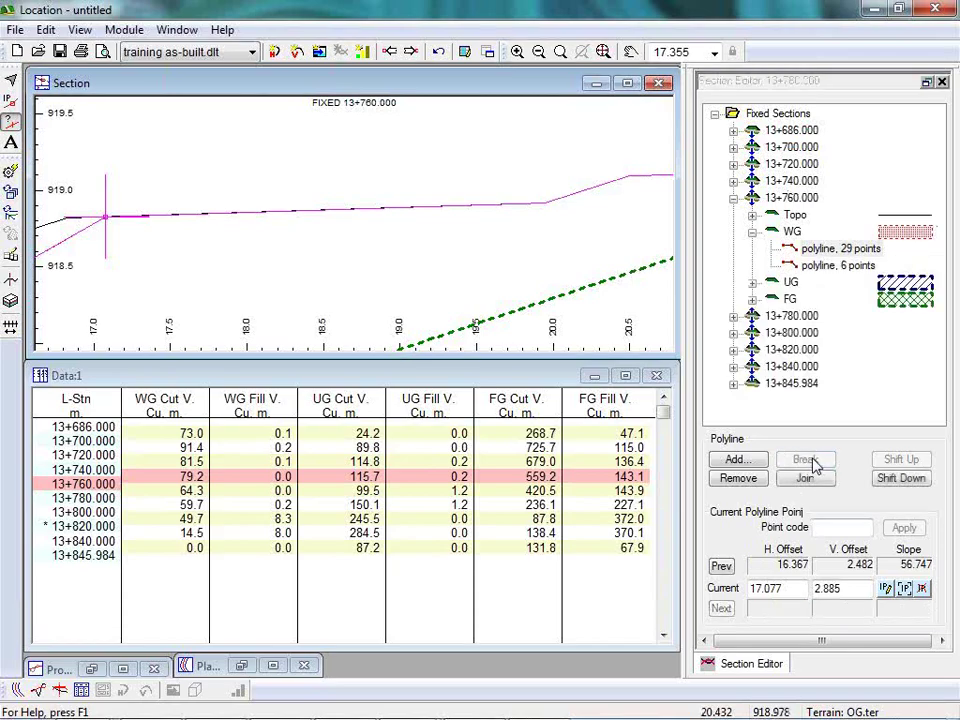
{"action": "key", "text": "Escape"}
{"action": "left_click", "coordinate": [544, 203]}
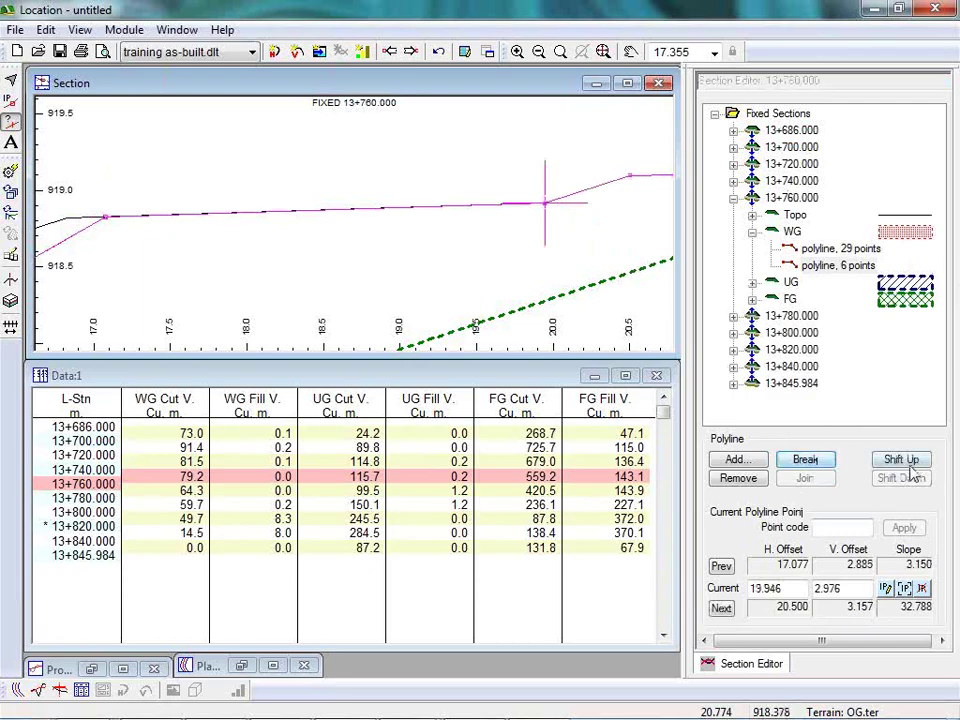
{"action": "left_click", "coordinate": [740, 478]}
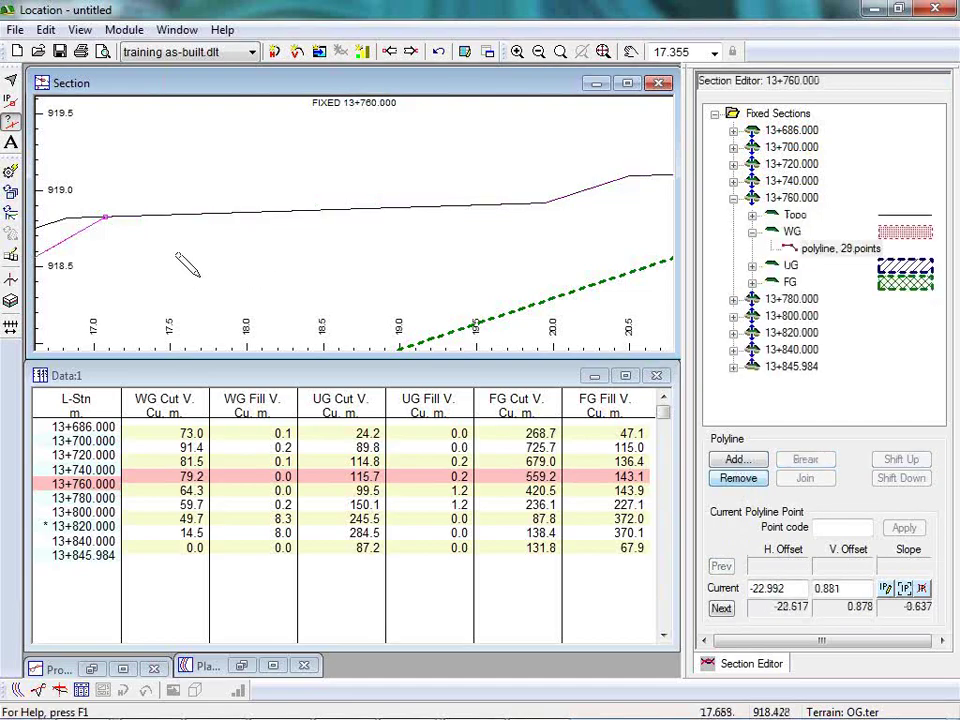
Step: Zoom out to the whole section and select the 13+760 fixed section in the tree
{"action": "scroll", "coordinate": [431, 251], "scroll_direction": "down", "scroll_amount": 3}
{"action": "middle_click_drag", "start_coordinate": [352, 256], "coordinate": [495, 199]}
{"action": "scroll", "coordinate": [495, 199], "scroll_direction": "up", "scroll_amount": 1}
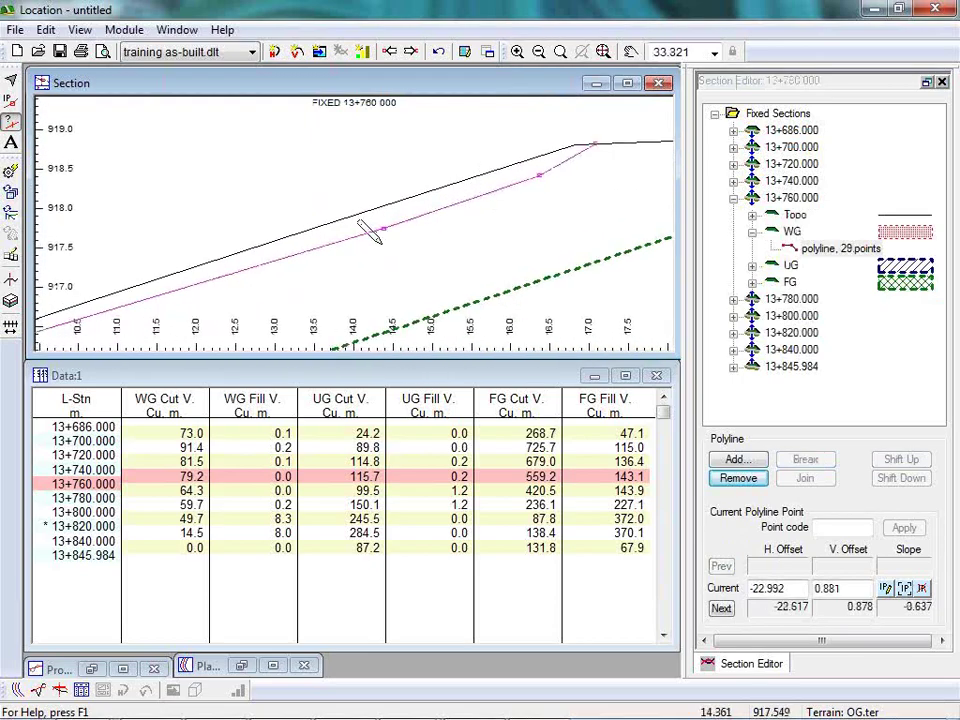
{"action": "scroll", "coordinate": [352, 224], "scroll_direction": "down", "scroll_amount": 3}
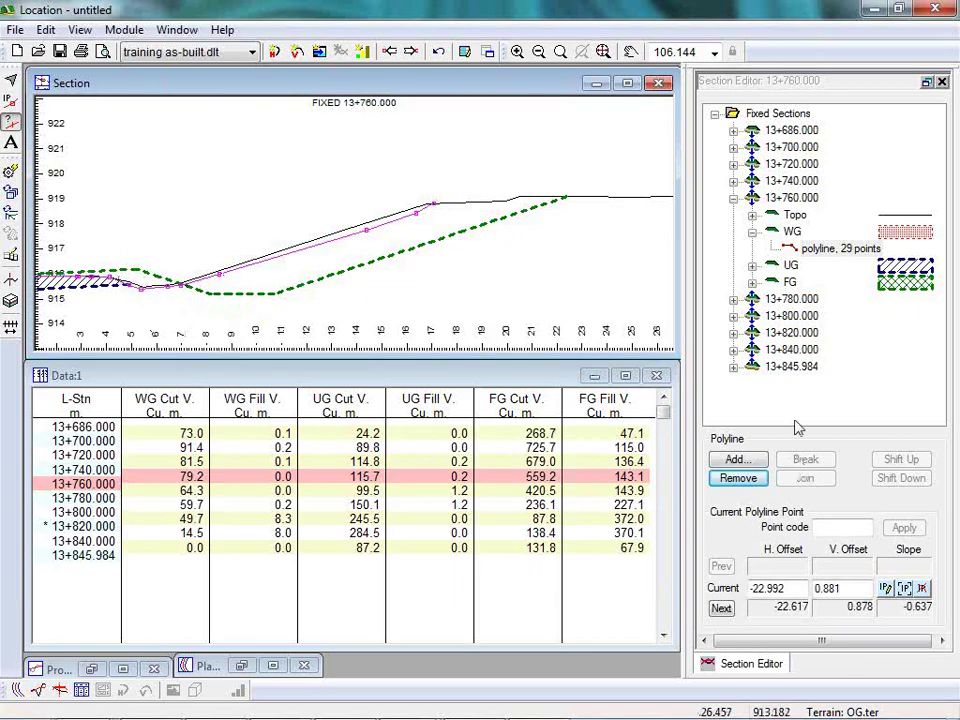
{"action": "left_click", "coordinate": [791, 197]}
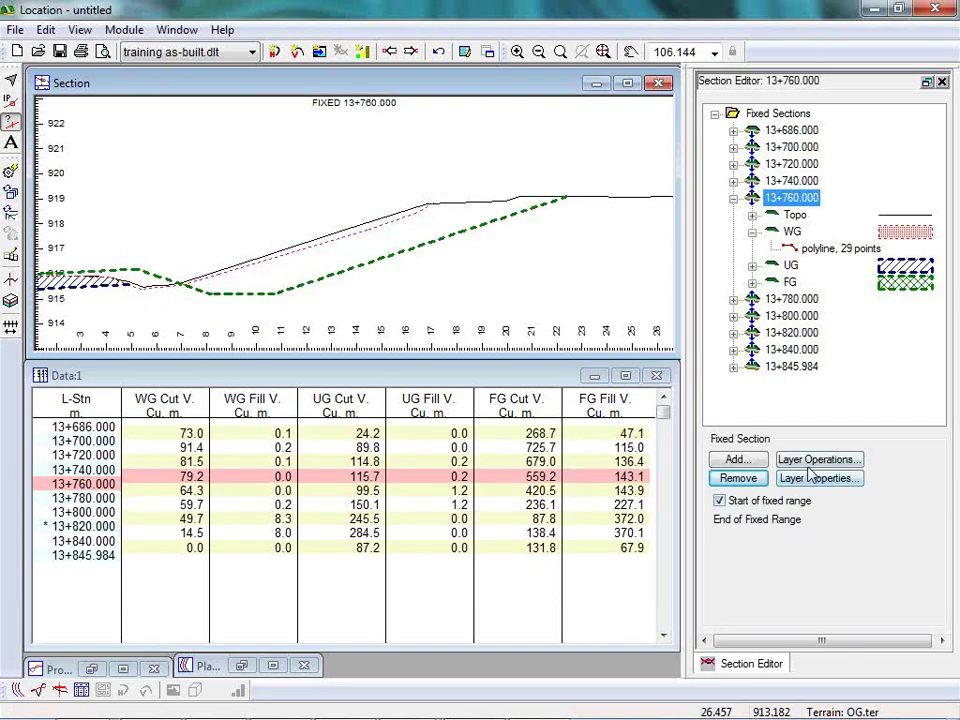
Step: Set up a Minimum of 2 layers operation on WG and Topo, writing into WG
{"action": "left_click", "coordinate": [853, 461]}
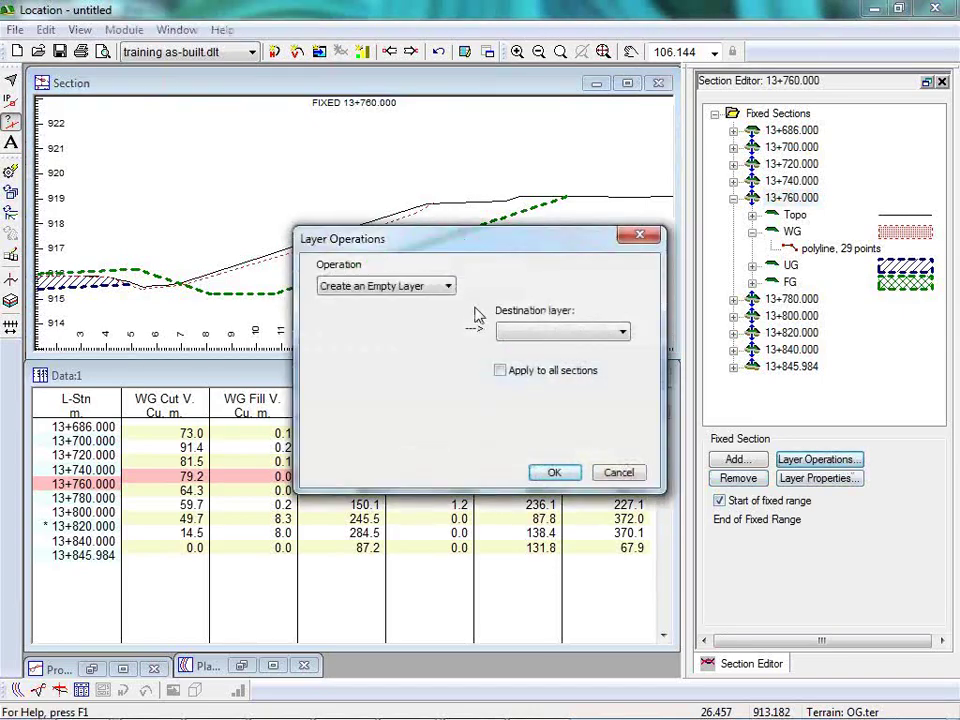
{"action": "left_click", "coordinate": [449, 288]}
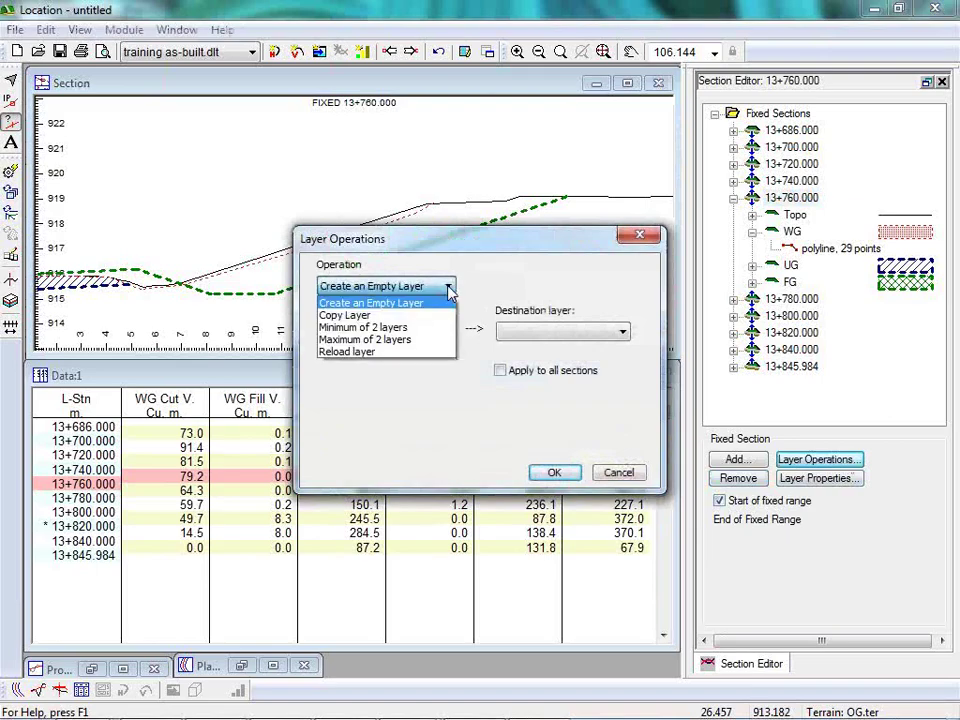
{"action": "left_click", "coordinate": [361, 328]}
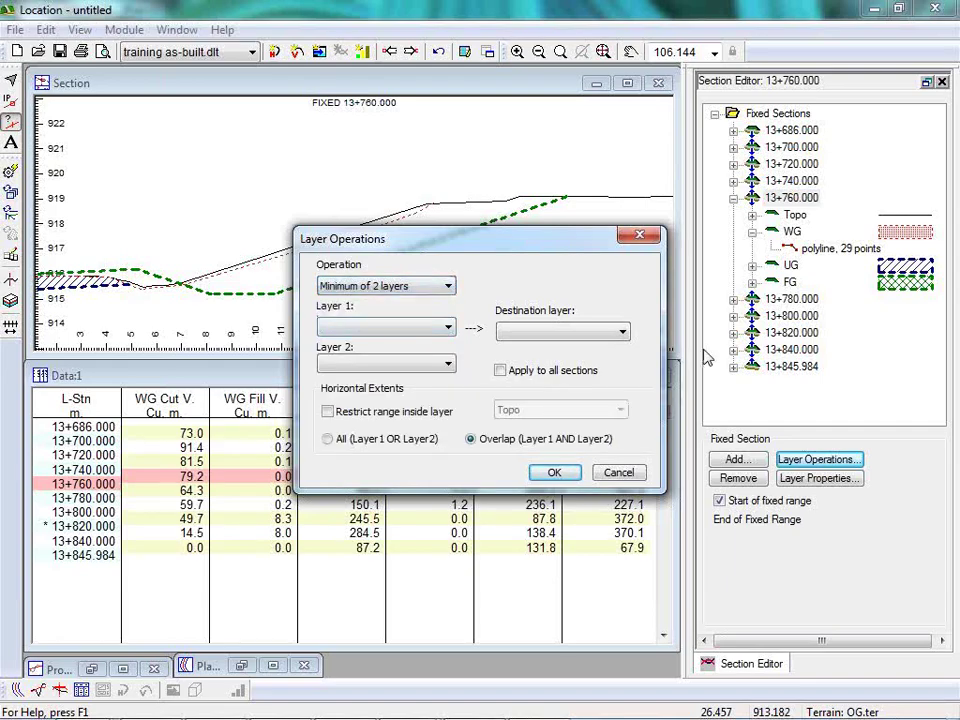
{"action": "left_click", "coordinate": [449, 329]}
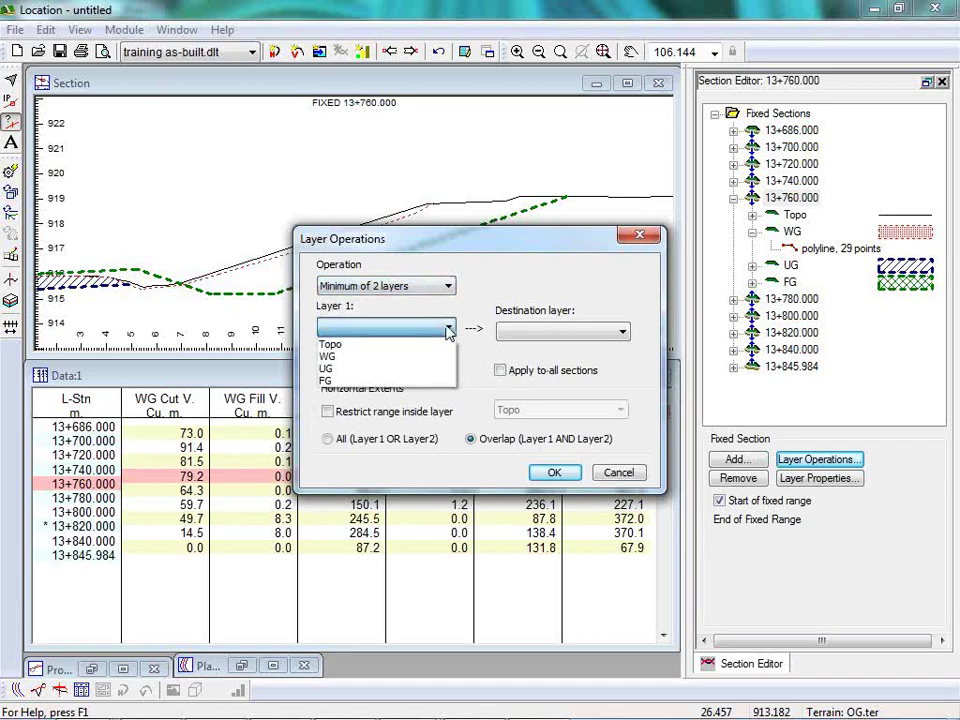
{"action": "left_click", "coordinate": [341, 358]}
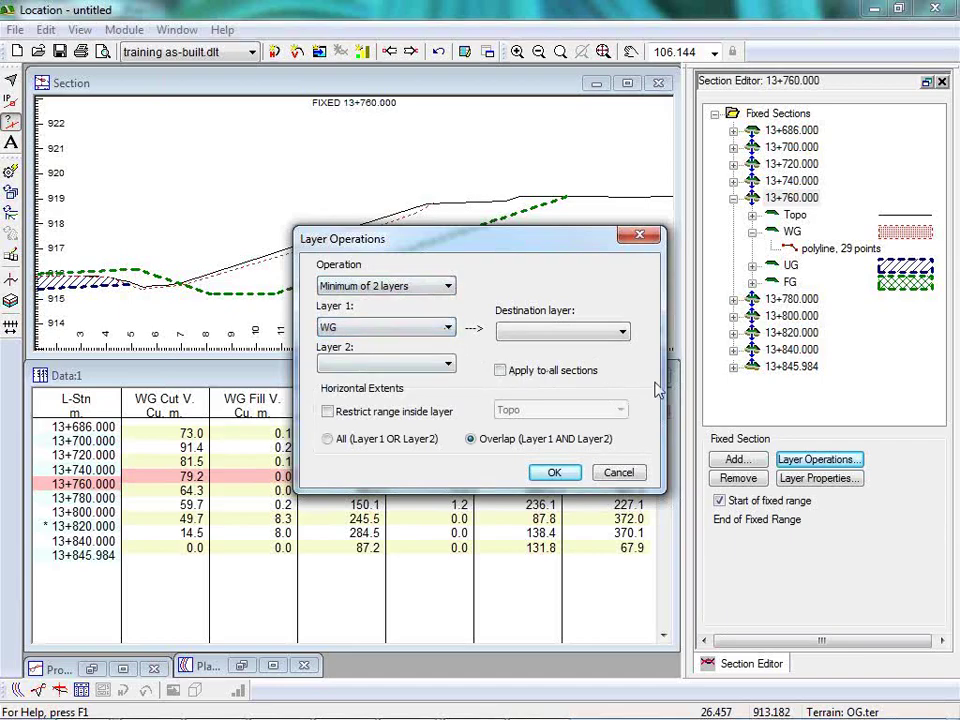
{"action": "left_click", "coordinate": [449, 366]}
{"action": "left_click", "coordinate": [345, 381]}
{"action": "left_click", "coordinate": [622, 334]}
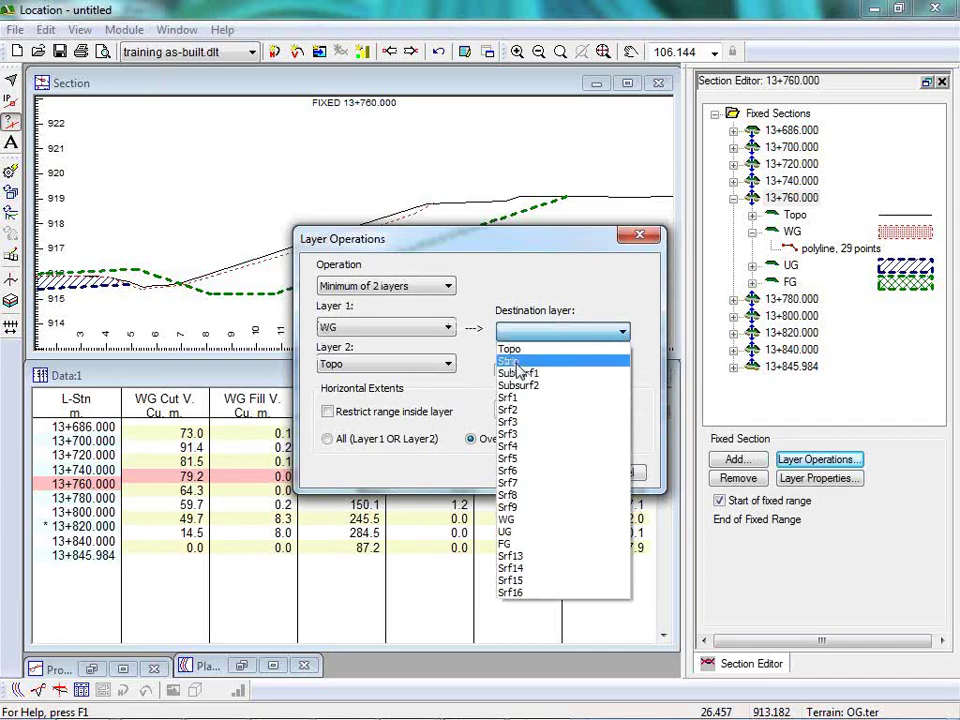
{"action": "left_click", "coordinate": [519, 521]}
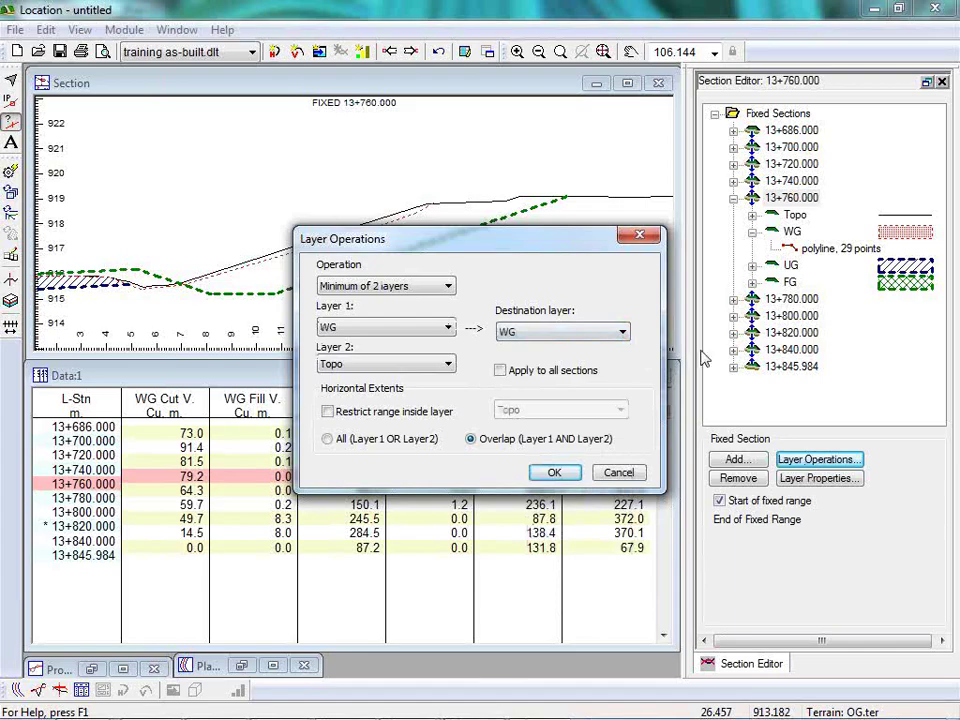
Step: Apply it to all sections, restricted to inside the Topo range, and run it
{"action": "left_click", "coordinate": [502, 371]}
{"action": "left_click", "coordinate": [332, 440]}
{"action": "left_click", "coordinate": [329, 412]}
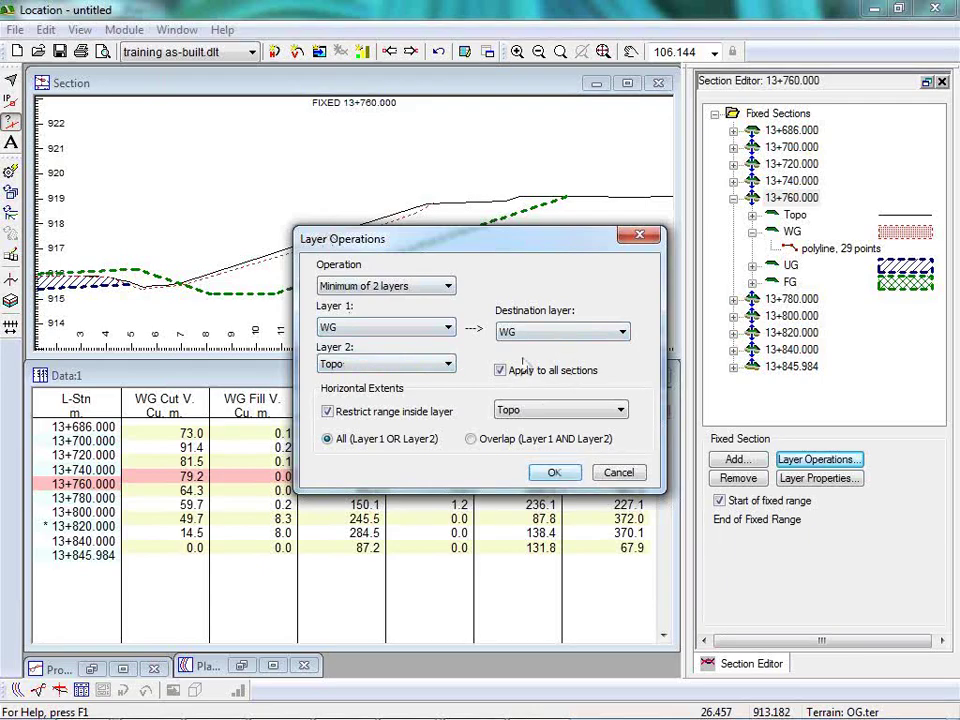
{"action": "left_click_drag", "start_coordinate": [493, 248], "coordinate": [691, 271]}
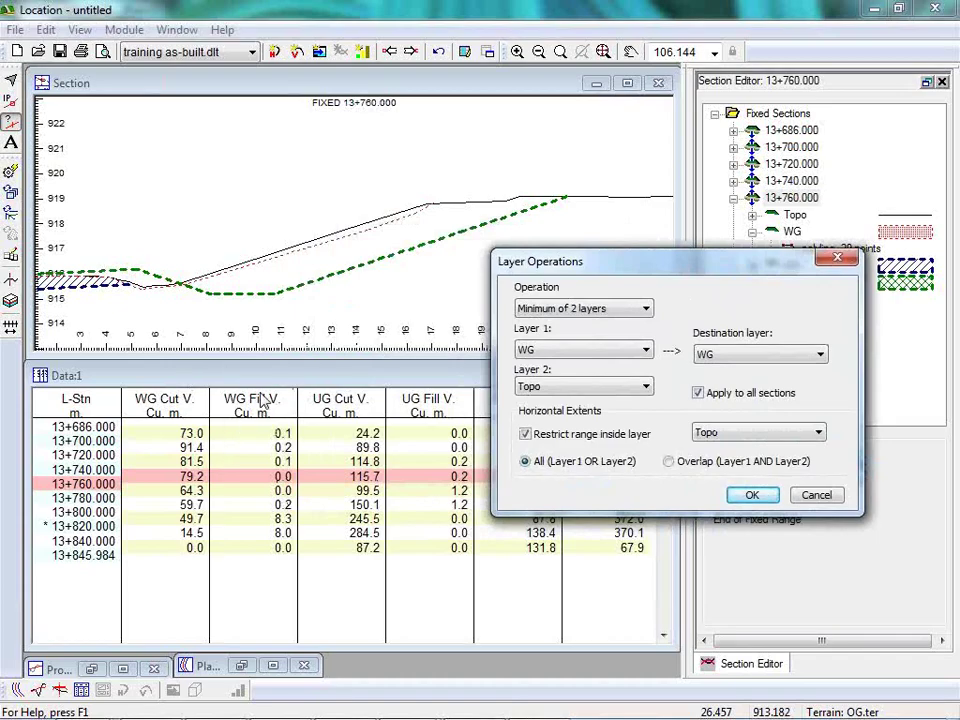
{"action": "left_click", "coordinate": [752, 495]}
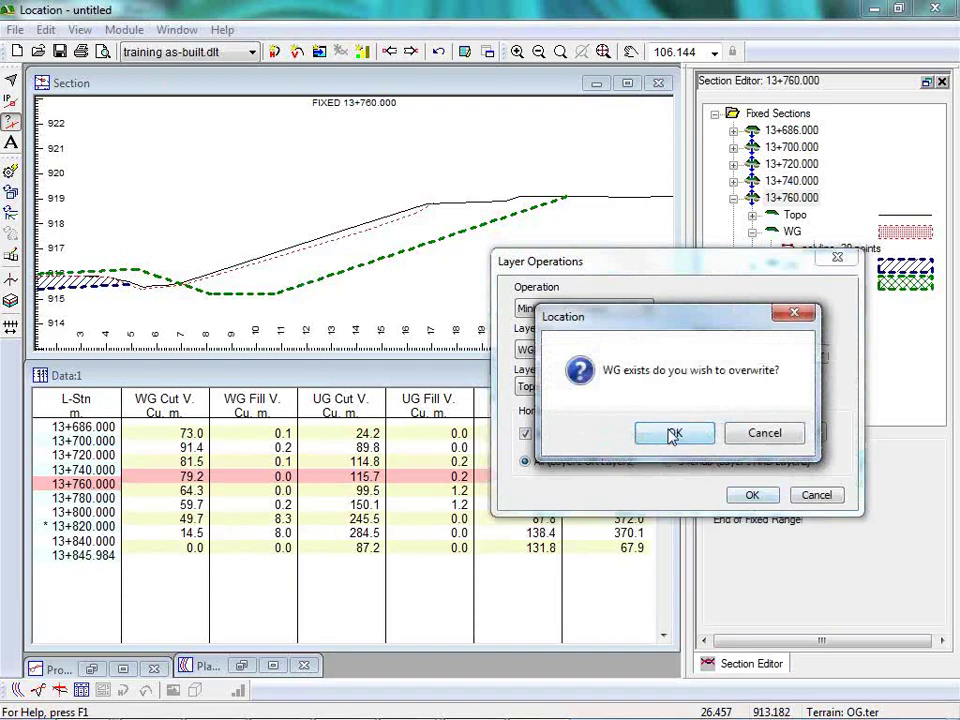
Step: Confirm overwriting WG and recalculate all sections and volumes
{"action": "left_click", "coordinate": [675, 438]}
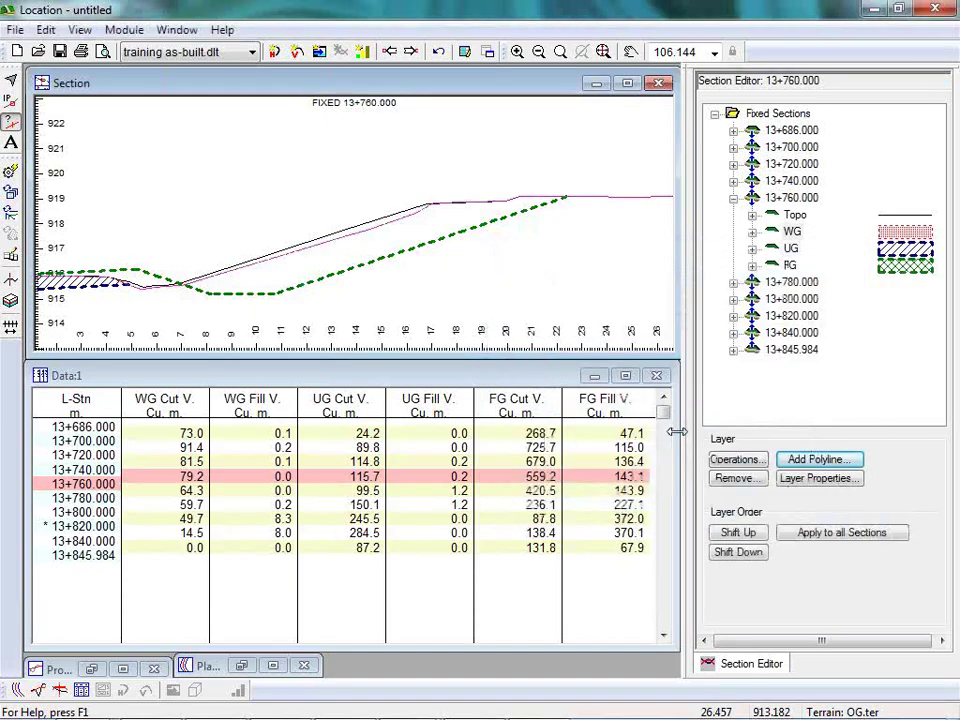
{"action": "left_click", "coordinate": [46, 29]}
{"action": "left_click", "coordinate": [103, 161]}
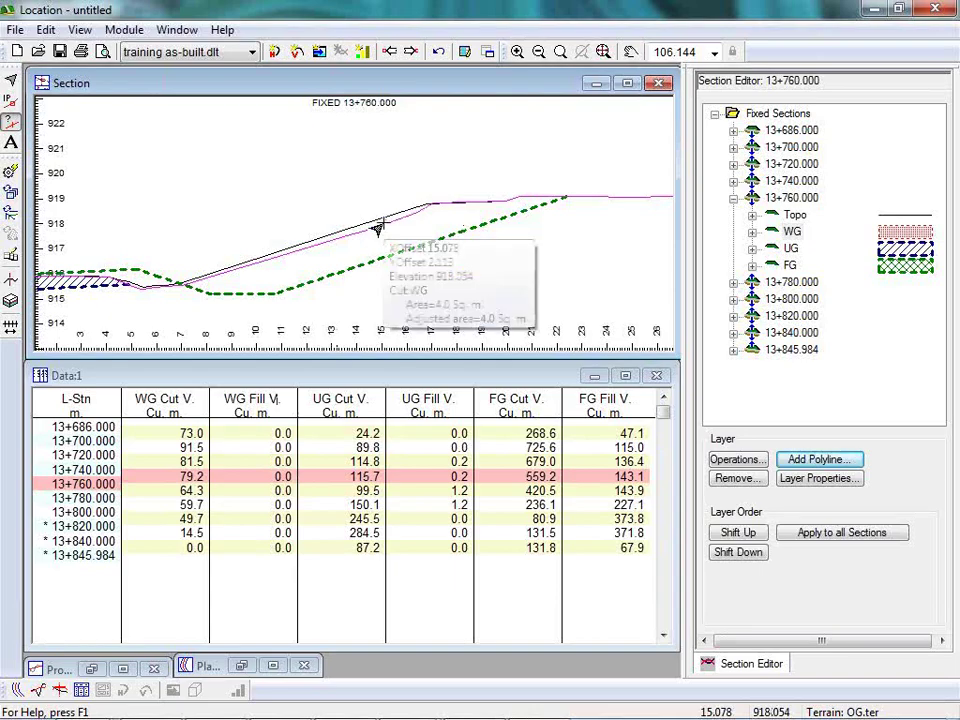
Step: Step back through the stations to 13+686, centring offset 0 in the view
{"action": "mouse_move", "coordinate": [572, 196]}
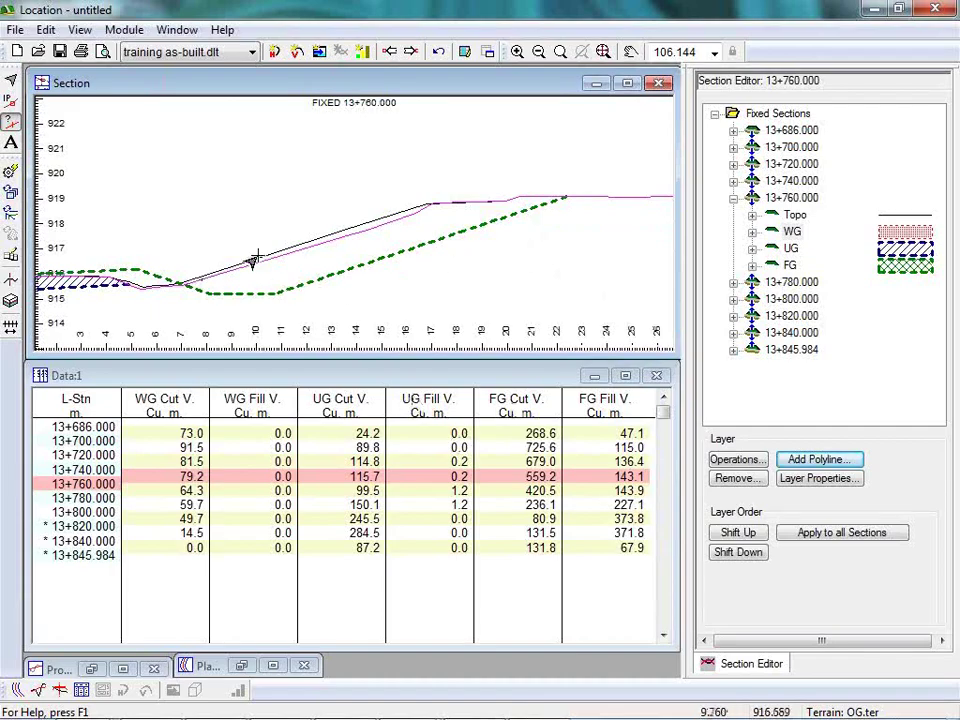
{"action": "left_click", "coordinate": [391, 52]}
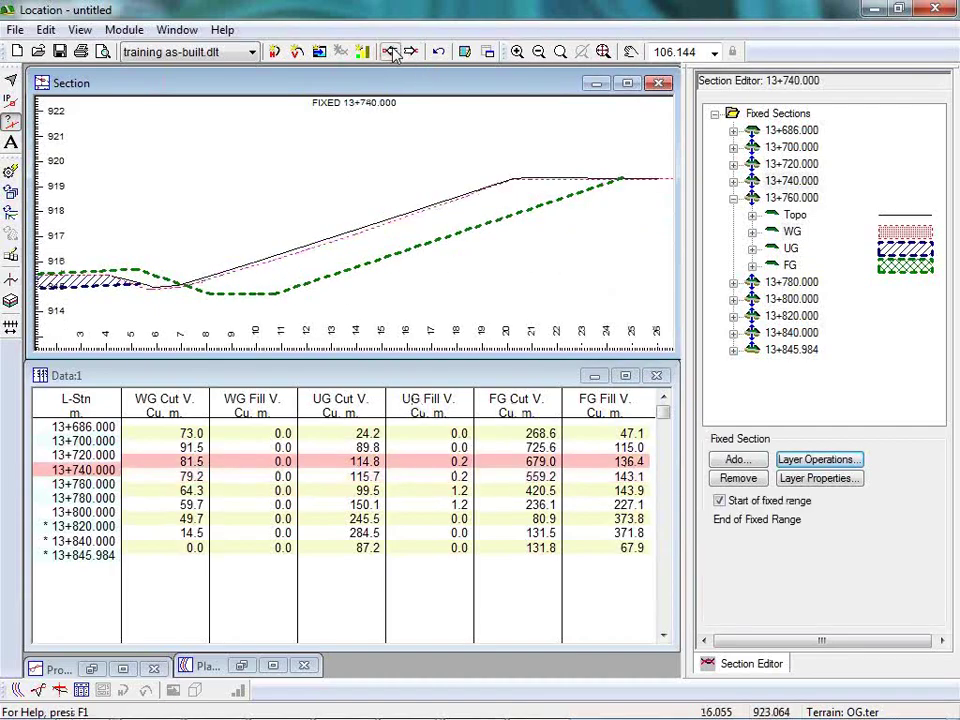
{"action": "left_click", "coordinate": [391, 52]}
{"action": "left_click", "coordinate": [391, 52]}
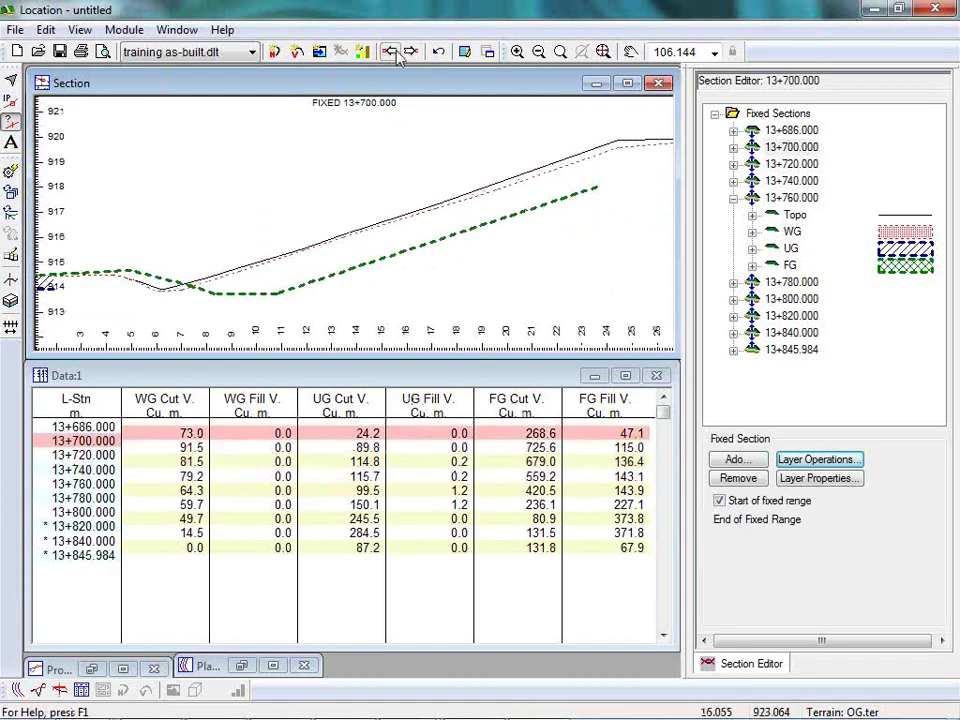
{"action": "middle_click_drag", "start_coordinate": [340, 175], "coordinate": [630, 158]}
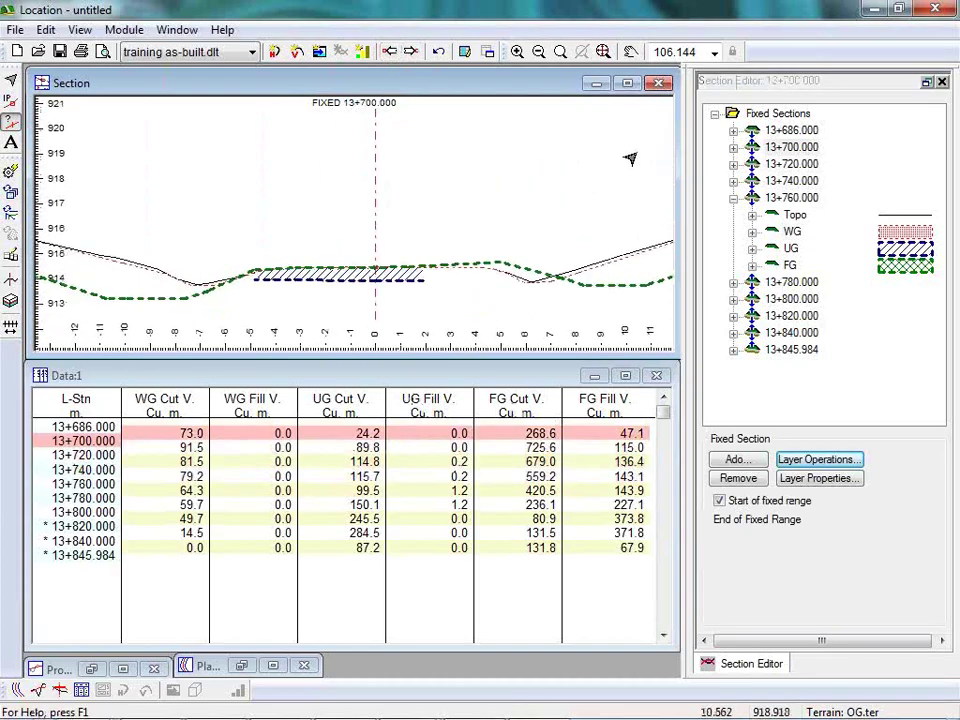
{"action": "left_click", "coordinate": [392, 52]}
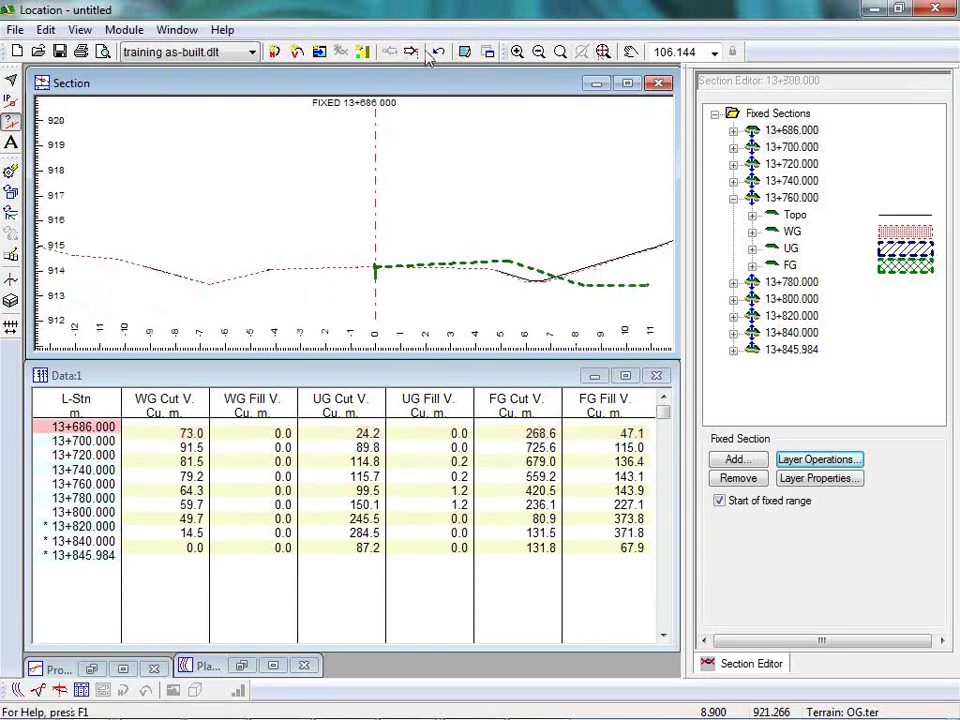
Step: Step forward through the stations to 13+780 and zoom into its profiles
{"action": "left_click", "coordinate": [411, 52]}
{"action": "left_click", "coordinate": [411, 52]}
{"action": "left_click", "coordinate": [411, 52]}
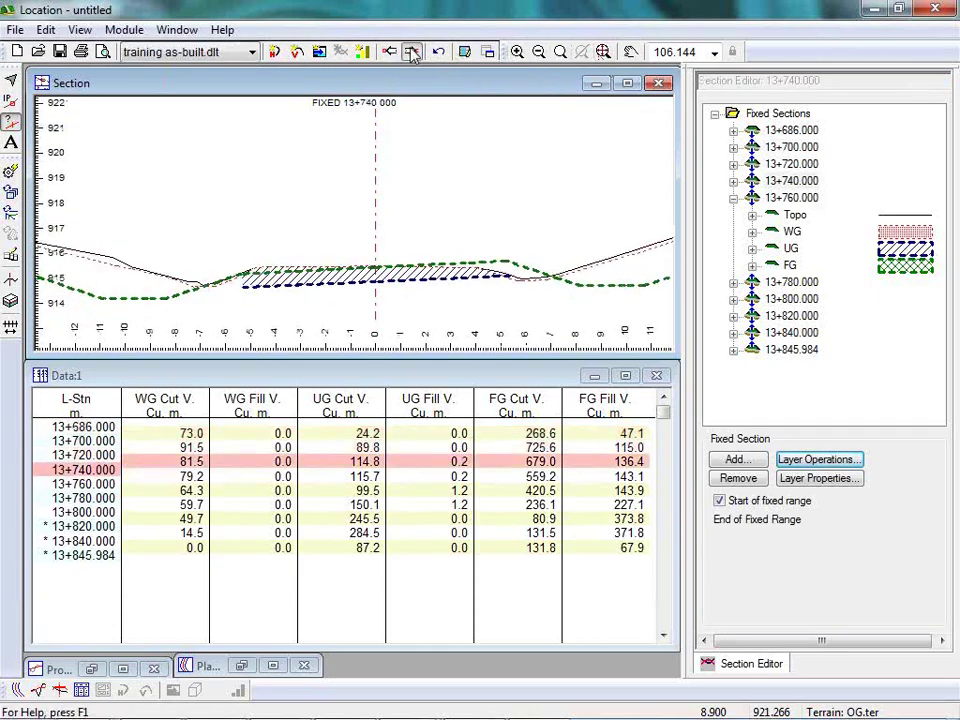
{"action": "left_click", "coordinate": [411, 52]}
{"action": "left_click", "coordinate": [411, 52]}
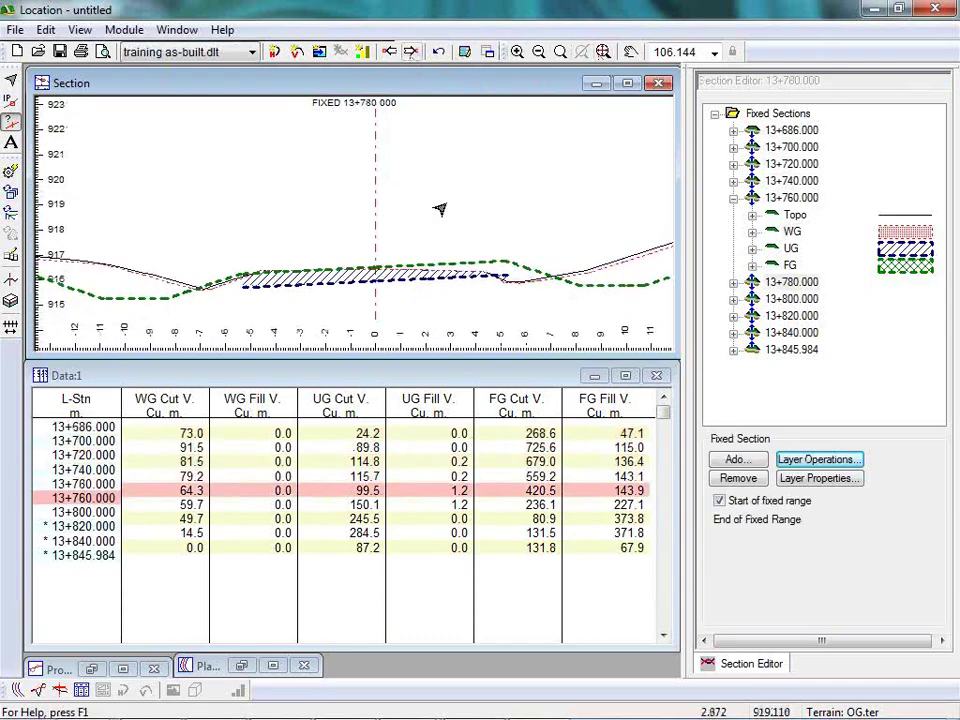
{"action": "scroll", "coordinate": [500, 270], "scroll_direction": "up", "scroll_amount": 2}
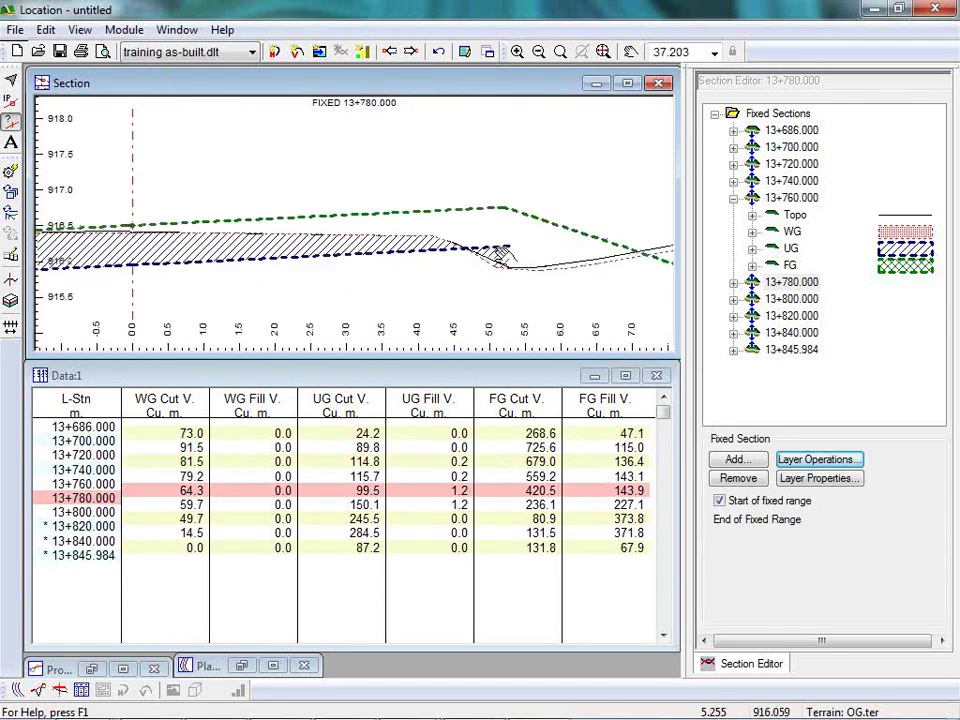
{"action": "middle_click_drag", "start_coordinate": [500, 255], "coordinate": [484, 233]}
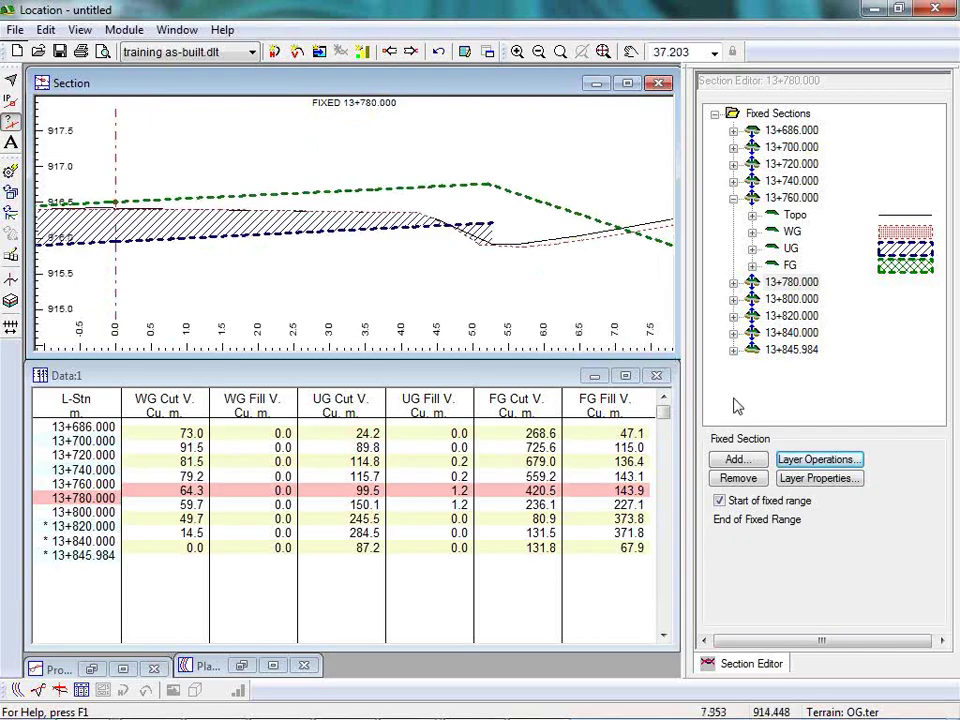
Step: In Layer Operations, set the Minimum of 2 layers inputs to UG and WG
{"action": "left_click", "coordinate": [820, 459]}
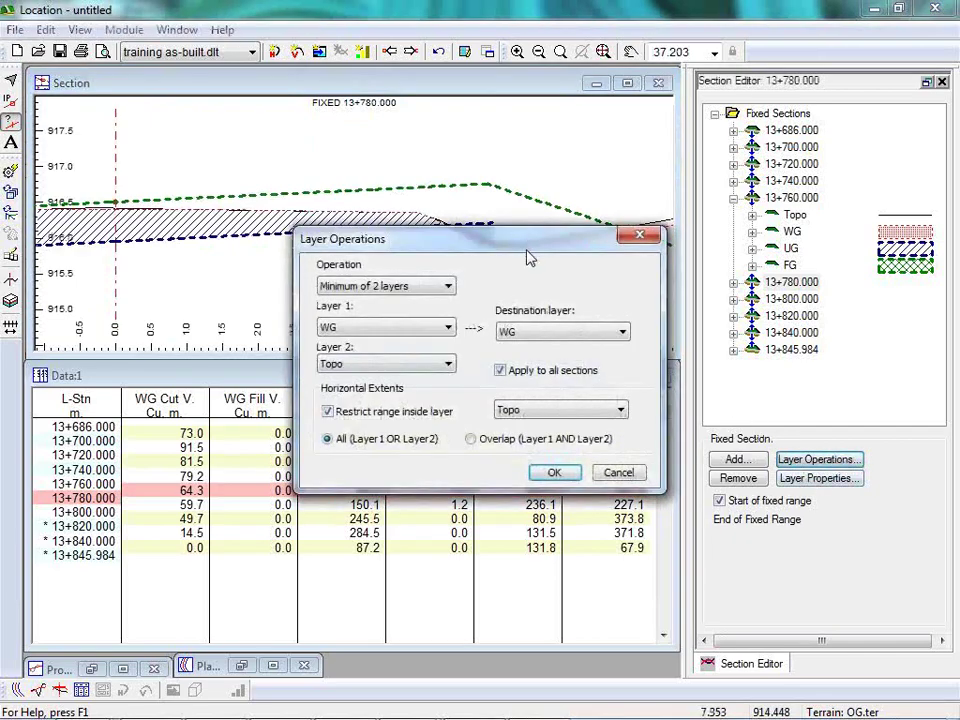
{"action": "left_click_drag", "start_coordinate": [526, 251], "coordinate": [506, 370]}
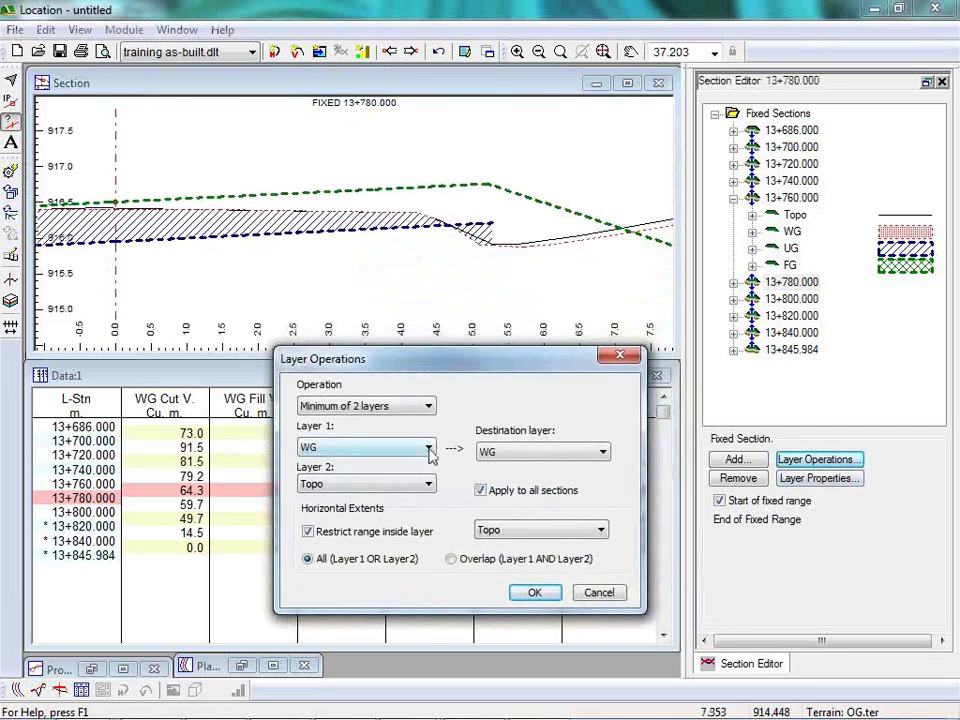
{"action": "left_click", "coordinate": [429, 451]}
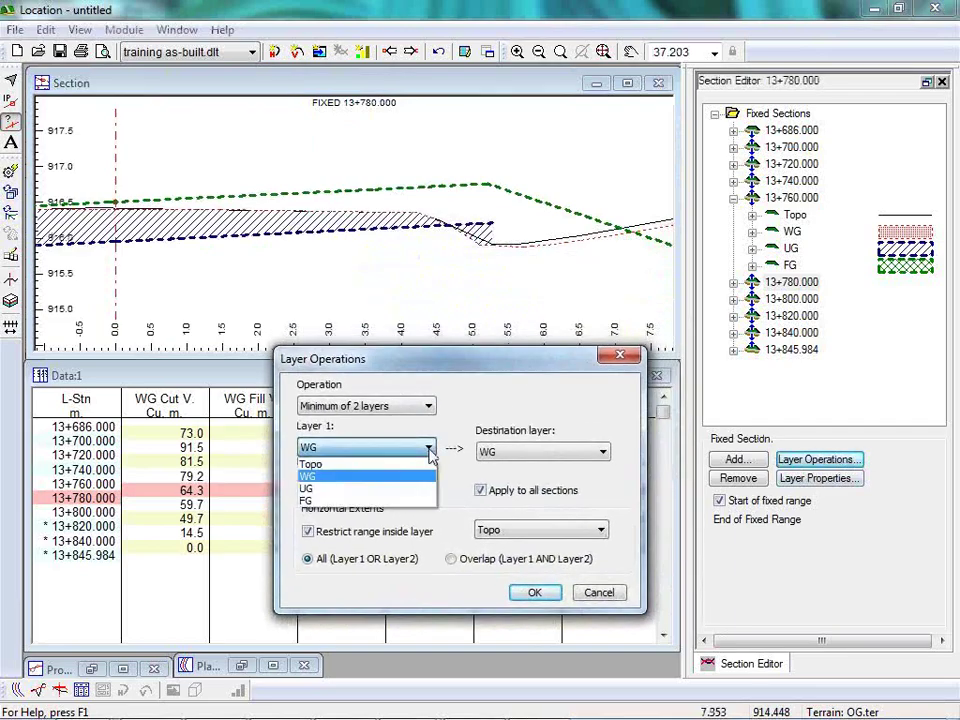
{"action": "left_click", "coordinate": [336, 494]}
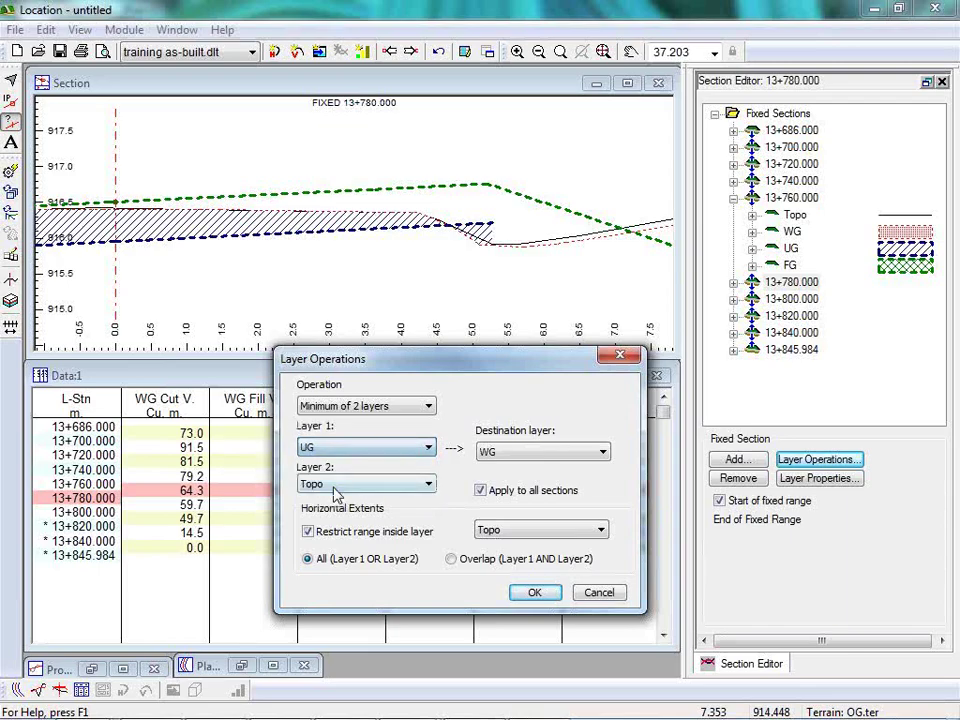
{"action": "left_click", "coordinate": [430, 487]}
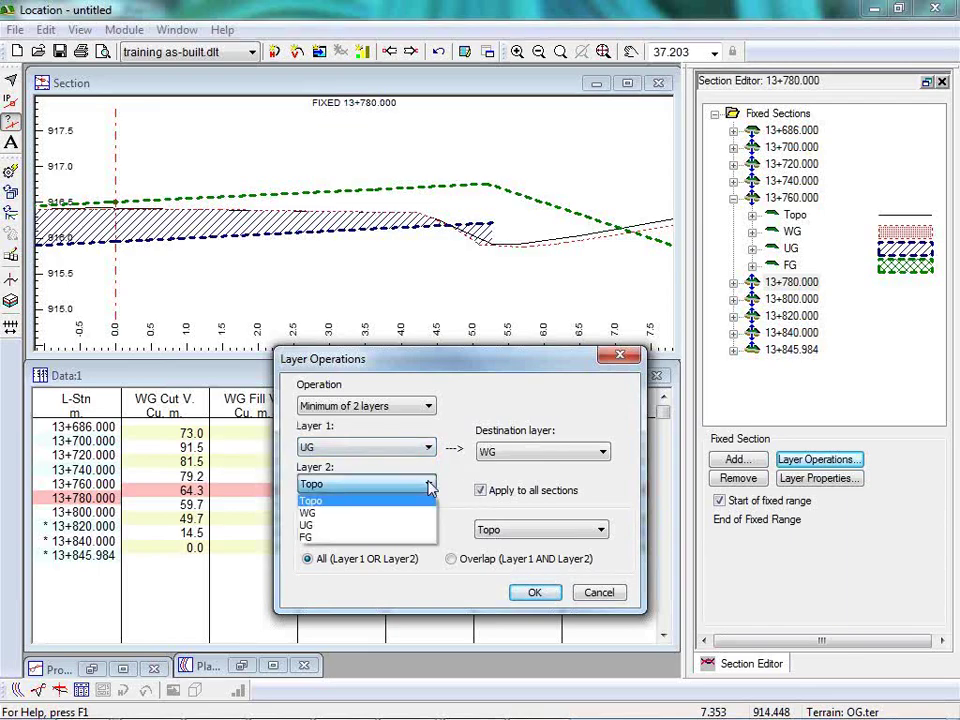
{"action": "left_click", "coordinate": [430, 452]}
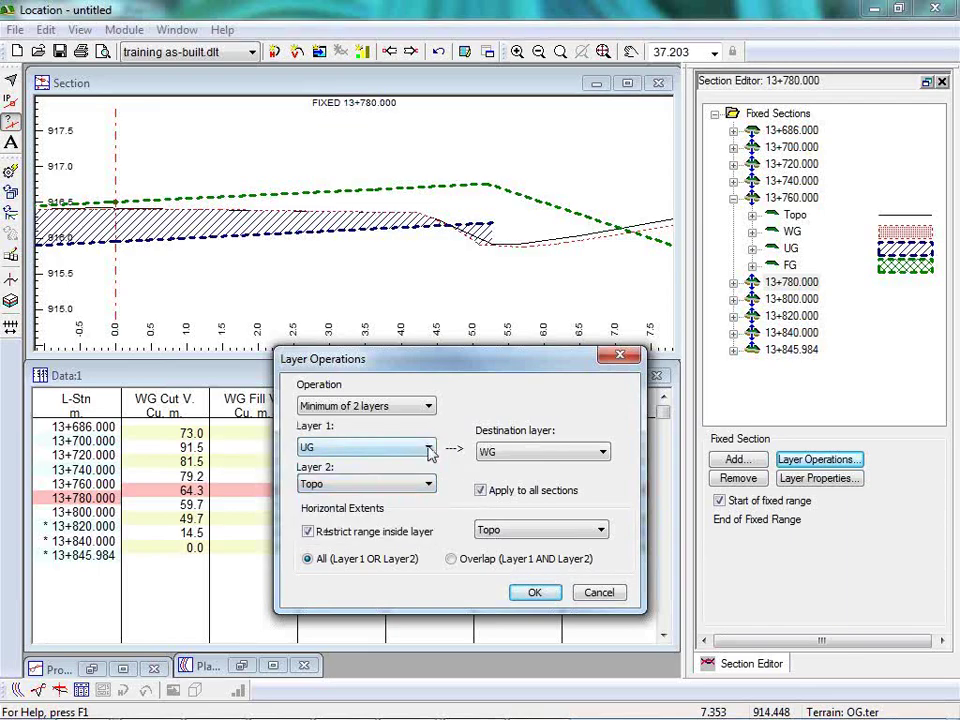
{"action": "left_click", "coordinate": [429, 450]}
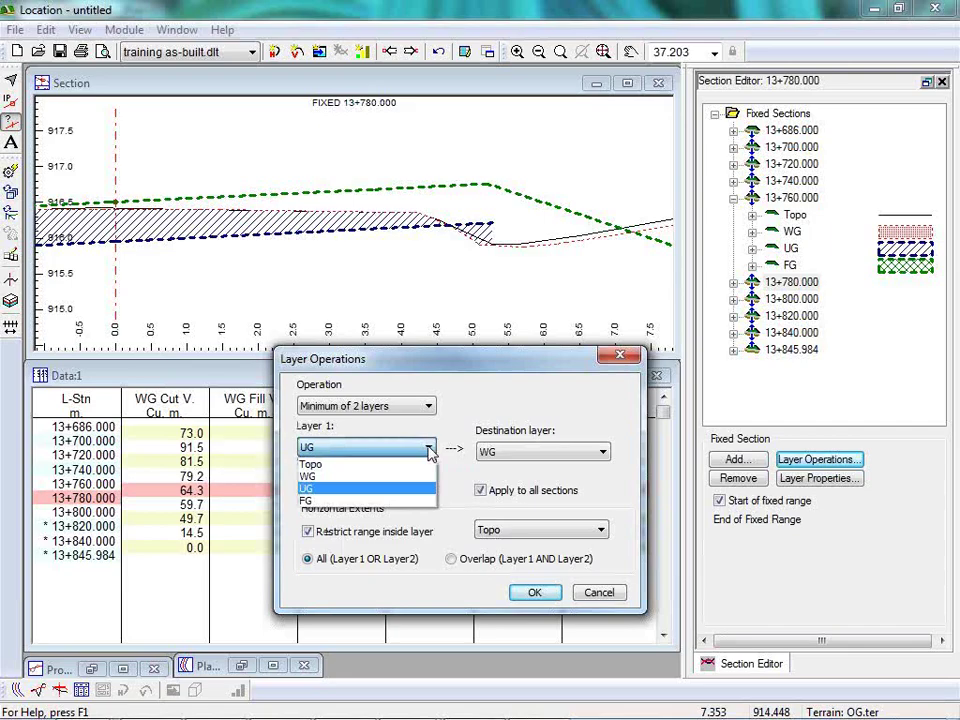
{"action": "left_click", "coordinate": [340, 490]}
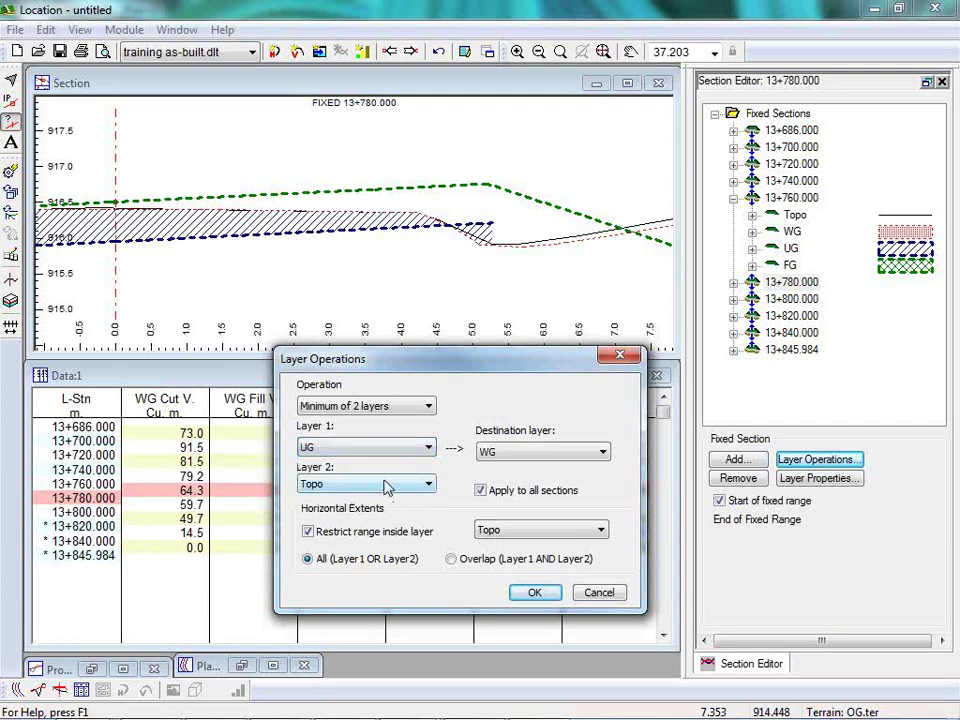
{"action": "left_click", "coordinate": [428, 485]}
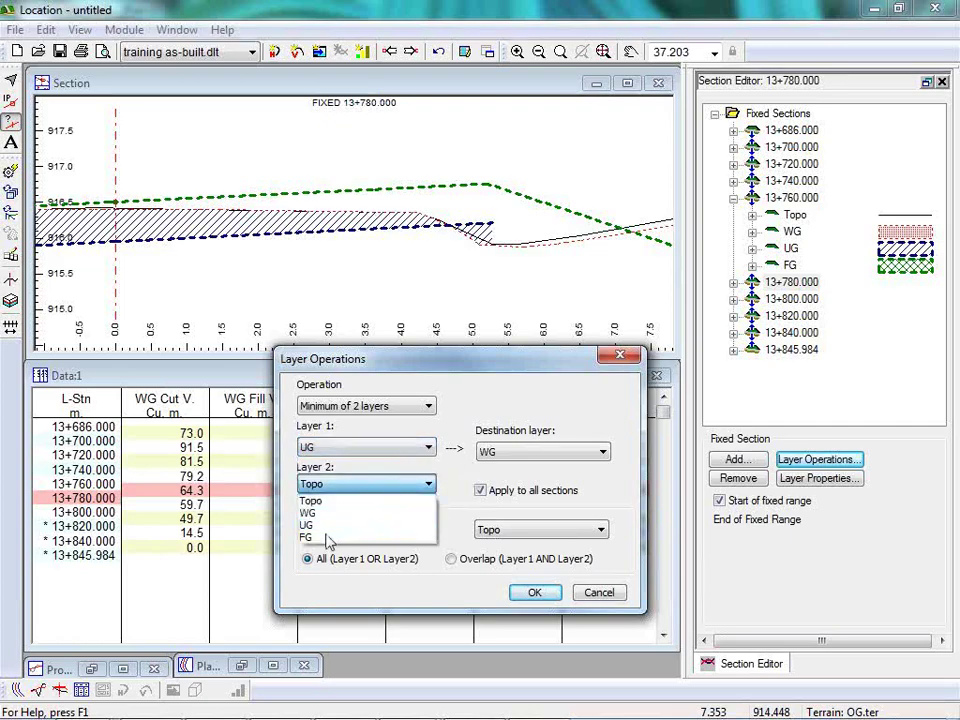
{"action": "left_click", "coordinate": [312, 512]}
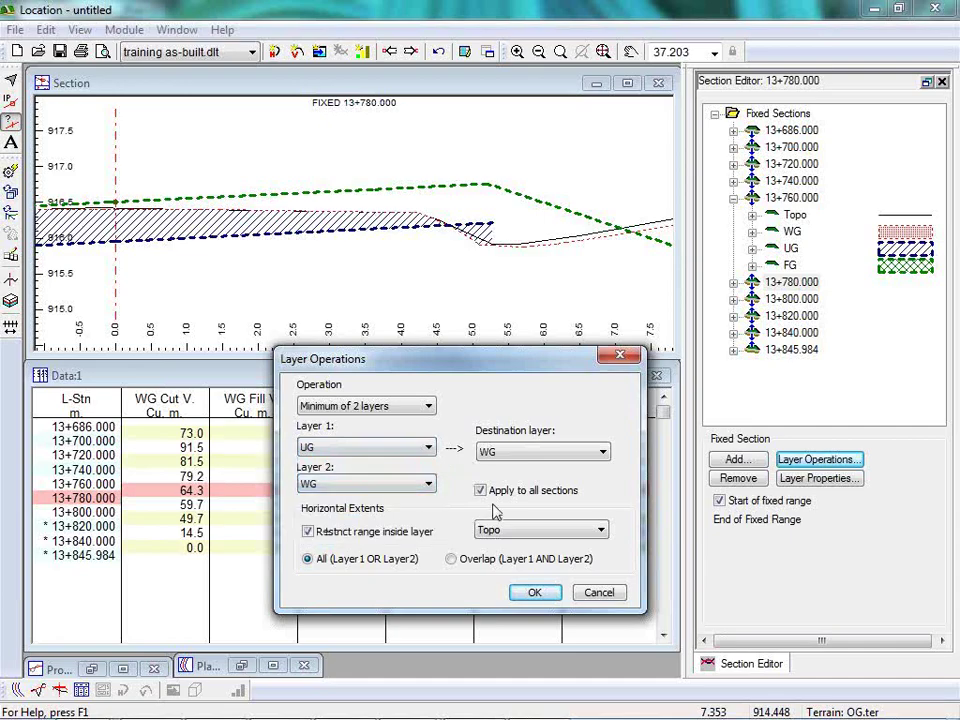
Step: Make UG the destination, restrict the range to UG, run, and confirm the overwrite
{"action": "left_click", "coordinate": [603, 453]}
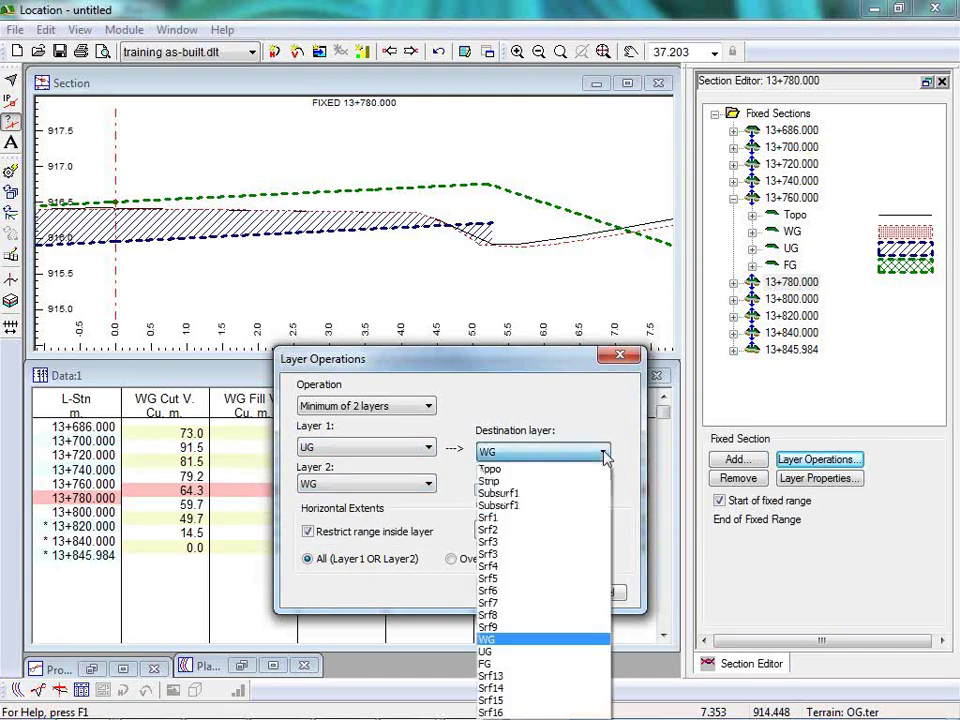
{"action": "left_click", "coordinate": [490, 639]}
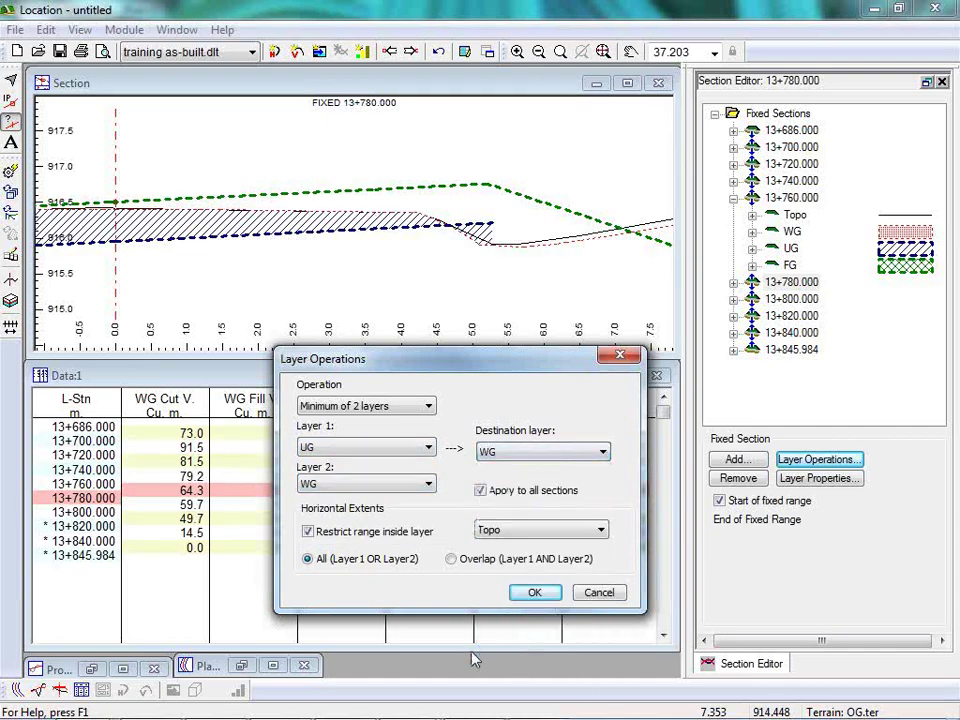
{"action": "left_click", "coordinate": [590, 456]}
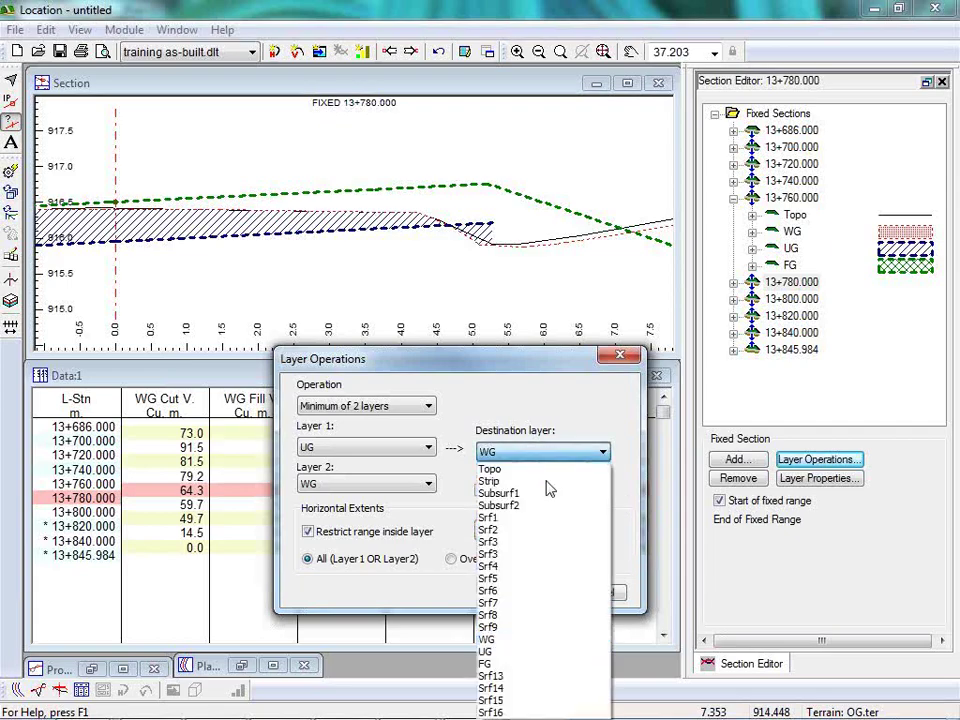
{"action": "left_click", "coordinate": [503, 652]}
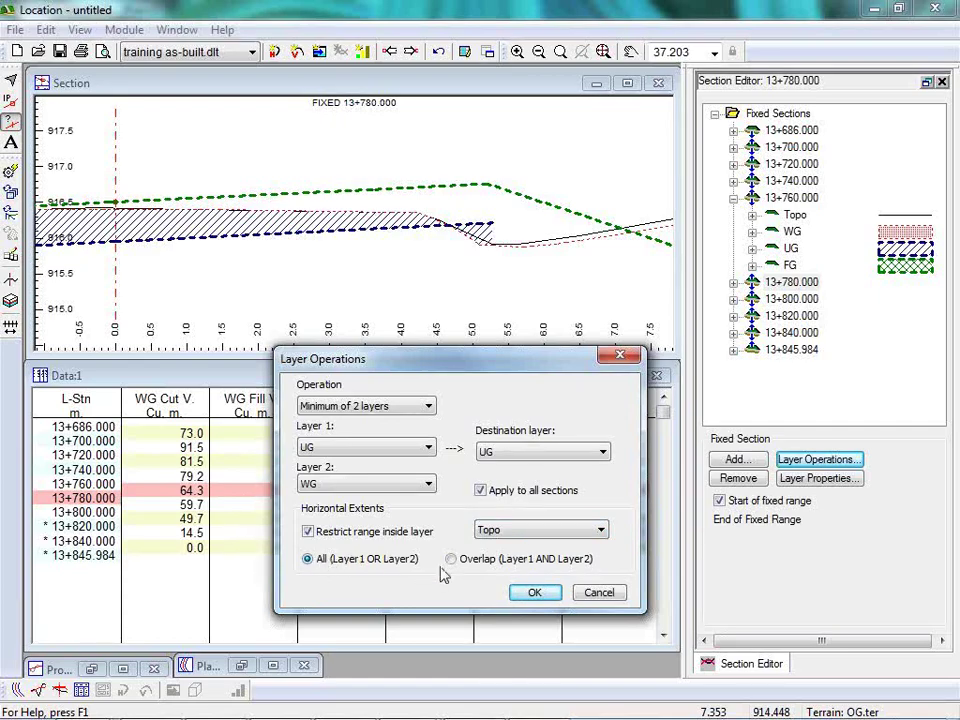
{"action": "left_click", "coordinate": [601, 532]}
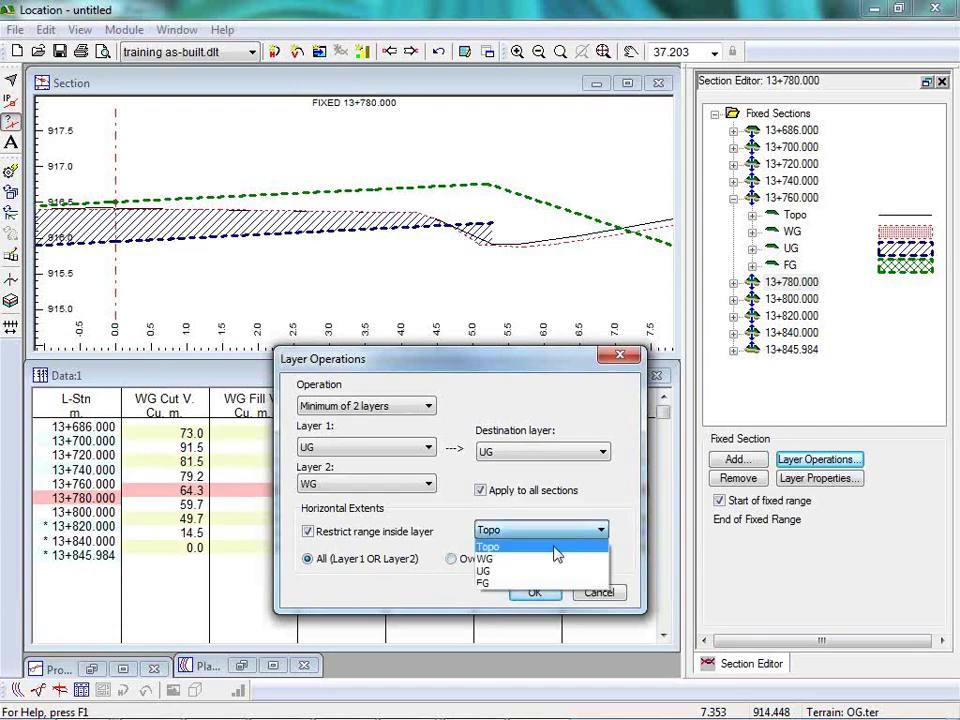
{"action": "left_click", "coordinate": [503, 572]}
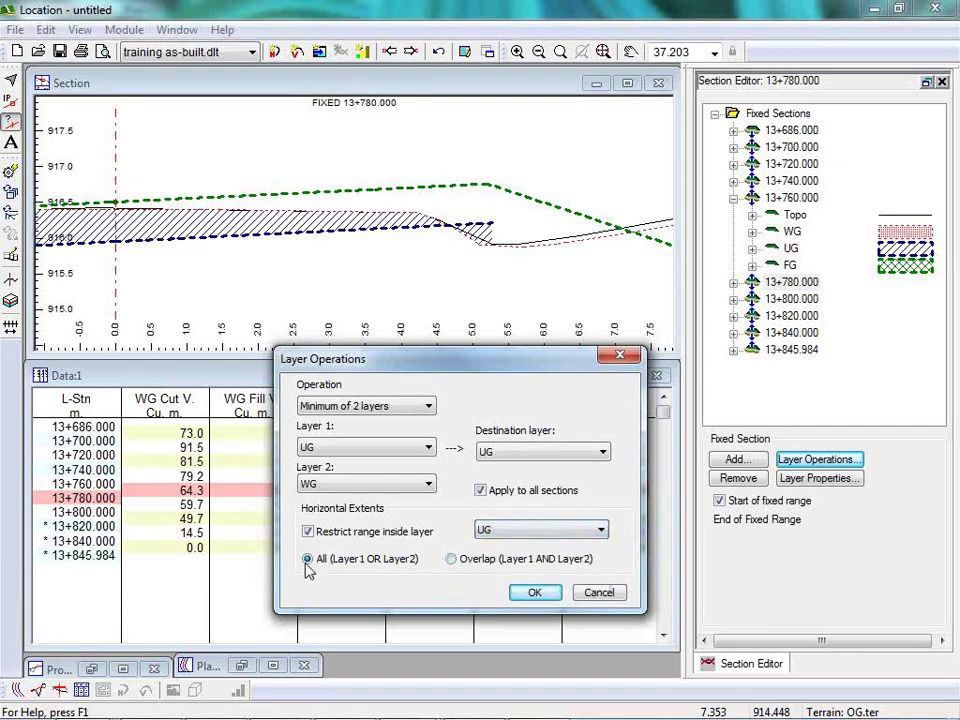
{"action": "left_click", "coordinate": [537, 595]}
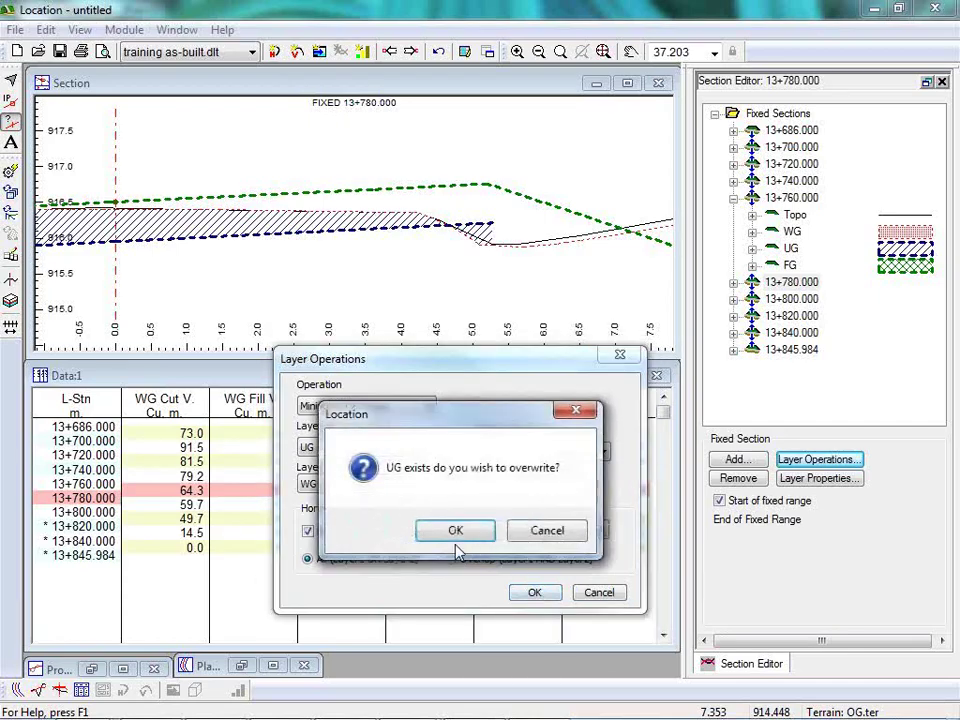
{"action": "left_click", "coordinate": [456, 531]}
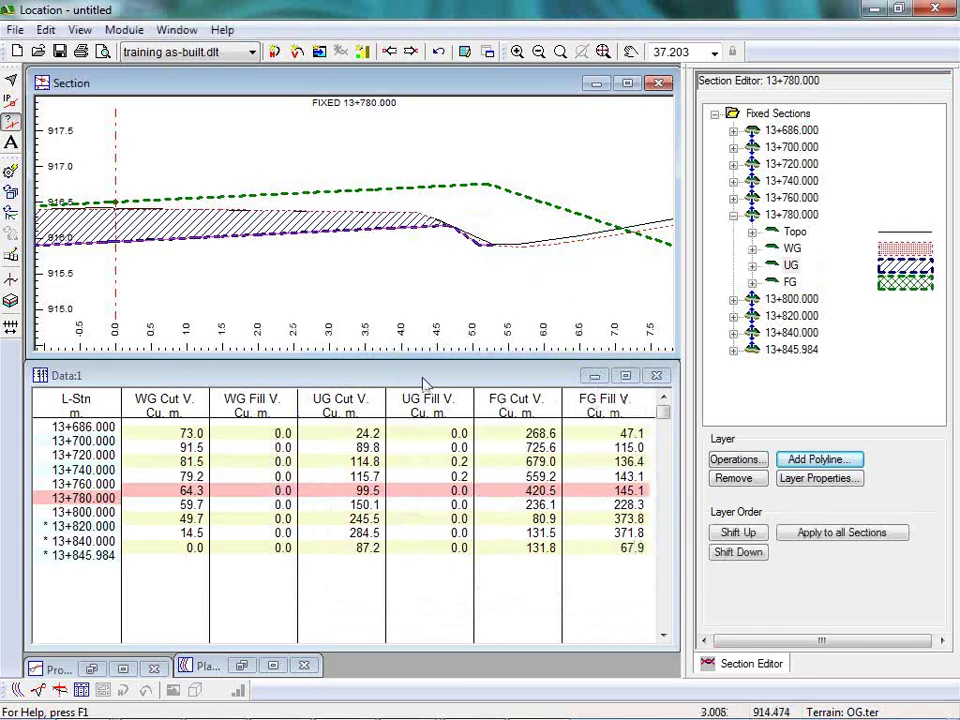
Step: Recalculate all sections, then pan and zoom out the section view
{"action": "left_click", "coordinate": [46, 29]}
{"action": "left_click", "coordinate": [104, 161]}
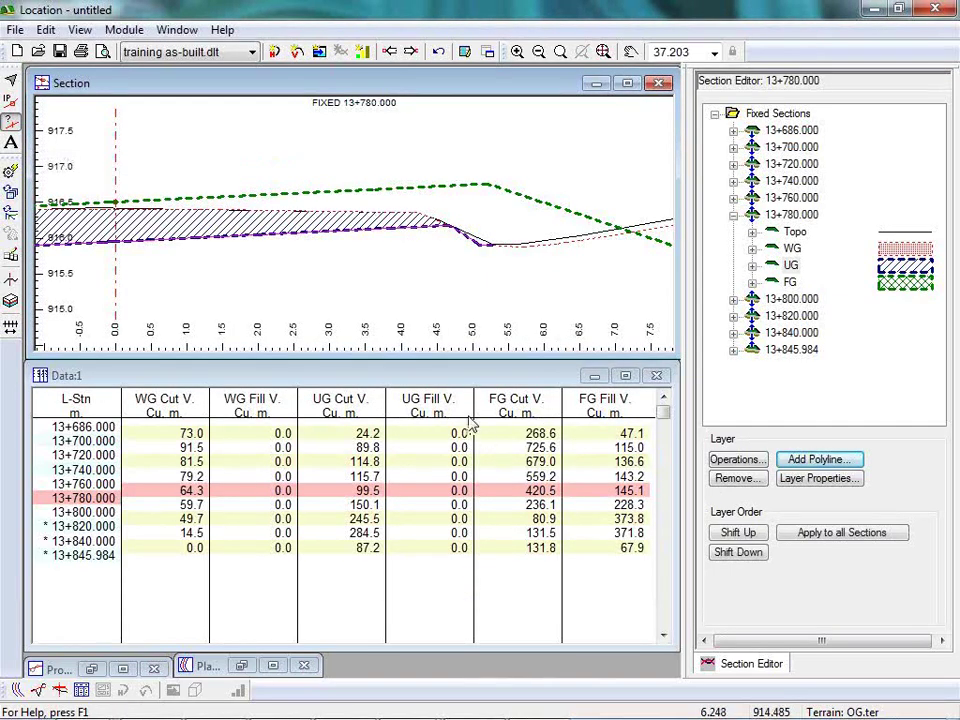
{"action": "middle_click_drag", "start_coordinate": [180, 266], "coordinate": [366, 265]}
{"action": "scroll", "coordinate": [368, 262], "scroll_direction": "down", "scroll_amount": 2}
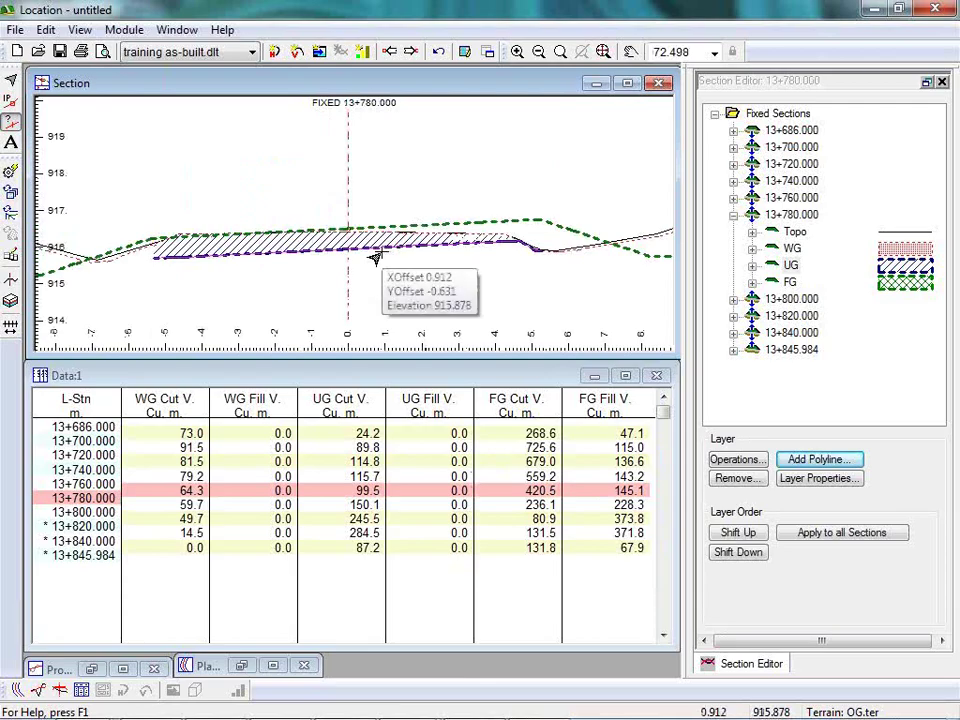
Step: Open and cancel the fixed section Layer Properties and Layer Operations dialogs
{"action": "left_click", "coordinate": [818, 478]}
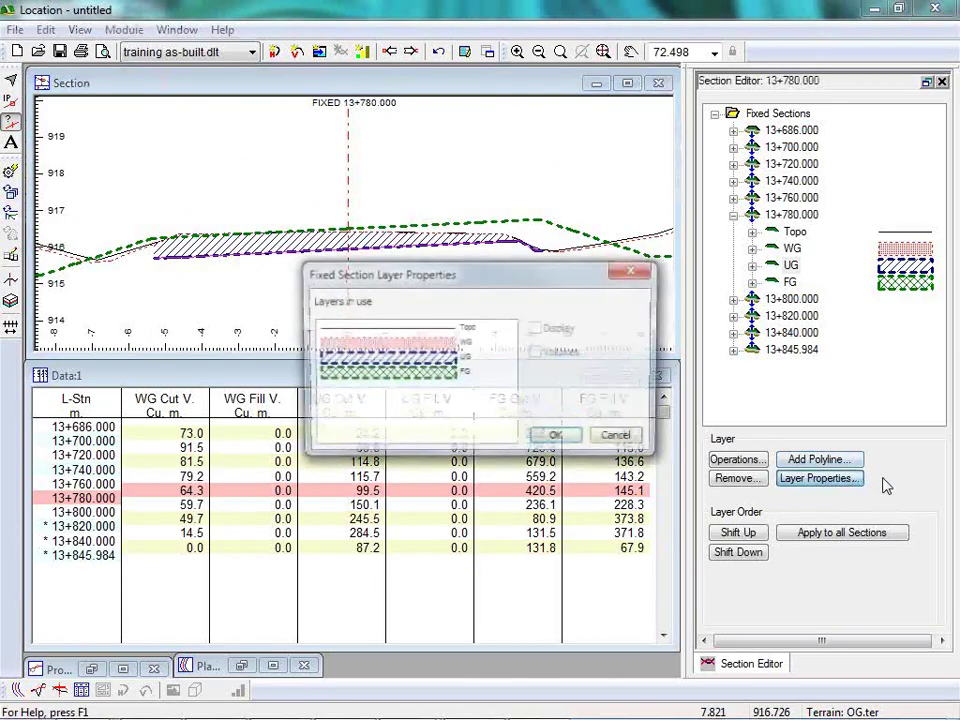
{"action": "left_click", "coordinate": [628, 440]}
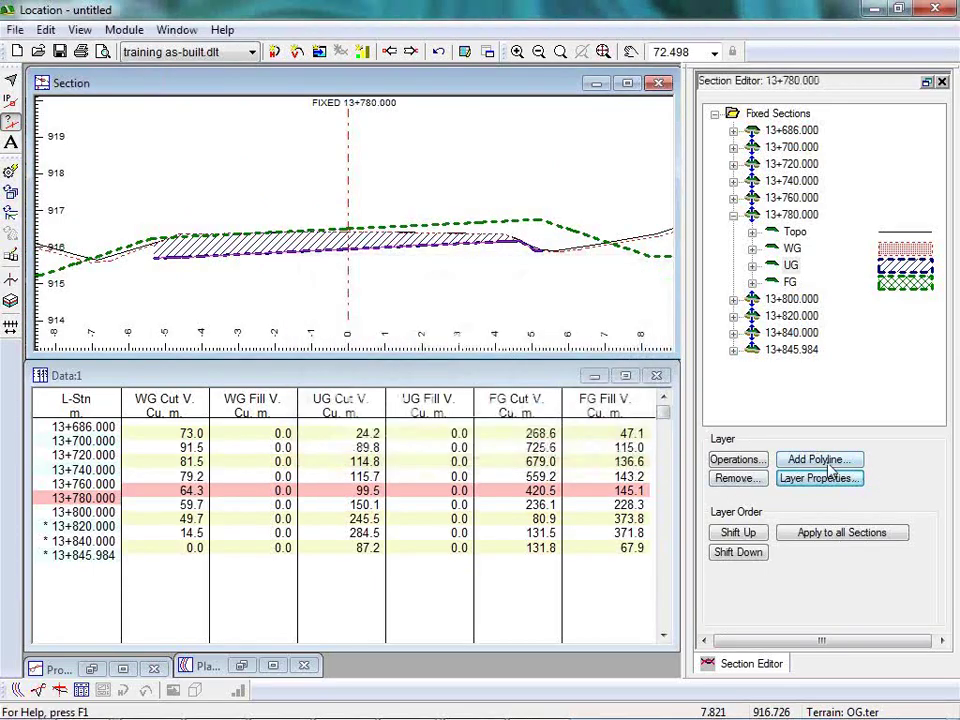
{"action": "left_click", "coordinate": [737, 459]}
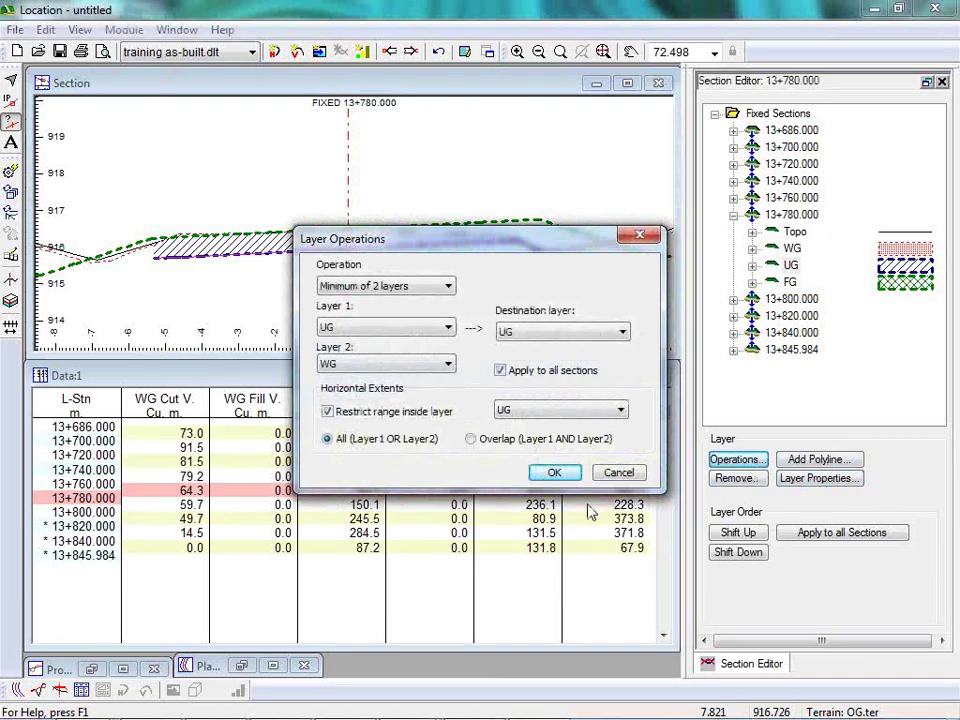
{"action": "left_click", "coordinate": [617, 471]}
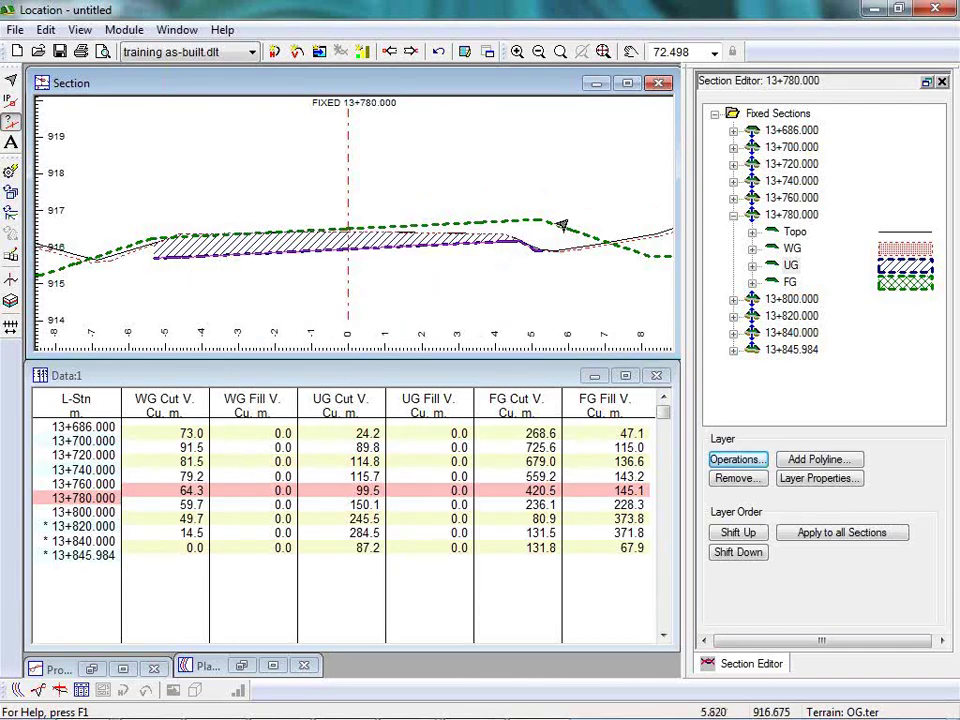
{"action": "left_click", "coordinate": [124, 29]}
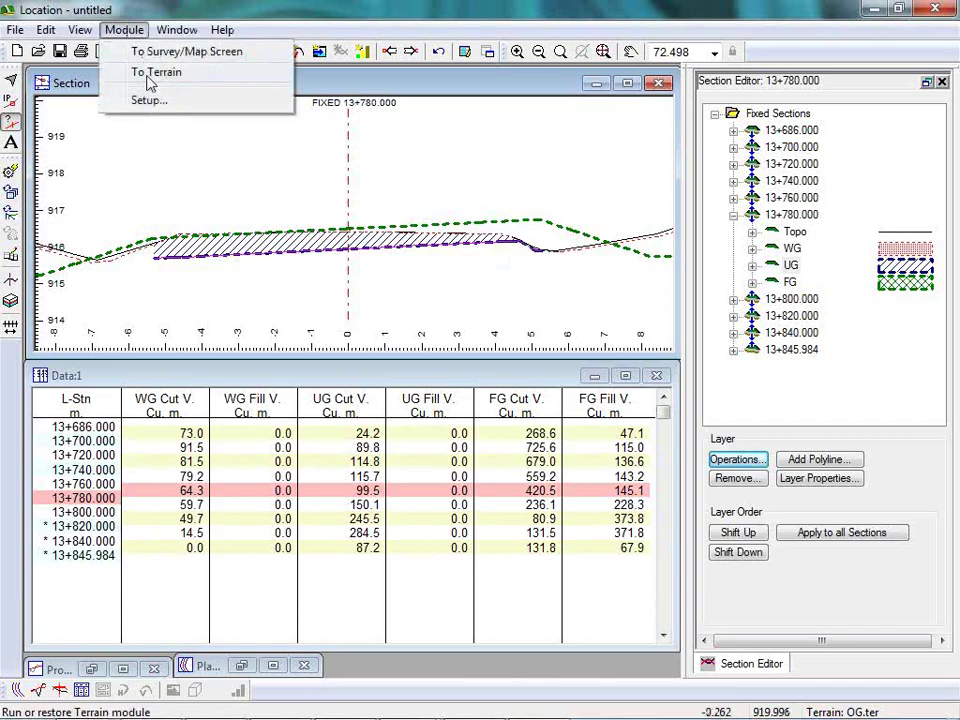
{"action": "left_click", "coordinate": [145, 98]}
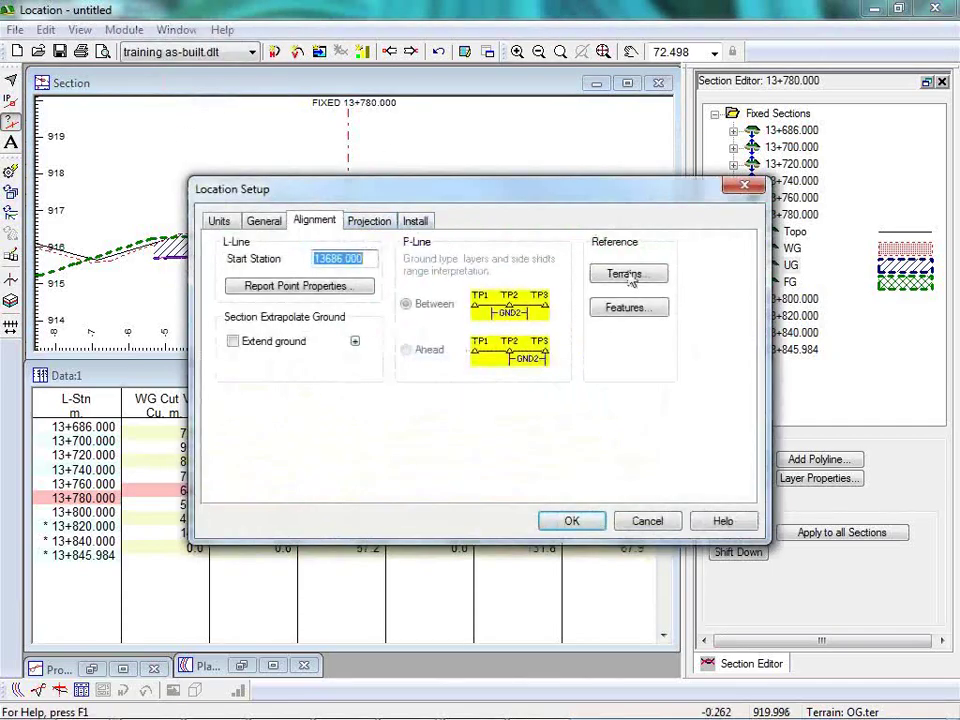
{"action": "left_click", "coordinate": [615, 274]}
{"action": "left_click", "coordinate": [690, 492]}
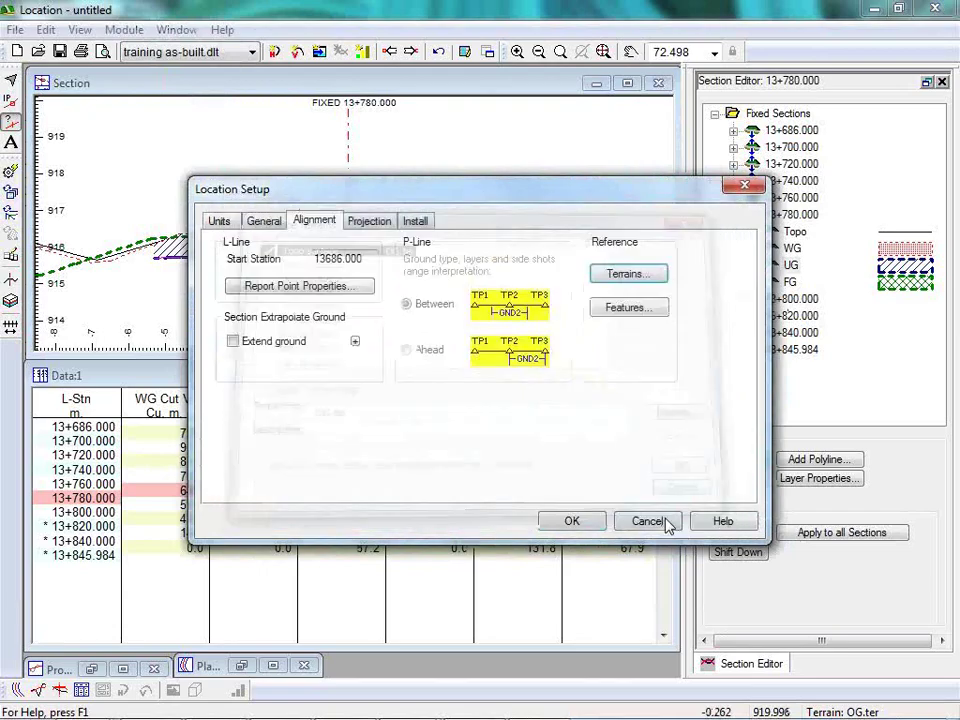
{"action": "left_click", "coordinate": [666, 522]}
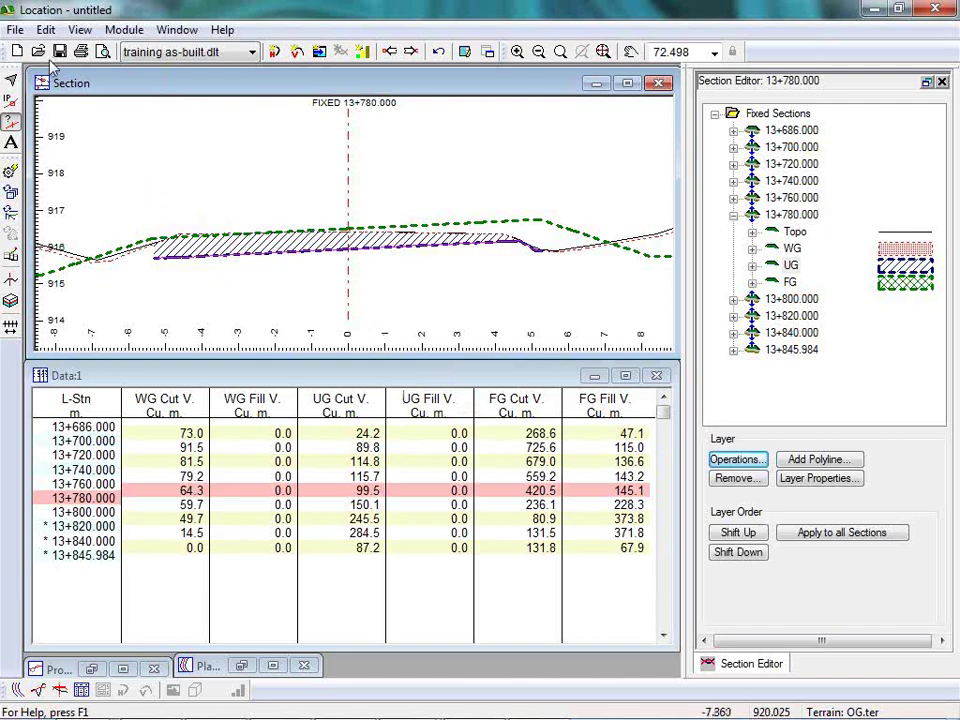
{"action": "left_click", "coordinate": [15, 30]}
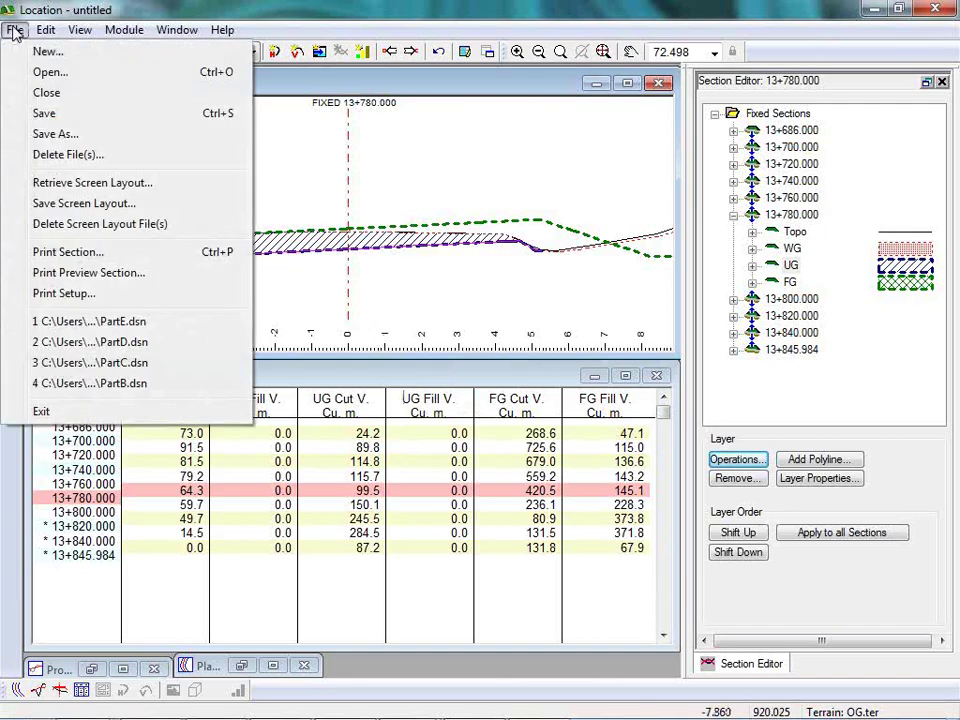
Step: Open PartD.dsn without saving the current design, and maximize its window
{"action": "left_click", "coordinate": [49, 73]}
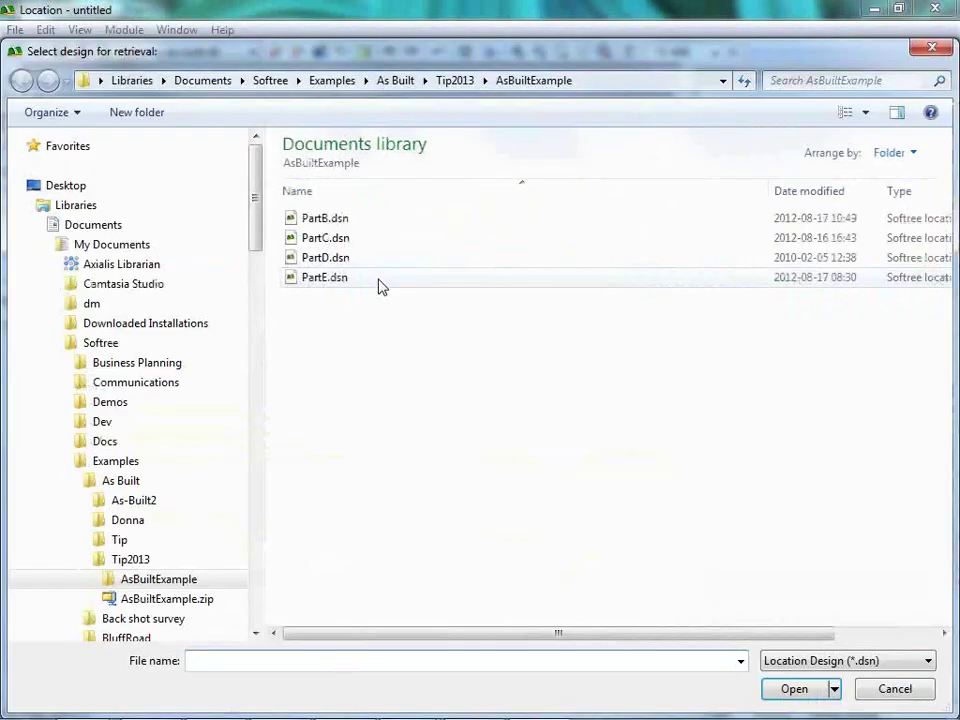
{"action": "left_click", "coordinate": [321, 257]}
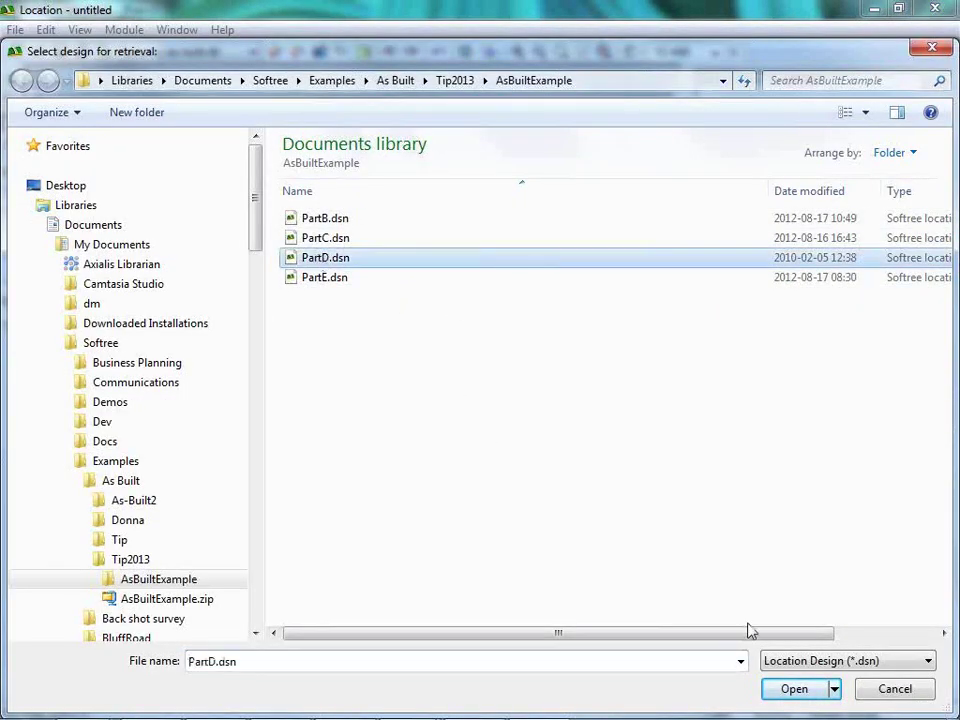
{"action": "left_click", "coordinate": [793, 690]}
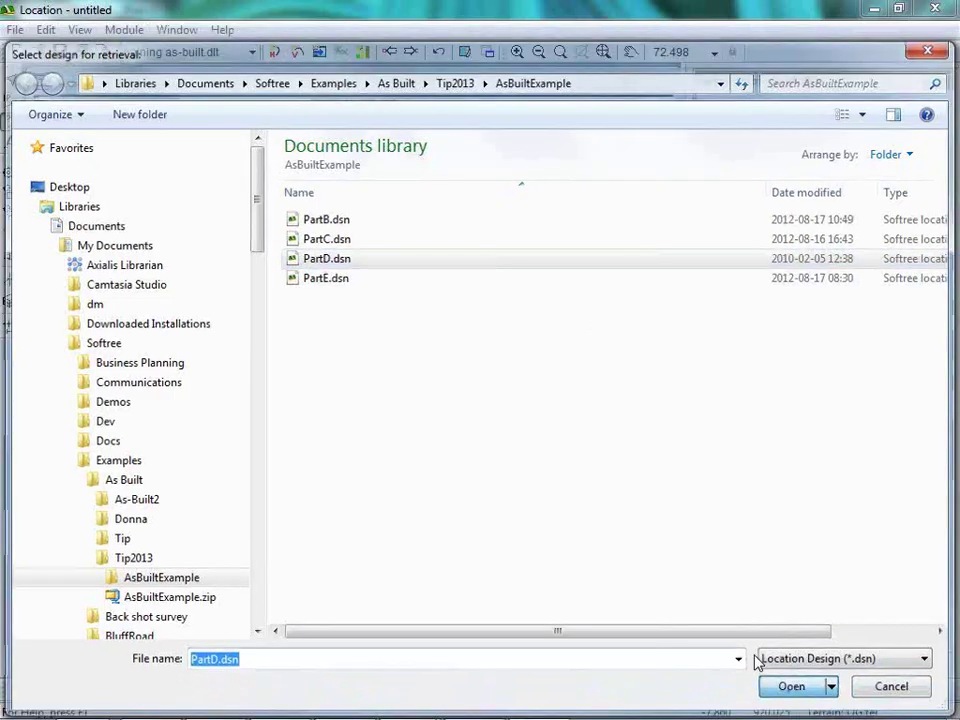
{"action": "left_click", "coordinate": [529, 423]}
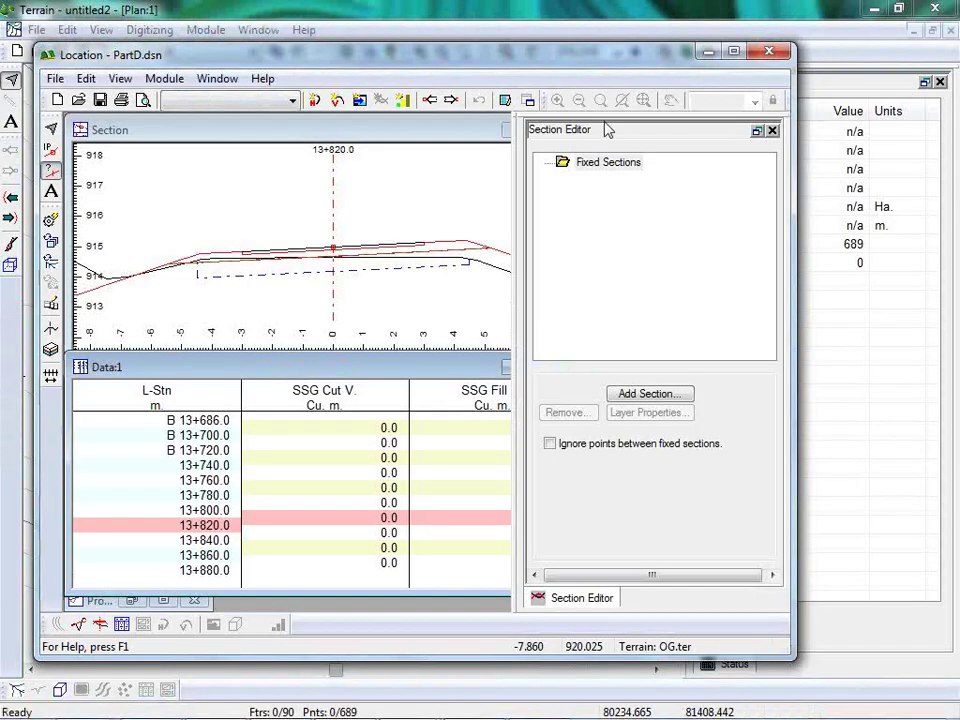
{"action": "double_click", "coordinate": [415, 50]}
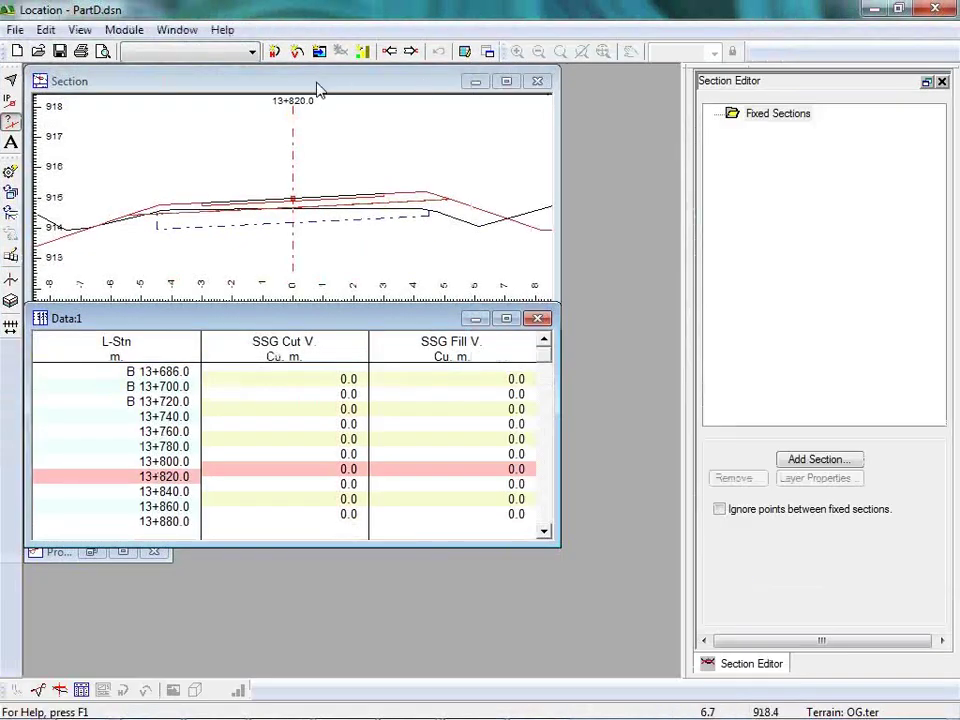
Step: Load the training as-built.dlt screen layout
{"action": "left_click", "coordinate": [253, 51]}
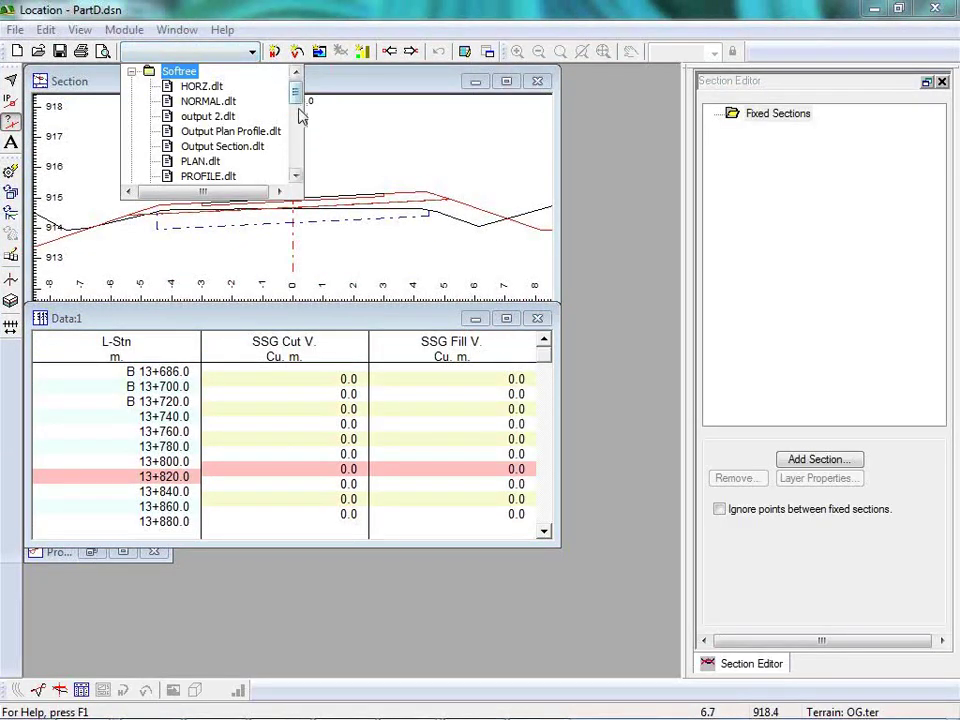
{"action": "left_click_drag", "start_coordinate": [297, 97], "coordinate": [298, 135]}
{"action": "left_click", "coordinate": [235, 116]}
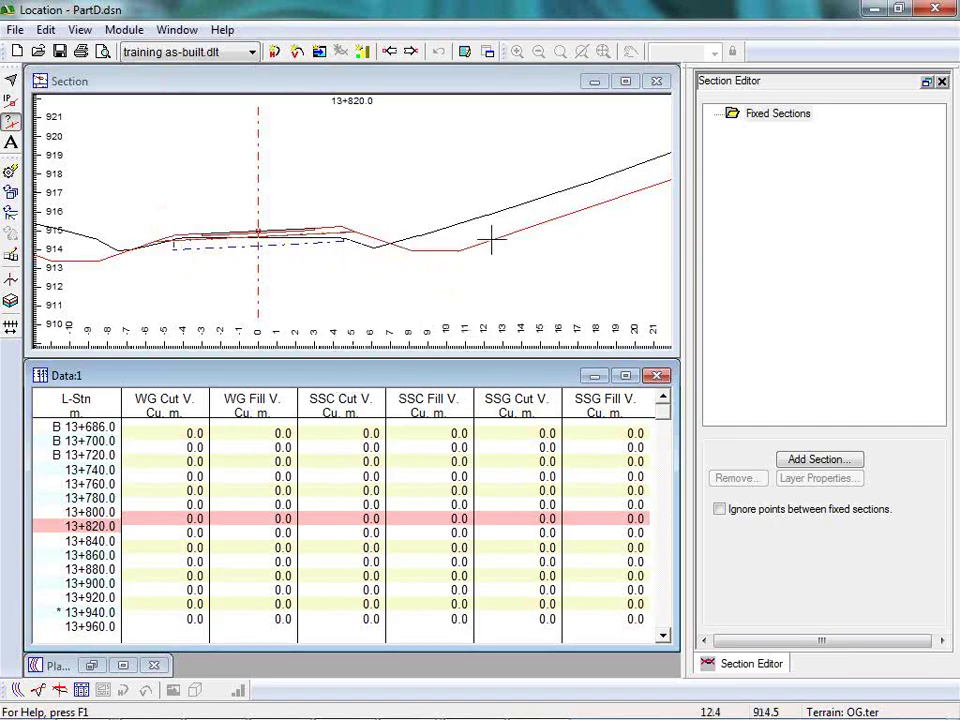
Step: Open the Location Setup dialog from the Module menu
{"action": "mouse_move", "coordinate": [492, 238]}
{"action": "mouse_move", "coordinate": [644, 210]}
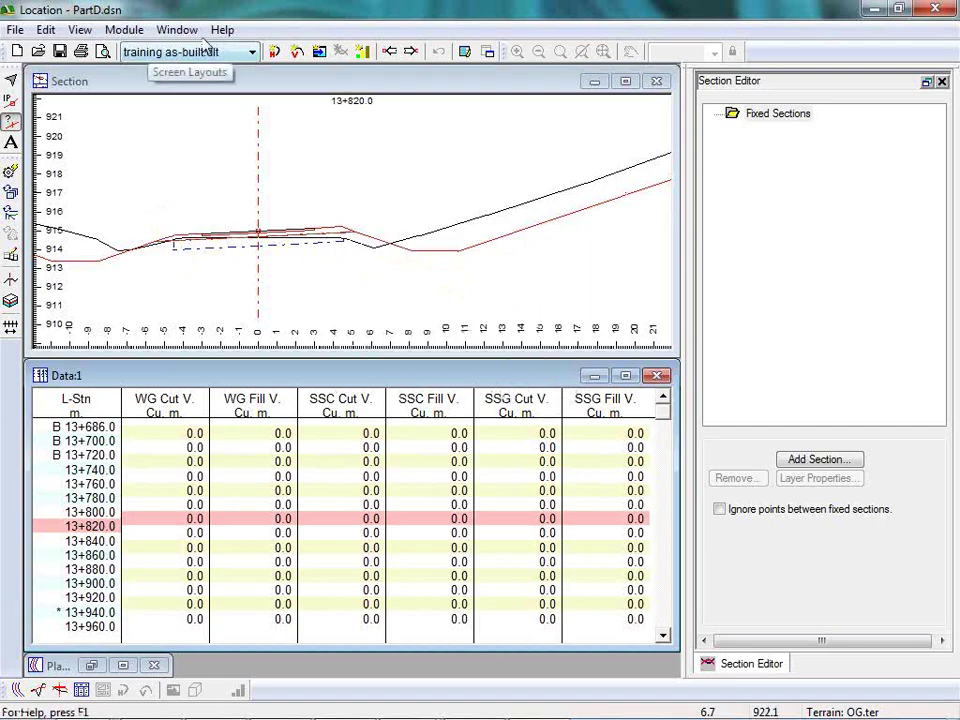
{"action": "left_click", "coordinate": [126, 30]}
{"action": "left_click", "coordinate": [146, 98]}
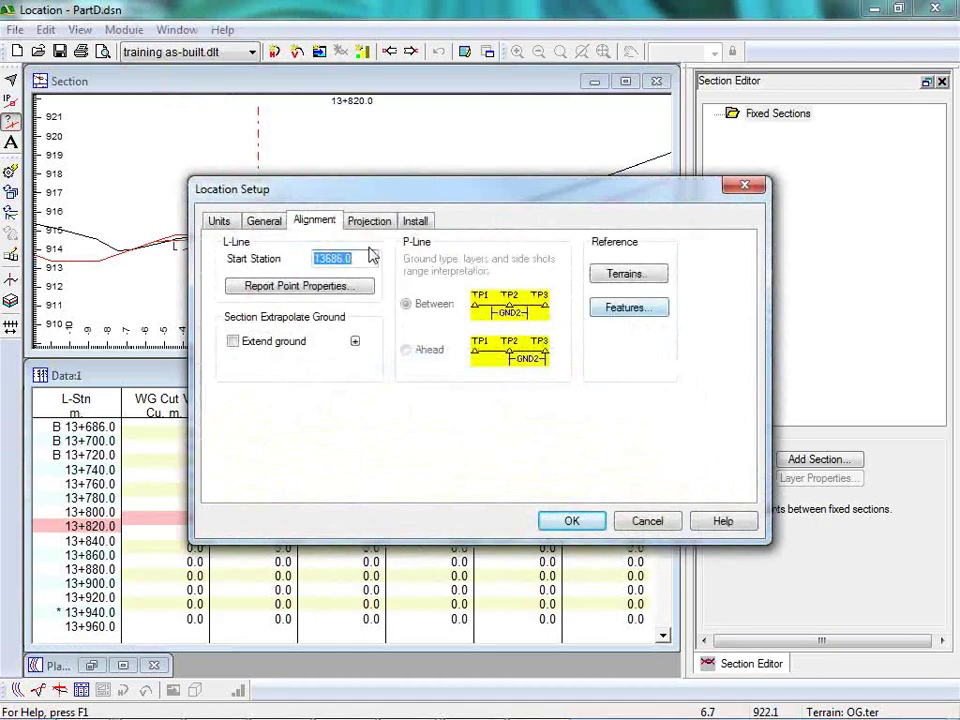
Step: Load FG.ter as reference terrain 1
{"action": "left_click", "coordinate": [648, 275]}
{"action": "left_click_drag", "start_coordinate": [622, 241], "coordinate": [628, 283]}
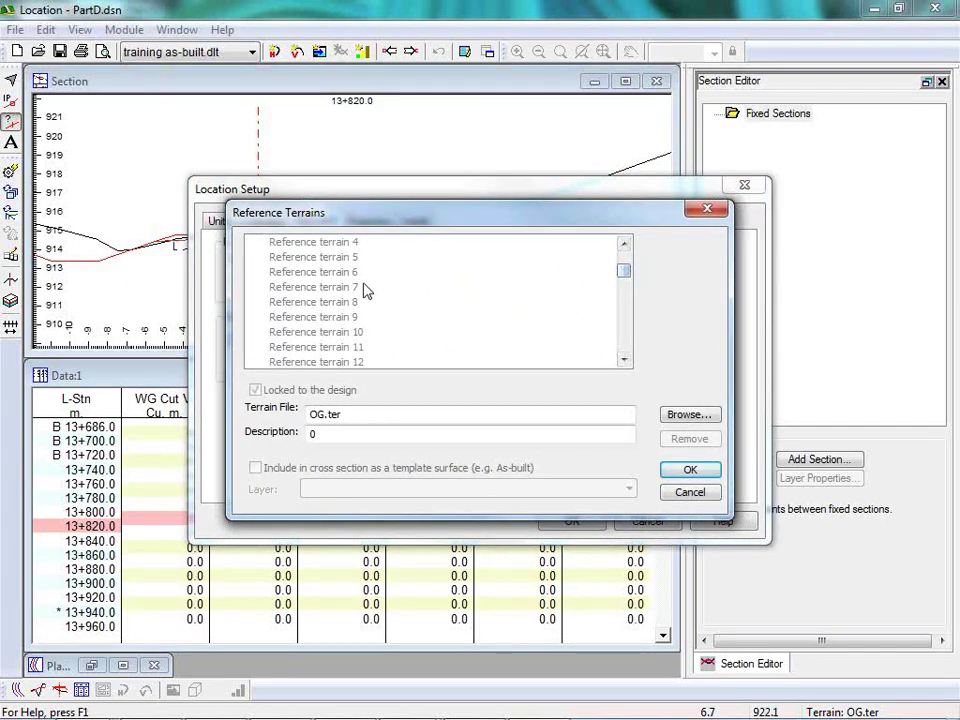
{"action": "scroll", "coordinate": [450, 288], "scroll_direction": "up", "scroll_amount": 2}
{"action": "left_click", "coordinate": [331, 290]}
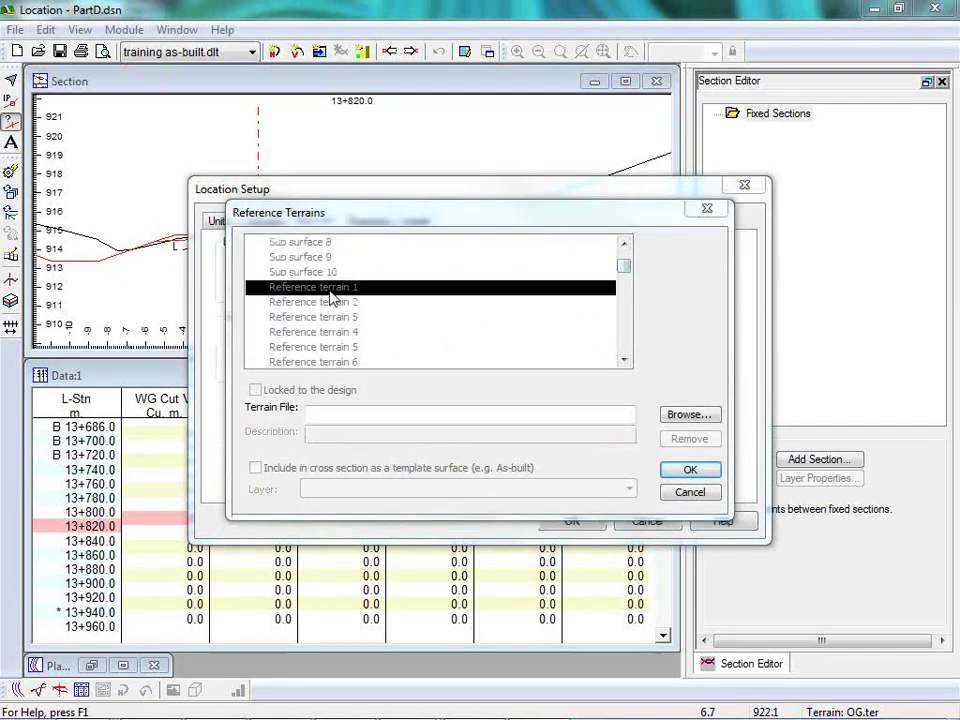
{"action": "double_click", "coordinate": [331, 290]}
{"action": "left_click", "coordinate": [316, 220]}
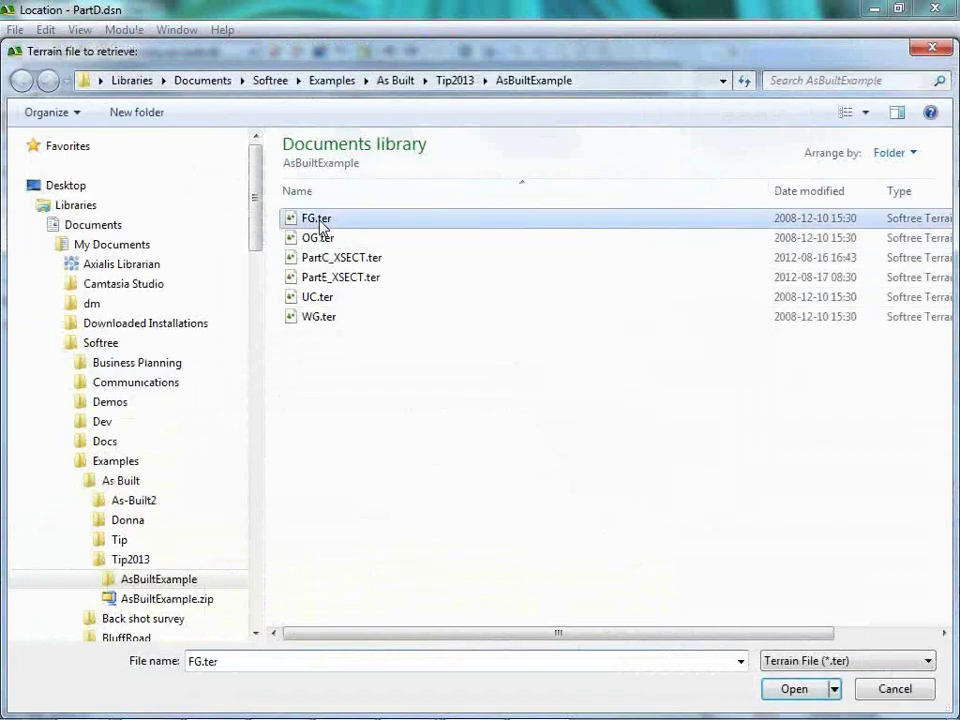
{"action": "left_click", "coordinate": [797, 690]}
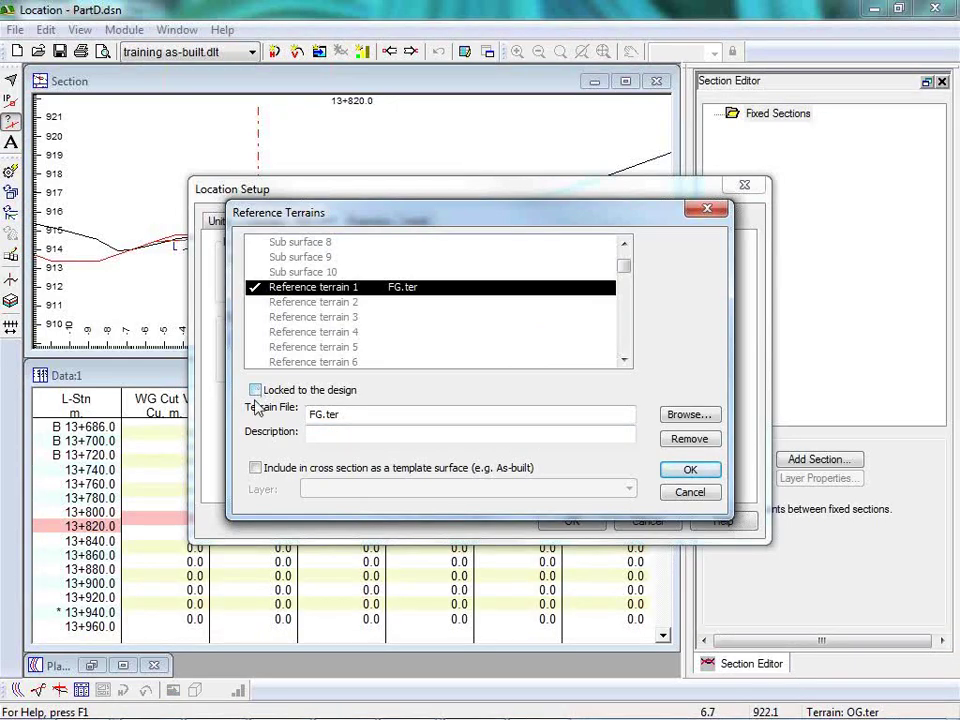
Step: Include it in cross sections as layer SSG - surveyed sub-grade and confirm both dialogs
{"action": "left_click", "coordinate": [255, 467]}
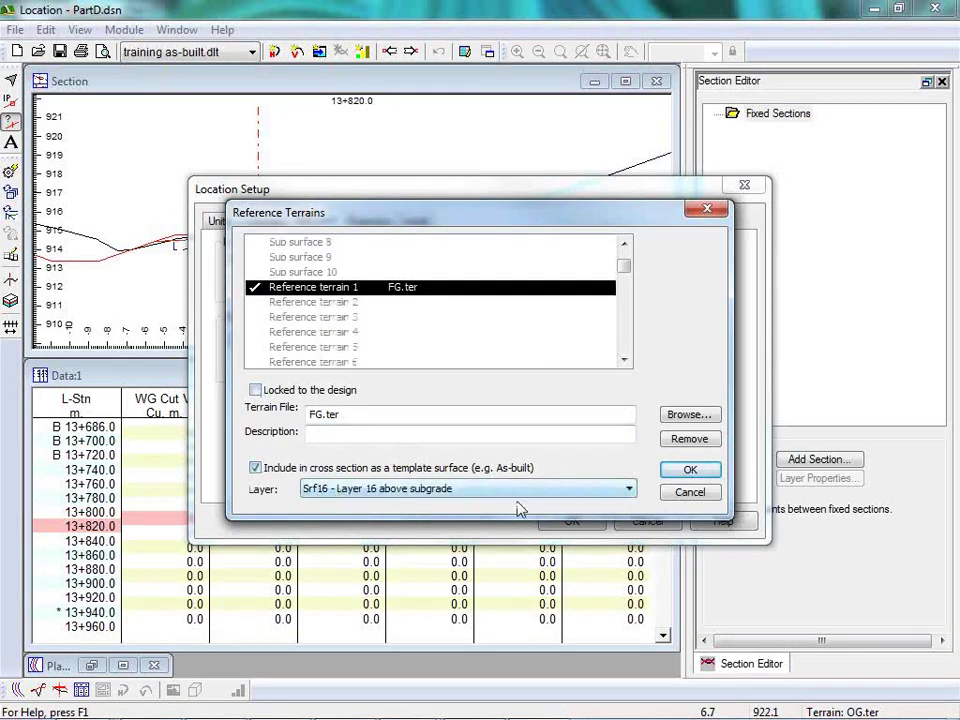
{"action": "left_click", "coordinate": [629, 488]}
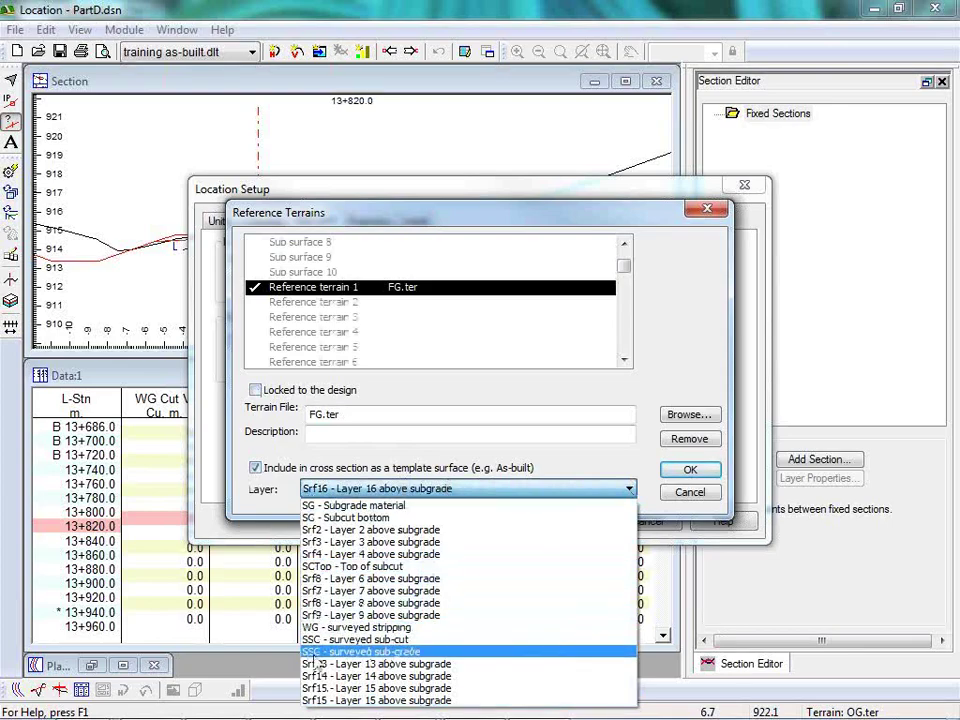
{"action": "left_click", "coordinate": [379, 655]}
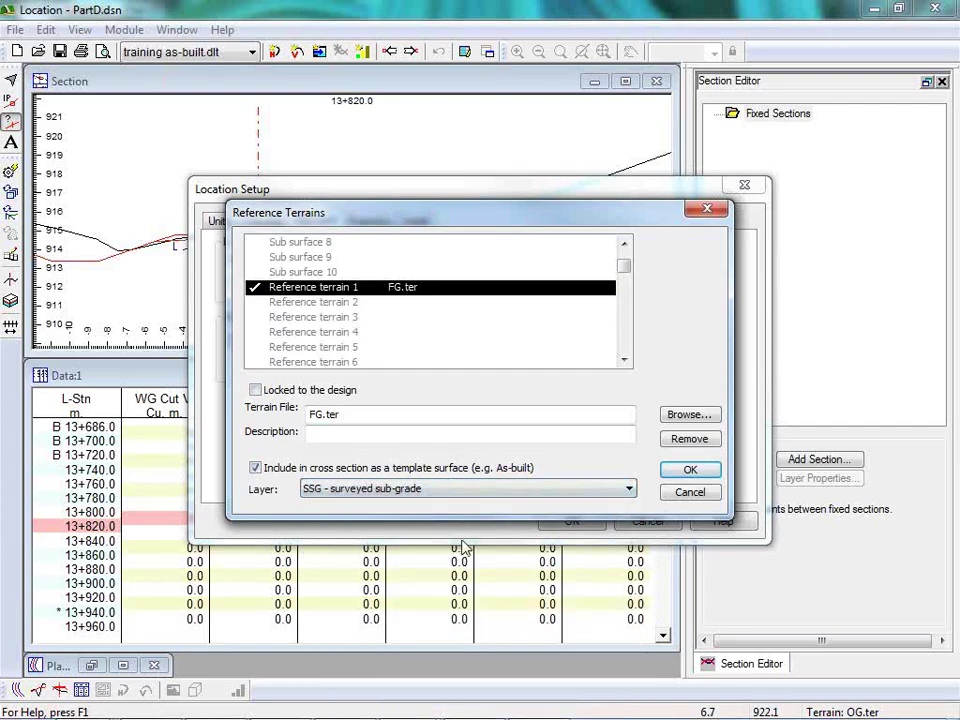
{"action": "left_click", "coordinate": [690, 470]}
{"action": "left_click", "coordinate": [570, 521]}
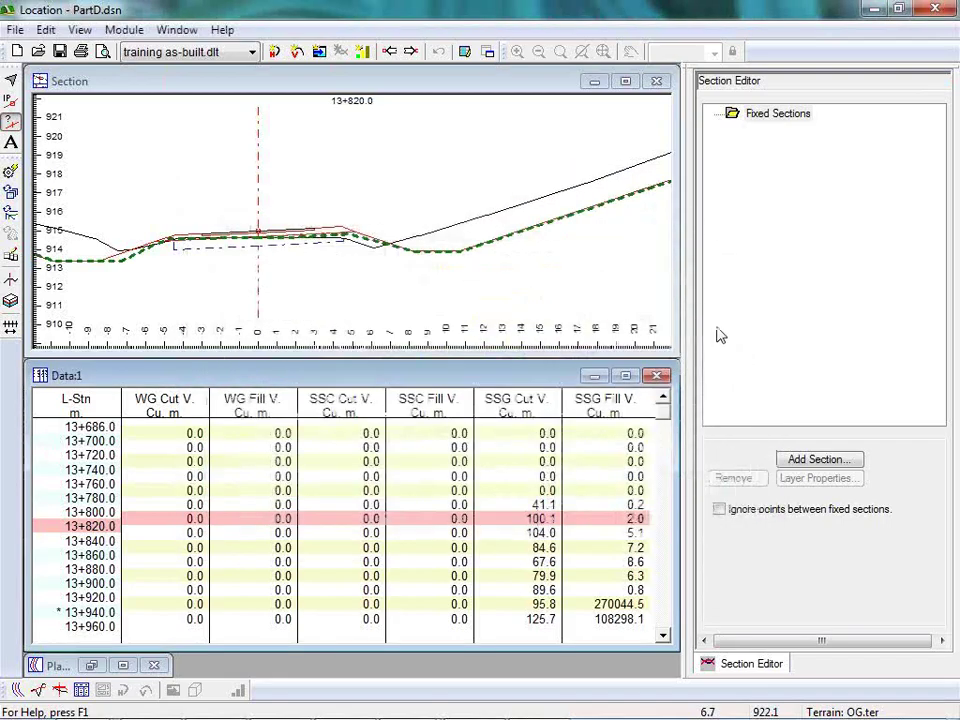
Step: Zoom into the left shoulder and ditch of 13+820 and read the surveyed subgrade slope values
{"action": "middle_click_drag", "start_coordinate": [251, 231], "coordinate": [319, 238]}
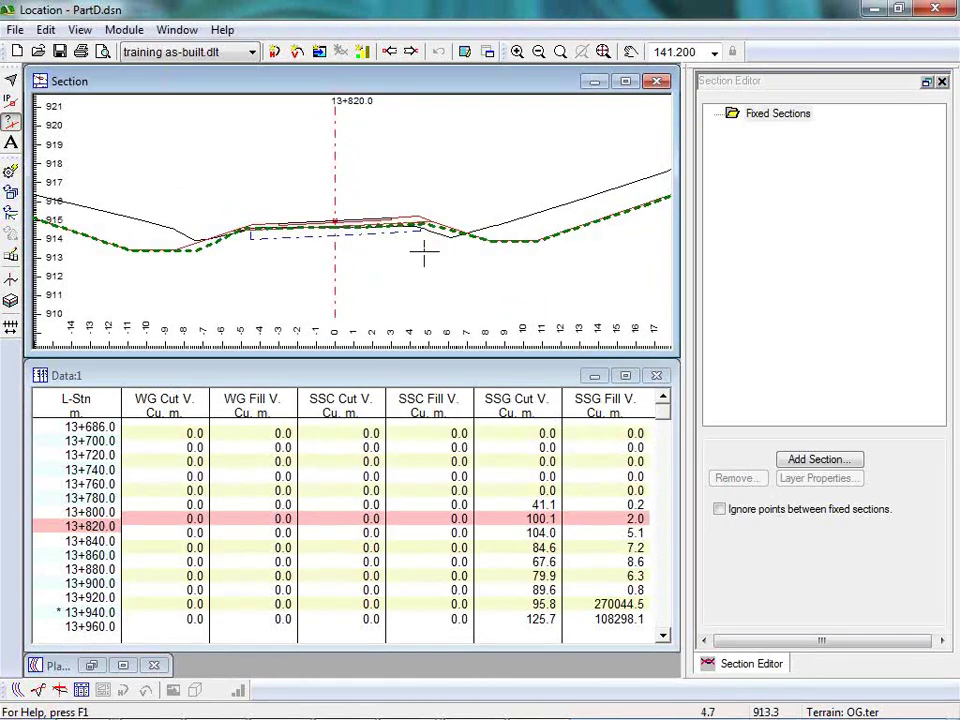
{"action": "scroll", "coordinate": [243, 230], "scroll_direction": "up", "scroll_amount": 4}
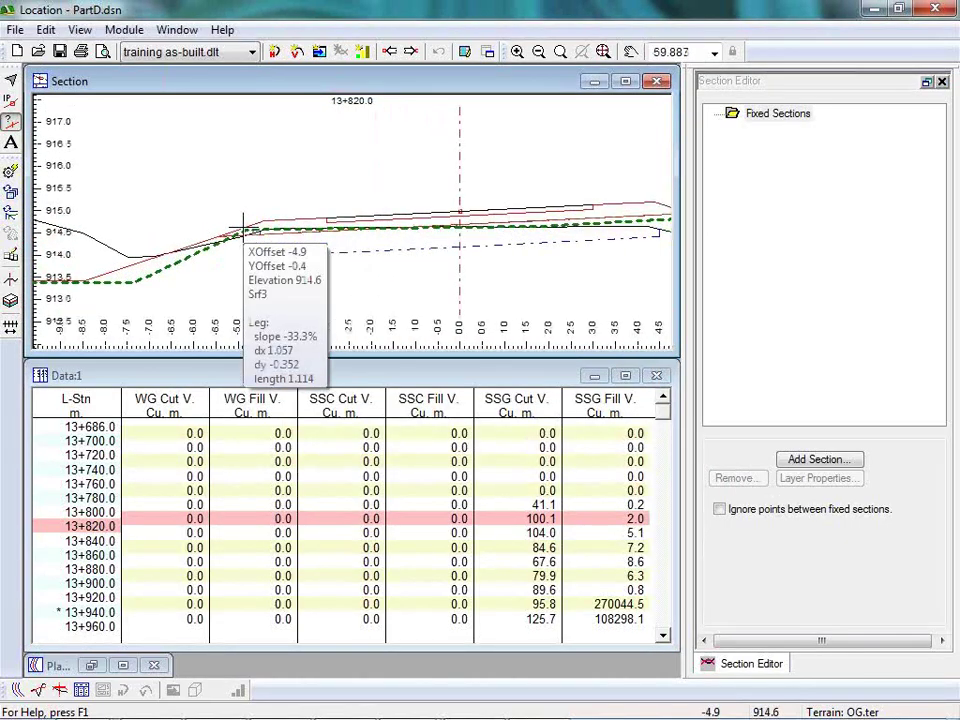
{"action": "mouse_move", "coordinate": [120, 266]}
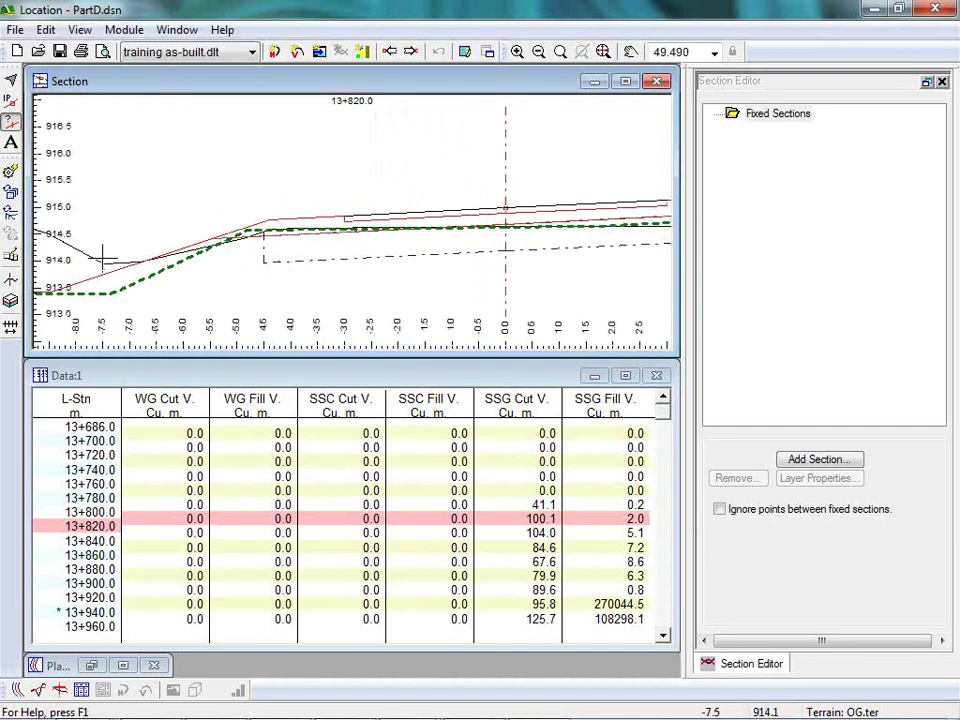
{"action": "mouse_move", "coordinate": [331, 278]}
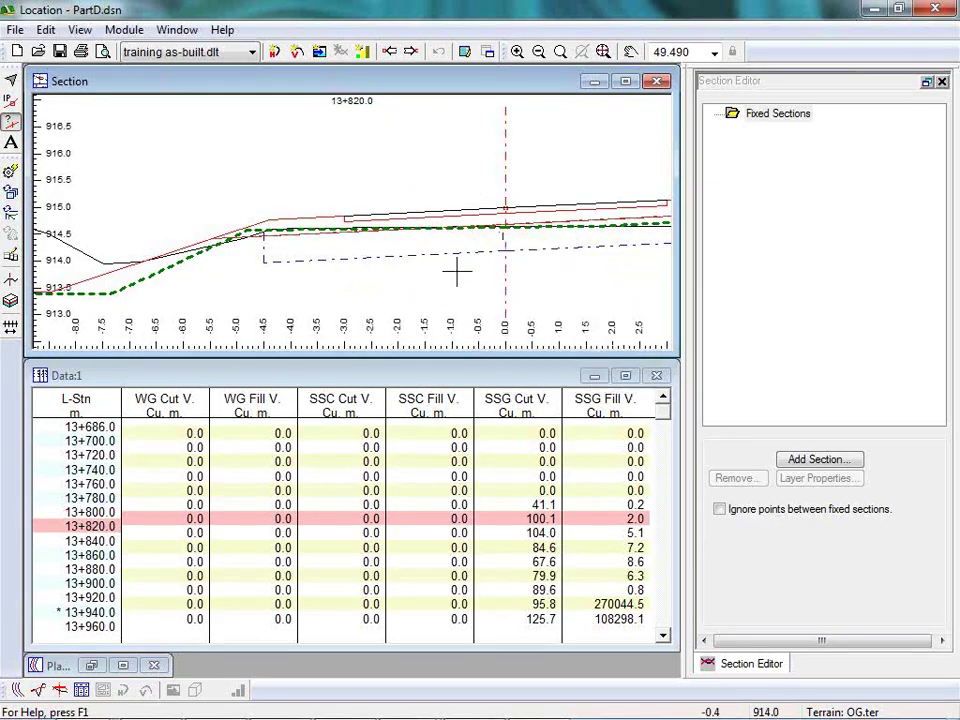
Step: Hatch the SSG cut area on section 13+820 and read the hatched values
{"action": "right_click", "coordinate": [115, 287]}
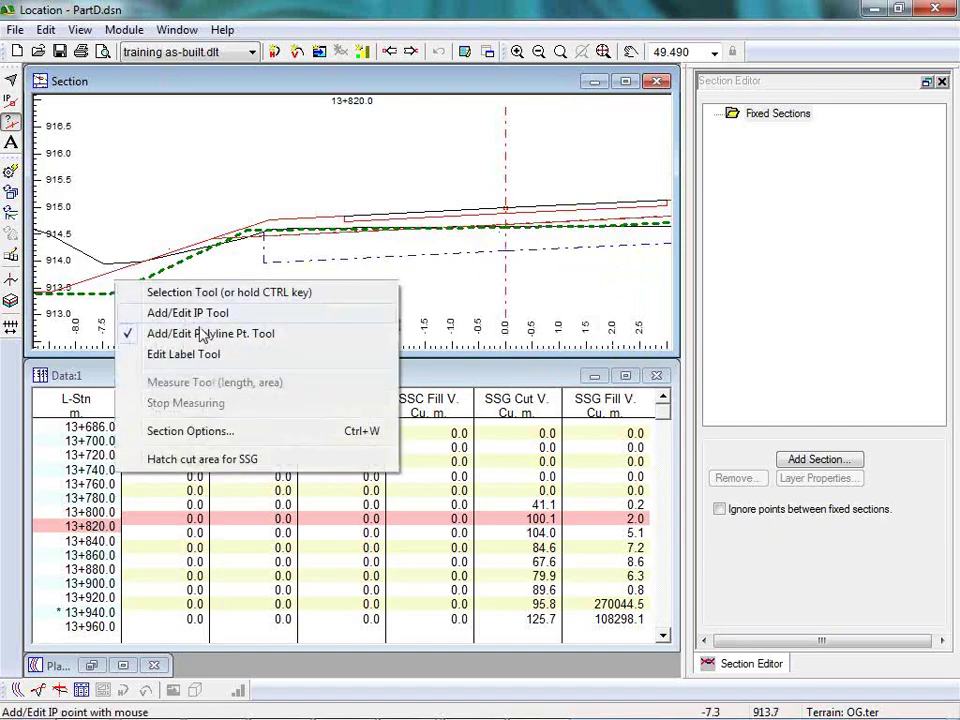
{"action": "left_click", "coordinate": [210, 460]}
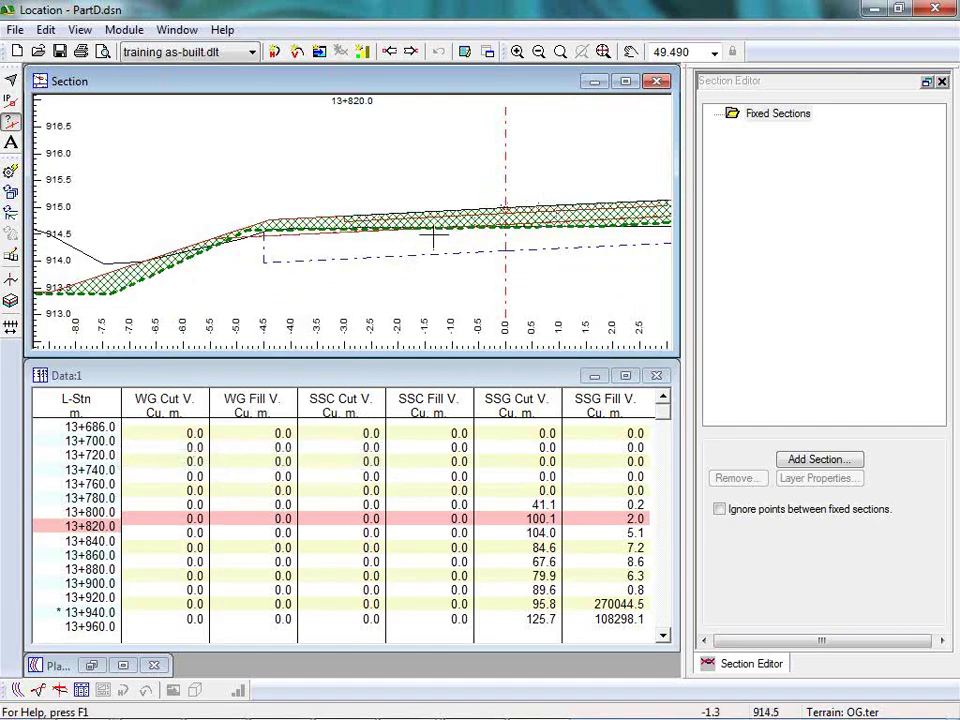
{"action": "scroll", "coordinate": [274, 268], "scroll_direction": "down", "scroll_amount": 1}
{"action": "scroll", "coordinate": [279, 266], "scroll_direction": "up", "scroll_amount": 4}
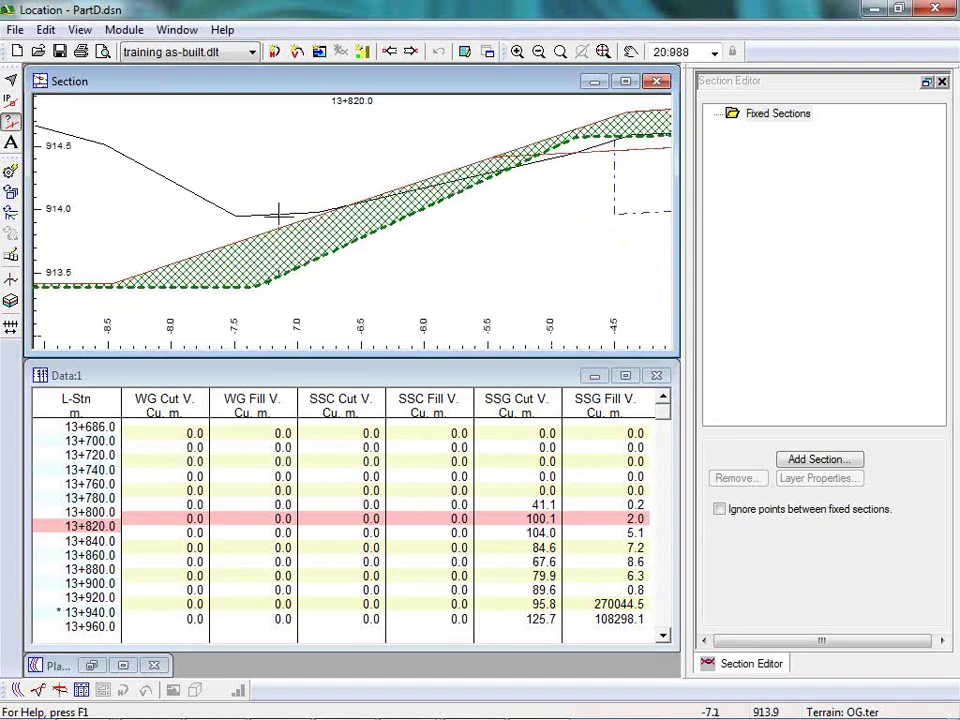
{"action": "mouse_move", "coordinate": [251, 266]}
{"action": "mouse_move", "coordinate": [253, 232]}
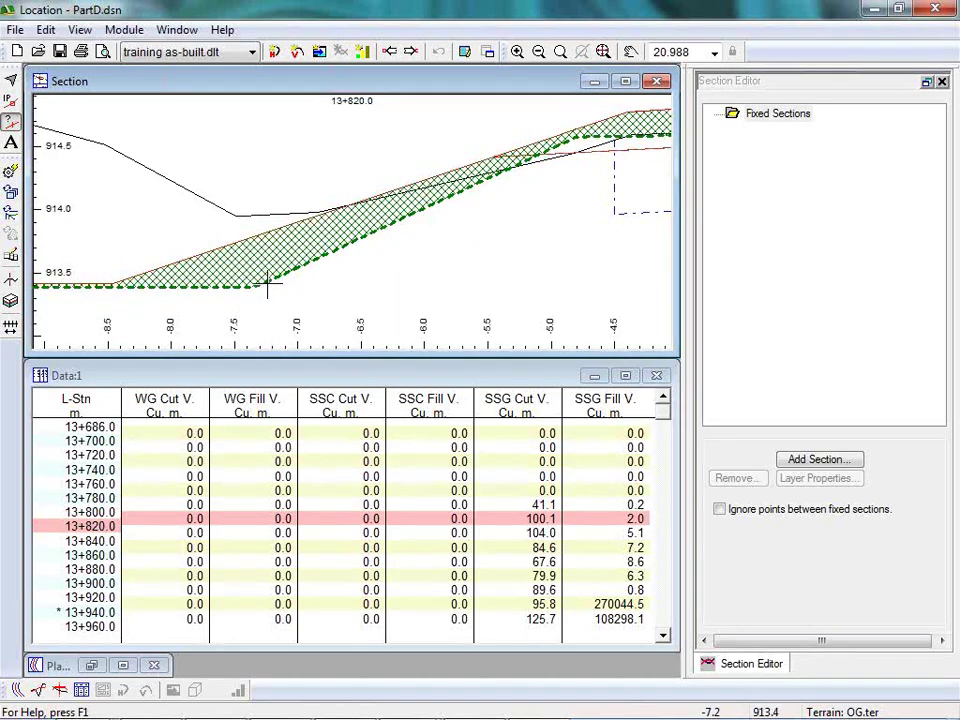
{"action": "mouse_move", "coordinate": [268, 284]}
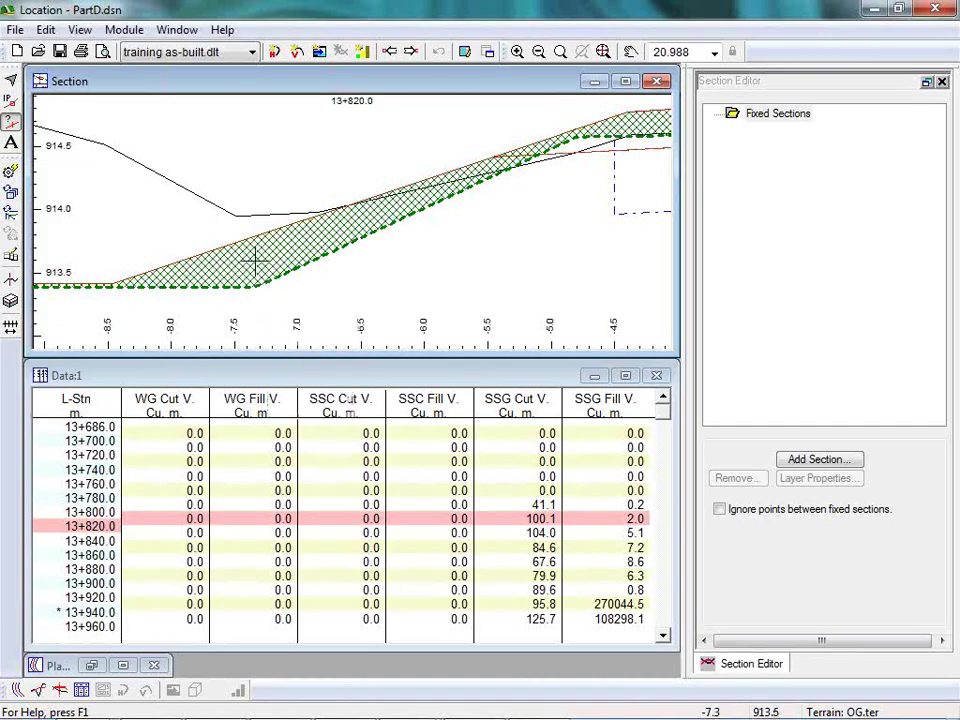
Step: Zoom toward the centreline and read the values of the hatched areas there
{"action": "scroll", "coordinate": [200, 190], "scroll_direction": "up", "scroll_amount": 1}
{"action": "mouse_move", "coordinate": [200, 190]}
{"action": "middle_mouse_down"}
{"action": "mouse_move", "coordinate": [268, 204]}
{"action": "mouse_move", "coordinate": [428, 154]}
{"action": "middle_mouse_up"}
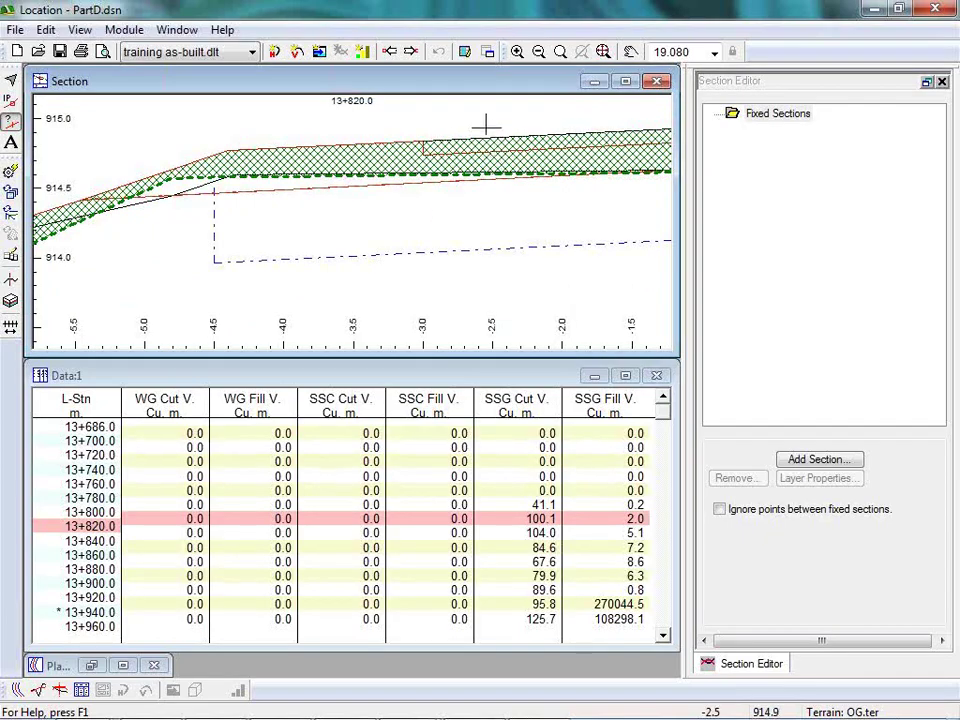
{"action": "mouse_move", "coordinate": [437, 148]}
{"action": "mouse_move", "coordinate": [461, 161]}
{"action": "mouse_move", "coordinate": [289, 193]}
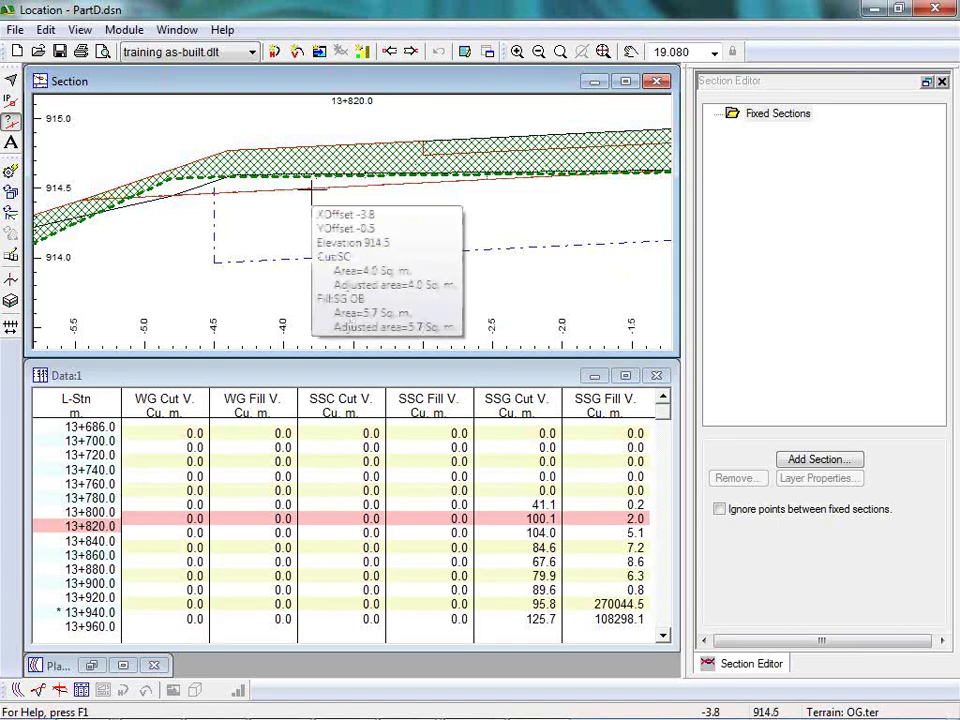
Step: Add fixed sections along the whole road for the chosen point types, then display 13+720.0
{"action": "right_click", "coordinate": [788, 122]}
{"action": "left_click", "coordinate": [851, 159]}
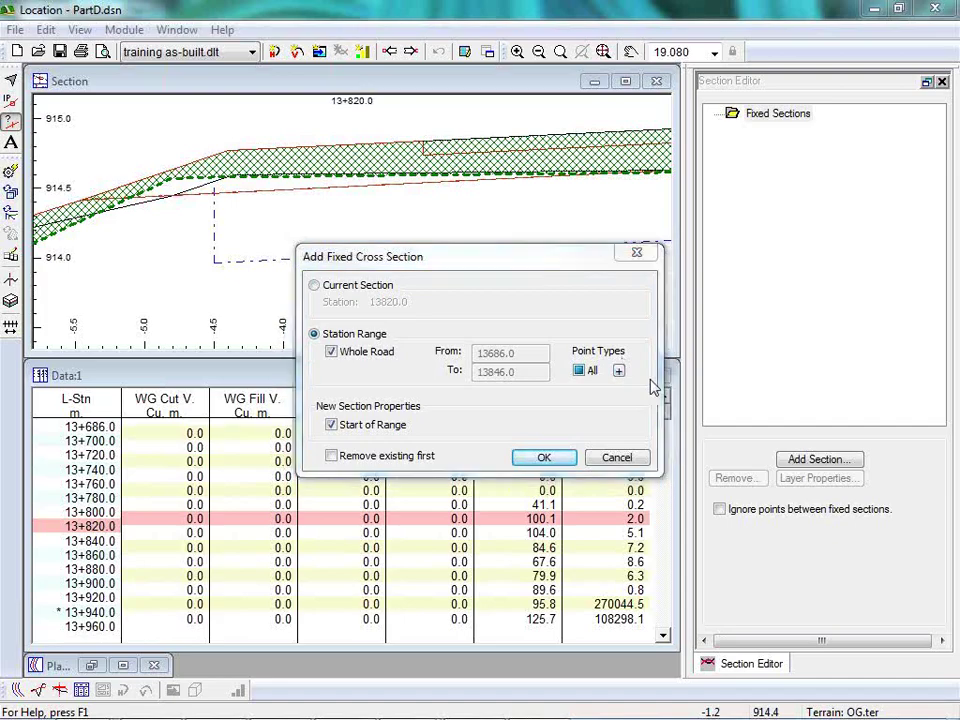
{"action": "left_click", "coordinate": [619, 371]}
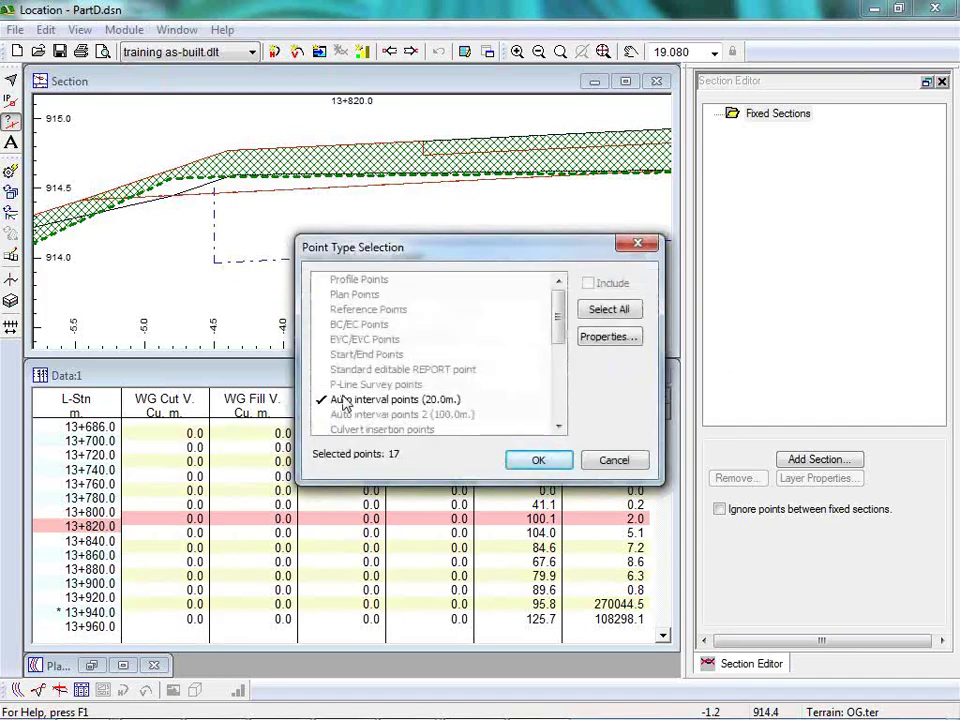
{"action": "left_click", "coordinate": [551, 462]}
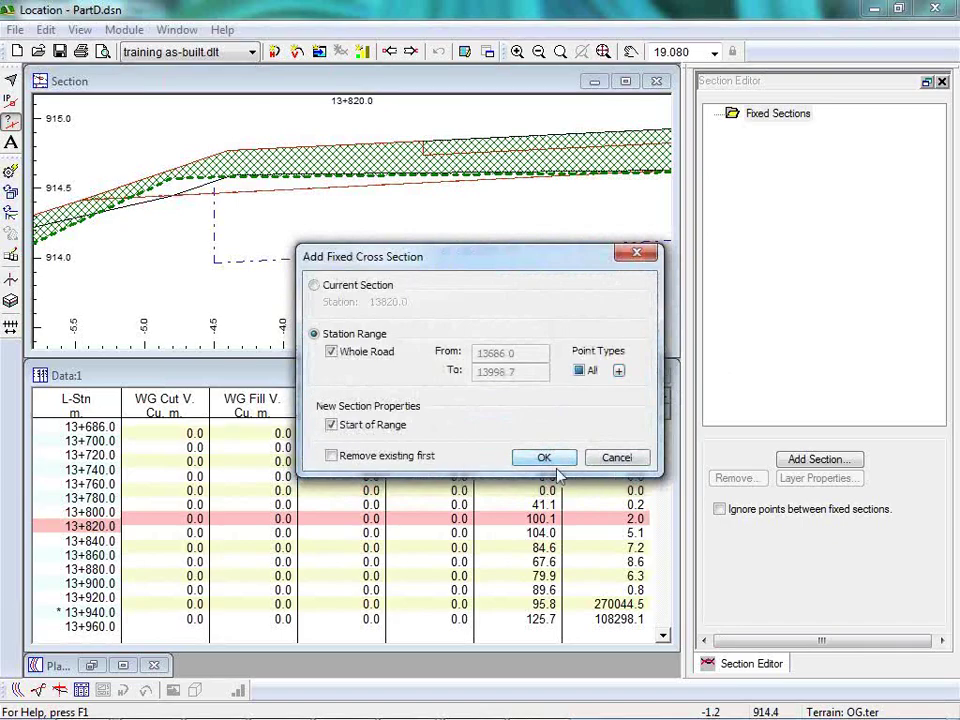
{"action": "left_click", "coordinate": [543, 459]}
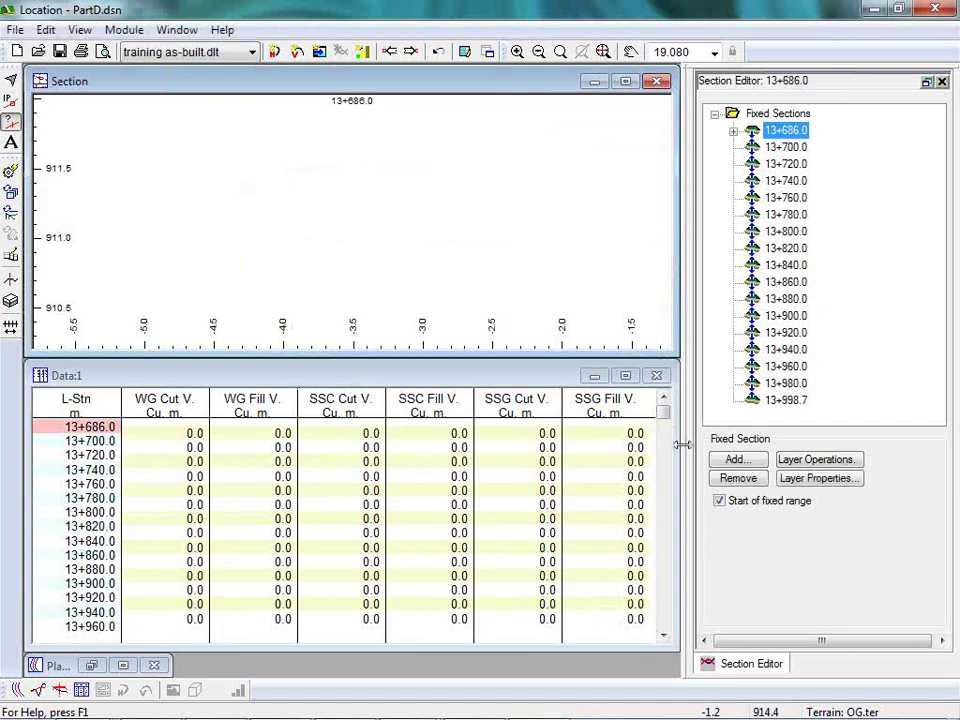
{"action": "left_click", "coordinate": [784, 164]}
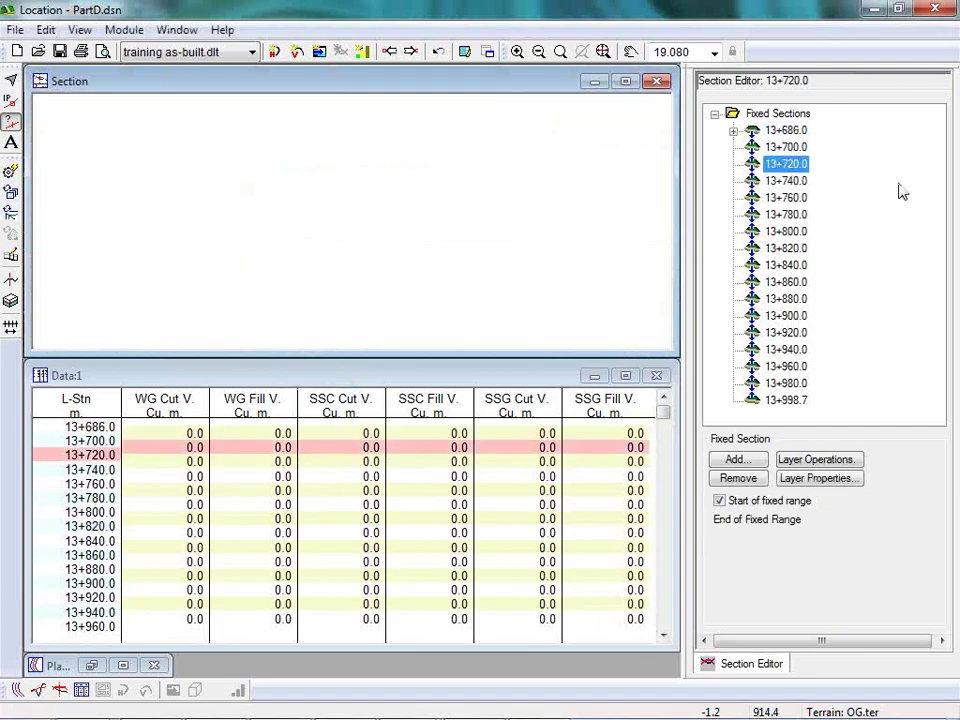
Step: Step through sections 13+760.0 to 13+800.0 and switch off SSG cut area hatching
{"action": "left_click", "coordinate": [786, 197]}
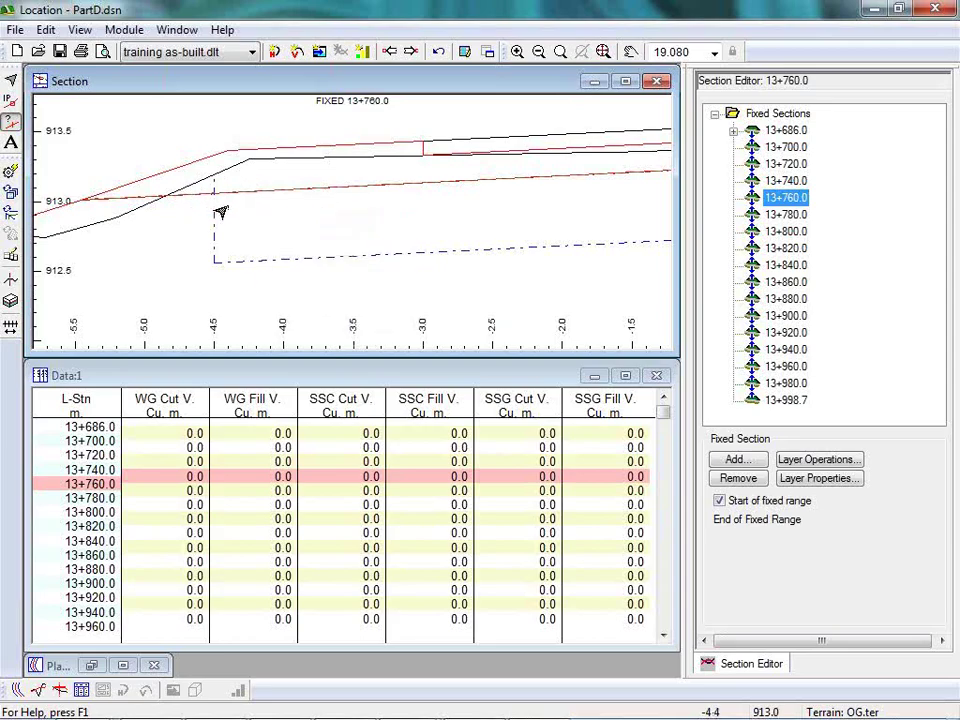
{"action": "left_click", "coordinate": [788, 232]}
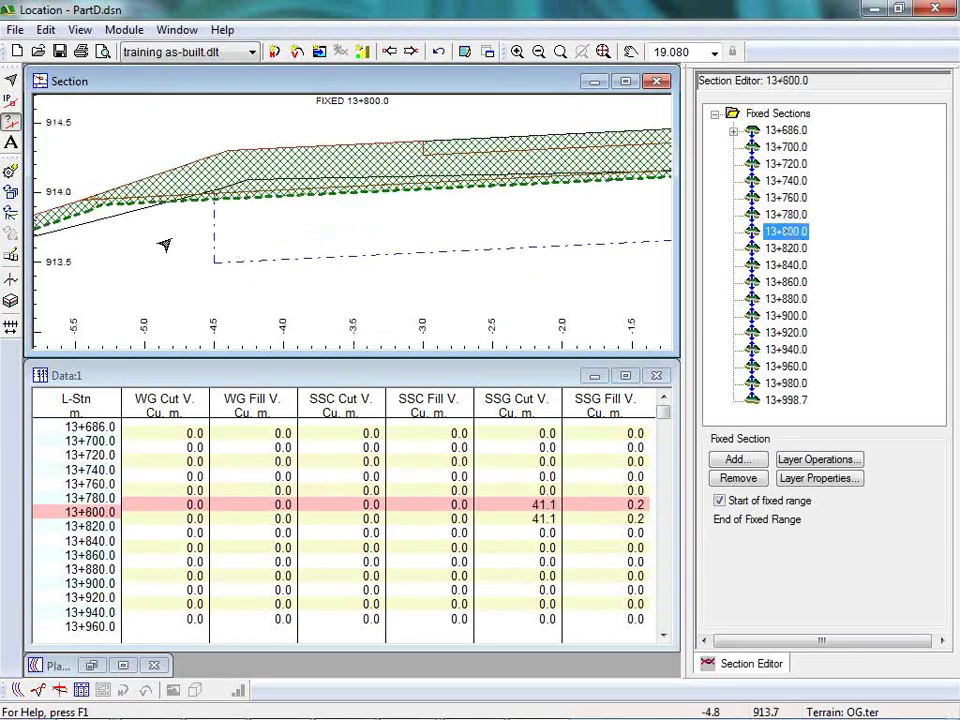
{"action": "right_click", "coordinate": [201, 186]}
{"action": "left_click", "coordinate": [280, 383]}
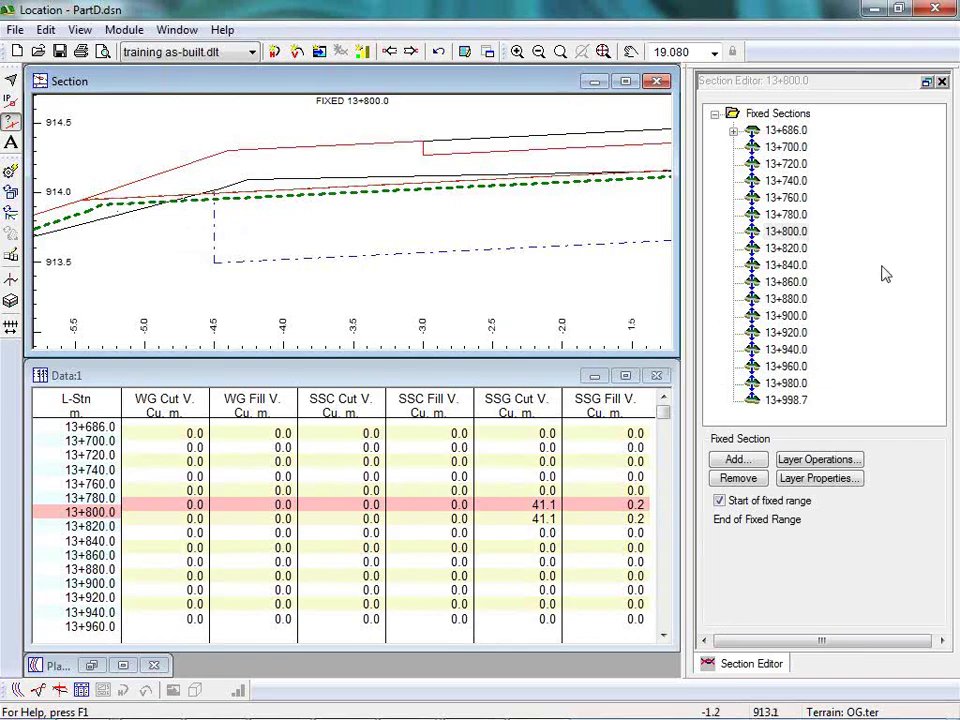
Step: Run Edit > Recalculate All to recalculate all design cross sections
{"action": "left_click", "coordinate": [830, 480]}
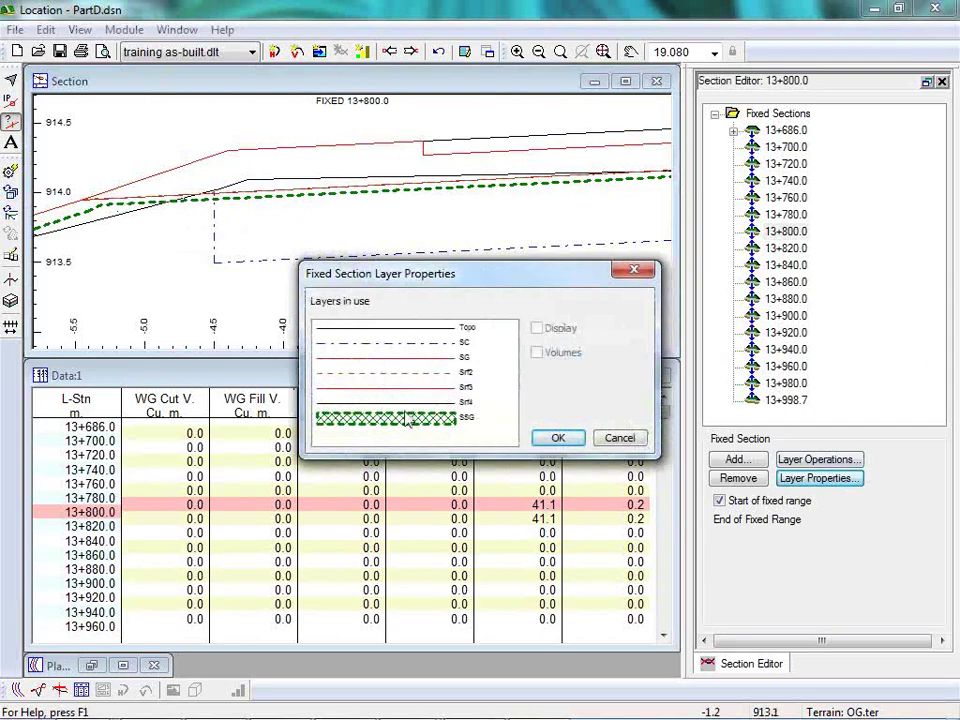
{"action": "left_click", "coordinate": [622, 440]}
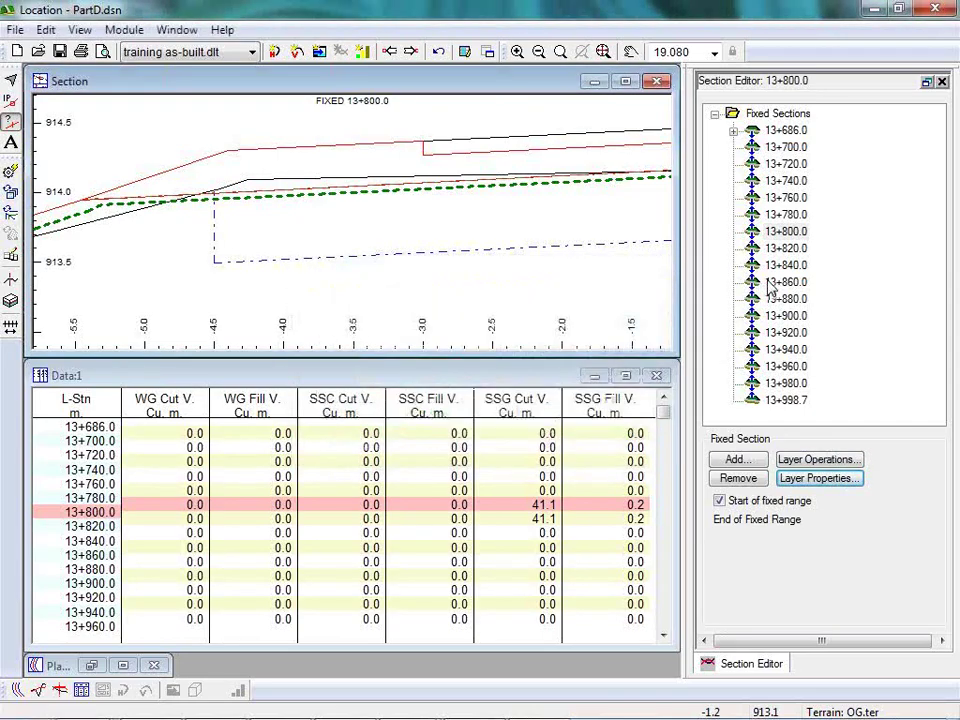
{"action": "left_click", "coordinate": [770, 232]}
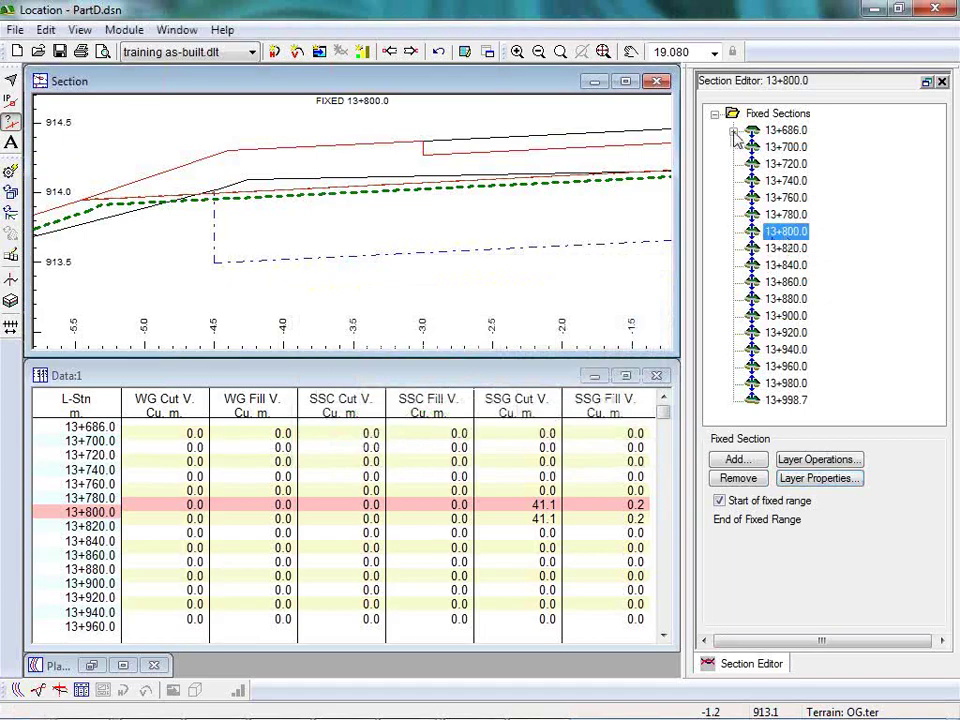
{"action": "left_click", "coordinate": [734, 131]}
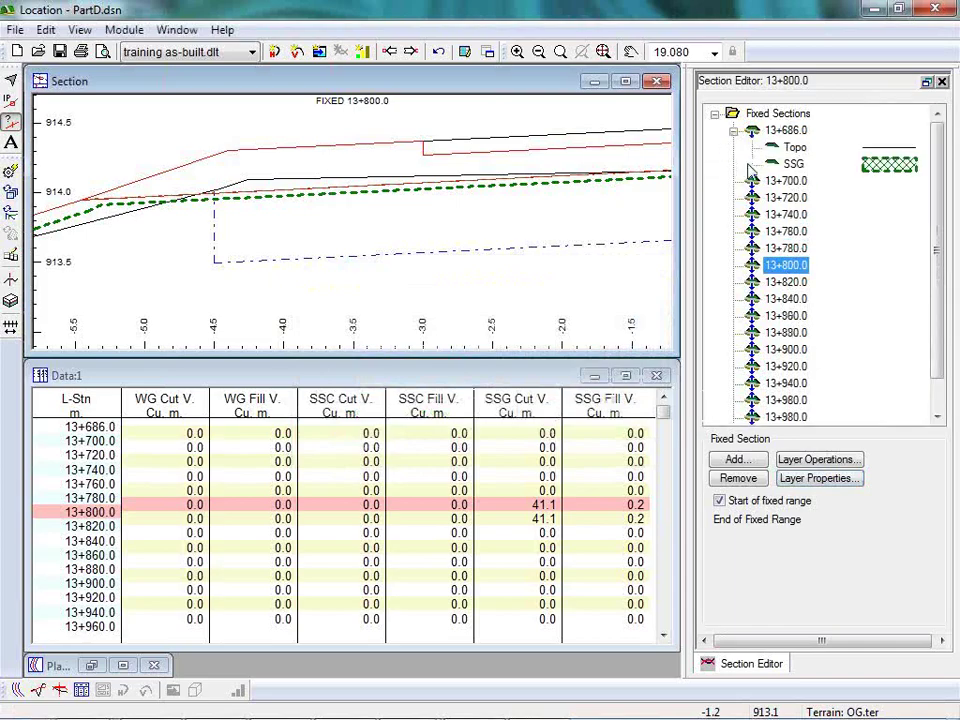
{"action": "left_click", "coordinate": [733, 132]}
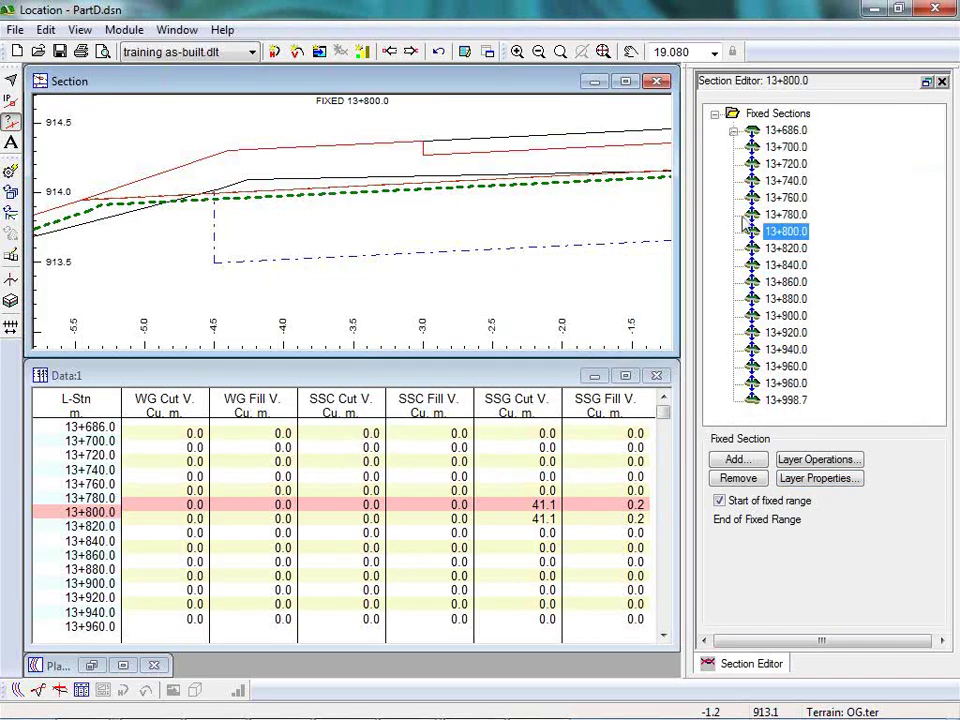
{"action": "left_click", "coordinate": [46, 29]}
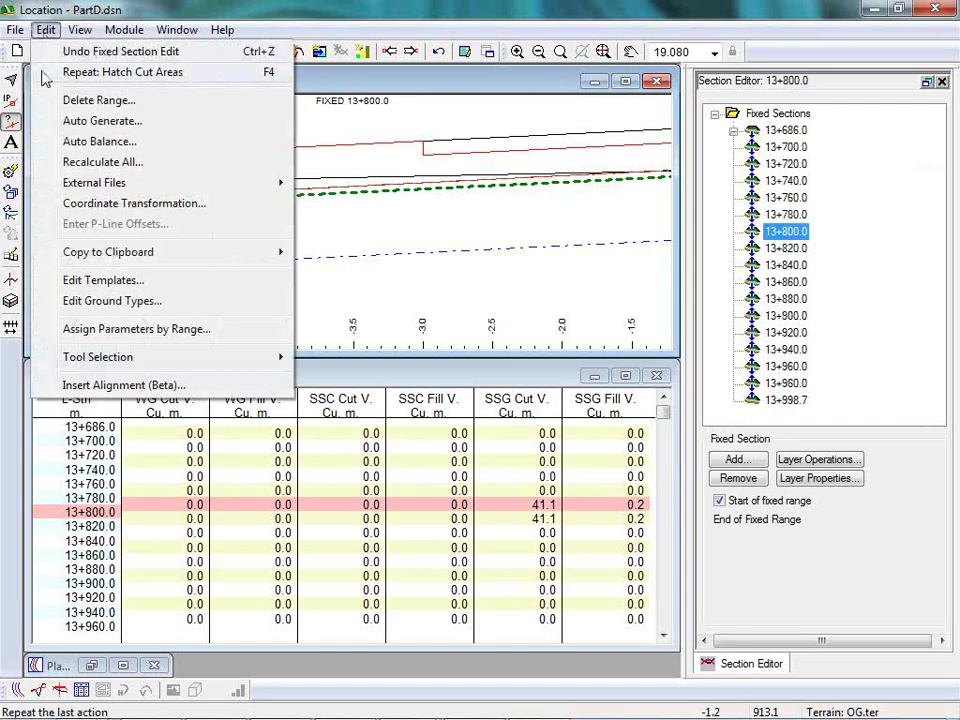
{"action": "left_click", "coordinate": [77, 161]}
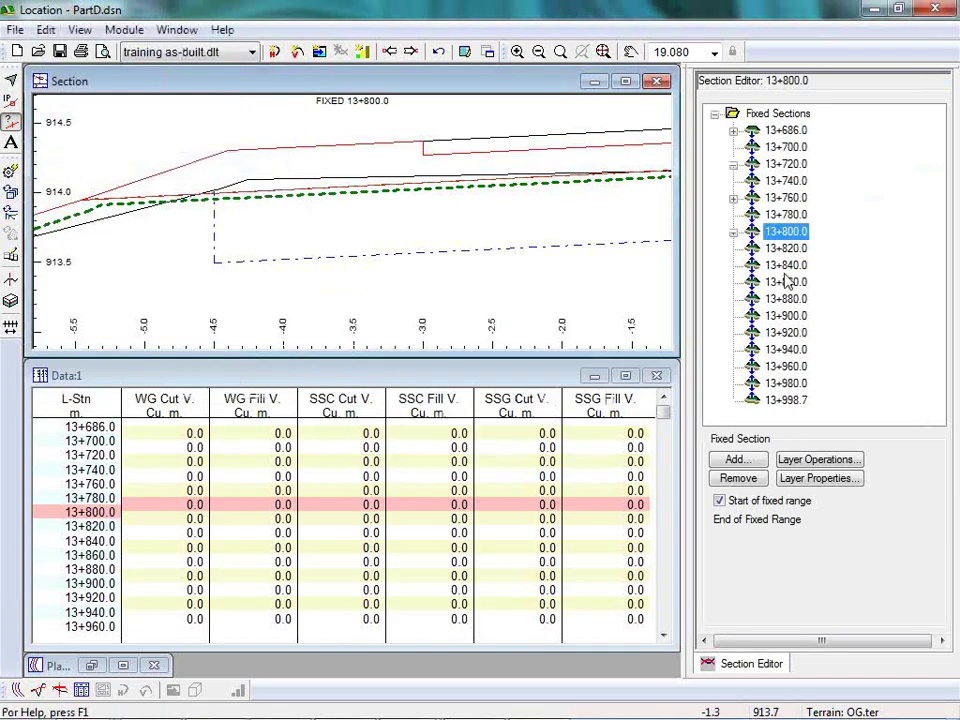
Step: Remove the SC layer from section 13+800.0 and from all other fixed sections
{"action": "left_click", "coordinate": [734, 234]}
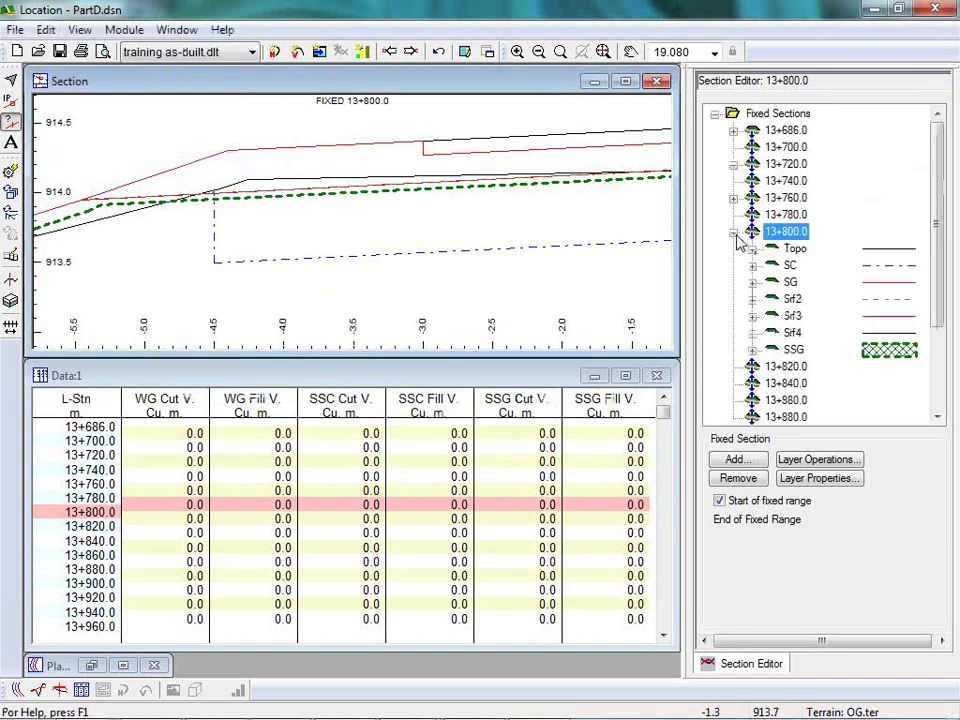
{"action": "left_click", "coordinate": [790, 266]}
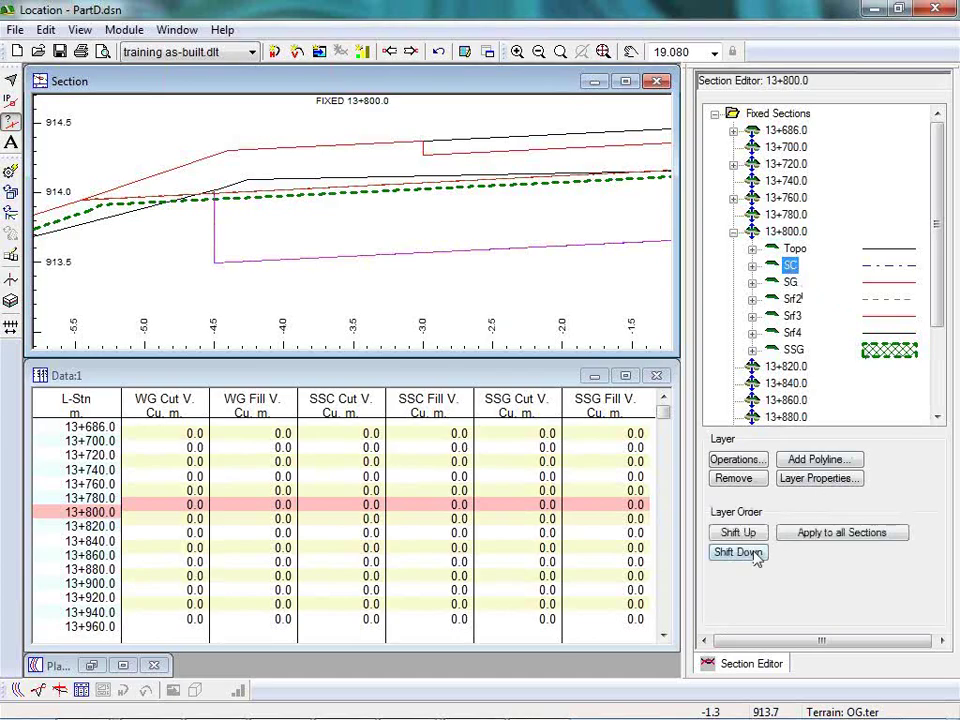
{"action": "left_click", "coordinate": [731, 480]}
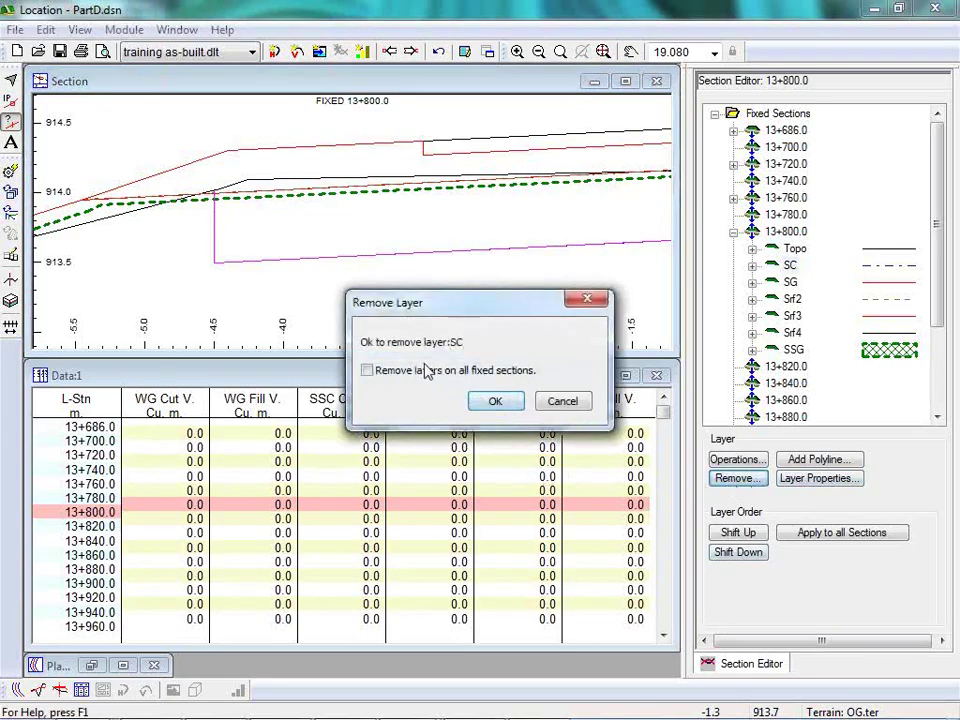
{"action": "left_click", "coordinate": [367, 370]}
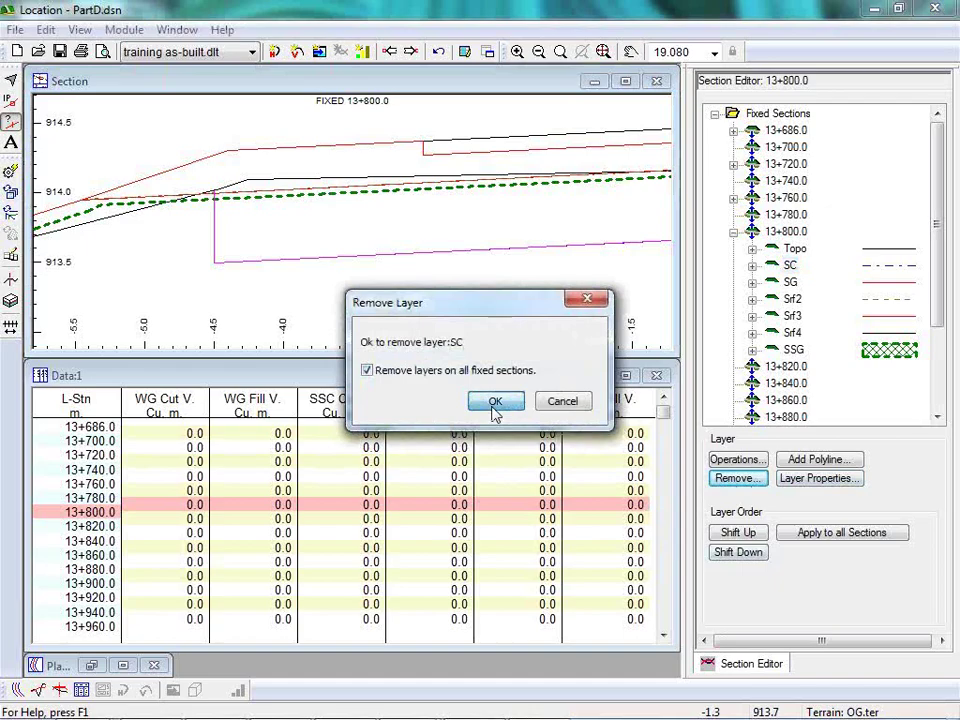
{"action": "left_click", "coordinate": [495, 402]}
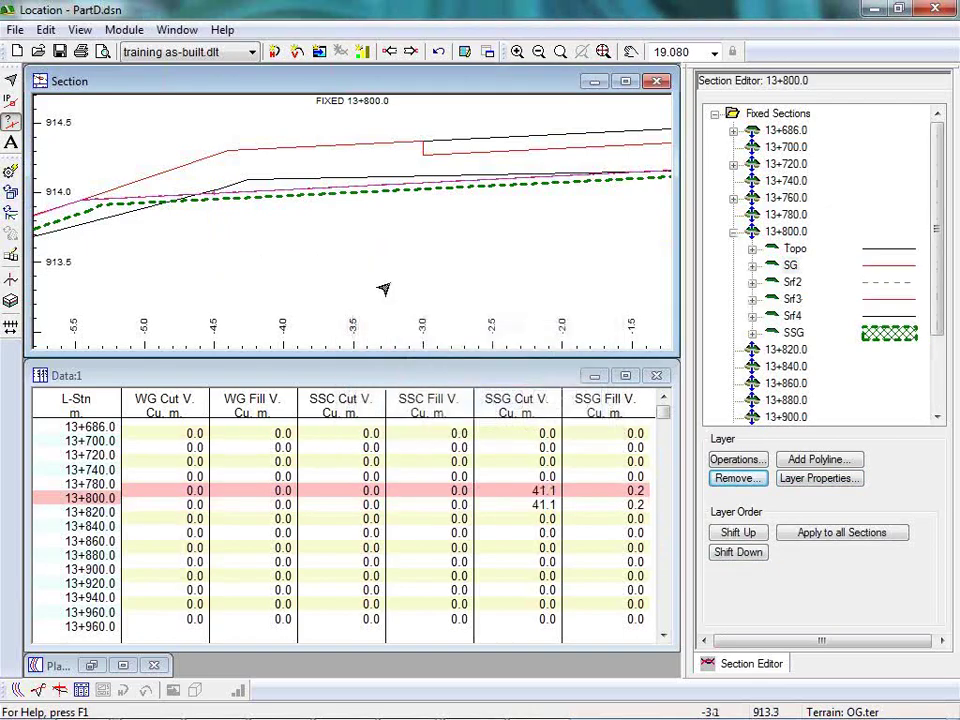
{"action": "mouse_move", "coordinate": [309, 233]}
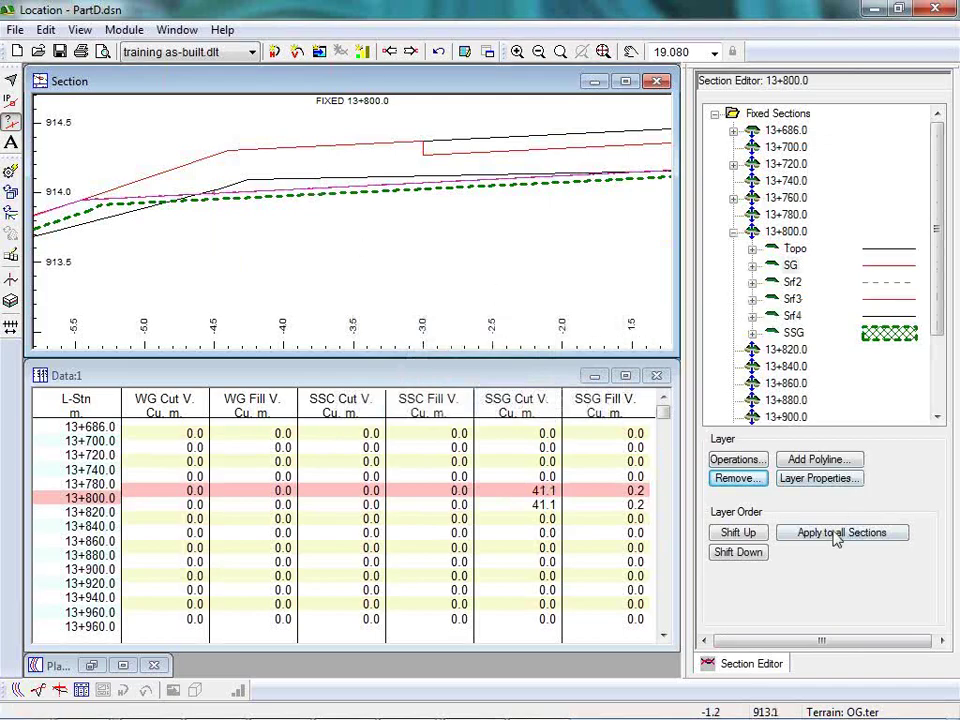
{"action": "left_click", "coordinate": [822, 479]}
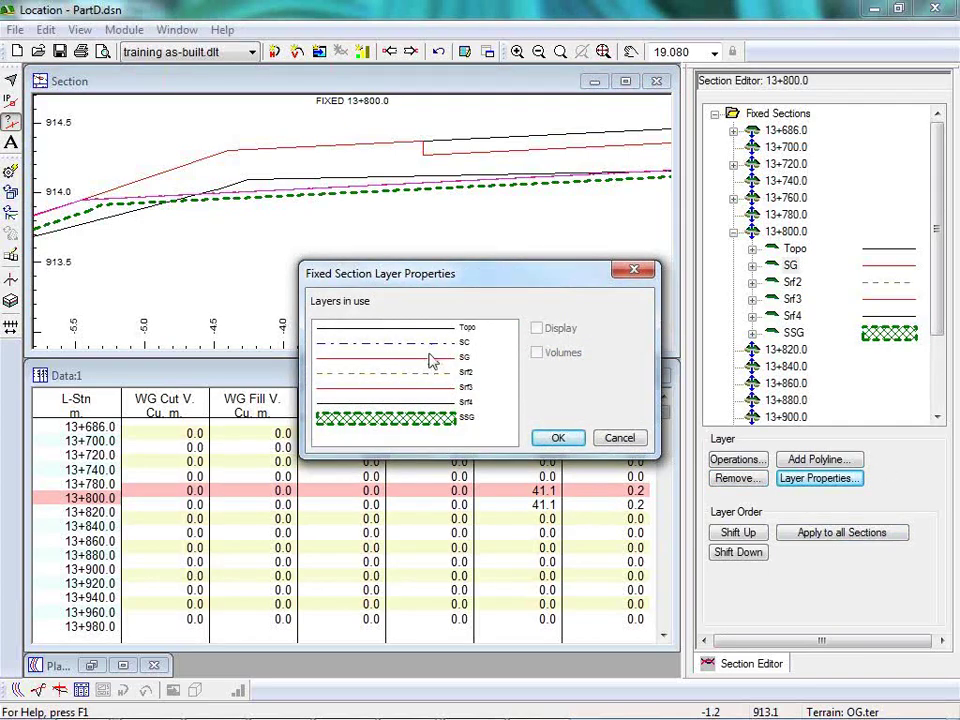
Step: Uncheck Display and Volumes for the Srf2, Srf3 and Srf4 layers
{"action": "left_click", "coordinate": [430, 374]}
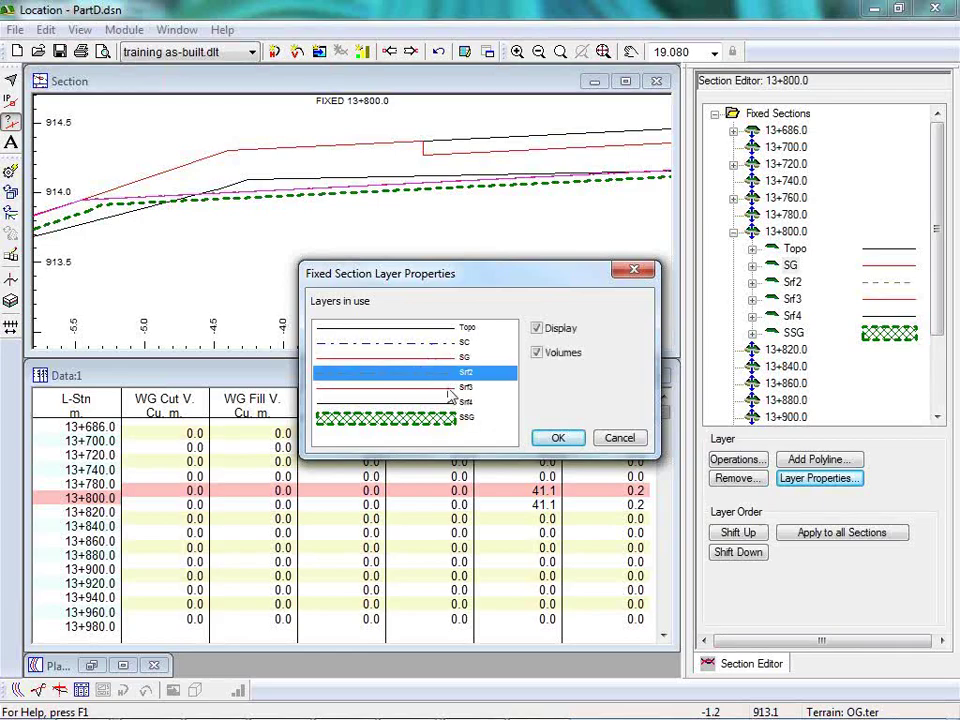
{"action": "left_click", "coordinate": [450, 403], "text": "ctrl"}
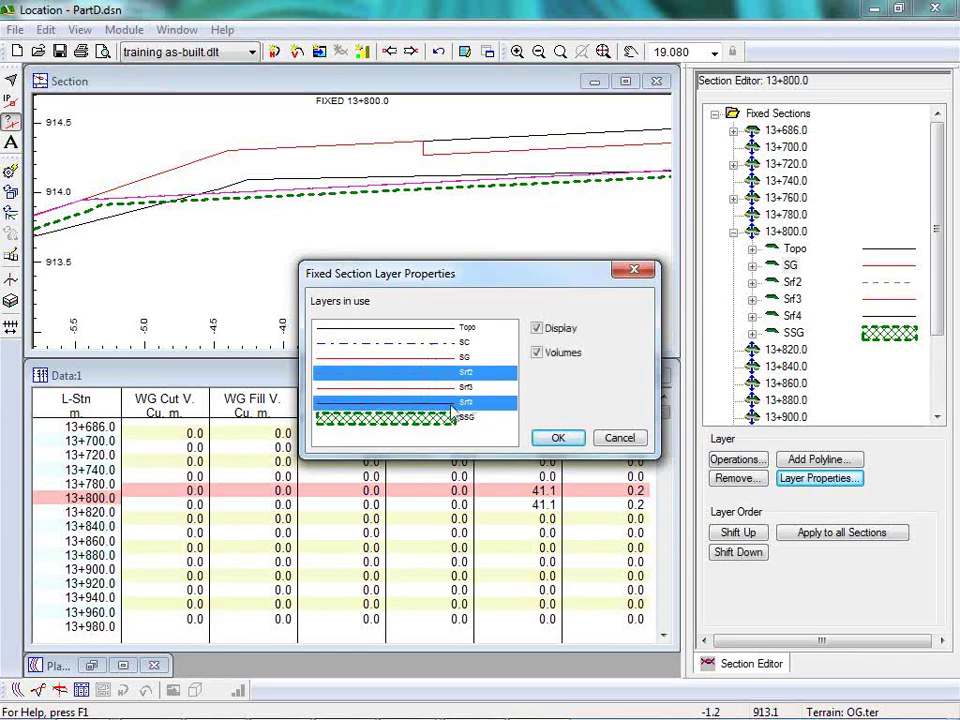
{"action": "left_click", "coordinate": [438, 389], "text": "ctrl"}
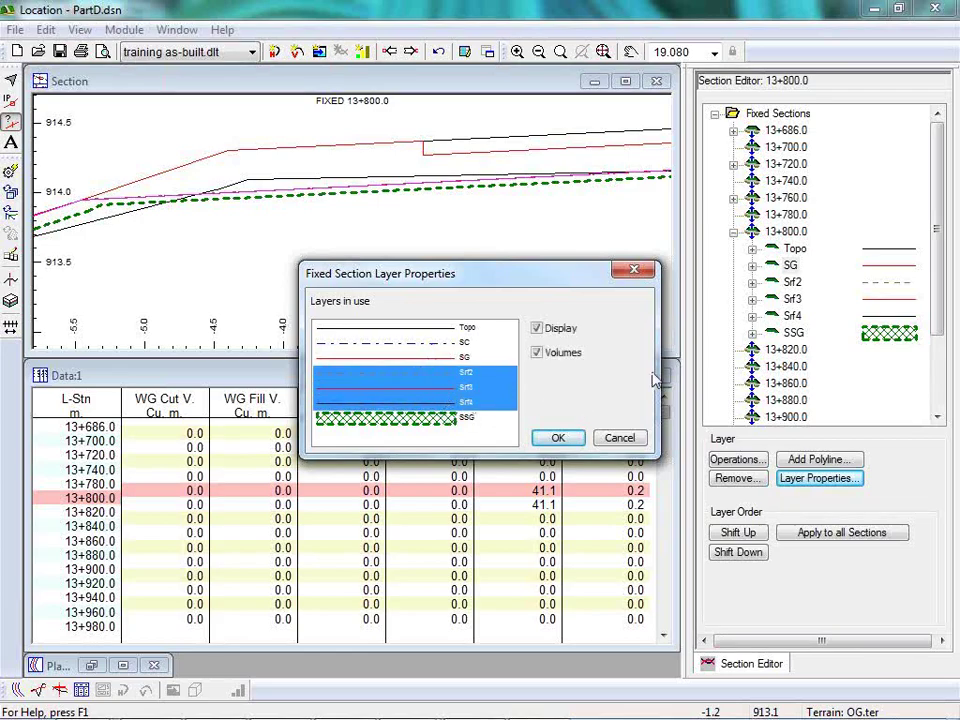
{"action": "left_click", "coordinate": [537, 328]}
{"action": "left_click", "coordinate": [537, 352]}
{"action": "left_click", "coordinate": [560, 440]}
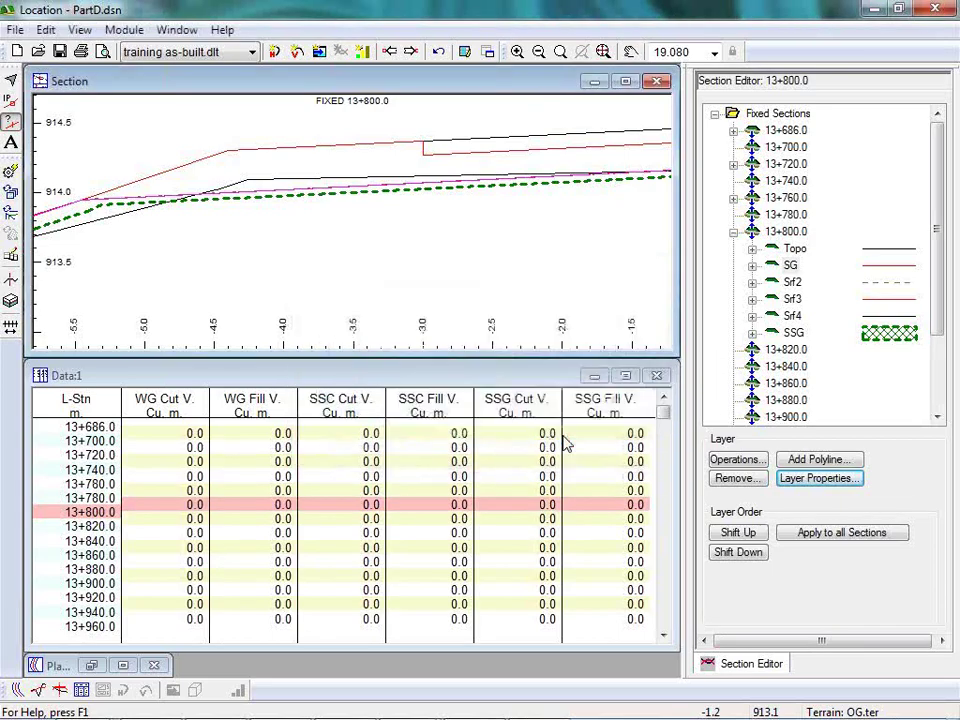
Step: Recheck the Srf2–Srf4 layer settings on section 13+800.0, closing the dialog unchanged
{"action": "left_click", "coordinate": [787, 234]}
{"action": "left_click_drag", "start_coordinate": [514, 214], "coordinate": [401, 263]}
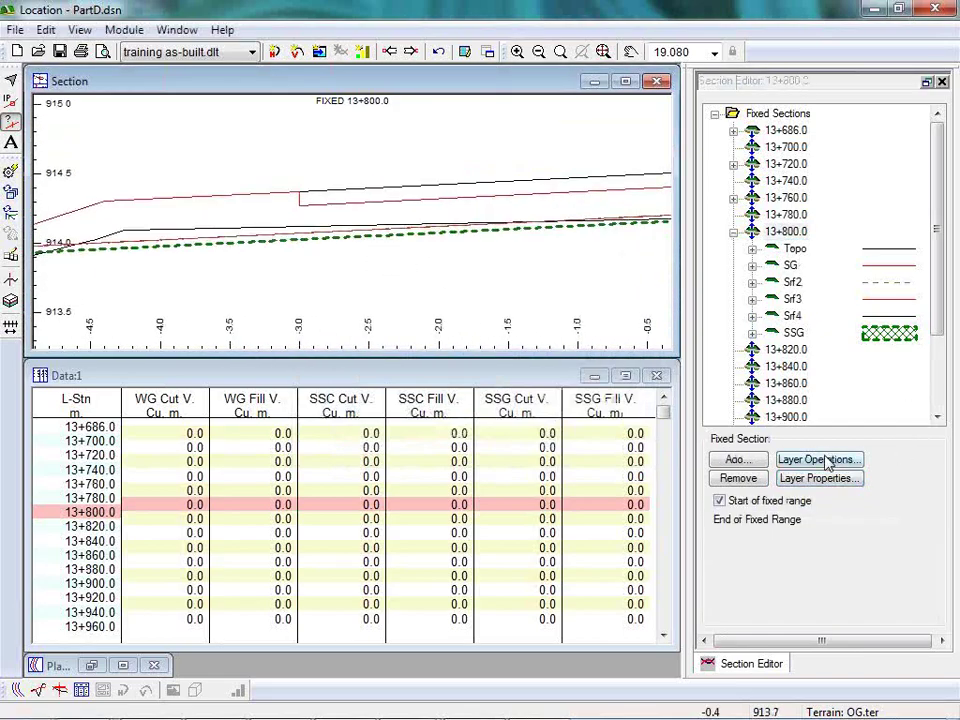
{"action": "left_click", "coordinate": [805, 479]}
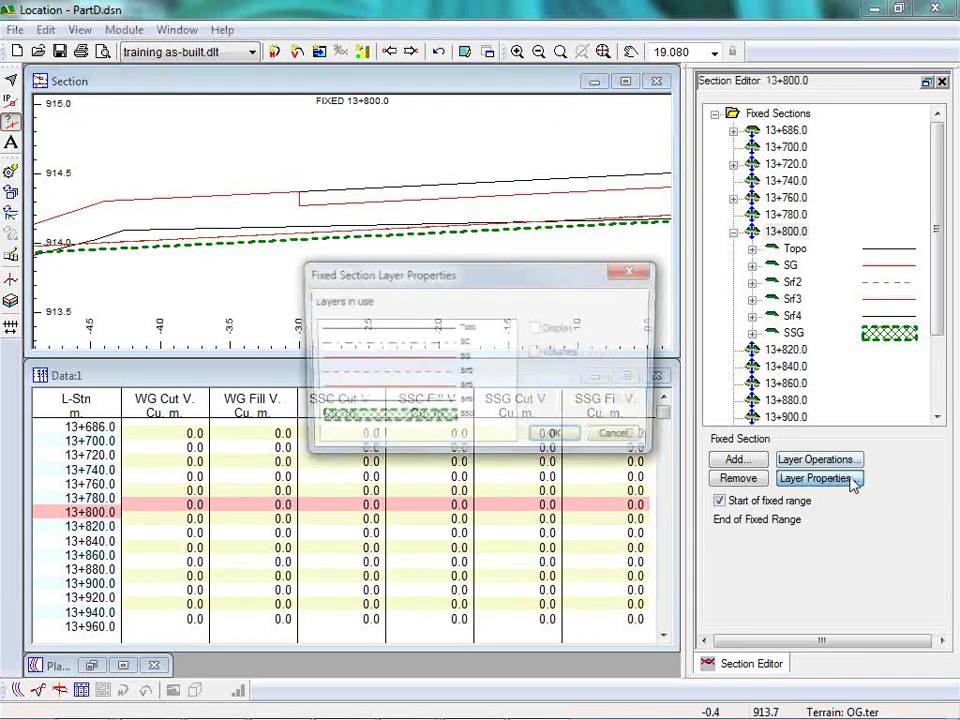
{"action": "left_click", "coordinate": [418, 374]}
{"action": "left_click", "coordinate": [413, 392]}
{"action": "left_click", "coordinate": [414, 401]}
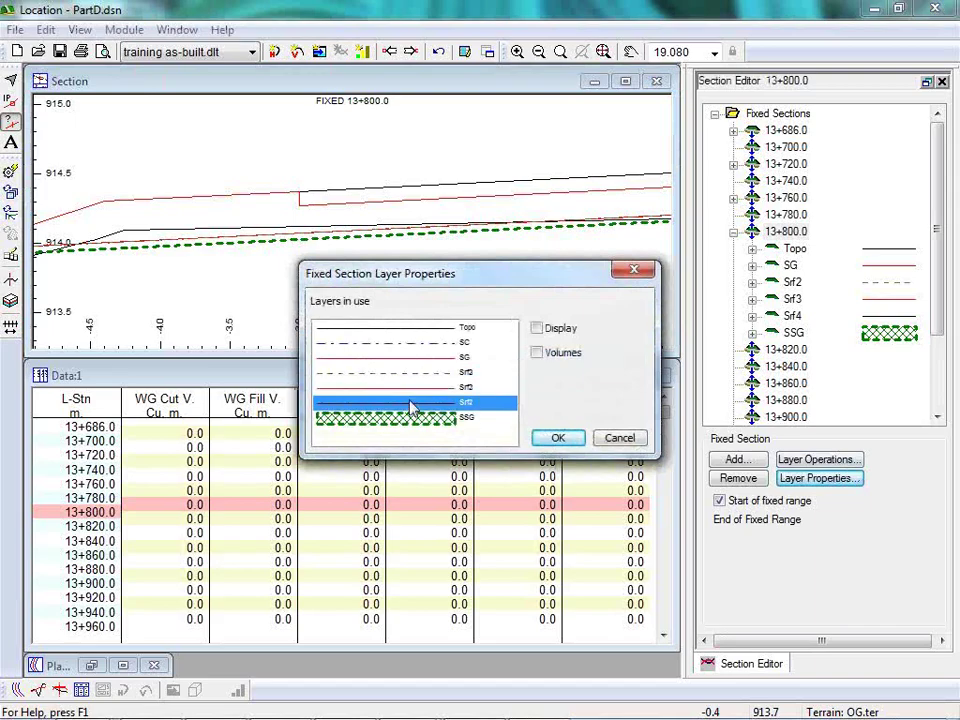
{"action": "left_click", "coordinate": [628, 441]}
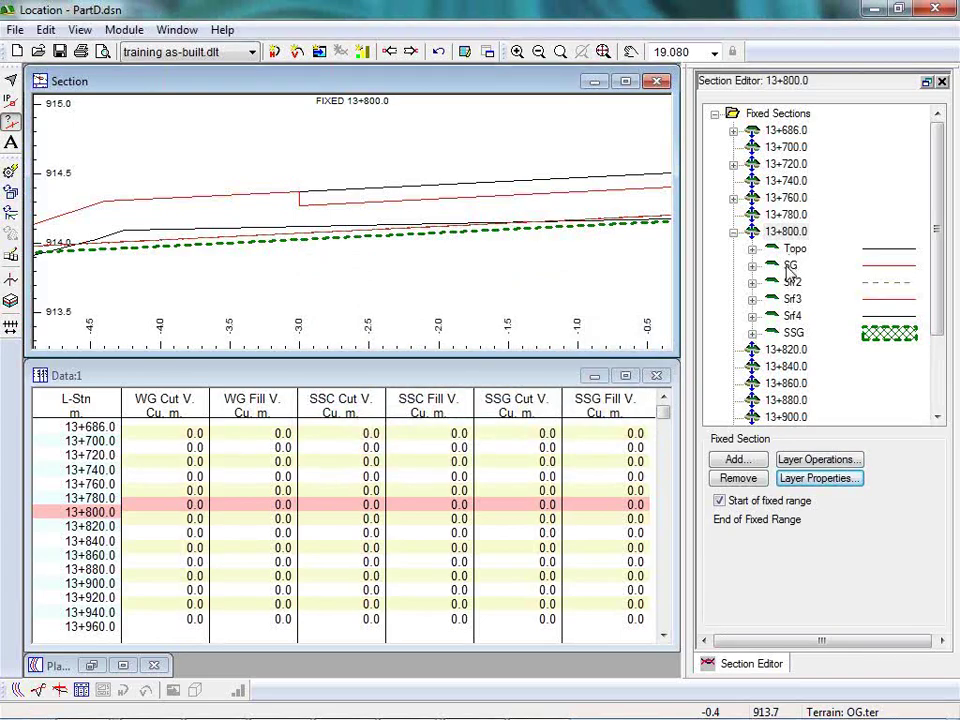
Step: Remove the Srf2 layer from all fixed sections
{"action": "left_click", "coordinate": [792, 282]}
{"action": "left_click", "coordinate": [793, 299]}
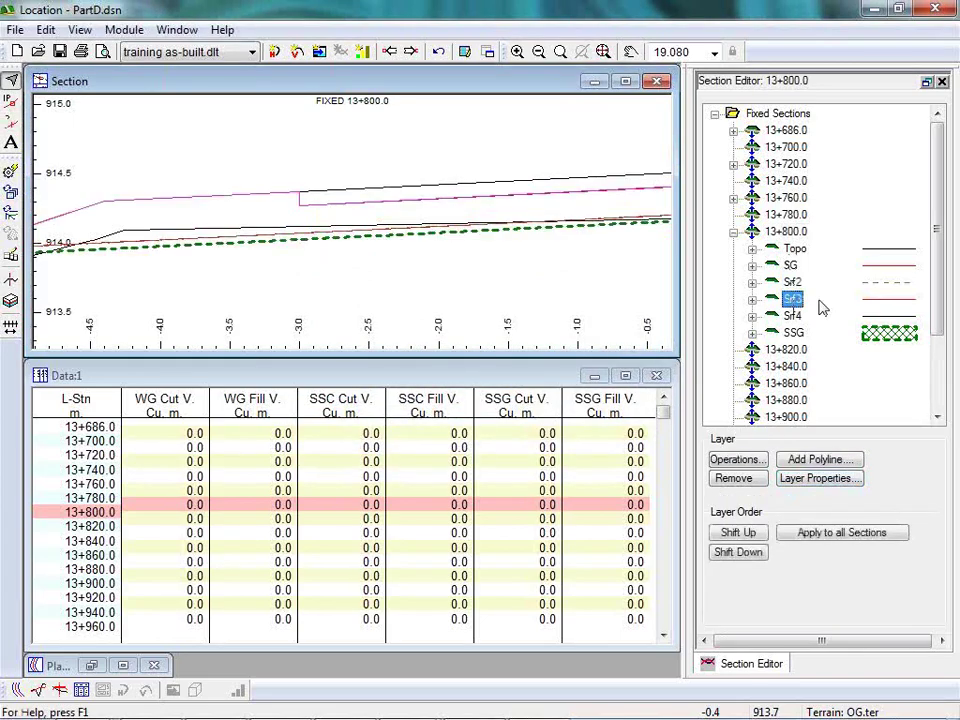
{"action": "left_click", "coordinate": [750, 480]}
{"action": "left_click", "coordinate": [367, 371]}
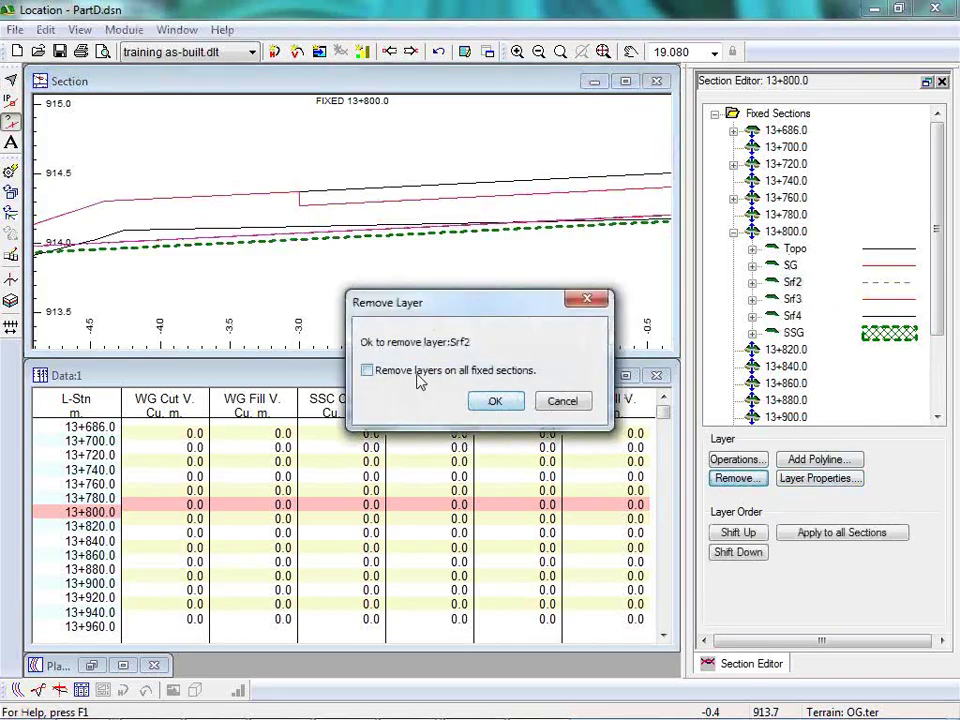
{"action": "left_click", "coordinate": [478, 402]}
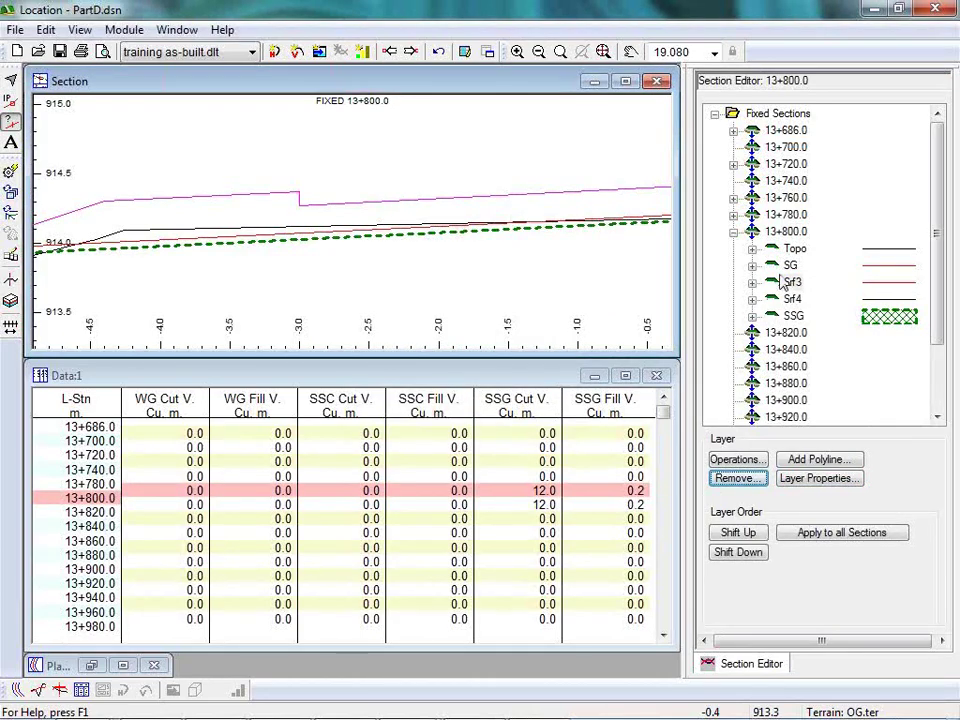
Step: Remove the Srf3 and Srf4 layers from all fixed sections as well
{"action": "left_click", "coordinate": [791, 282]}
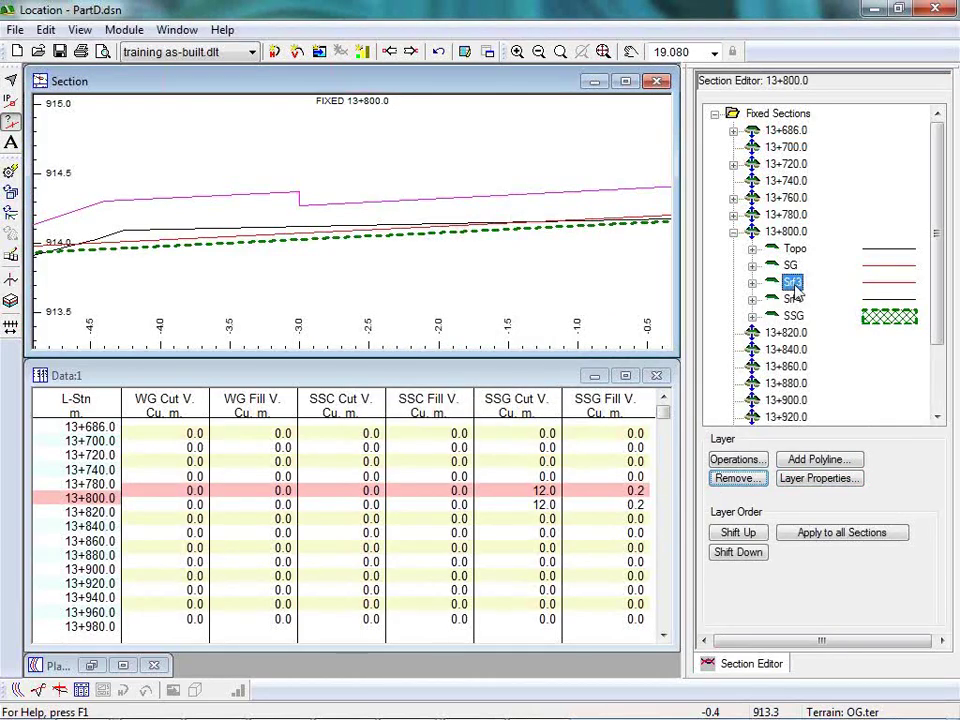
{"action": "left_click", "coordinate": [738, 480]}
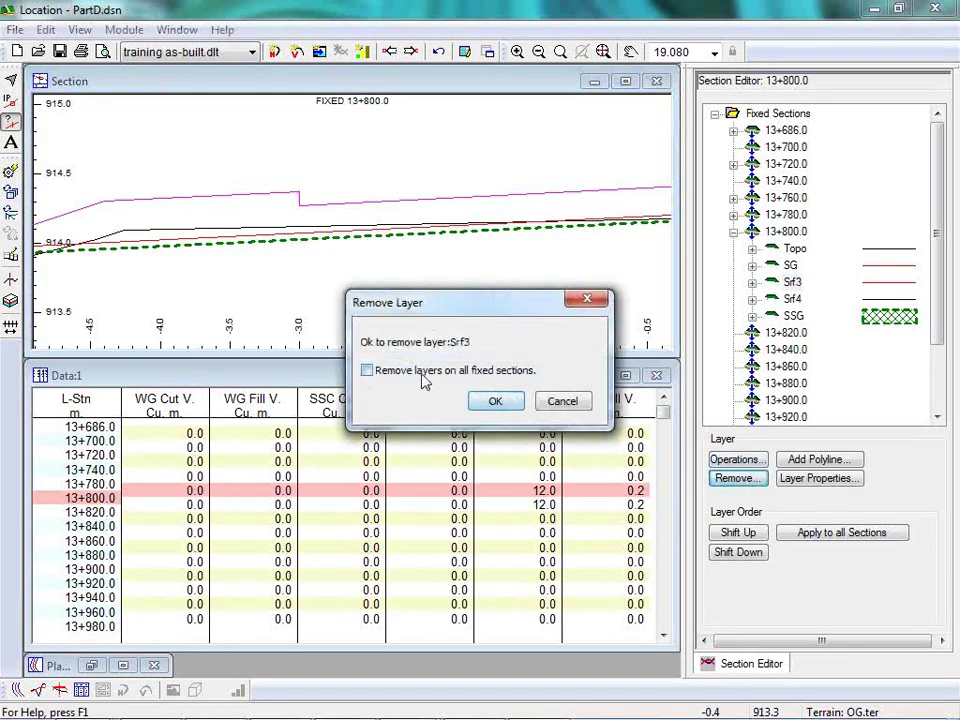
{"action": "left_click", "coordinate": [367, 370]}
{"action": "left_click", "coordinate": [495, 402]}
{"action": "left_click", "coordinate": [791, 283]}
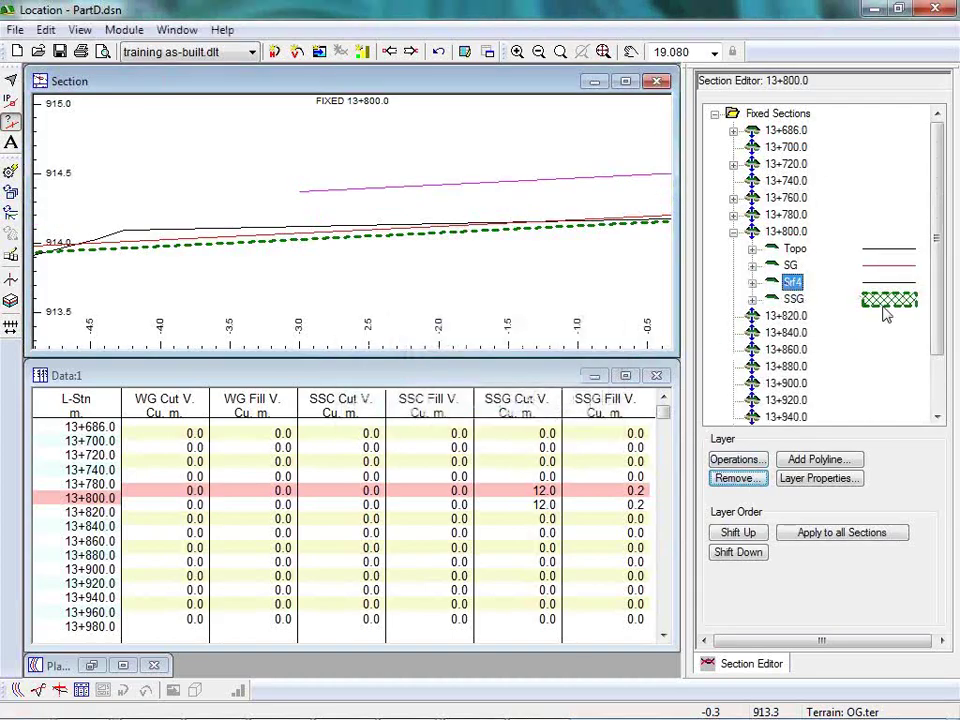
{"action": "left_click", "coordinate": [729, 480]}
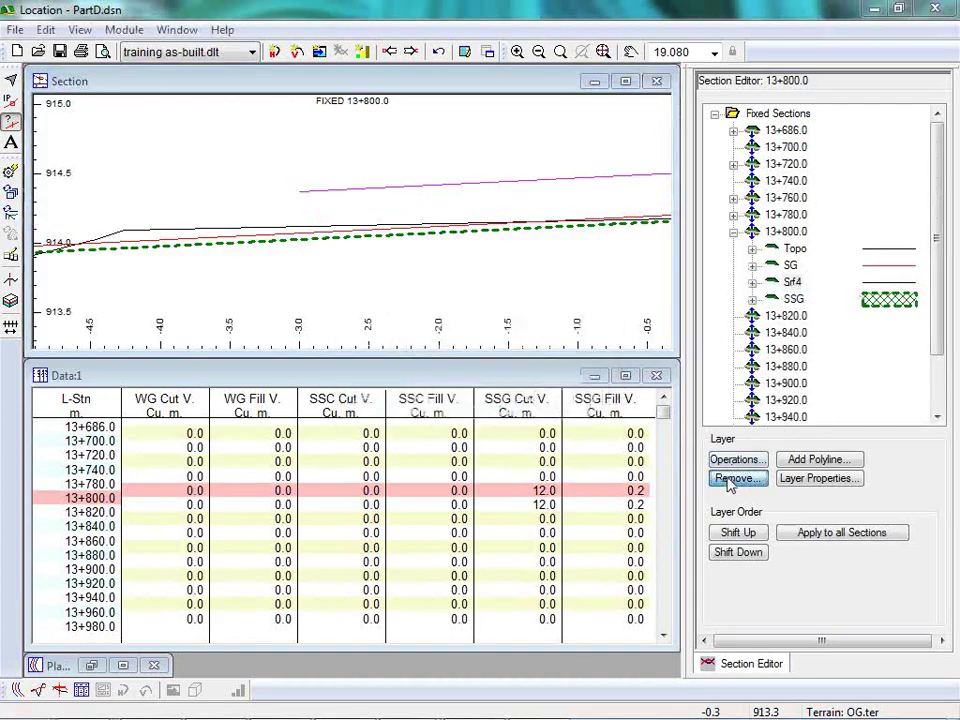
{"action": "left_click", "coordinate": [413, 374]}
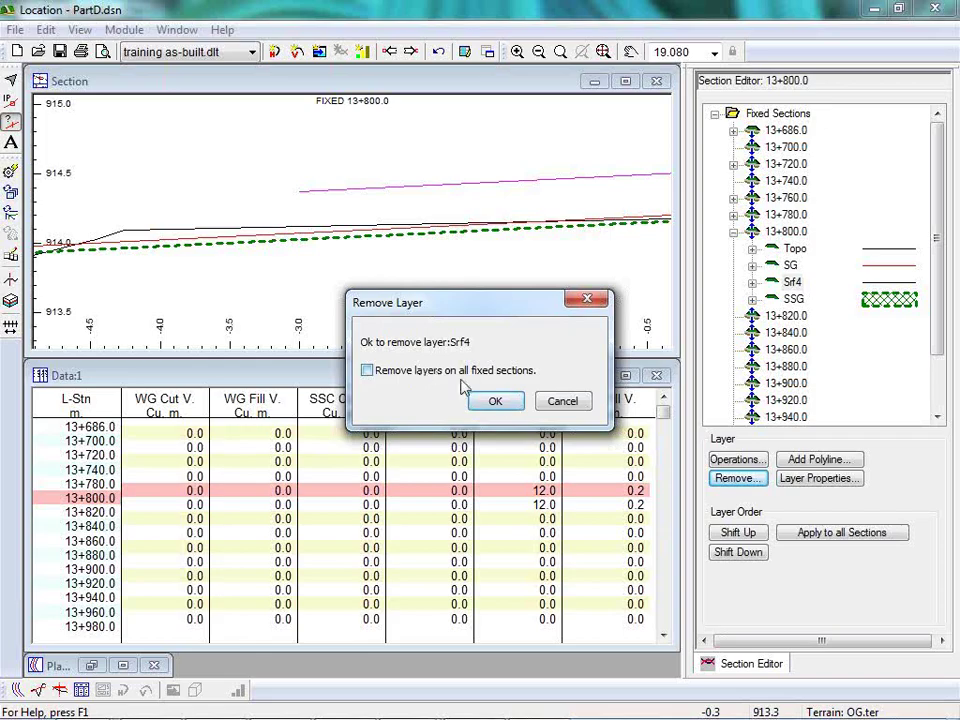
{"action": "left_click", "coordinate": [496, 401]}
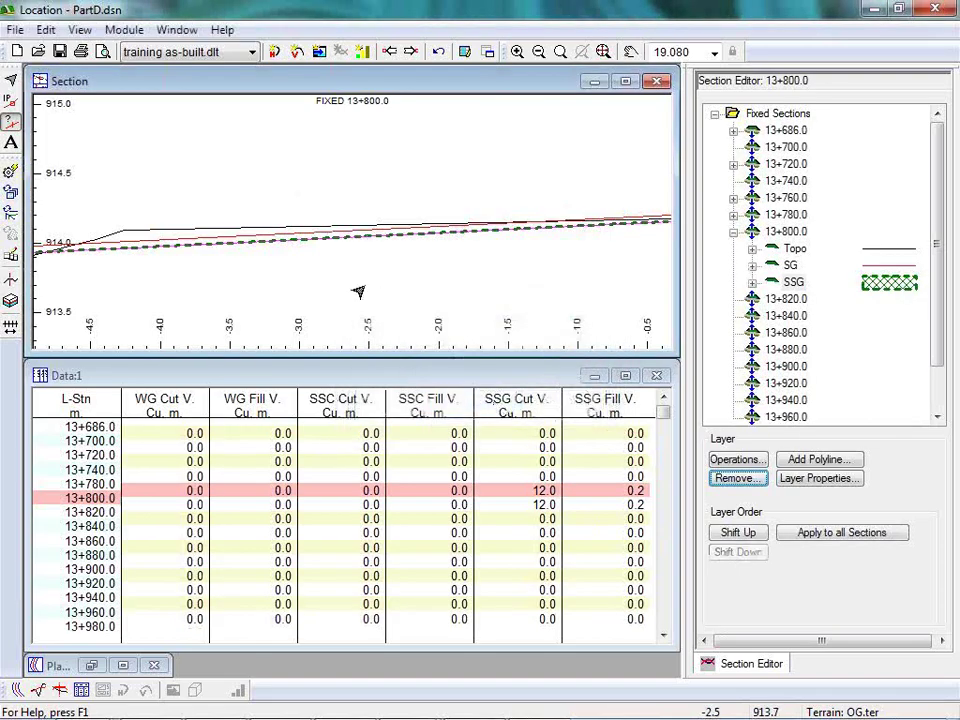
{"action": "scroll", "coordinate": [424, 285], "scroll_direction": "down", "scroll_amount": 3}
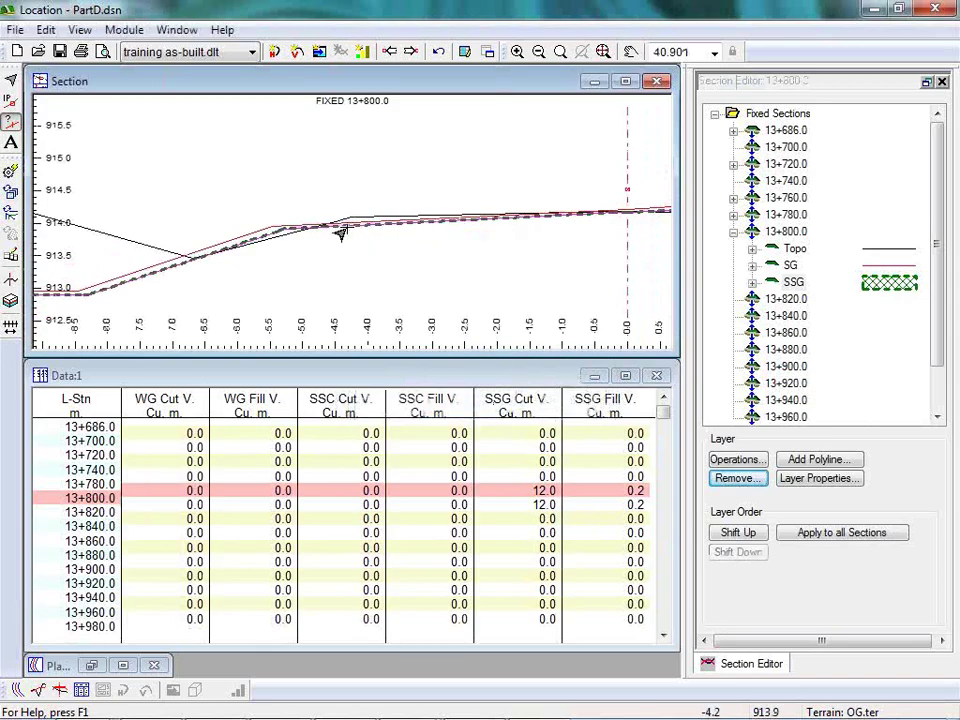
Step: Turn SSG cut hatching back on for 13+800.0 and float the volume table below it
{"action": "middle_click_drag", "start_coordinate": [304, 236], "coordinate": [504, 204]}
{"action": "scroll", "coordinate": [504, 204], "scroll_direction": "up", "scroll_amount": 1}
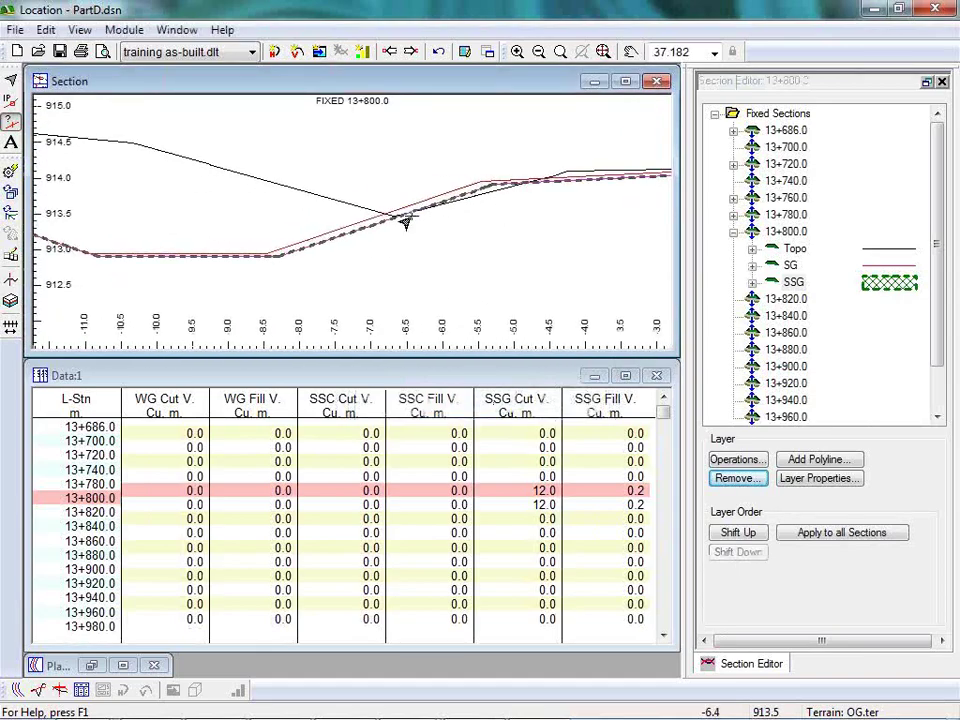
{"action": "scroll", "coordinate": [405, 222], "scroll_direction": "up", "scroll_amount": 4}
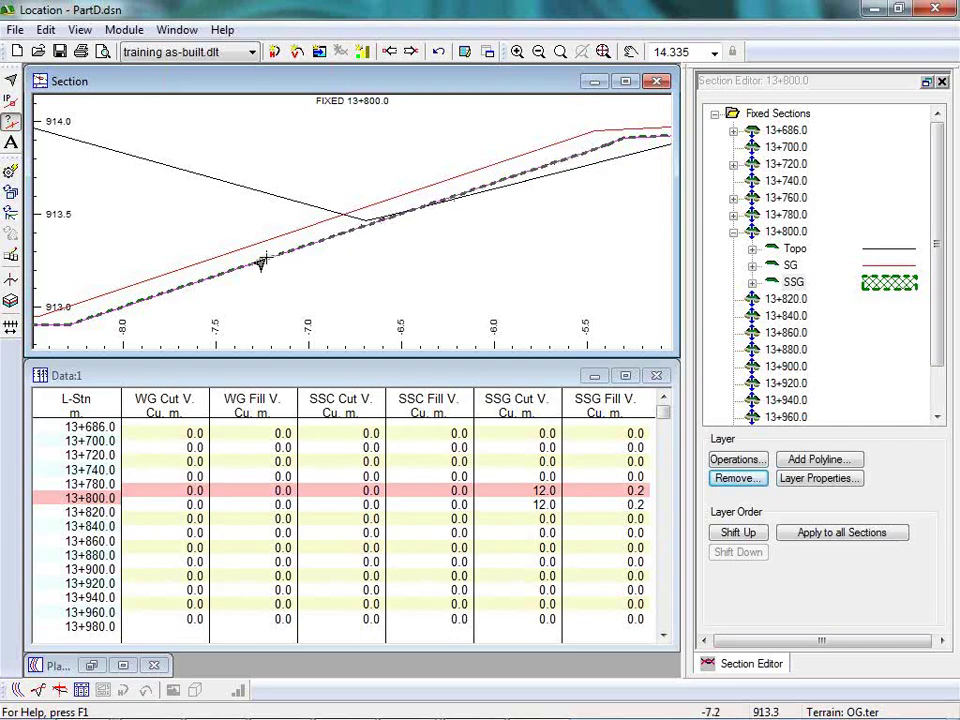
{"action": "mouse_move", "coordinate": [257, 246]}
{"action": "right_click", "coordinate": [390, 212]}
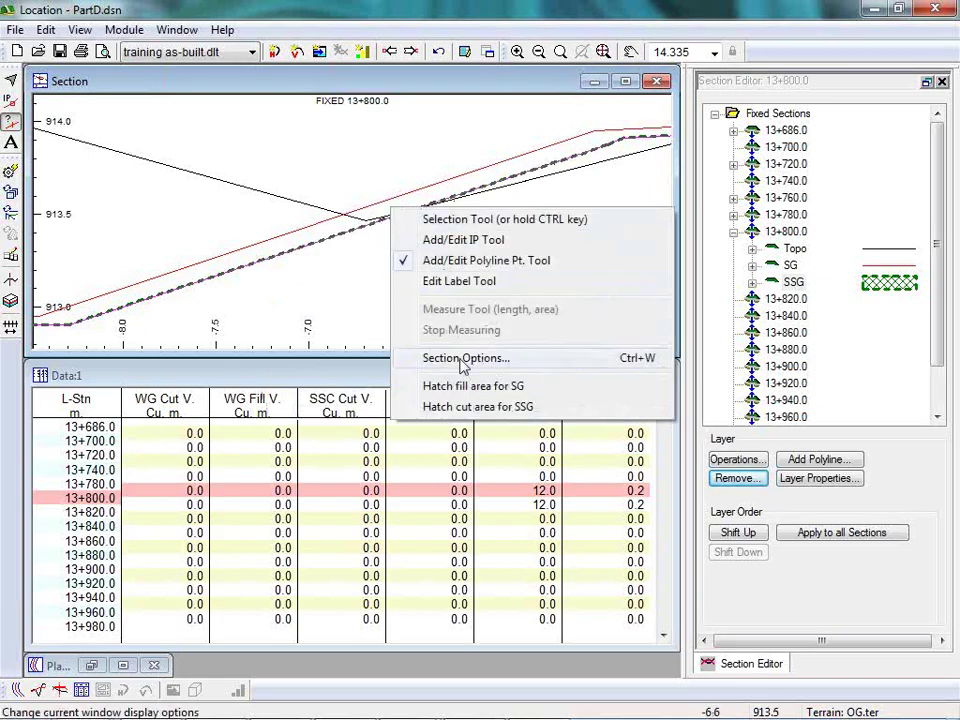
{"action": "left_click", "coordinate": [480, 407]}
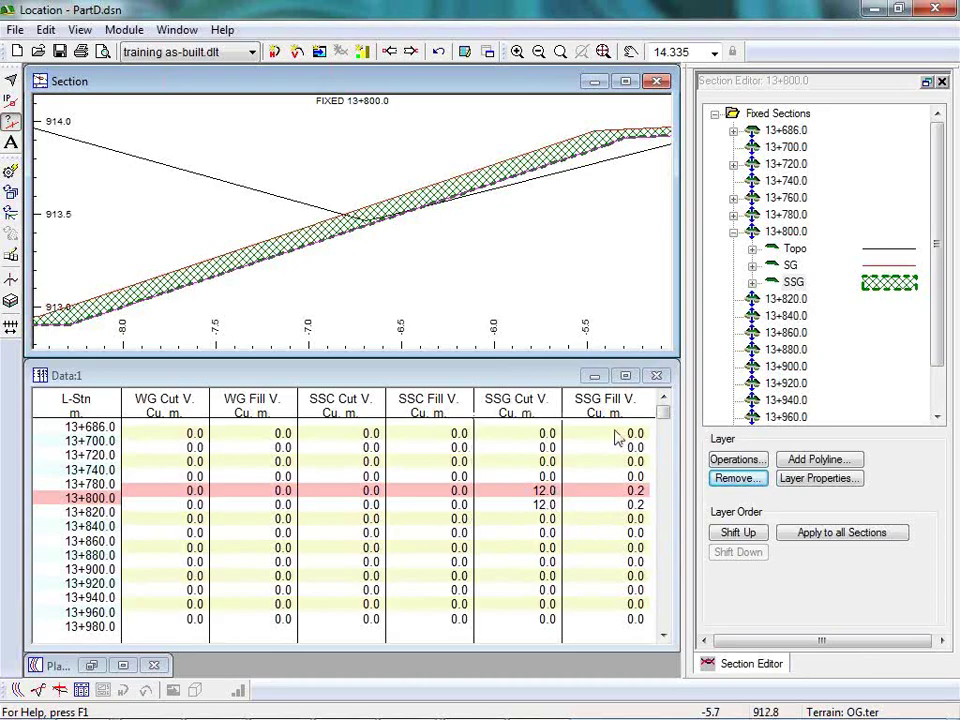
{"action": "left_click_drag", "start_coordinate": [643, 372], "coordinate": [461, 321]}
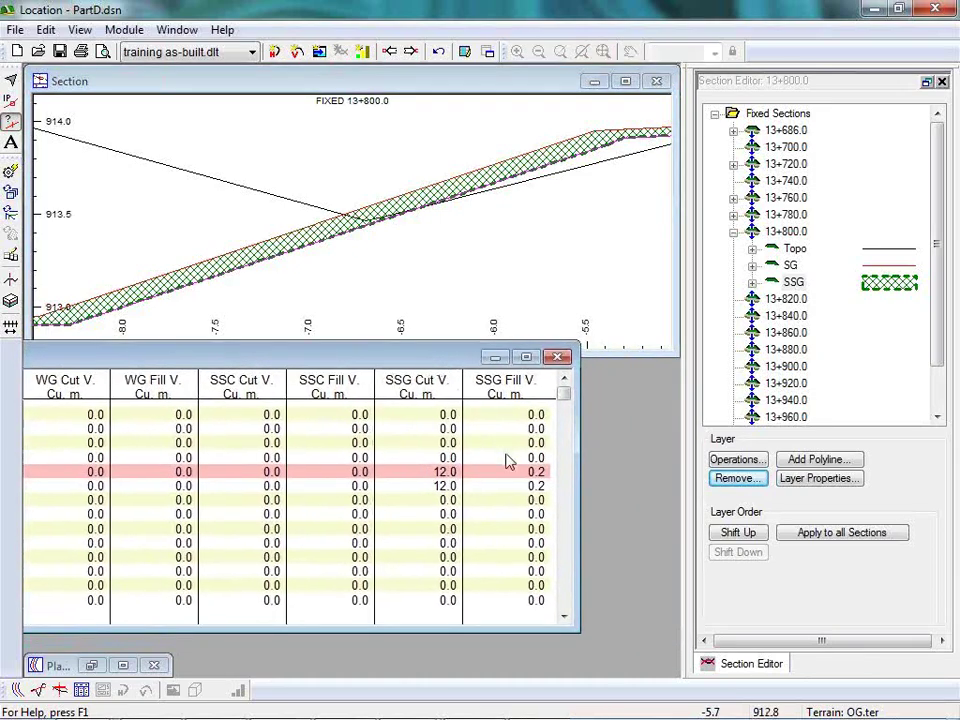
{"action": "double_click", "coordinate": [395, 360]}
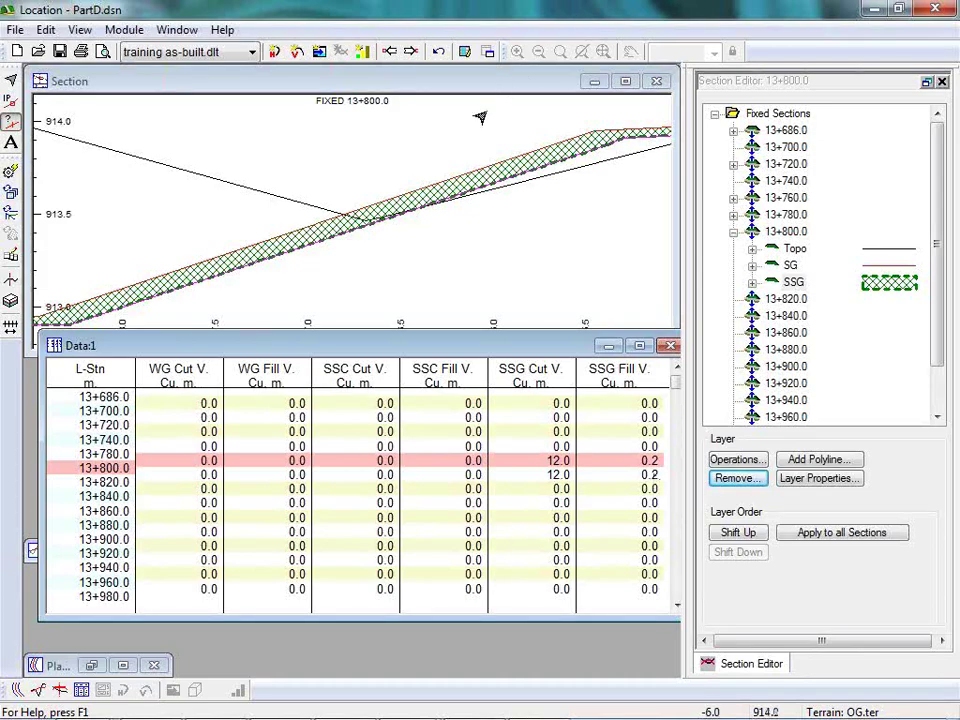
Step: Pan and zoom section 13+800.0 onto the hatched SSG cut band
{"action": "left_click", "coordinate": [425, 118]}
{"action": "middle_click_drag", "start_coordinate": [425, 118], "coordinate": [453, 125]}
{"action": "scroll", "coordinate": [469, 220], "scroll_direction": "up", "scroll_amount": 2}
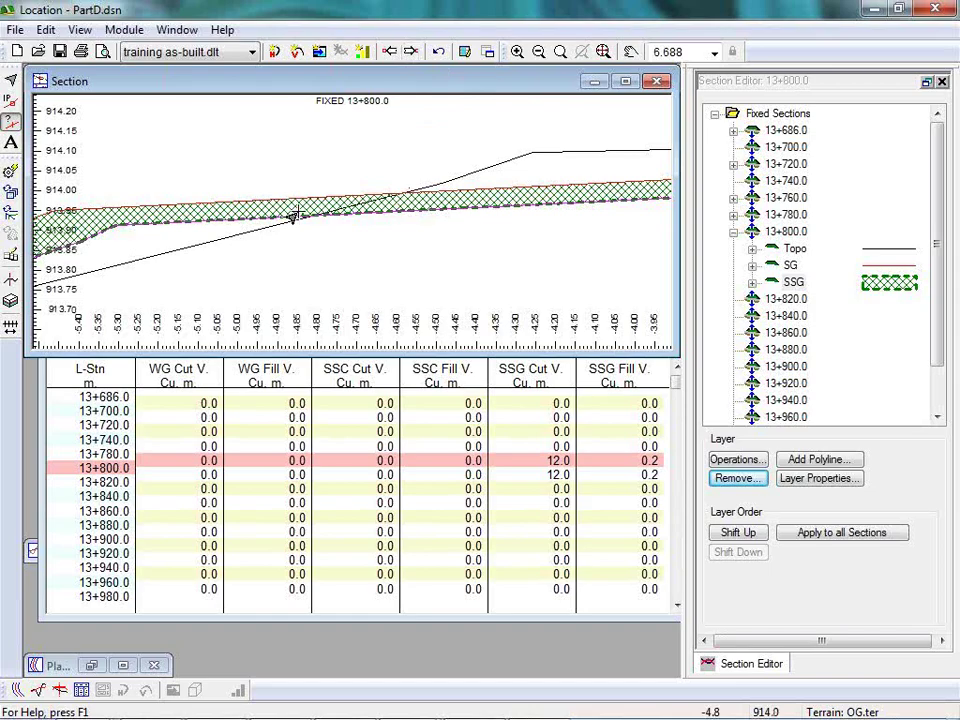
{"action": "scroll", "coordinate": [363, 219], "scroll_direction": "up", "scroll_amount": 3}
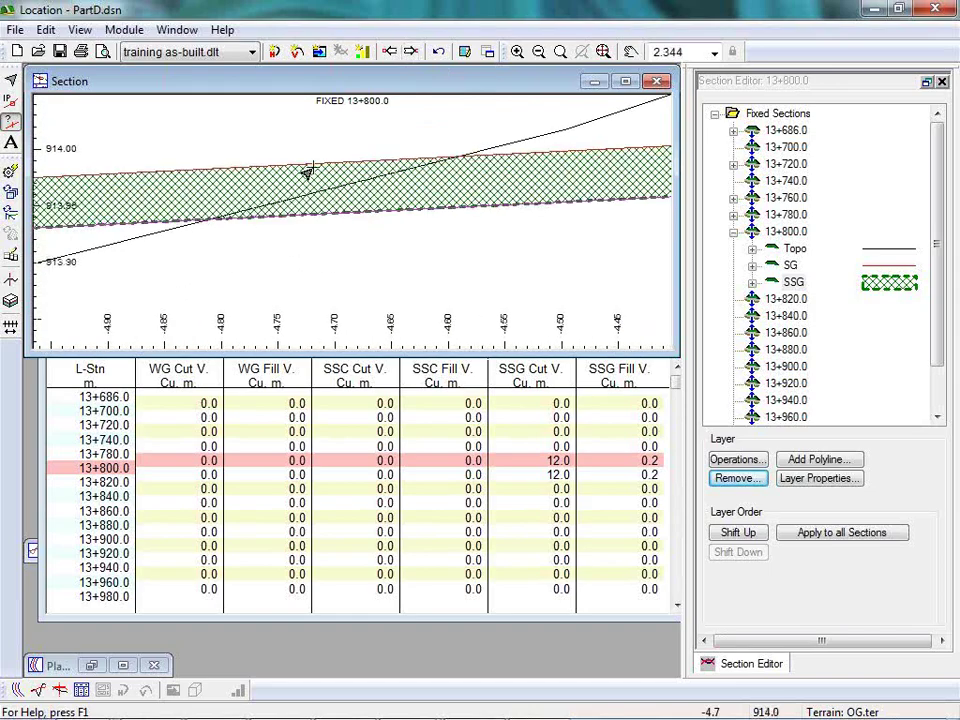
{"action": "right_click", "coordinate": [274, 131]}
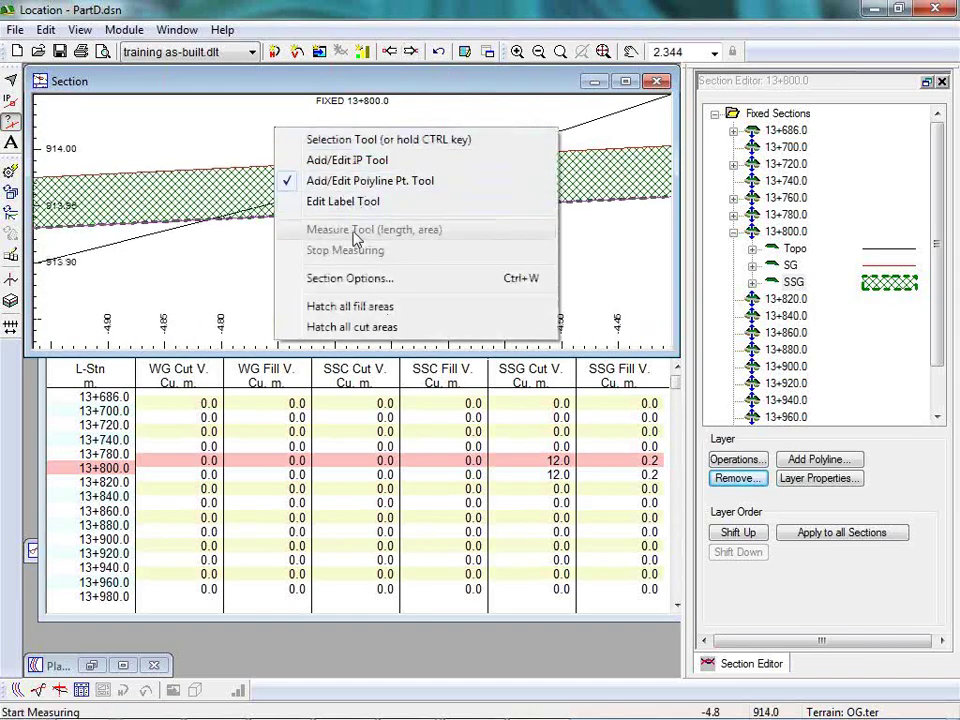
Step: Switch to the Measure Tool (length, area) and pick the SG polyline for slope and distance
{"action": "left_click", "coordinate": [356, 140]}
{"action": "right_click", "coordinate": [300, 168]}
{"action": "key", "text": "Down"}
{"action": "key", "text": "Down"}
{"action": "key", "text": "Down"}
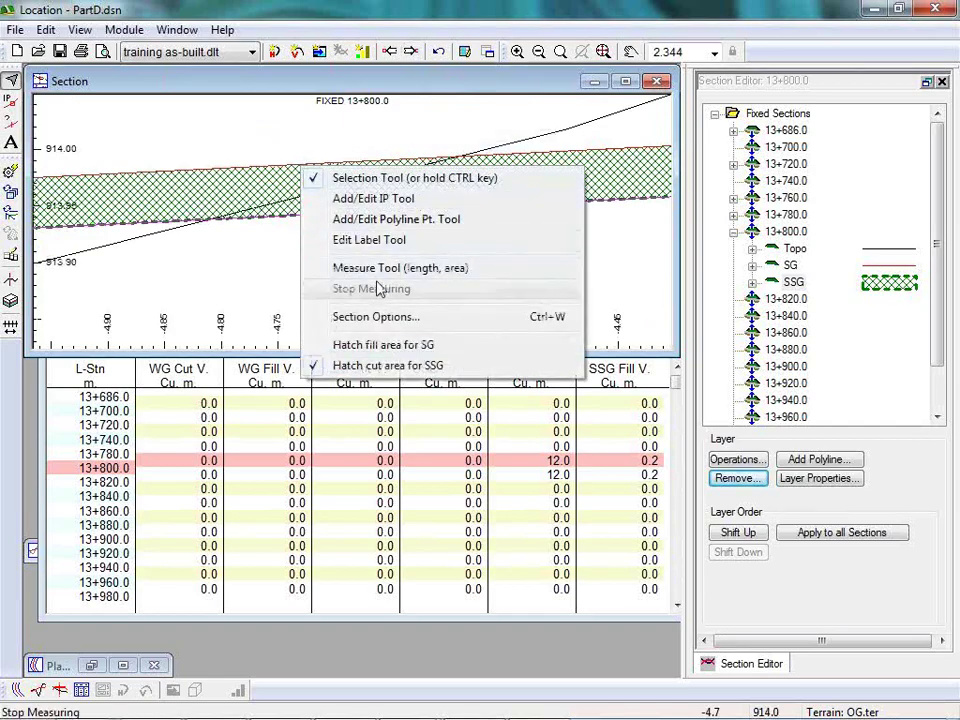
{"action": "key", "text": "Up"}
{"action": "key", "text": "Return"}
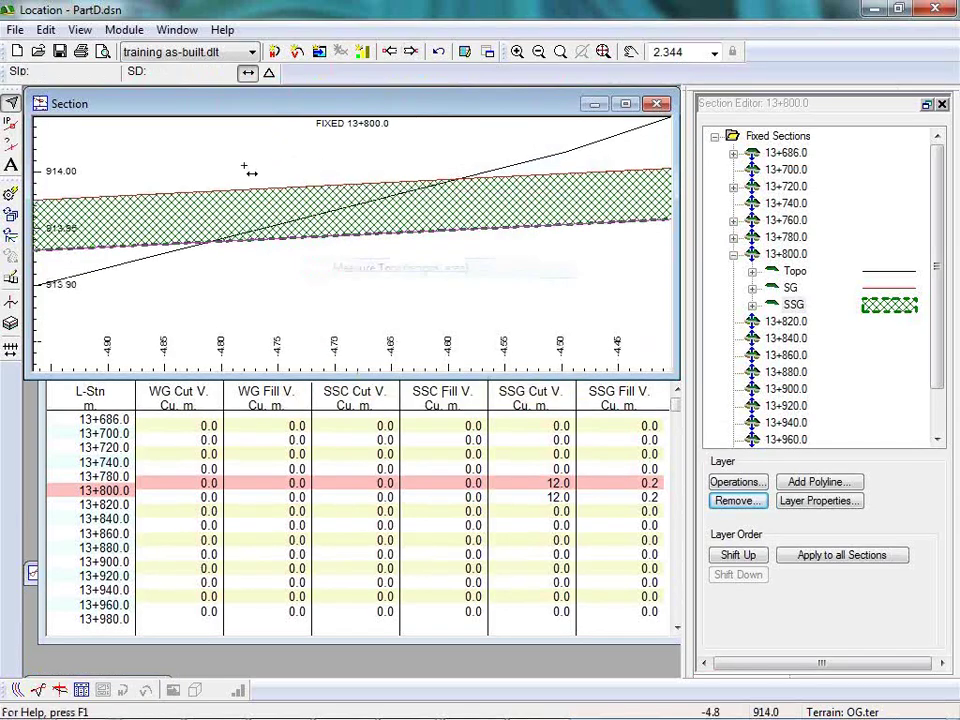
{"action": "left_click", "coordinate": [302, 190]}
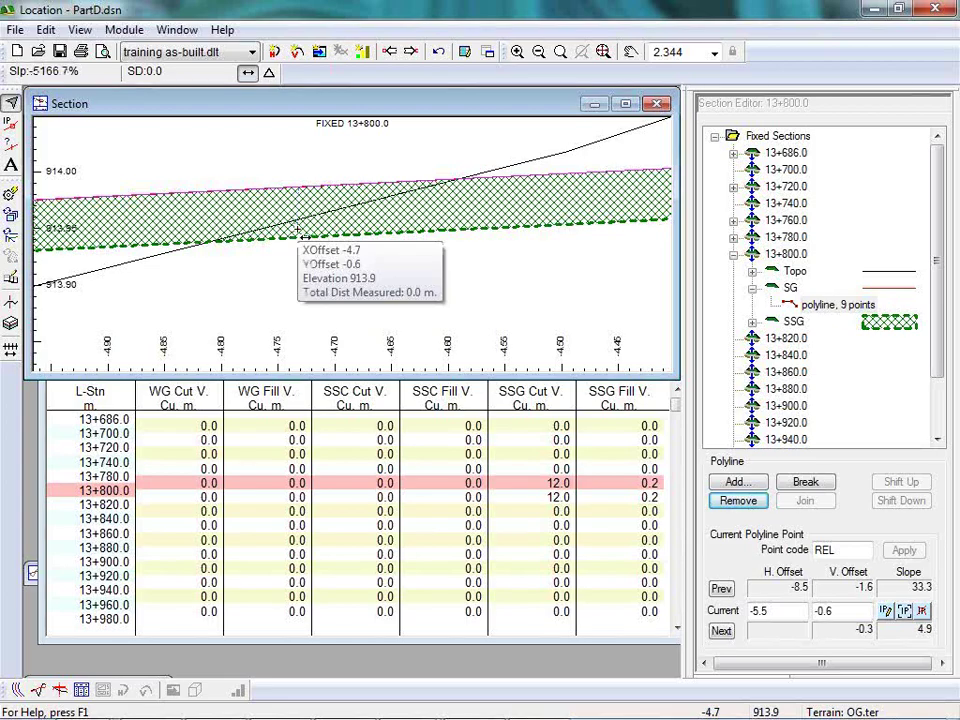
{"action": "right_click", "coordinate": [298, 233]}
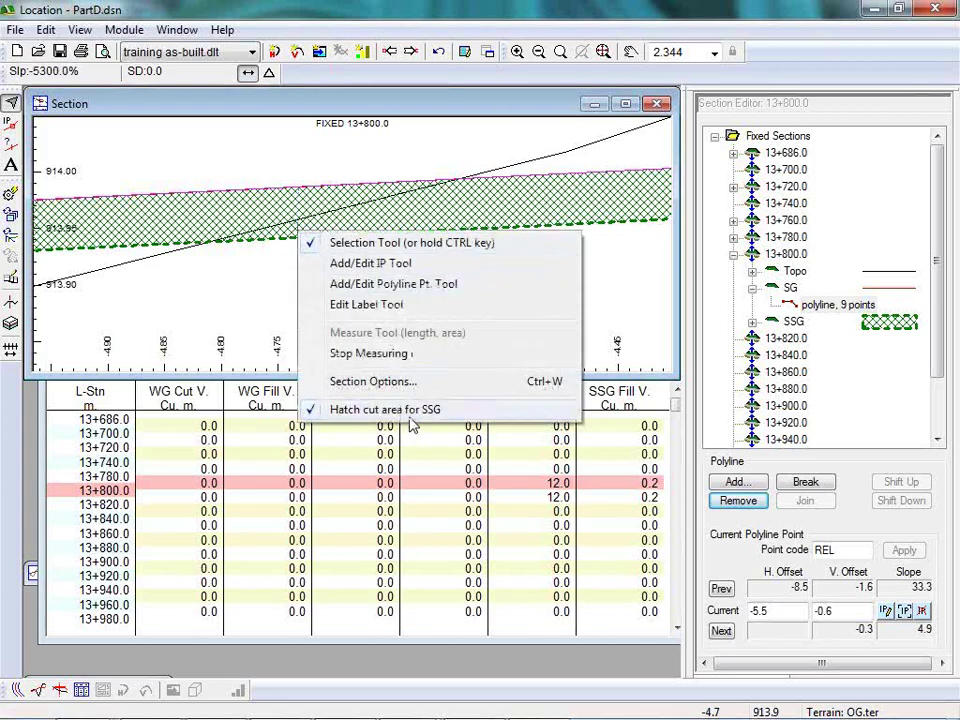
Step: In Module > Setup, Units, set reporting decimals for Distances to 3
{"action": "left_click", "coordinate": [130, 30]}
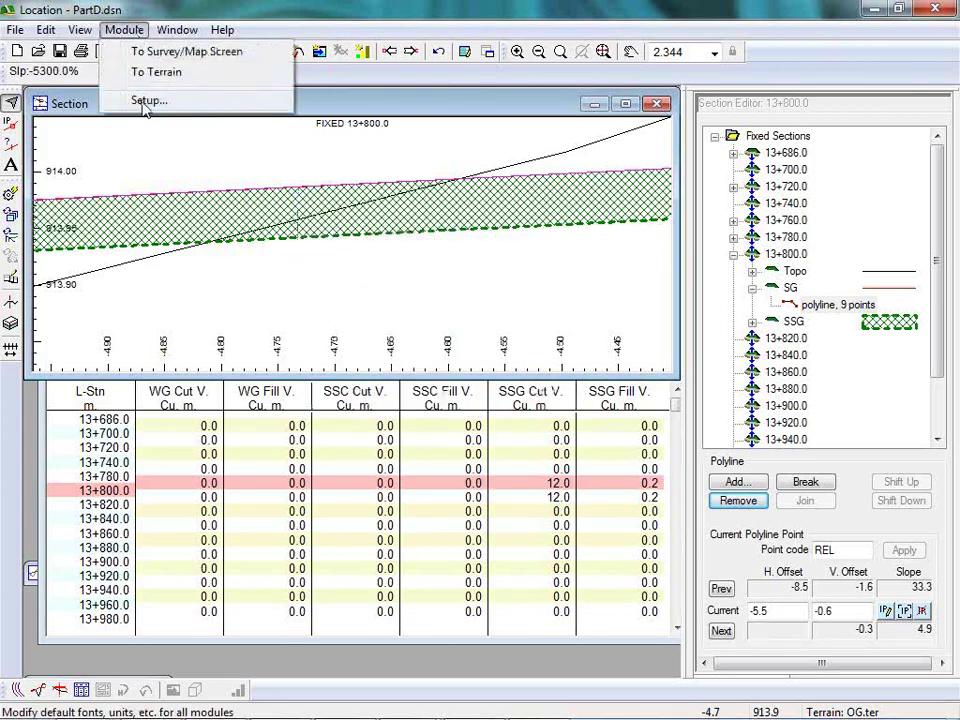
{"action": "left_click", "coordinate": [147, 101]}
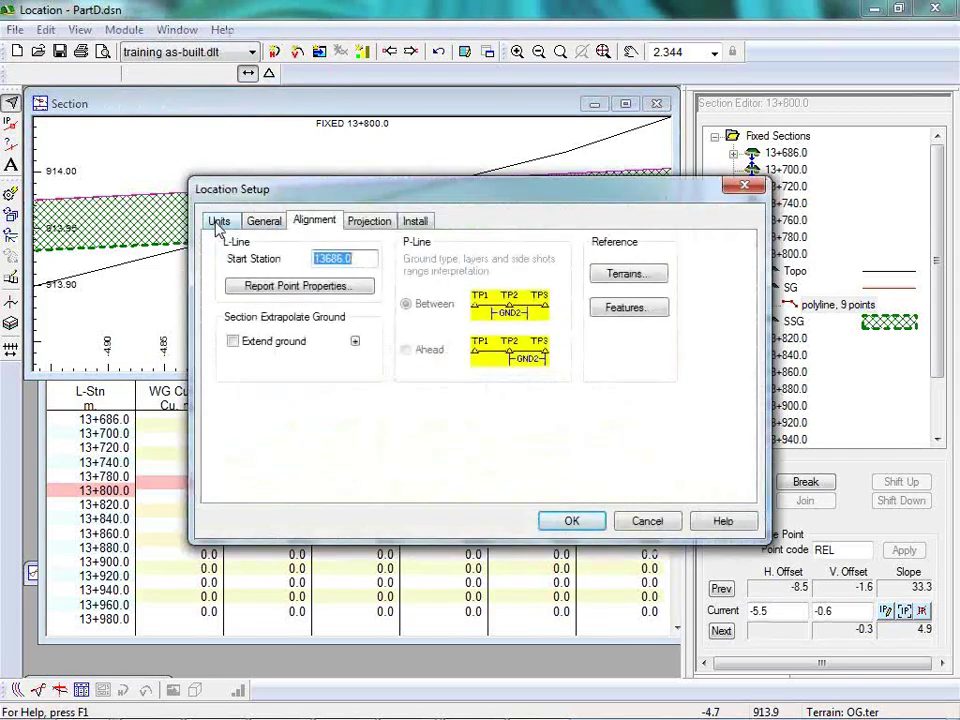
{"action": "left_click", "coordinate": [219, 222]}
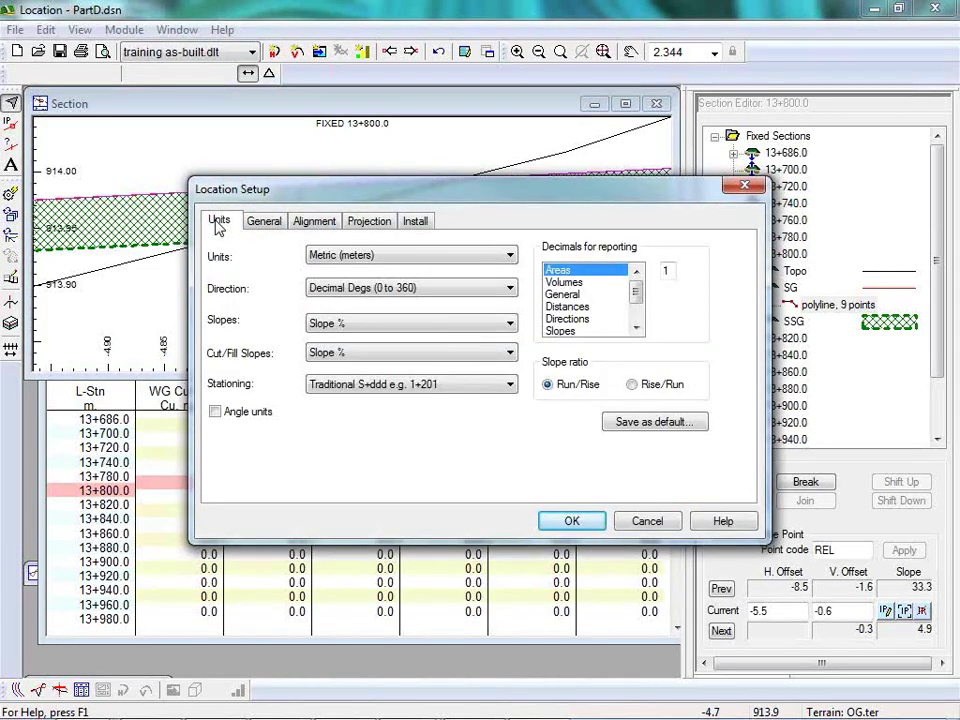
{"action": "left_click", "coordinate": [566, 282]}
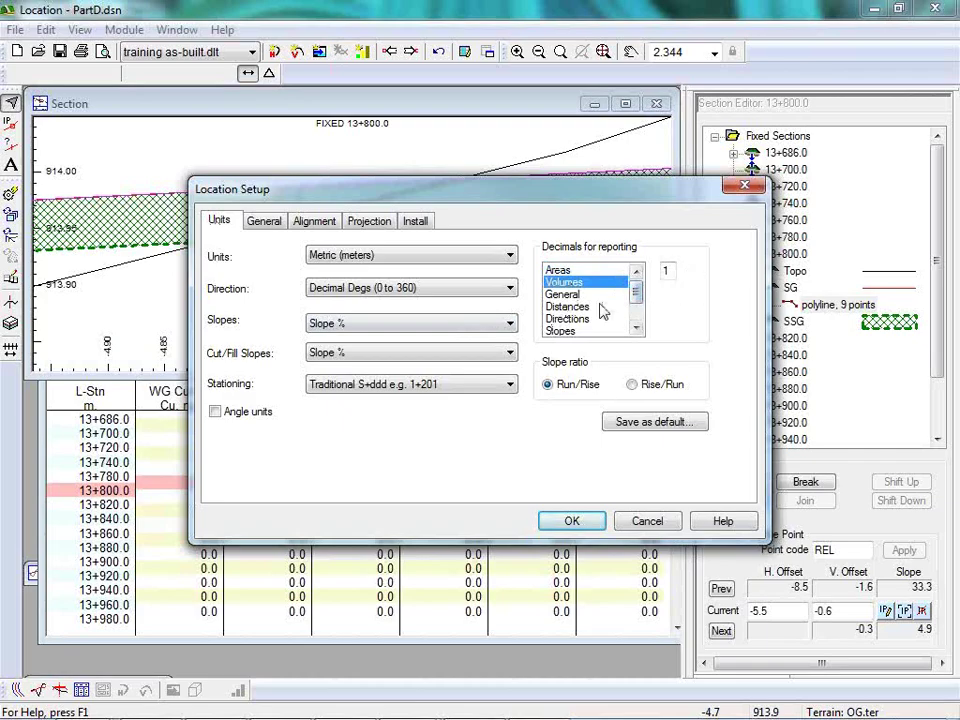
{"action": "left_click", "coordinate": [575, 307]}
{"action": "double_click", "coordinate": [670, 270]}
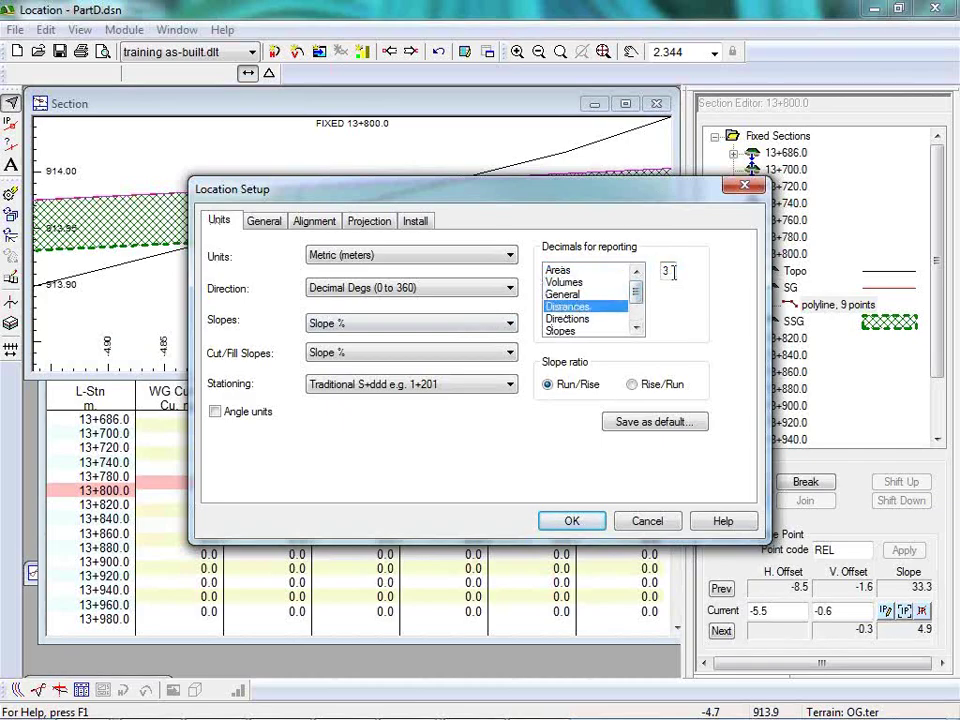
{"action": "left_click", "coordinate": [572, 521]}
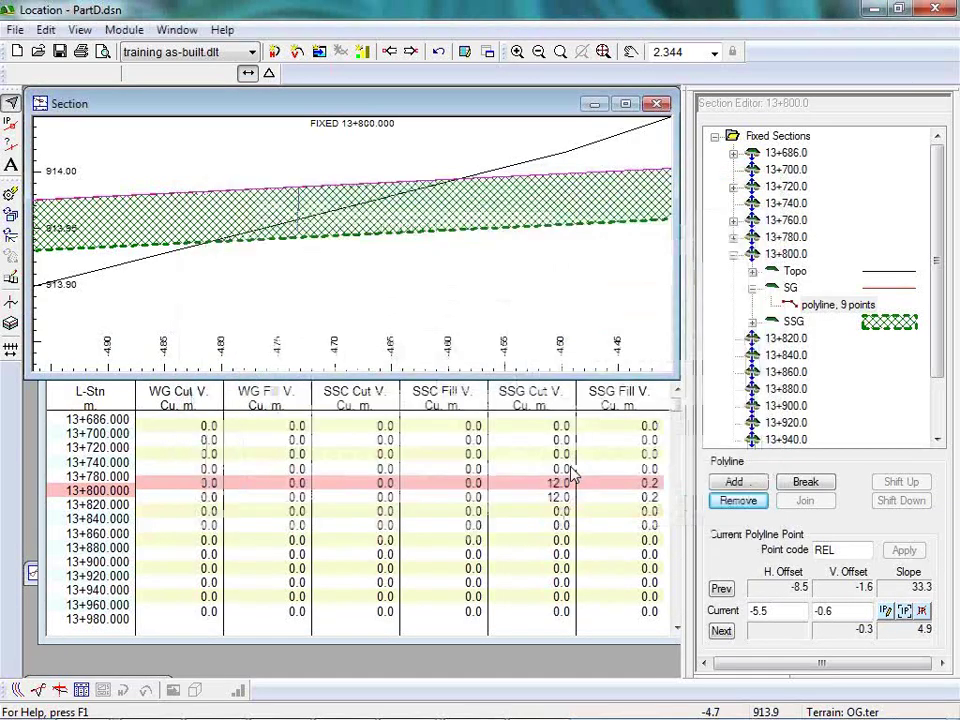
{"action": "mouse_move", "coordinate": [300, 232]}
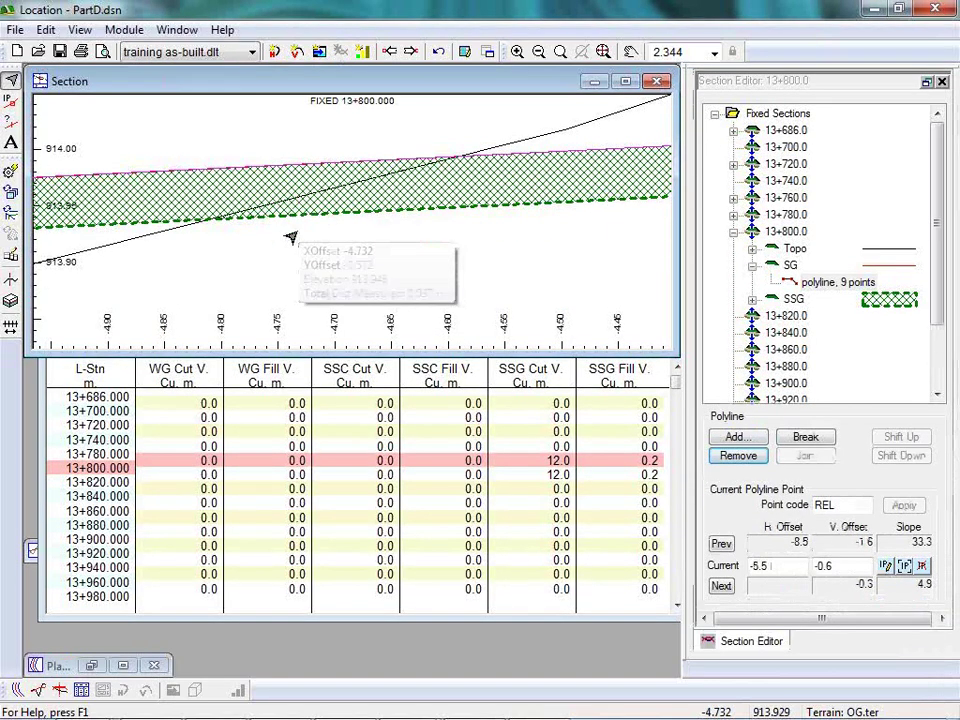
{"action": "scroll", "coordinate": [317, 210], "scroll_direction": "up", "scroll_amount": 5}
Step: Move to the next fixed section, then view and pan section 13+780
{"action": "scroll", "coordinate": [338, 212], "scroll_direction": "up", "scroll_amount": 5}
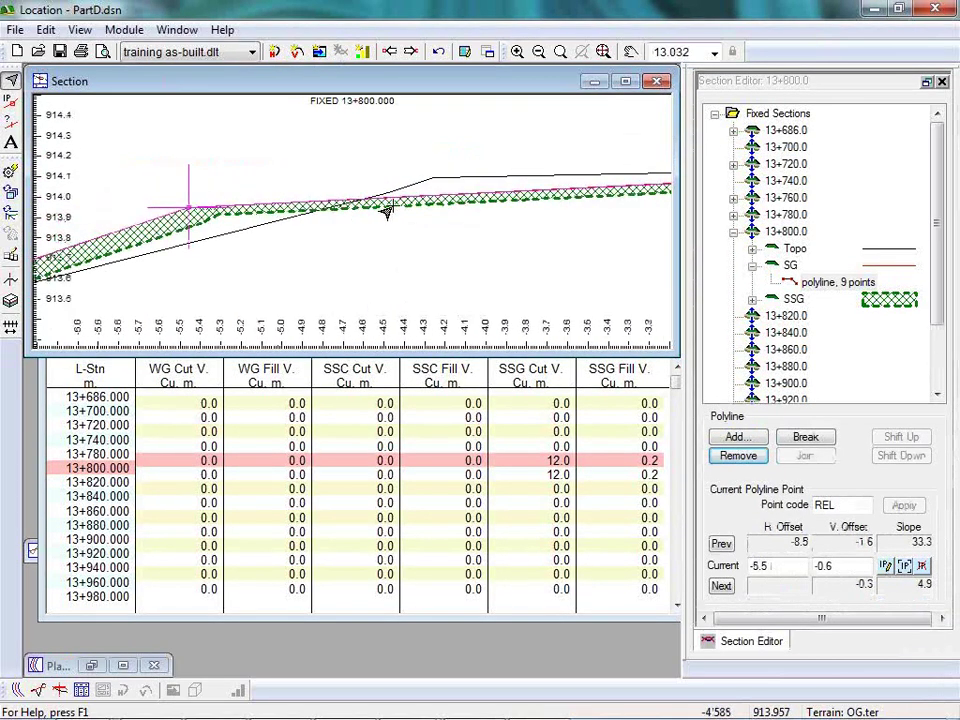
{"action": "left_click", "coordinate": [411, 51]}
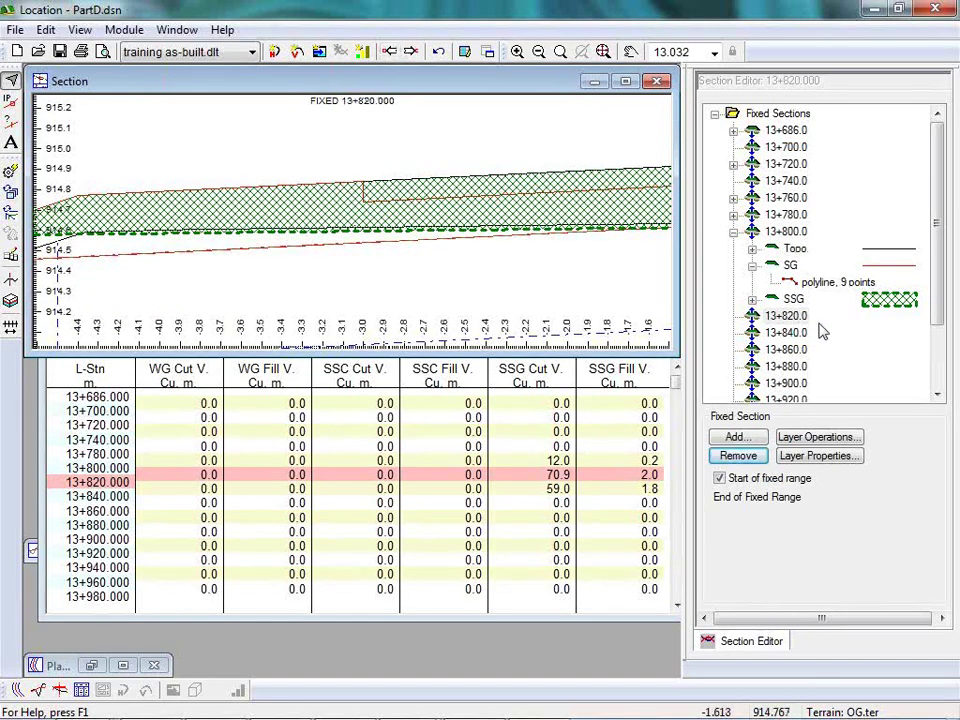
{"action": "left_click", "coordinate": [787, 214]}
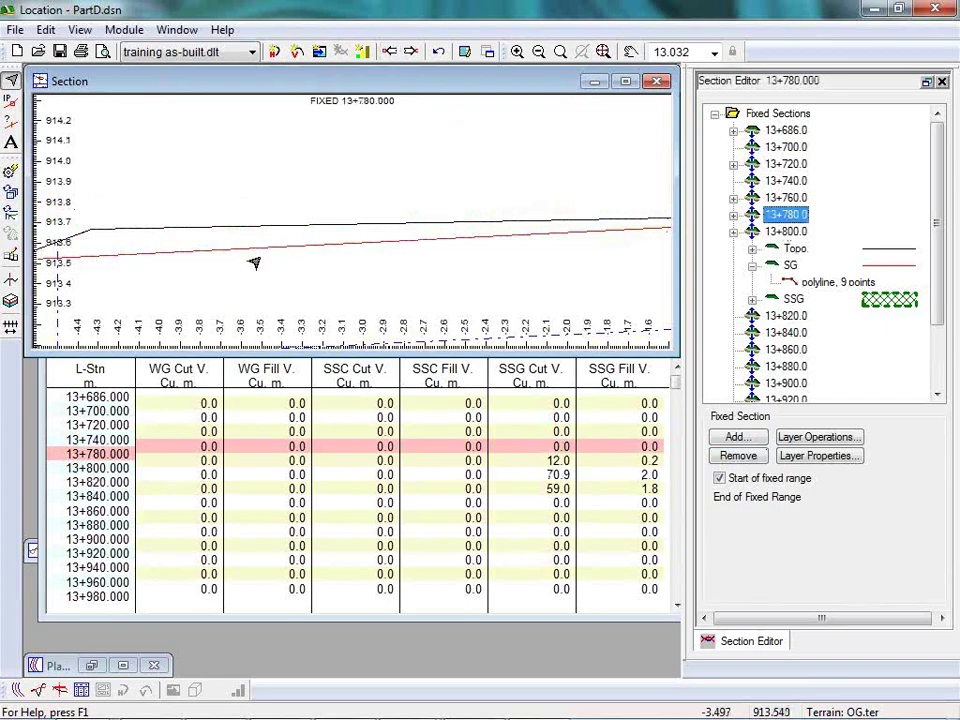
{"action": "middle_click_drag", "start_coordinate": [253, 261], "coordinate": [435, 220]}
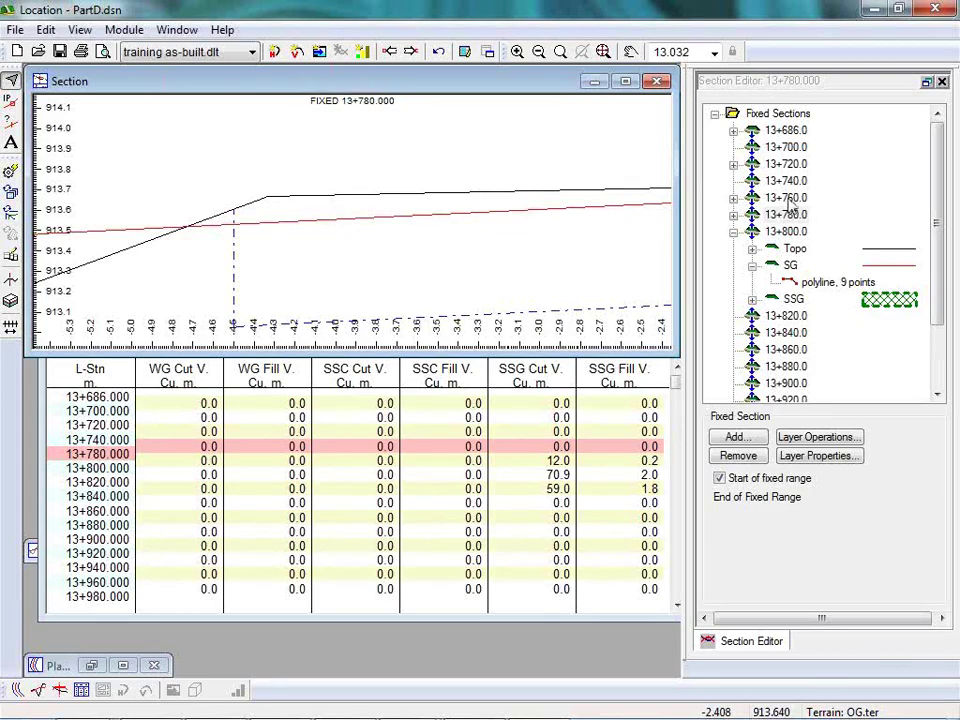
Step: Flip through 13+760, 13+740 and 13+800, ending on 13+820 panned onto its hatched cut
{"action": "left_click", "coordinate": [786, 198]}
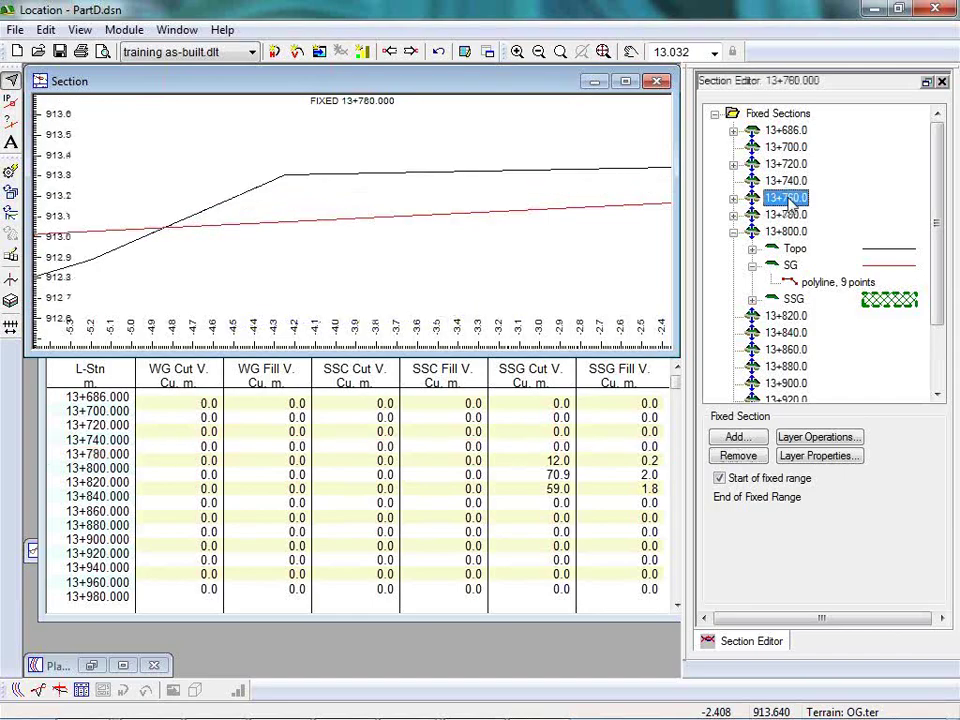
{"action": "left_click", "coordinate": [788, 182]}
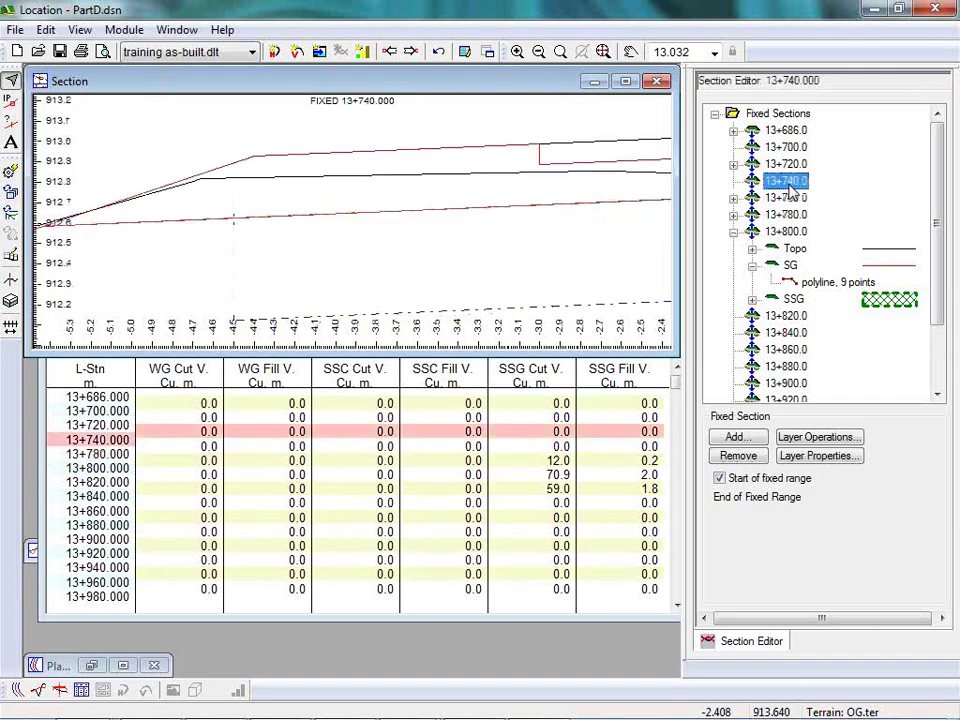
{"action": "left_click", "coordinate": [788, 198]}
{"action": "left_click", "coordinate": [786, 214]}
{"action": "left_click", "coordinate": [786, 231]}
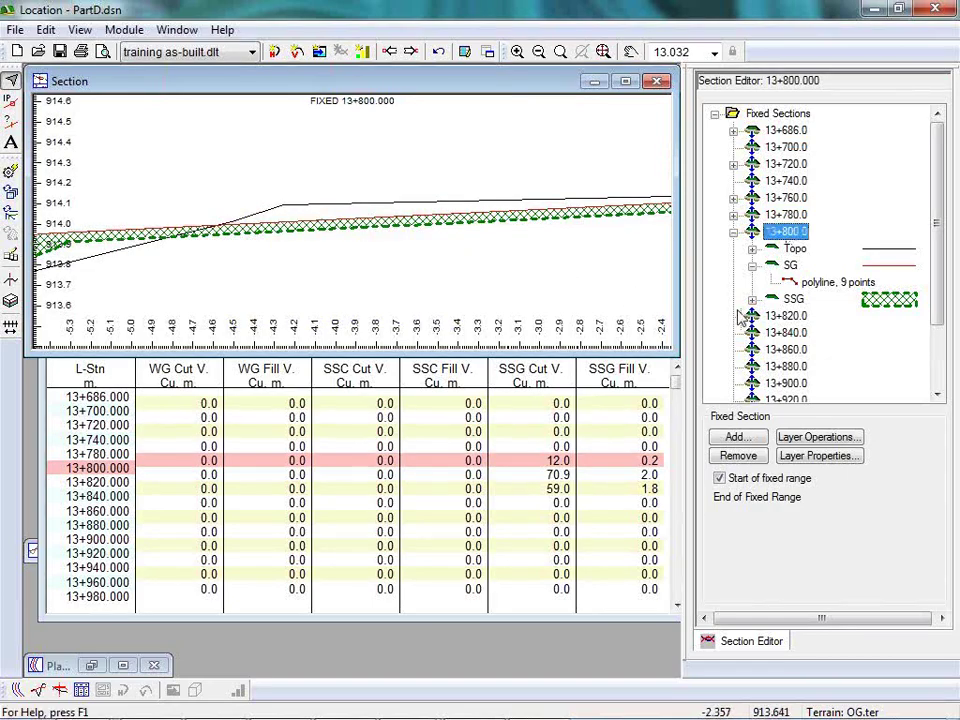
{"action": "left_click", "coordinate": [787, 316]}
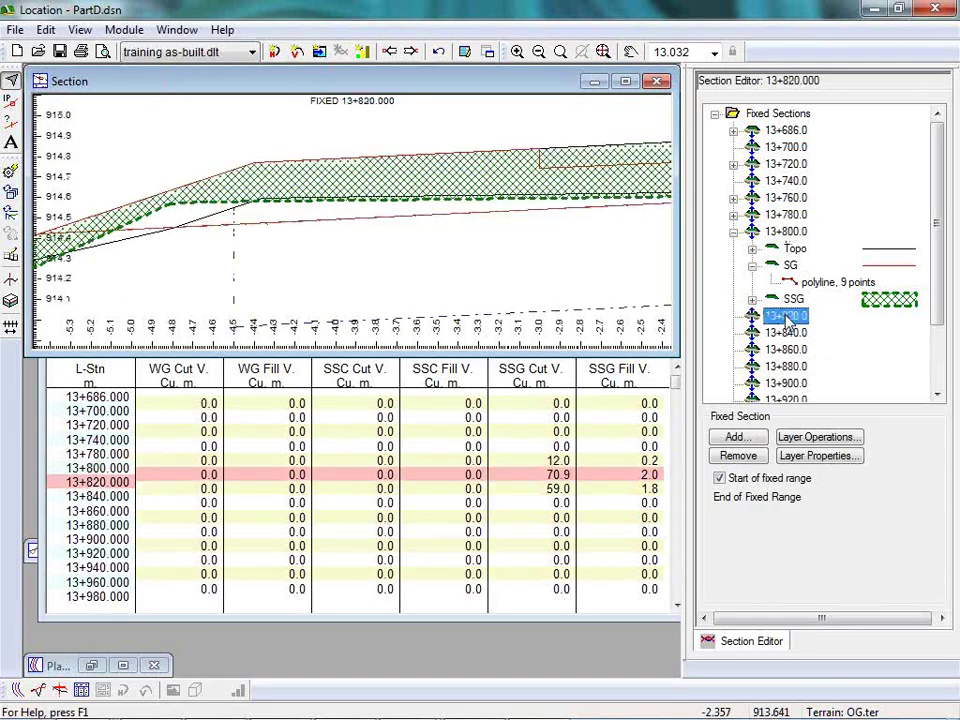
{"action": "left_click_drag", "start_coordinate": [294, 189], "coordinate": [343, 193]}
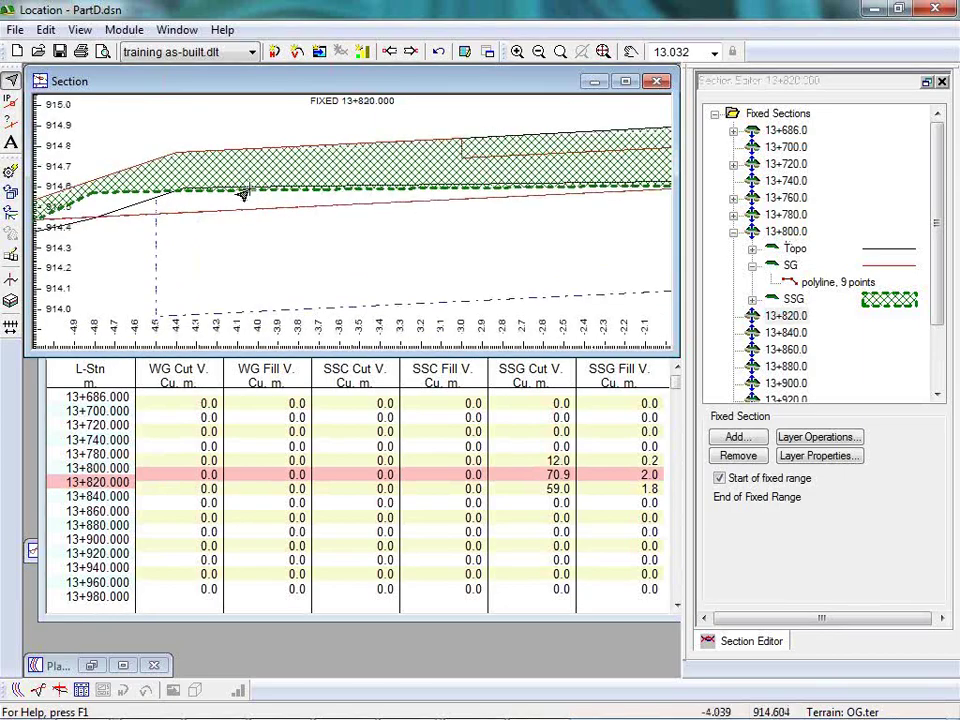
{"action": "right_click", "coordinate": [198, 229]}
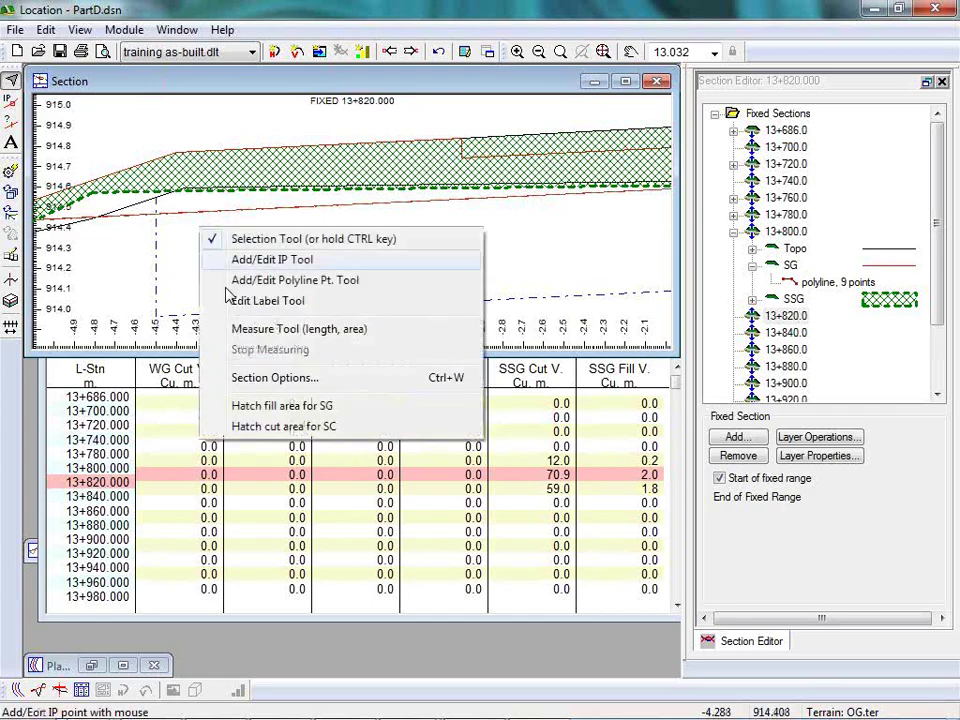
Step: Measure the SG subgrade line at 13+820 in Delta, then Polar, reading about 4.3% slope
{"action": "left_click", "coordinate": [284, 338]}
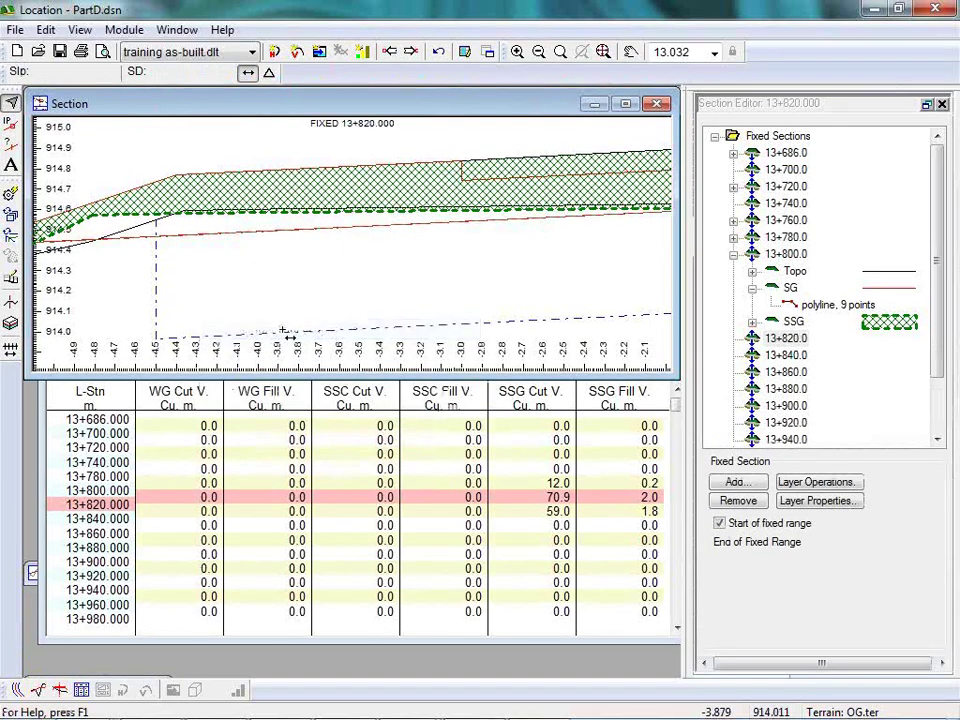
{"action": "left_click", "coordinate": [270, 75]}
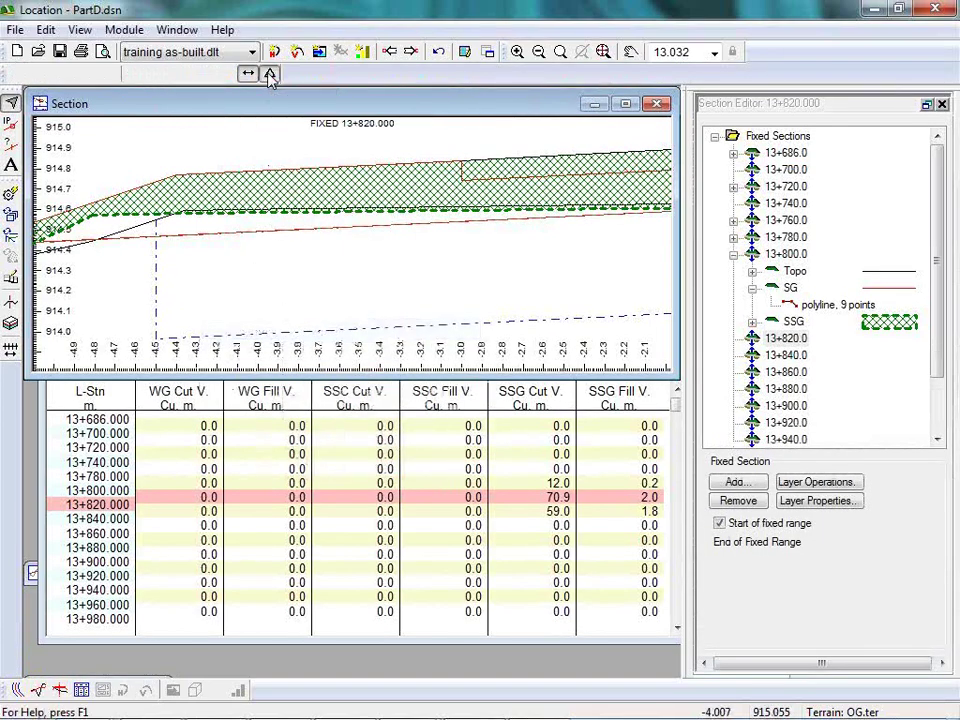
{"action": "left_click", "coordinate": [225, 238]}
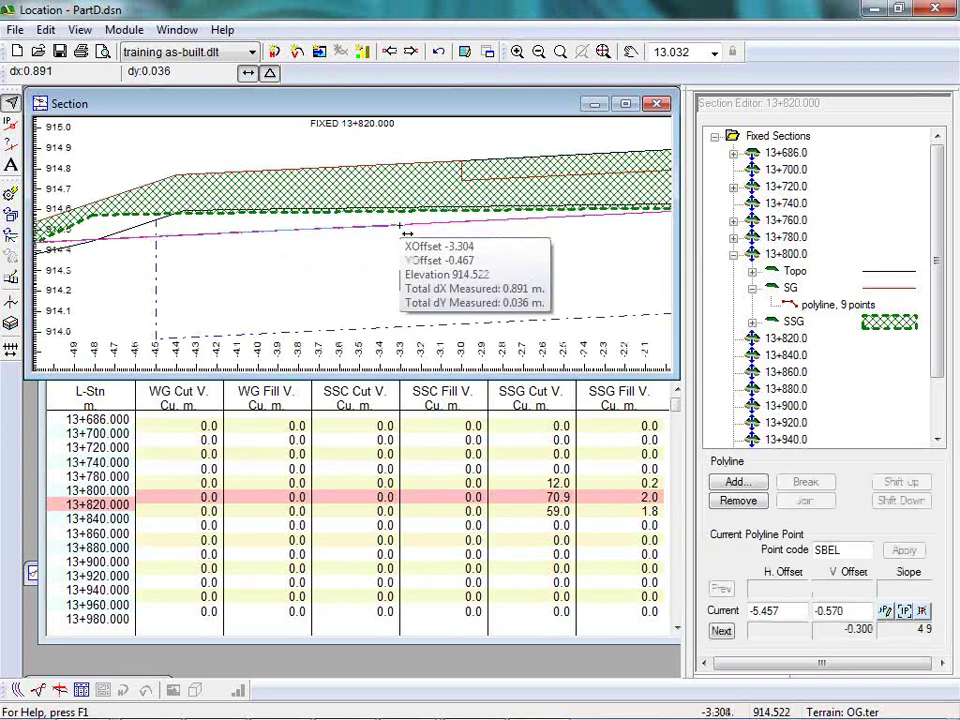
{"action": "left_click", "coordinate": [248, 73]}
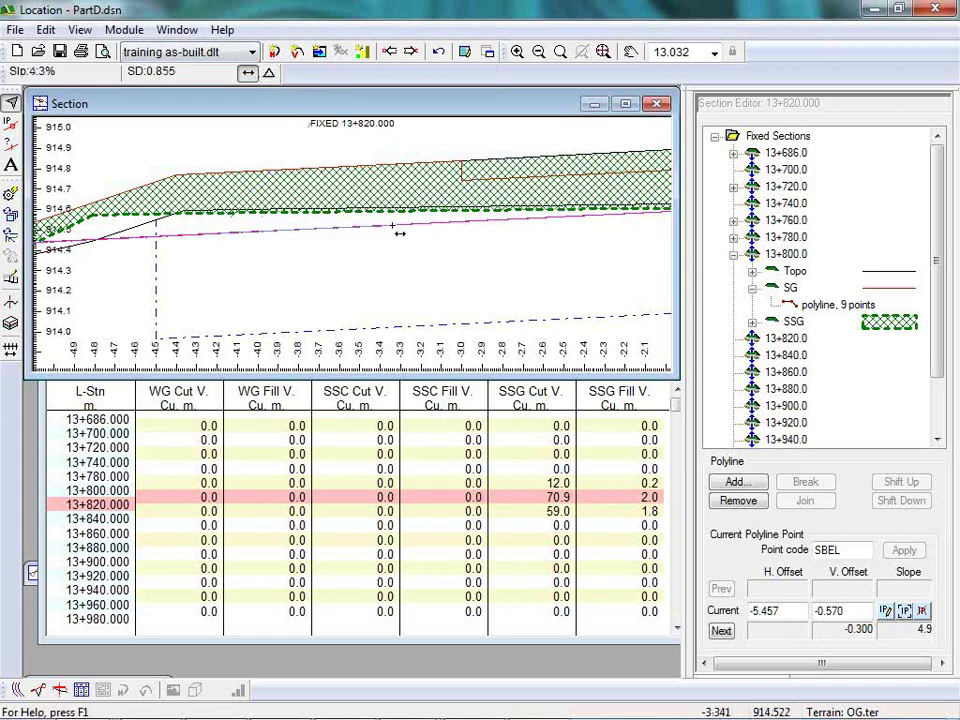
{"action": "mouse_move", "coordinate": [399, 233]}
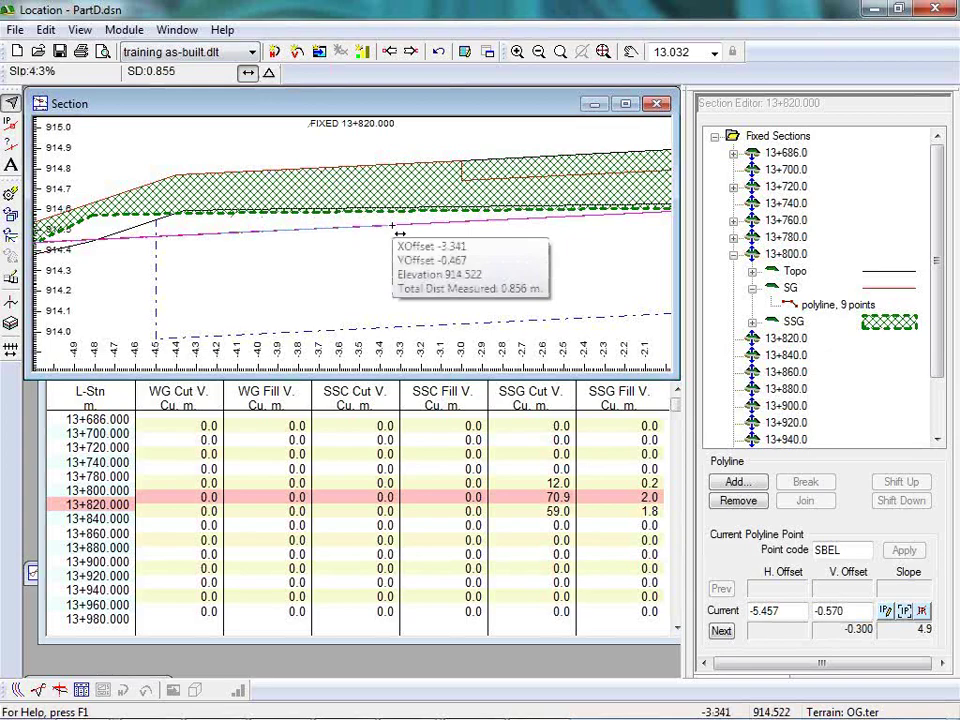
{"action": "key", "text": "Escape"}
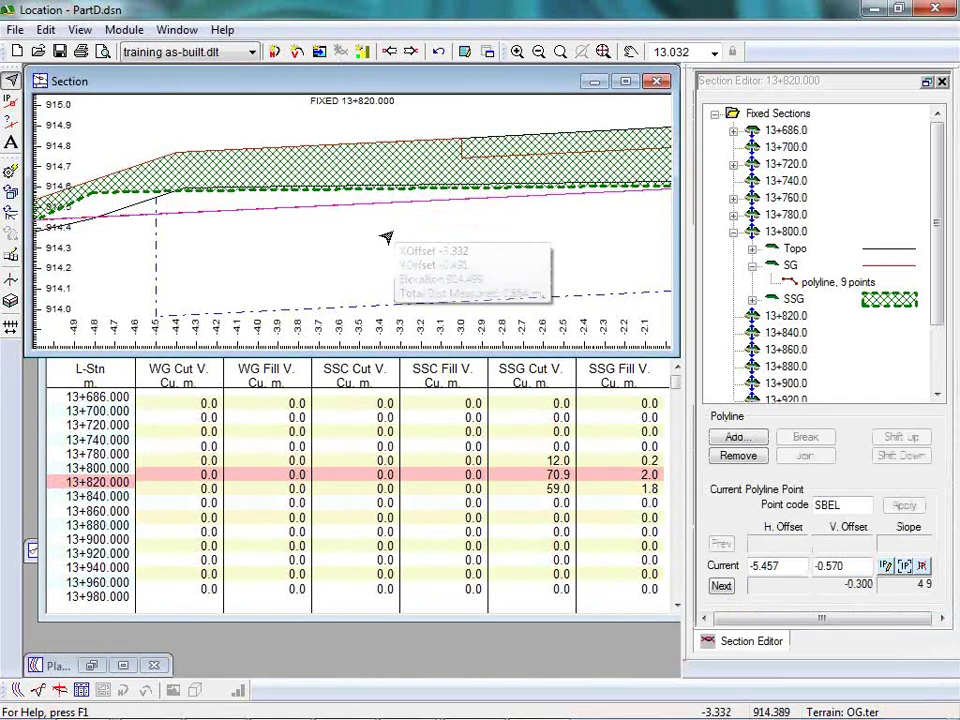
Step: Measure from subgrade point -4.632 to the next point: about 1.6% over 0.819 m
{"action": "left_click", "coordinate": [185, 196]}
{"action": "right_click", "coordinate": [199, 208]}
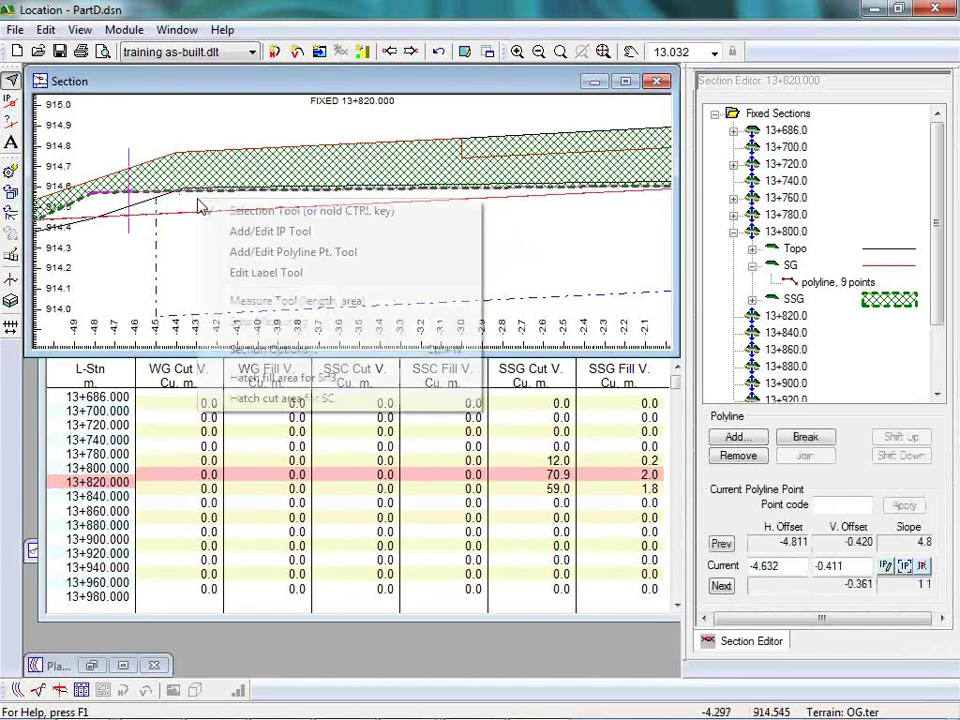
{"action": "left_click", "coordinate": [253, 300]}
{"action": "left_click", "coordinate": [183, 213]}
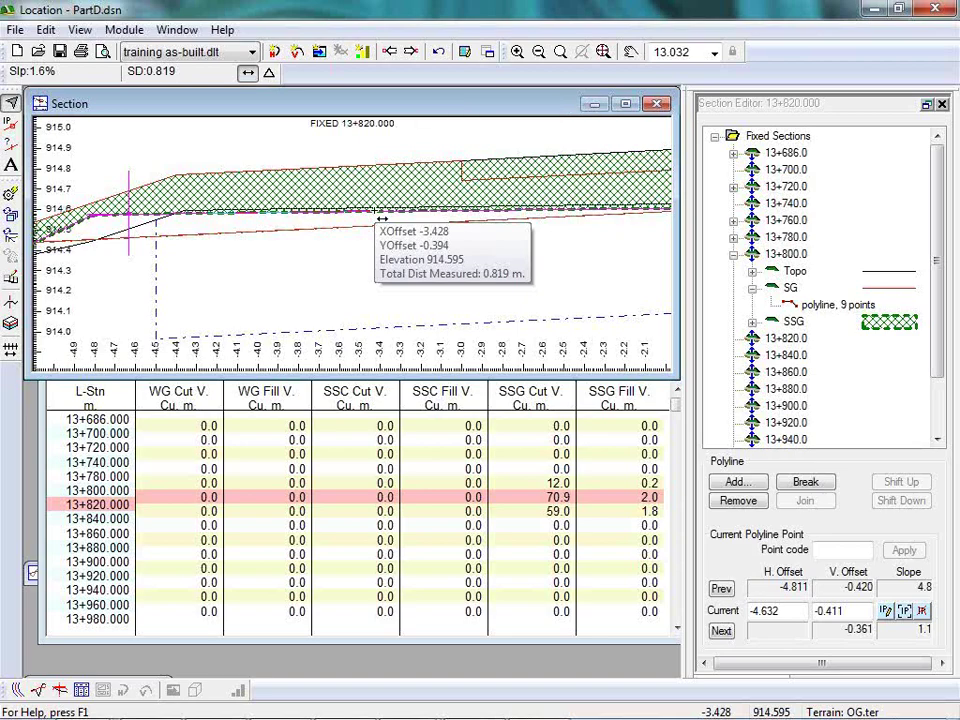
{"action": "key", "text": "Escape"}
Step: Zoom in on the cut area and select the 9-point SG polyline of section 13+800
{"action": "scroll", "coordinate": [317, 223], "scroll_direction": "up", "scroll_amount": 2}
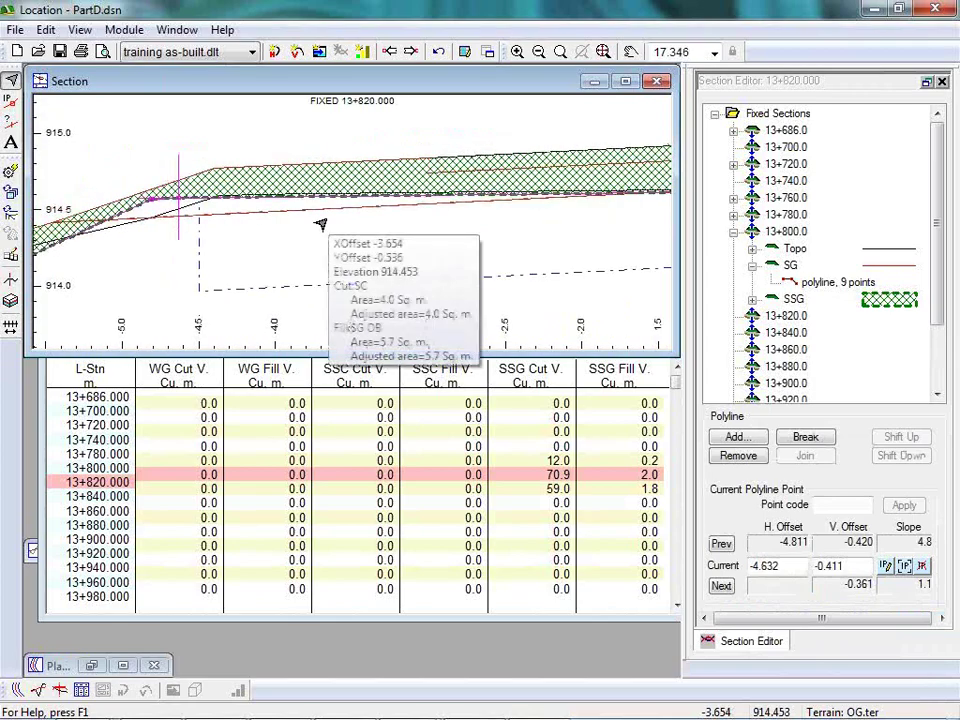
{"action": "mouse_move", "coordinate": [268, 215]}
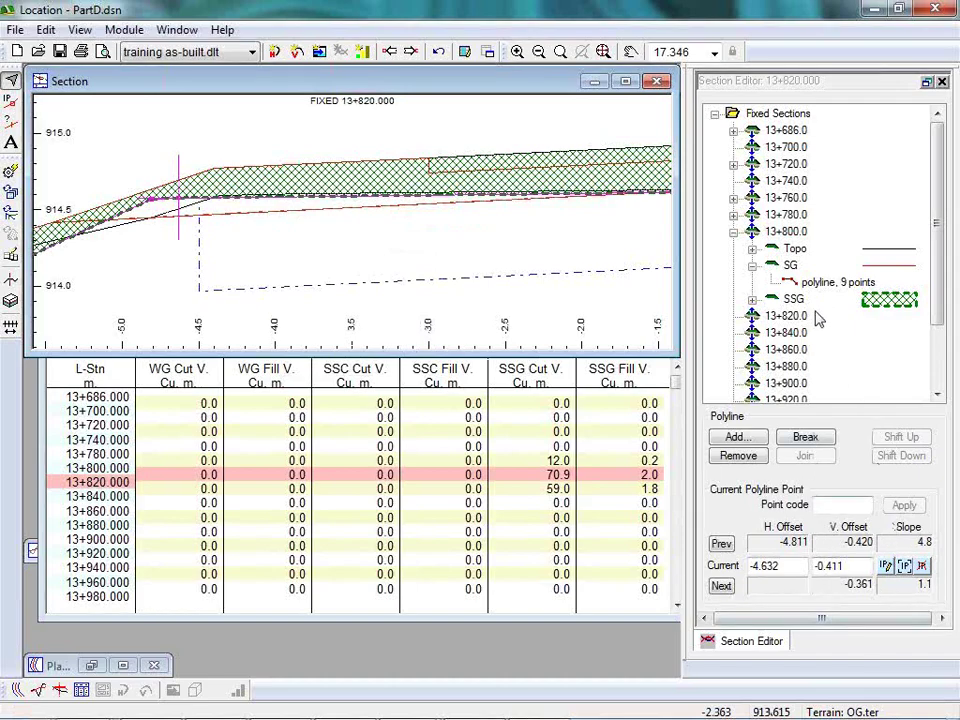
{"action": "left_click", "coordinate": [828, 283]}
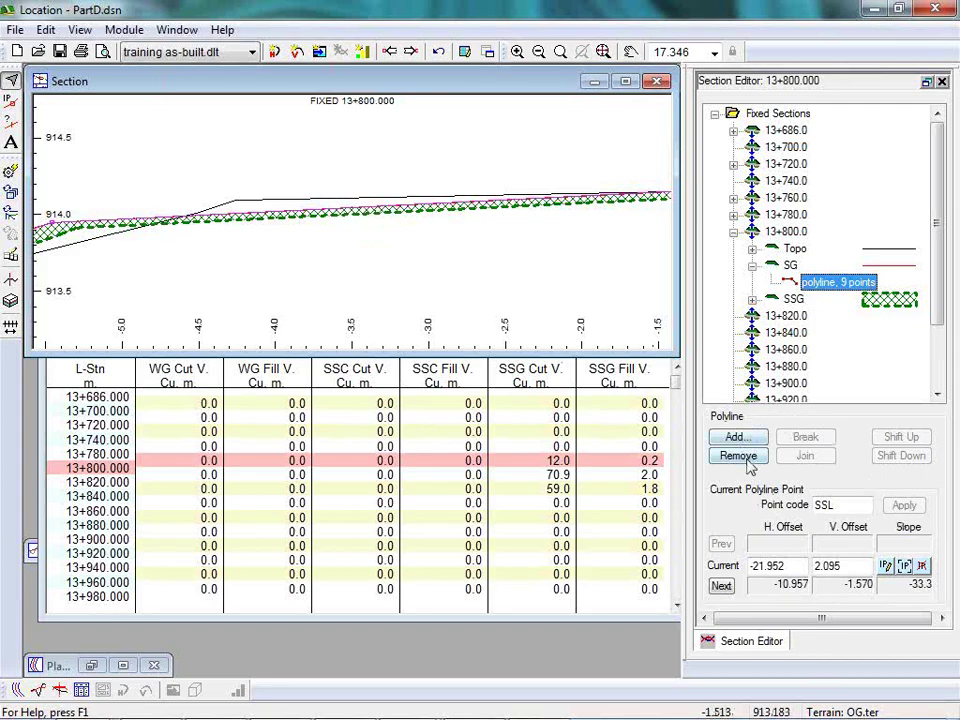
Step: Step forward to the last SG polyline point and back to the first
{"action": "left_click", "coordinate": [726, 586]}
{"action": "left_click", "coordinate": [726, 586]}
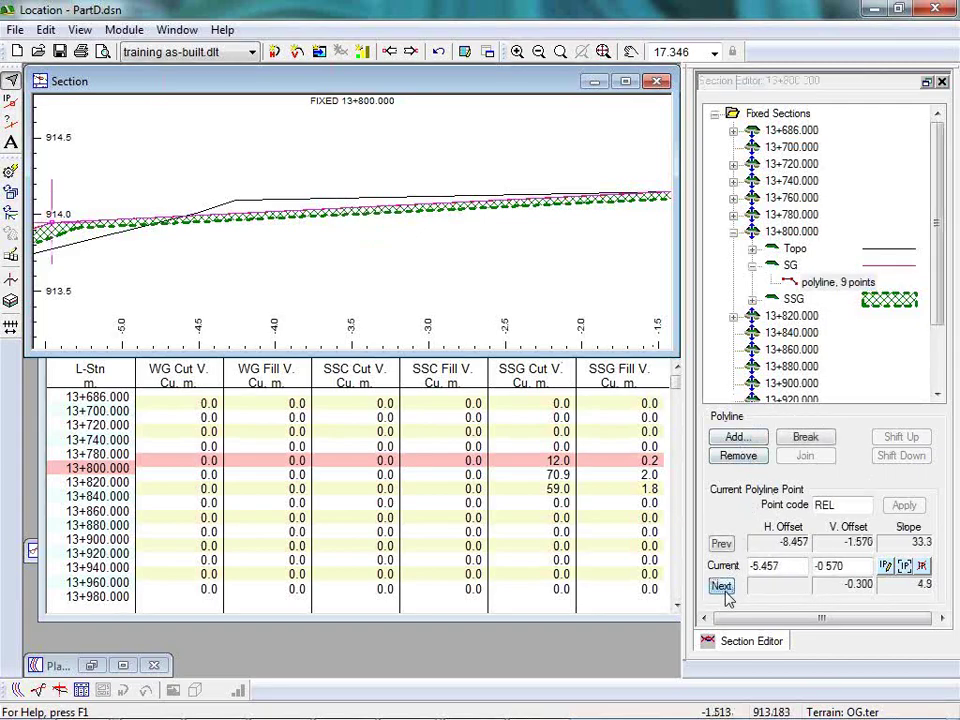
{"action": "left_click", "coordinate": [726, 586]}
{"action": "left_click", "coordinate": [726, 586]}
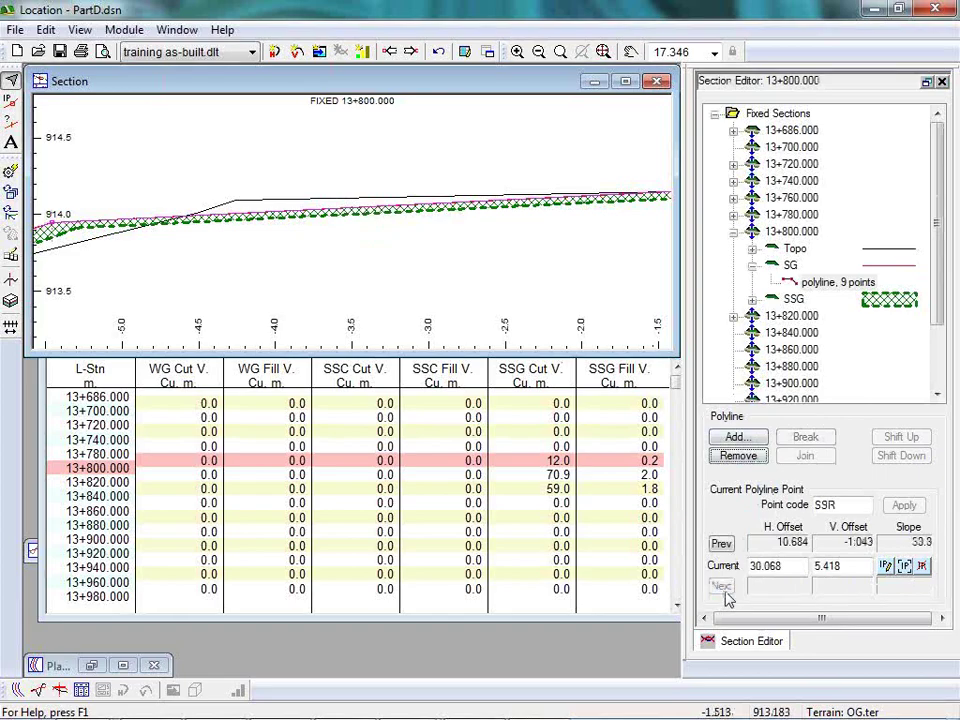
{"action": "left_click", "coordinate": [721, 544]}
{"action": "left_click", "coordinate": [721, 544]}
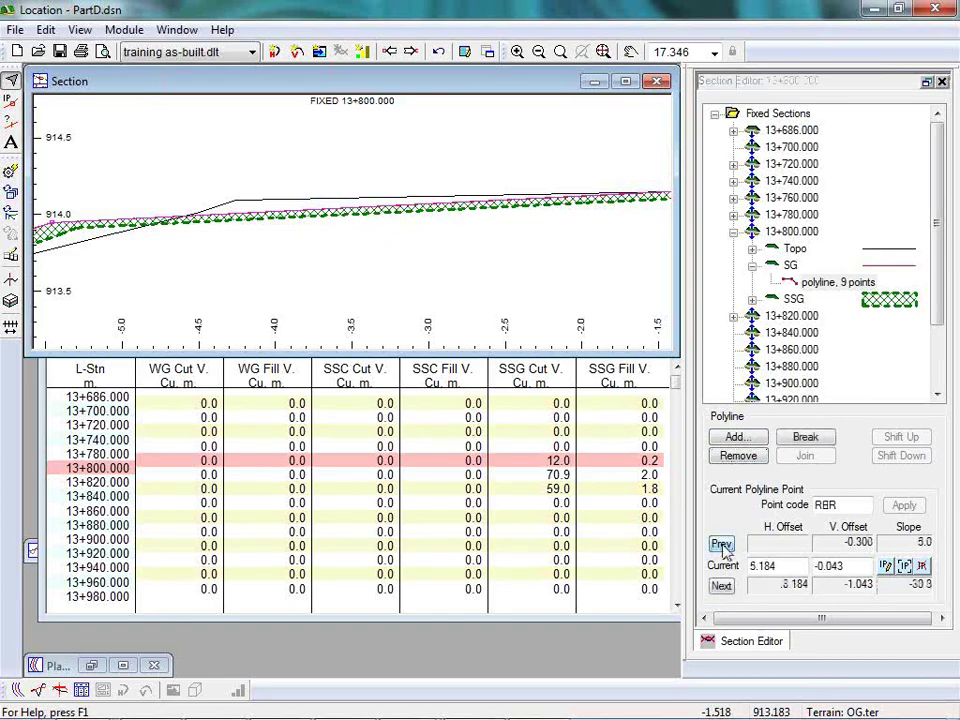
{"action": "left_click", "coordinate": [721, 544]}
{"action": "left_click", "coordinate": [721, 544]}
{"action": "left_click", "coordinate": [721, 544]}
{"action": "left_click", "coordinate": [721, 544]}
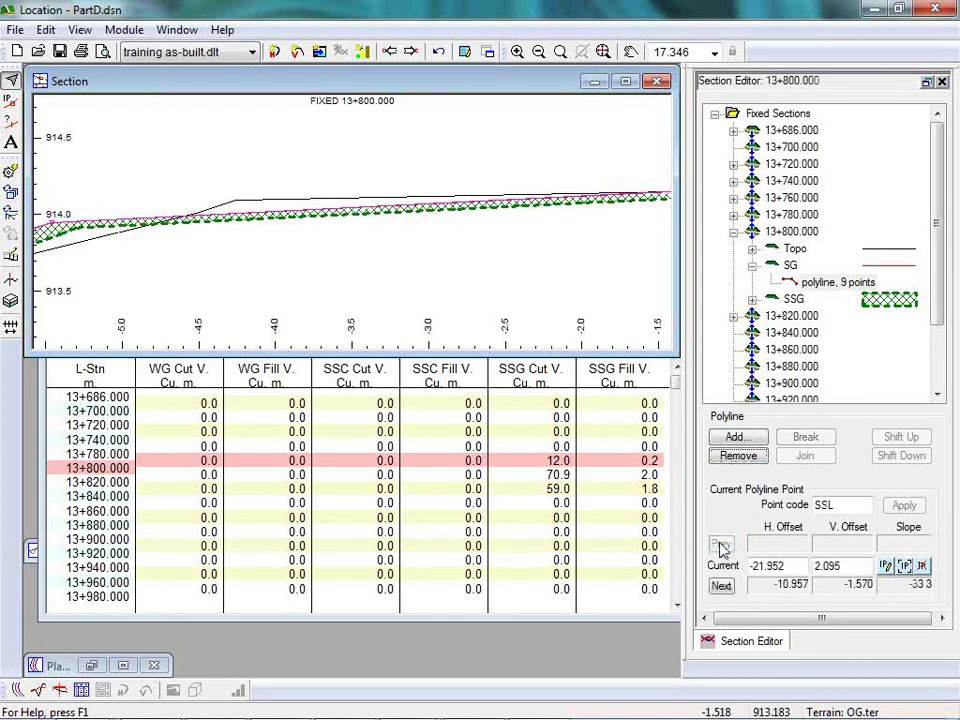
Step: Show the left cut slope and ditch point -10.957, and list the 17-point SSG polyline
{"action": "left_click", "coordinate": [399, 251]}
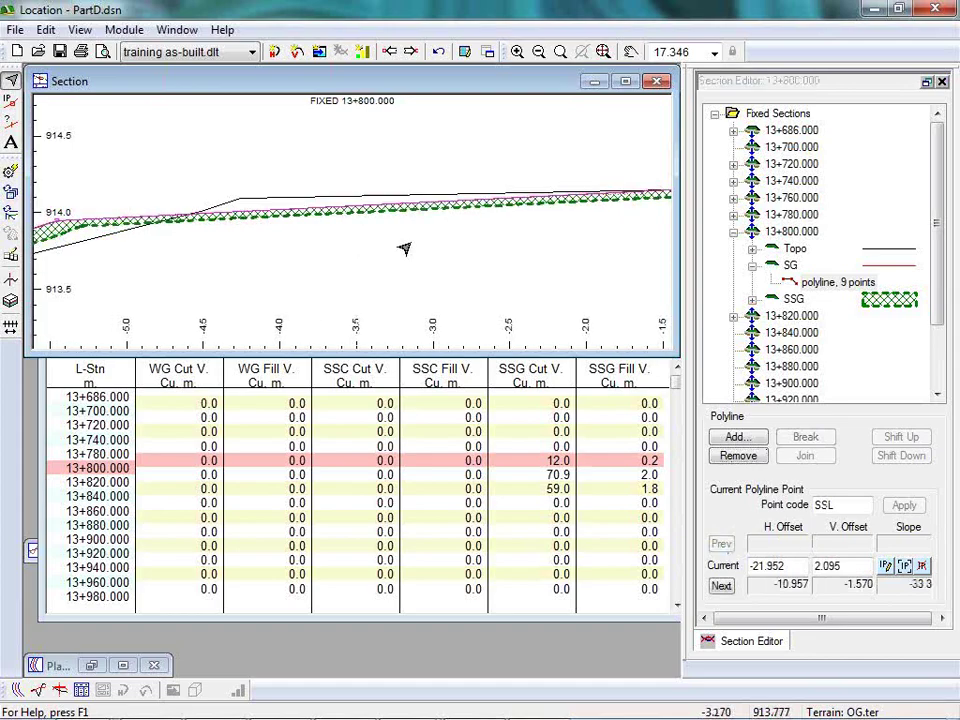
{"action": "scroll", "coordinate": [399, 252], "scroll_direction": "down", "scroll_amount": 4}
{"action": "scroll", "coordinate": [436, 272], "scroll_direction": "down", "scroll_amount": 5}
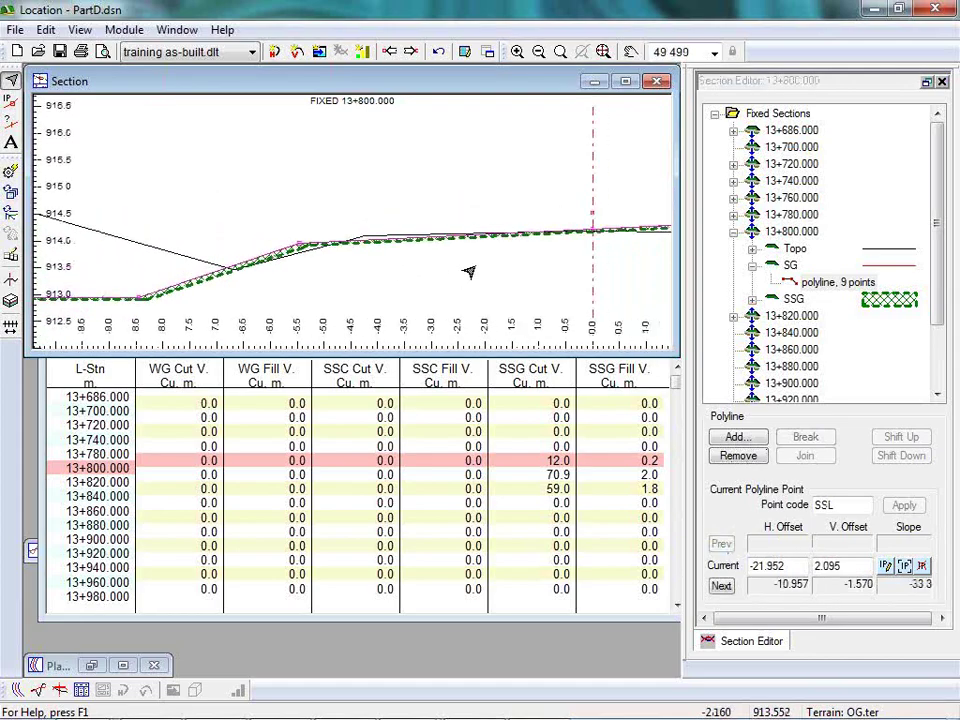
{"action": "middle_click_drag", "start_coordinate": [507, 268], "coordinate": [637, 260]}
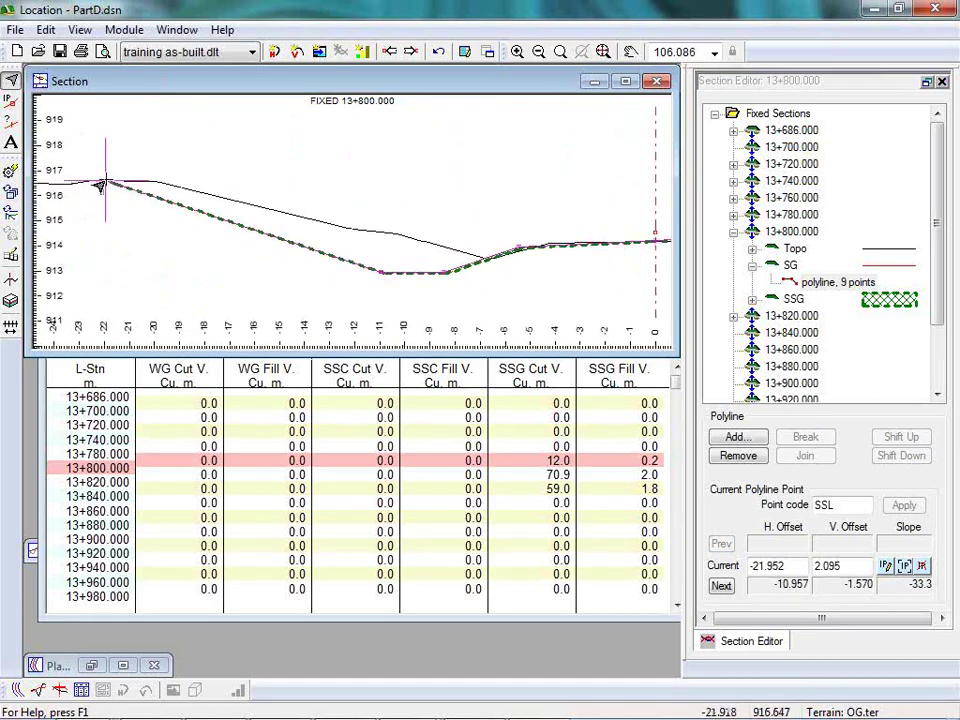
{"action": "left_click", "coordinate": [721, 585]}
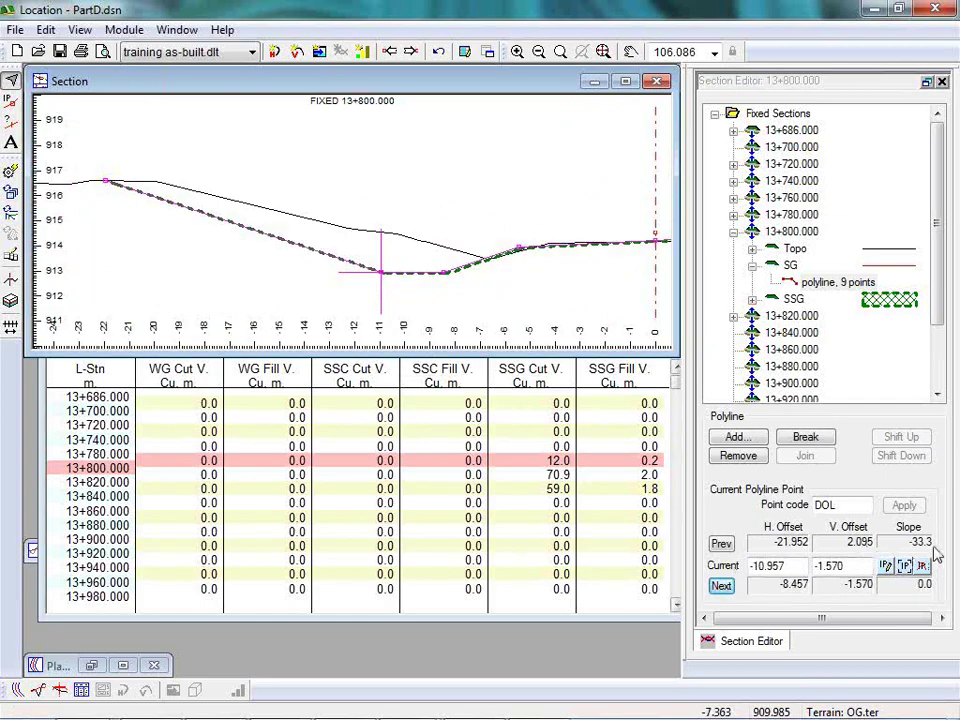
{"action": "left_click", "coordinate": [107, 184]}
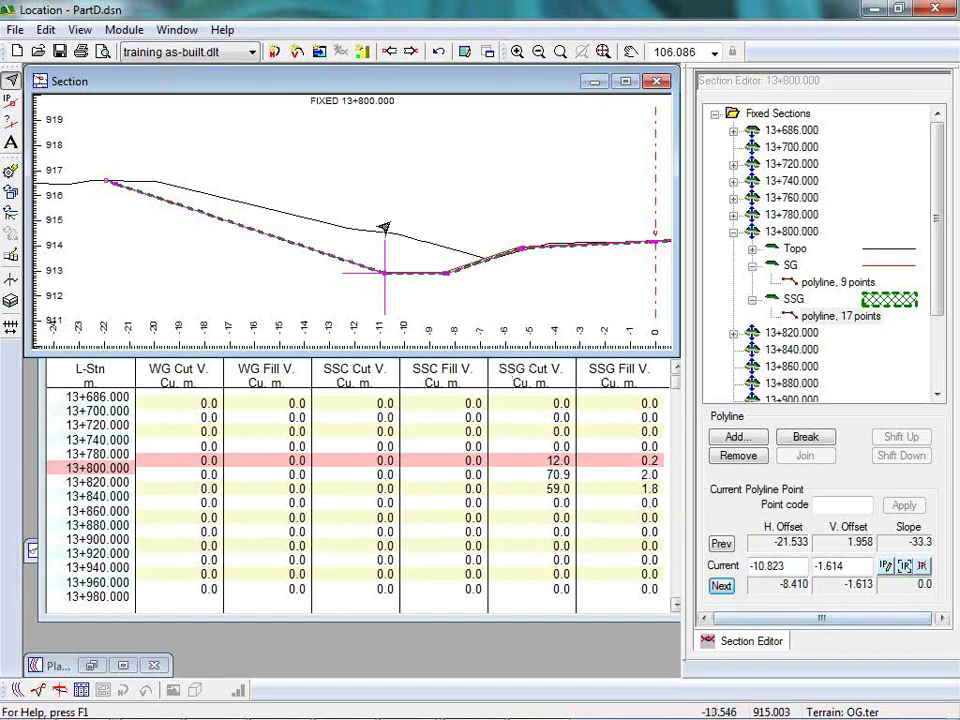
{"action": "mouse_move", "coordinate": [457, 284]}
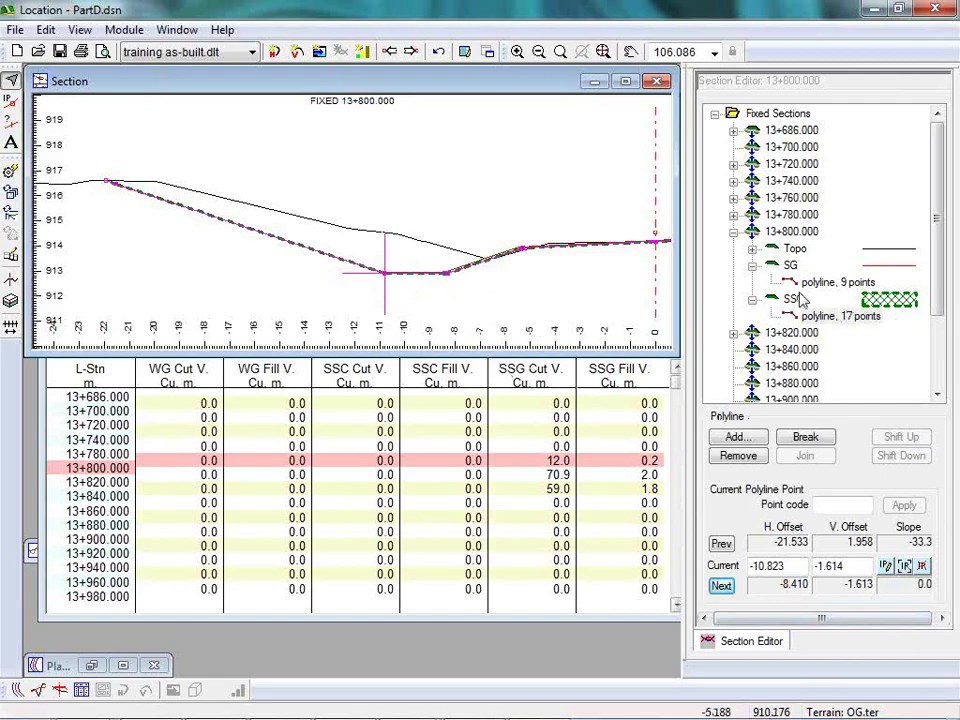
Step: Step the SG polyline forward to the road-edge point with design slope 4.9
{"action": "left_click", "coordinate": [830, 284]}
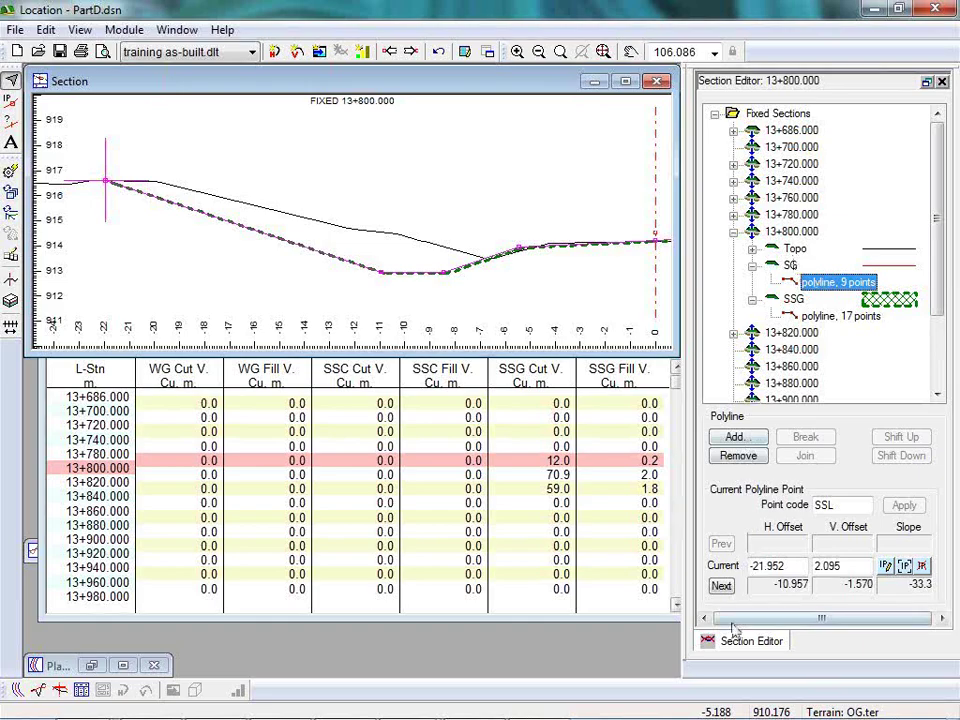
{"action": "left_click", "coordinate": [722, 587]}
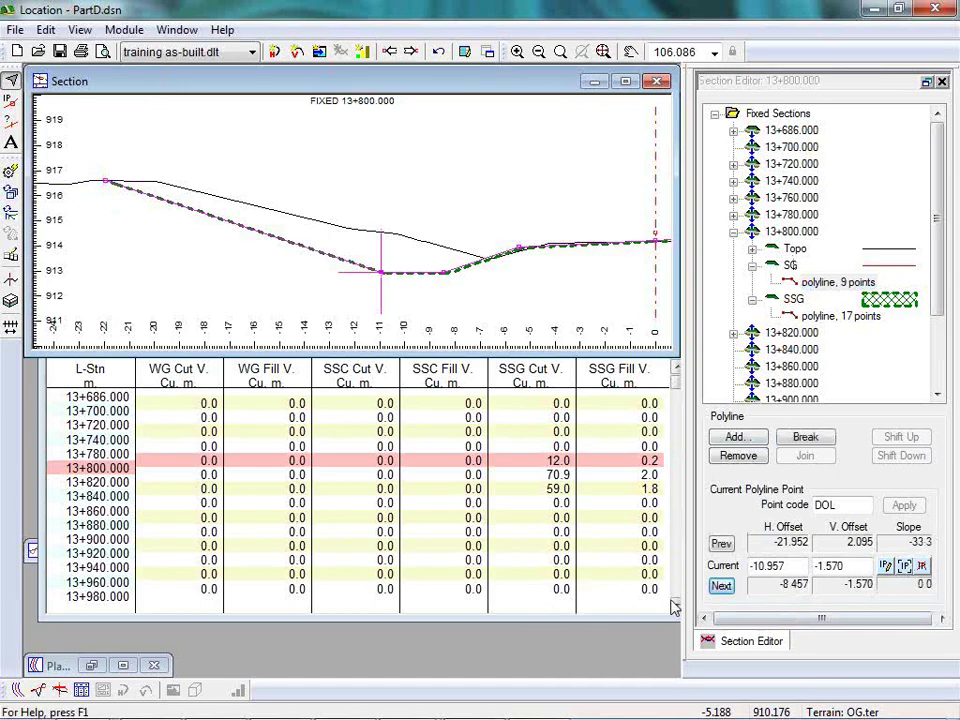
{"action": "left_click", "coordinate": [722, 587]}
{"action": "left_click", "coordinate": [722, 587]}
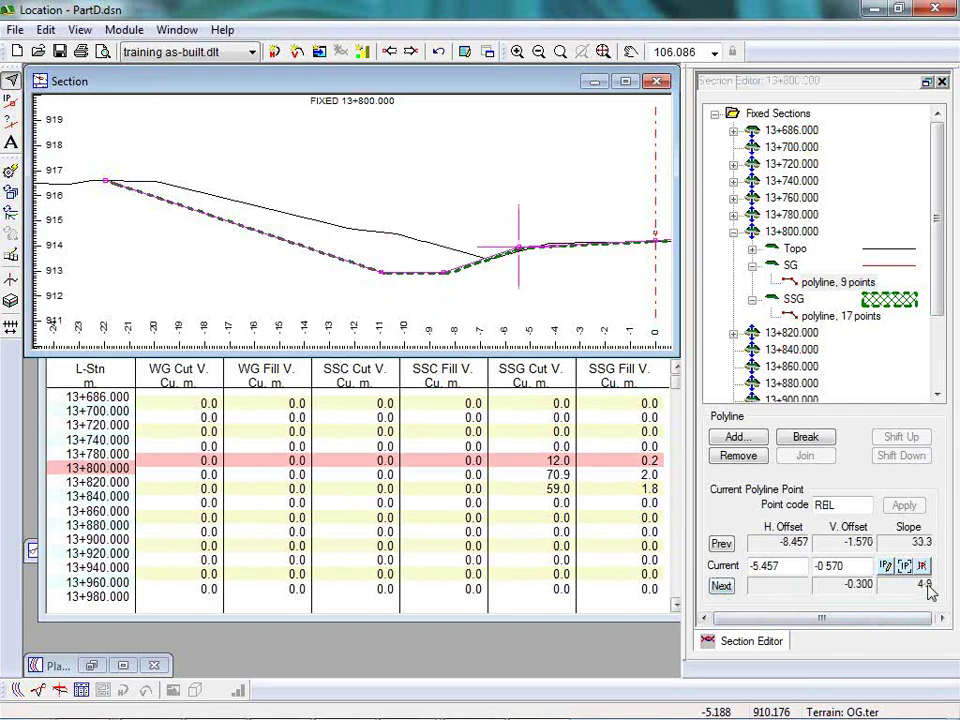
Step: Zoom to the road edge and step through SSG points, reading slopes like -33.3% over 3.053 m
{"action": "scroll", "coordinate": [538, 249], "scroll_direction": "up", "scroll_amount": 1}
{"action": "middle_click_drag", "start_coordinate": [538, 249], "coordinate": [386, 278]}
{"action": "scroll", "coordinate": [492, 273], "scroll_direction": "up", "scroll_amount": 2}
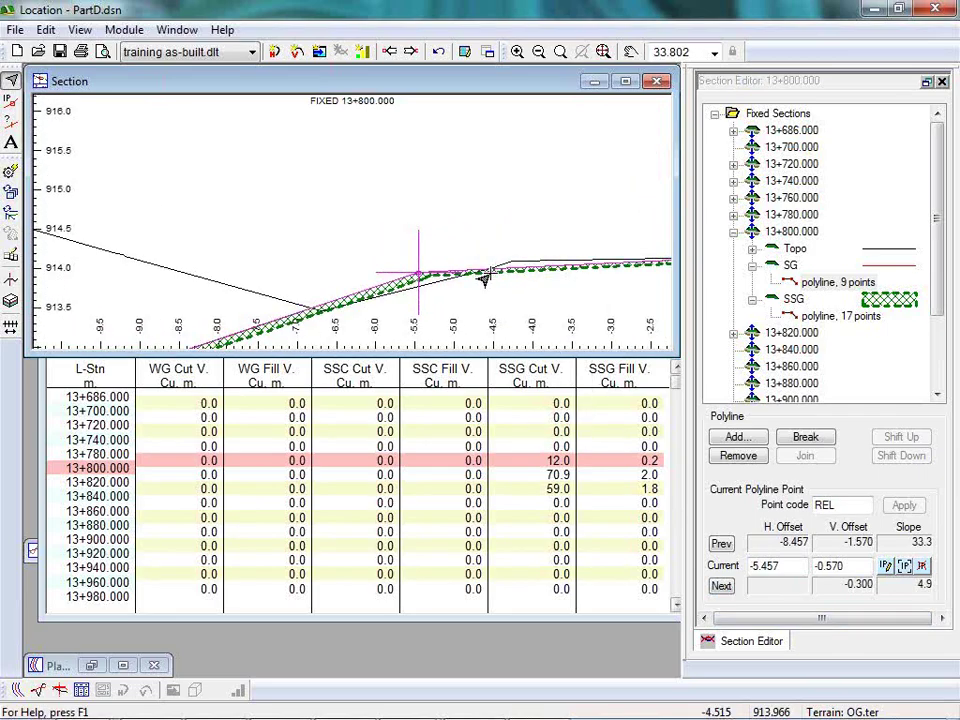
{"action": "left_click", "coordinate": [421, 276]}
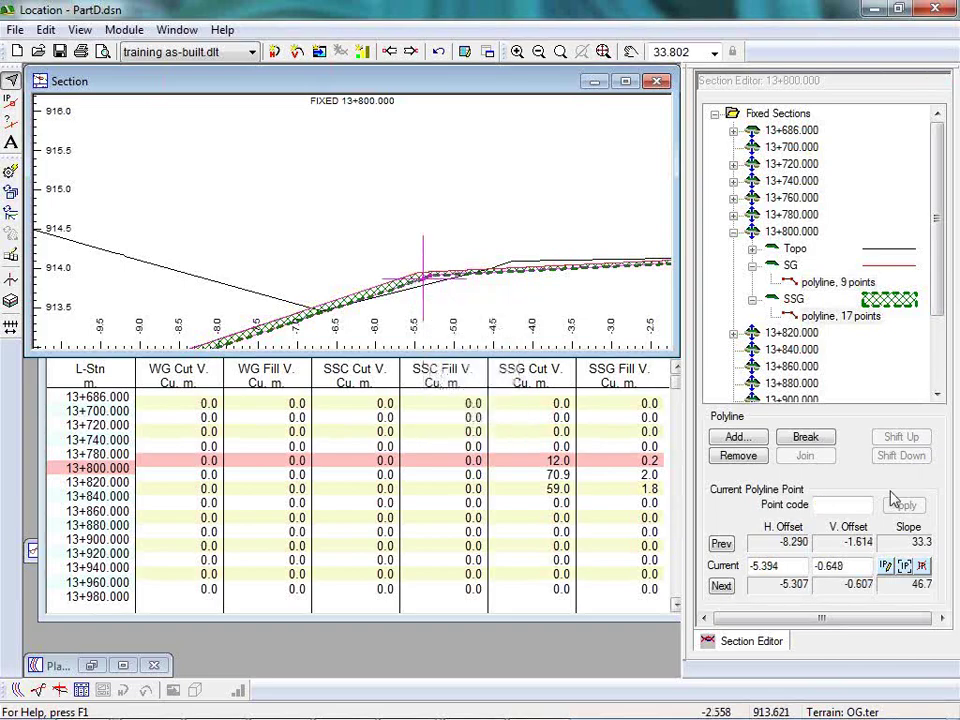
{"action": "left_click", "coordinate": [721, 585]}
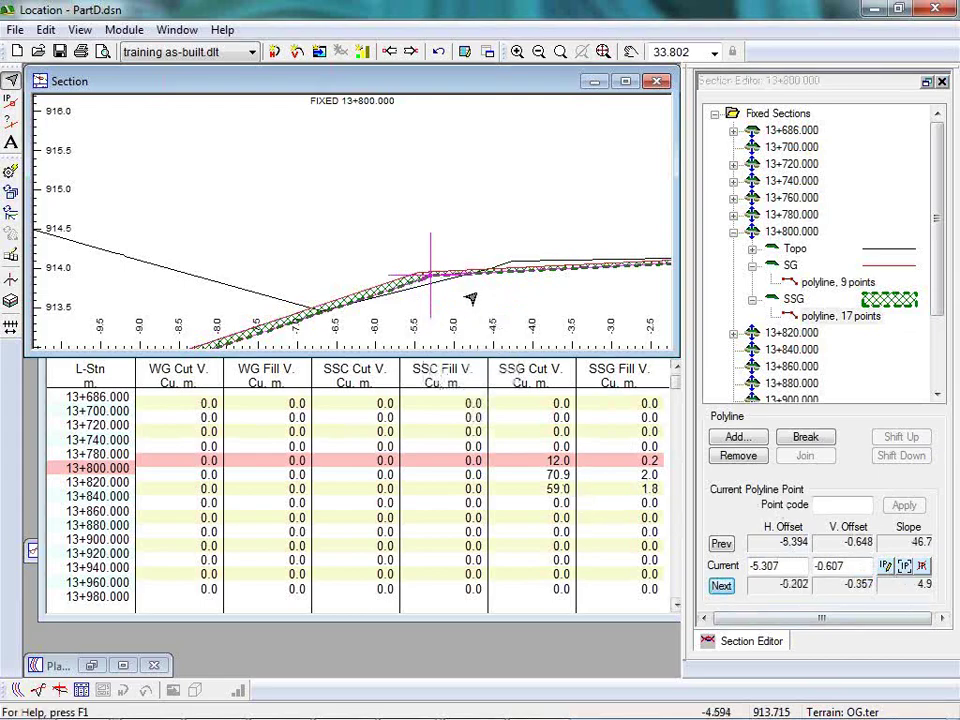
{"action": "left_click", "coordinate": [721, 586]}
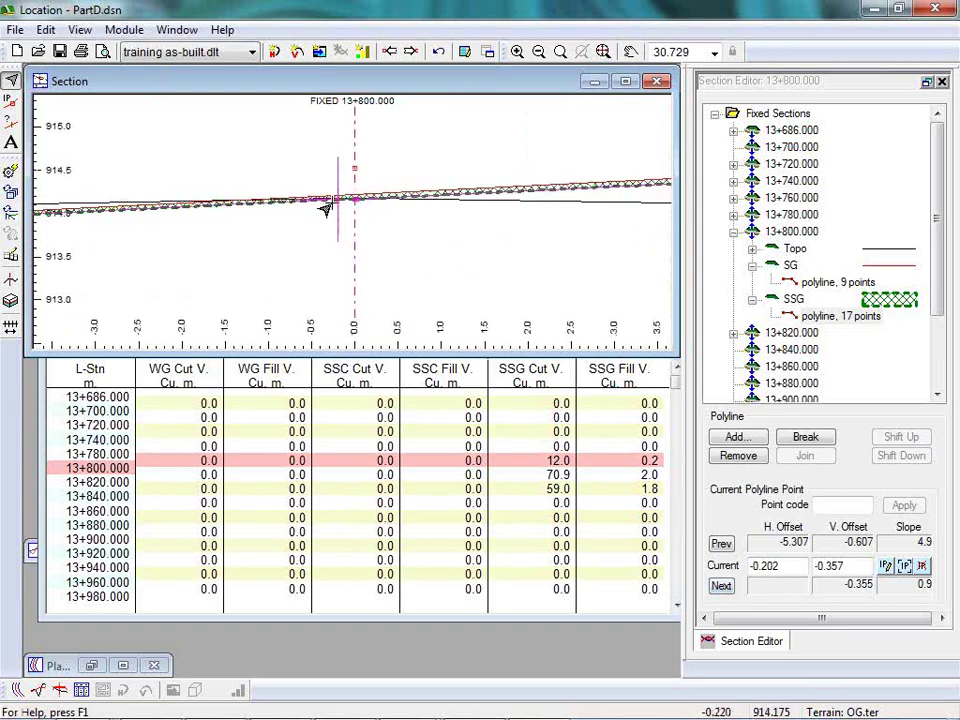
{"action": "middle_click_drag", "start_coordinate": [161, 246], "coordinate": [476, 300]}
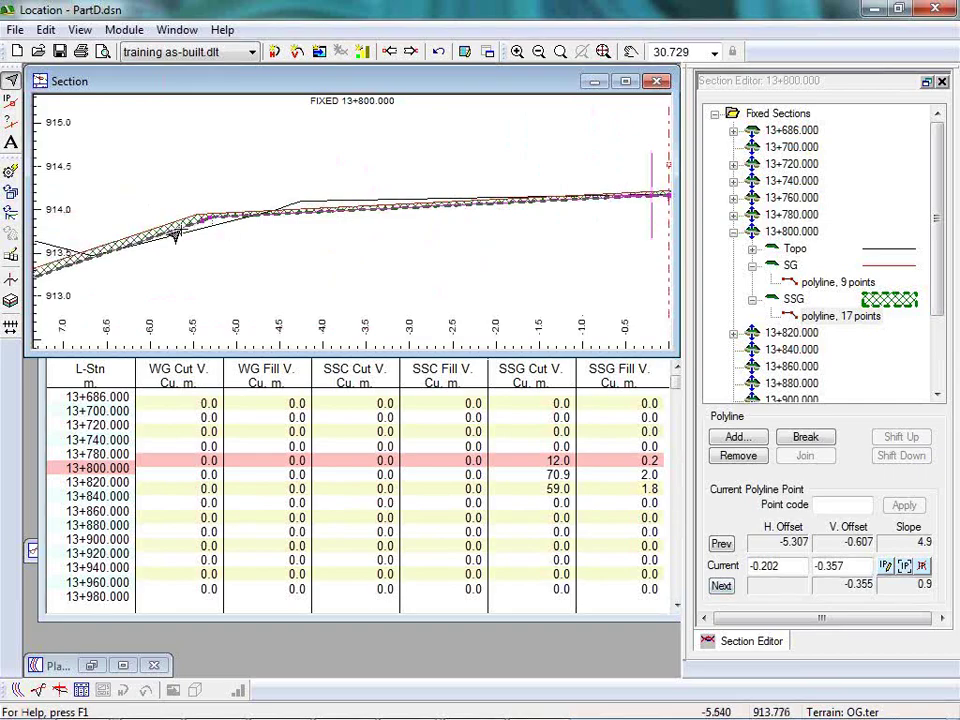
{"action": "mouse_move", "coordinate": [175, 234]}
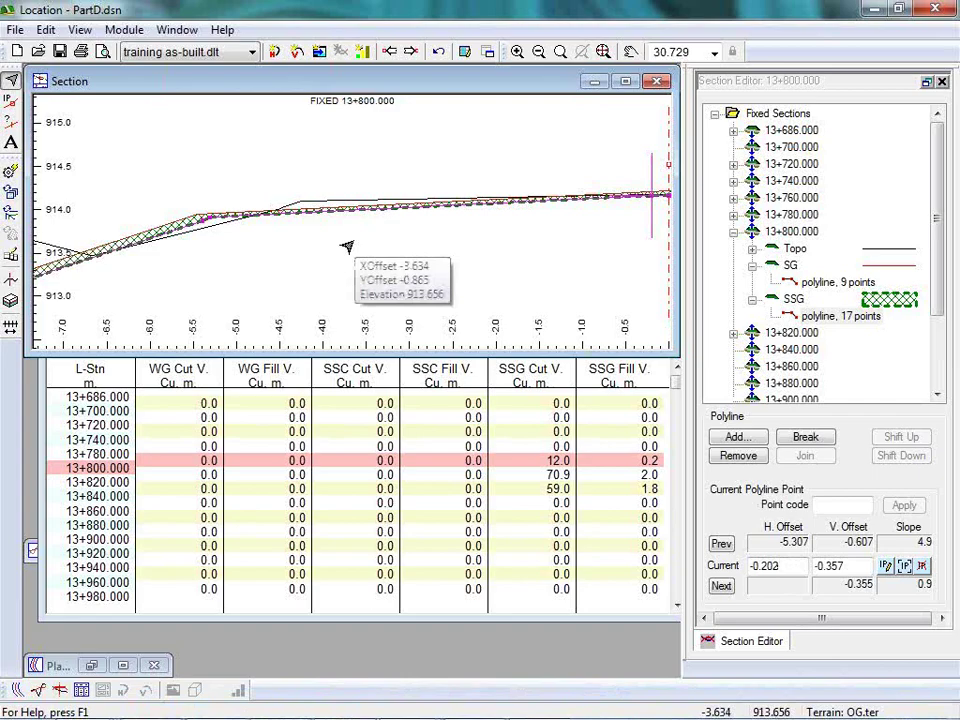
{"action": "mouse_move", "coordinate": [368, 706]}
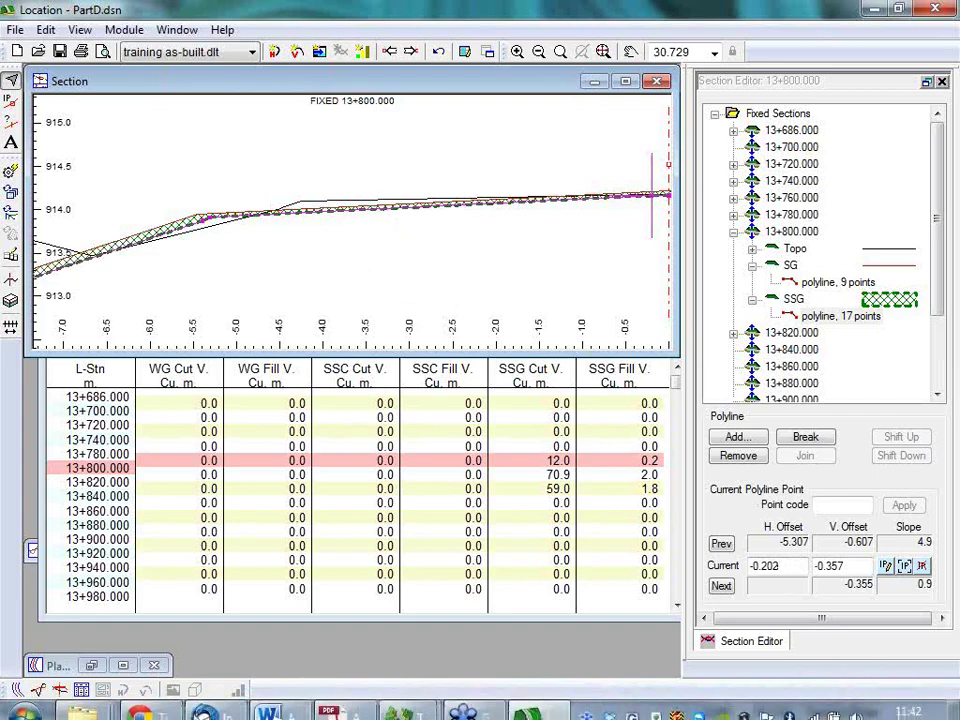